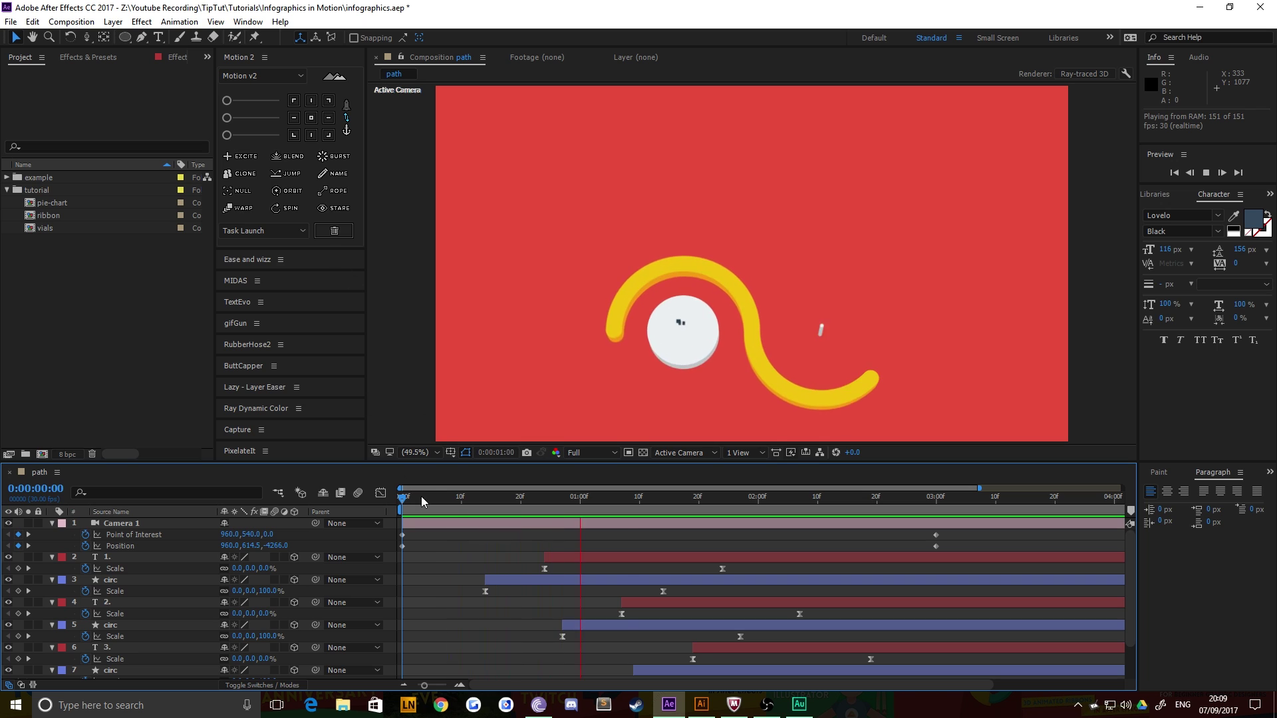
Stop the ribbon path preview and park the playhead near 0:00:00:09
{"action": "left_click", "coordinate": [463, 509]}
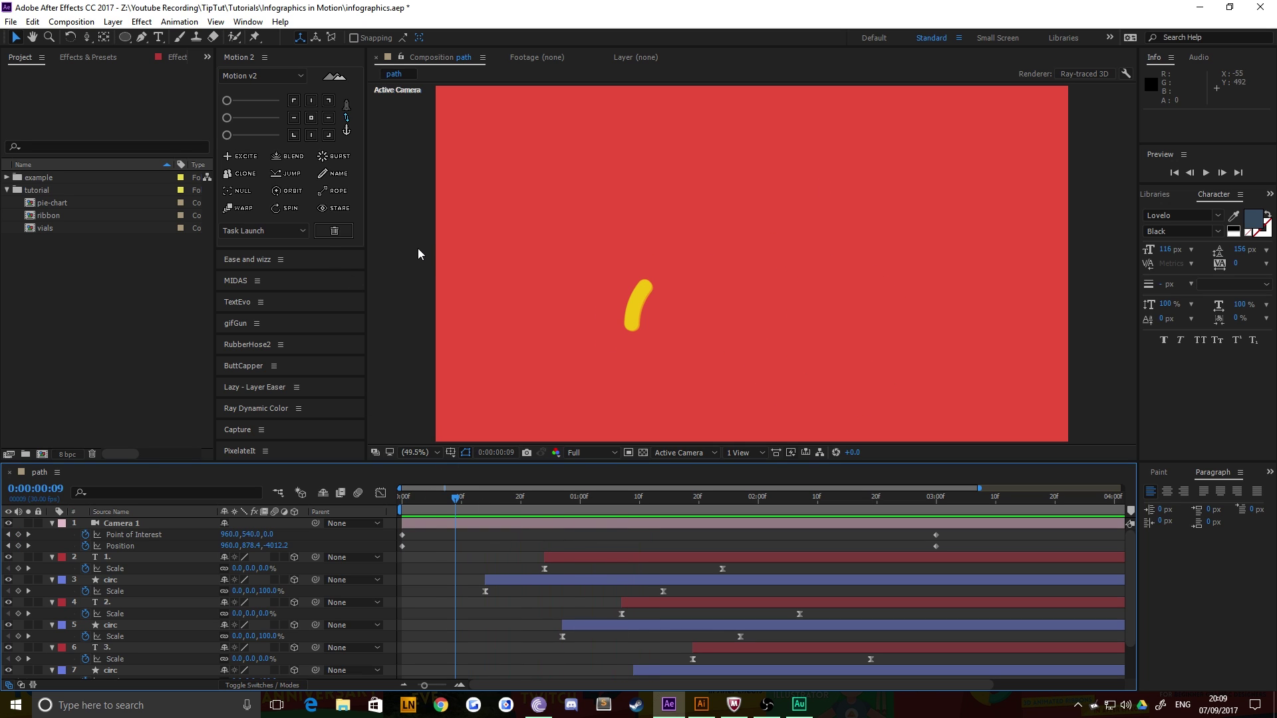
Show shapes.ai in Illustrator at 100% zoom, centred on the ribbon and circles
{"action": "left_click", "coordinate": [700, 705]}
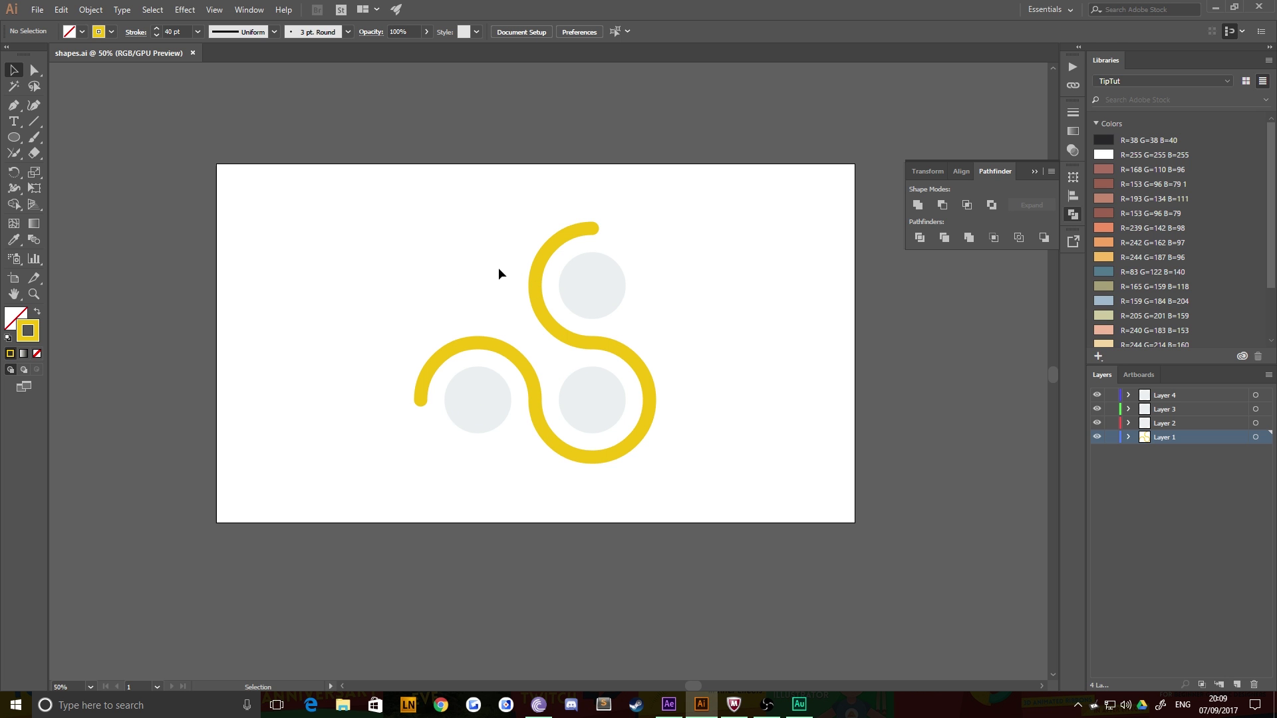
{"action": "key", "text": "ctrl+1"}
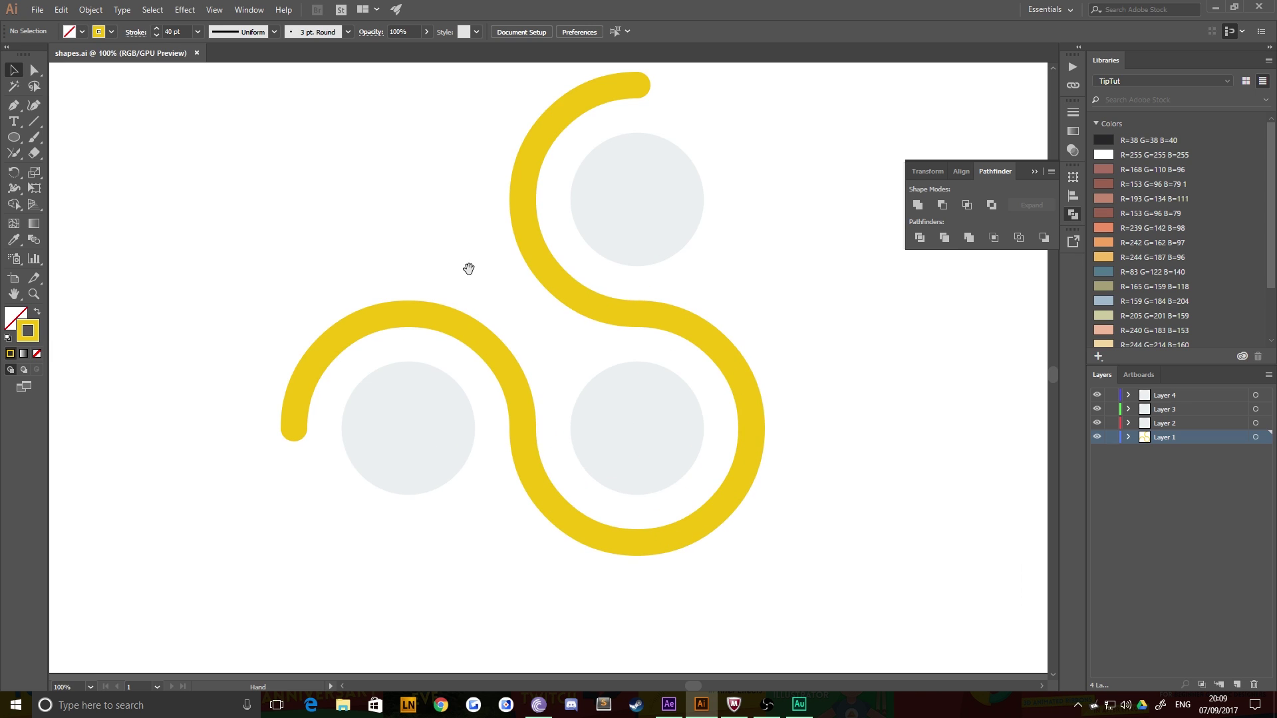
{"action": "left_click_drag", "start_coordinate": [467, 265], "coordinate": [458, 337]}
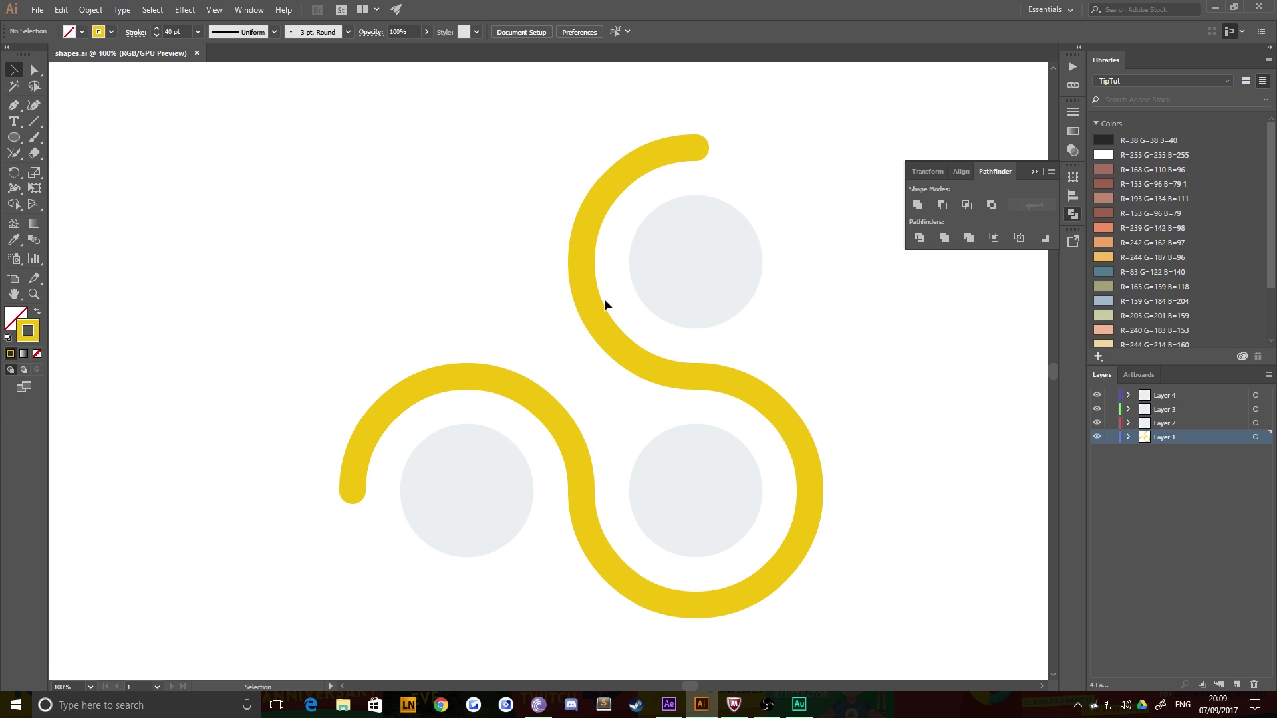
Create a new 1920×1080 composition with a 0:00:05:00 duration
{"action": "left_click", "coordinate": [670, 707]}
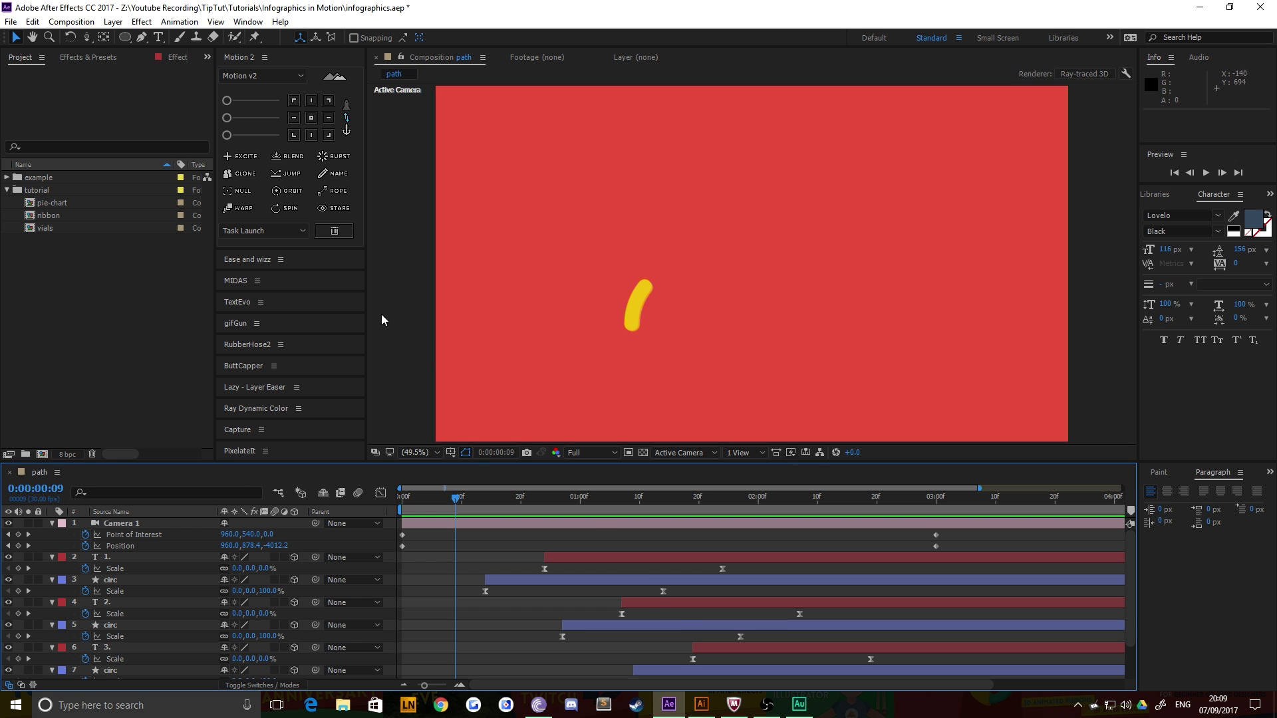
{"action": "left_click", "coordinate": [71, 22]}
{"action": "left_click", "coordinate": [103, 38]}
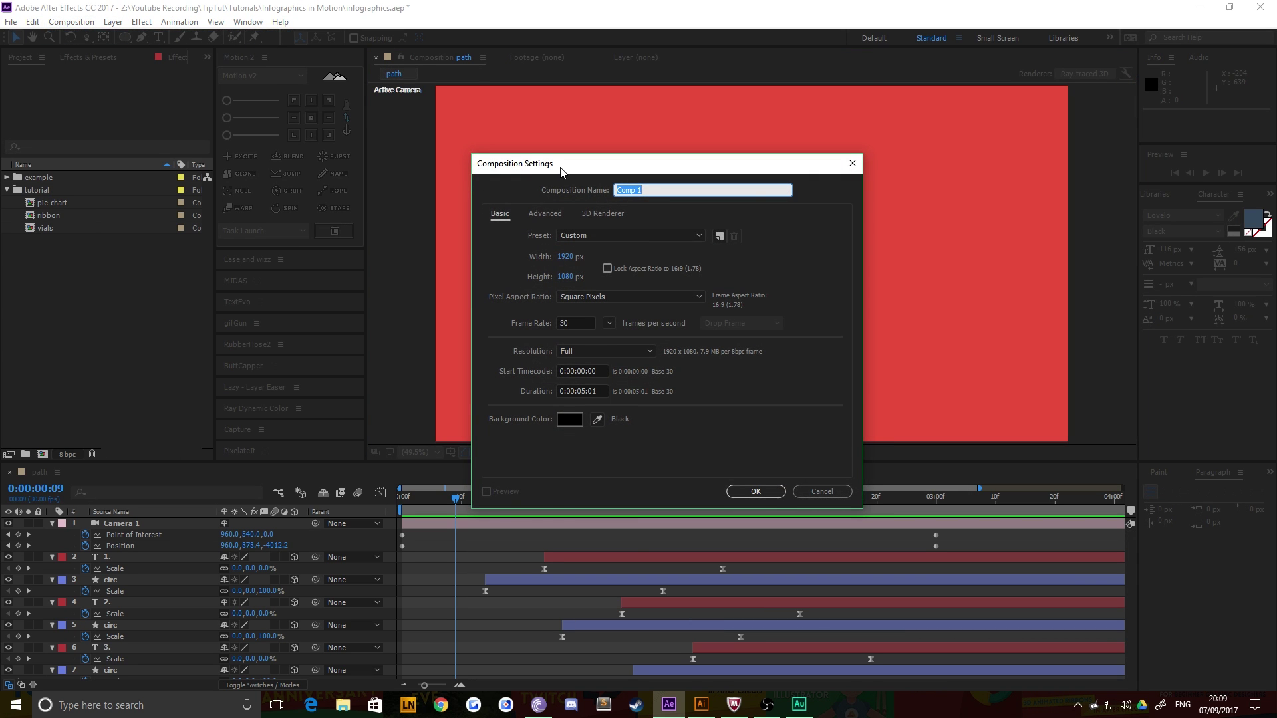
{"action": "left_click_drag", "start_coordinate": [561, 171], "coordinate": [526, 174]}
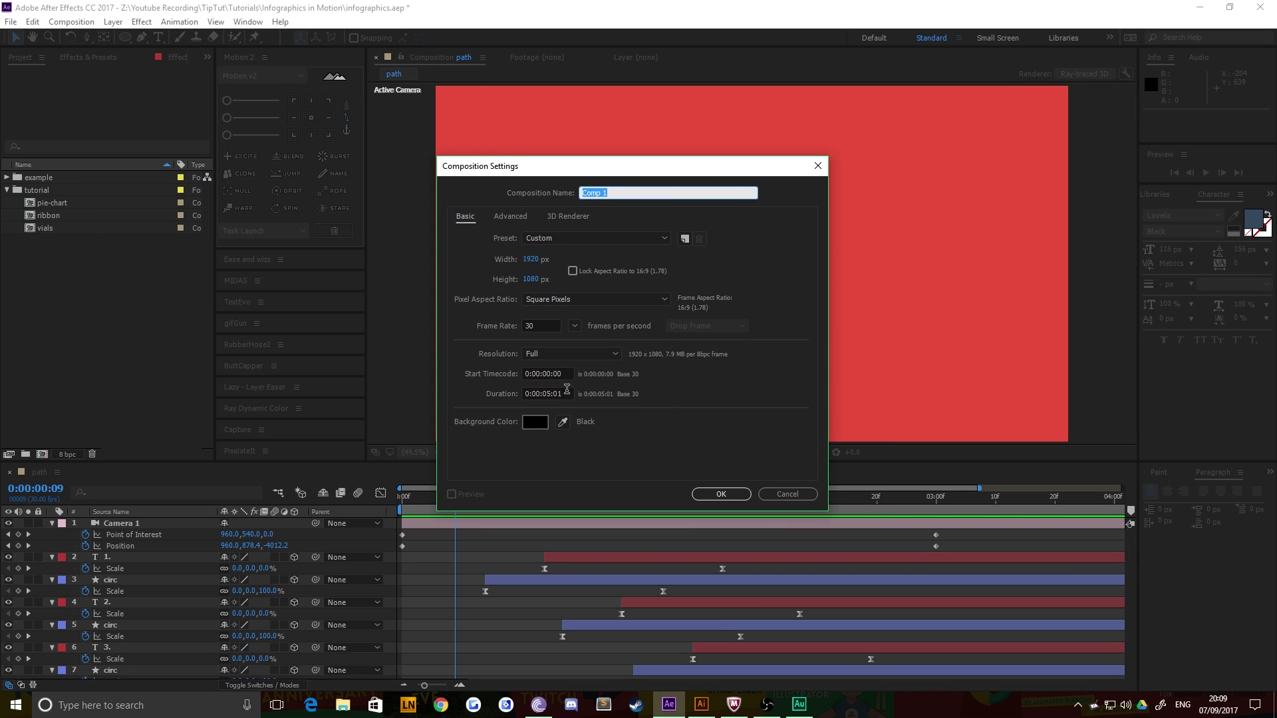
{"action": "left_click", "coordinate": [568, 392]}
{"action": "key", "text": "Down"}
{"action": "left_click", "coordinate": [729, 495]}
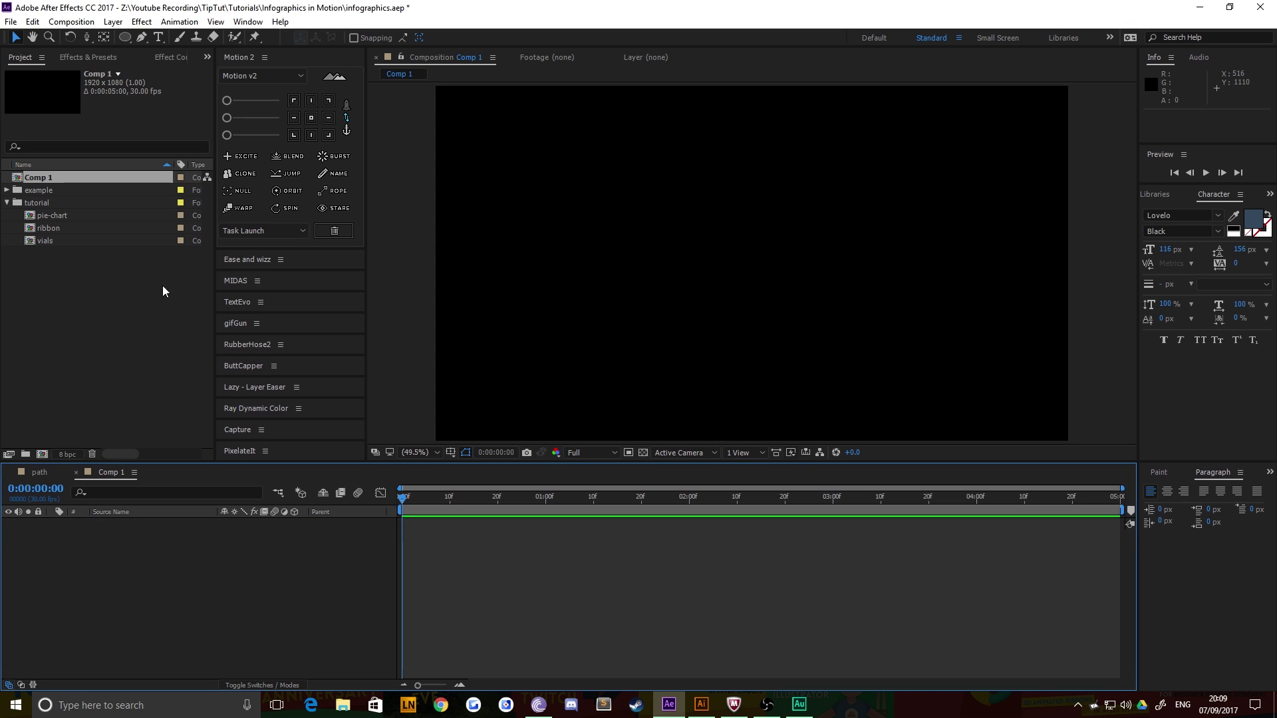
Rename Comp 1 to 'steps' and move it into the tutorial folder
{"action": "left_click", "coordinate": [30, 165]}
{"action": "left_click", "coordinate": [39, 178]}
{"action": "key", "text": "Return"}
{"action": "type", "text": "steps"}
{"action": "key", "text": "Return"}
{"action": "left_click_drag", "start_coordinate": [33, 189], "coordinate": [45, 208]}
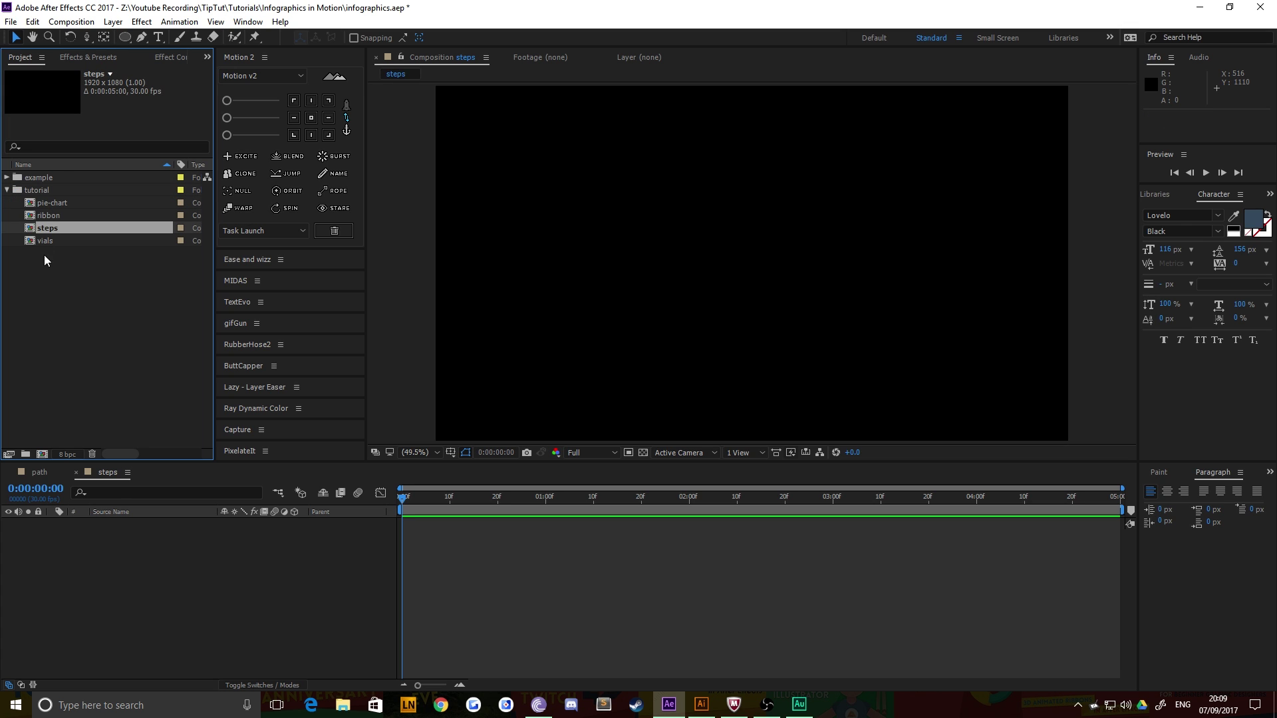
Add a red solid layer to the steps composition
{"action": "left_click", "coordinate": [113, 22]}
{"action": "left_click", "coordinate": [57, 290]}
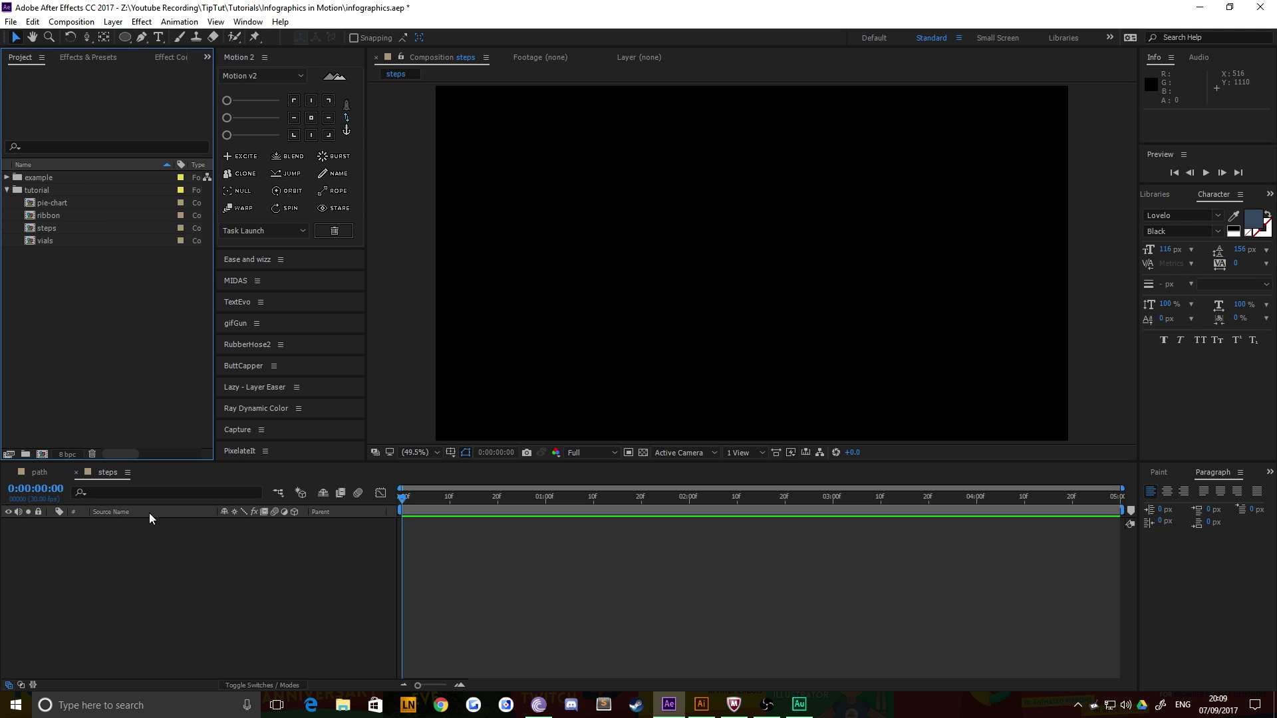
{"action": "left_click", "coordinate": [85, 20]}
{"action": "left_click", "coordinate": [103, 38]}
{"action": "left_click", "coordinate": [788, 498]}
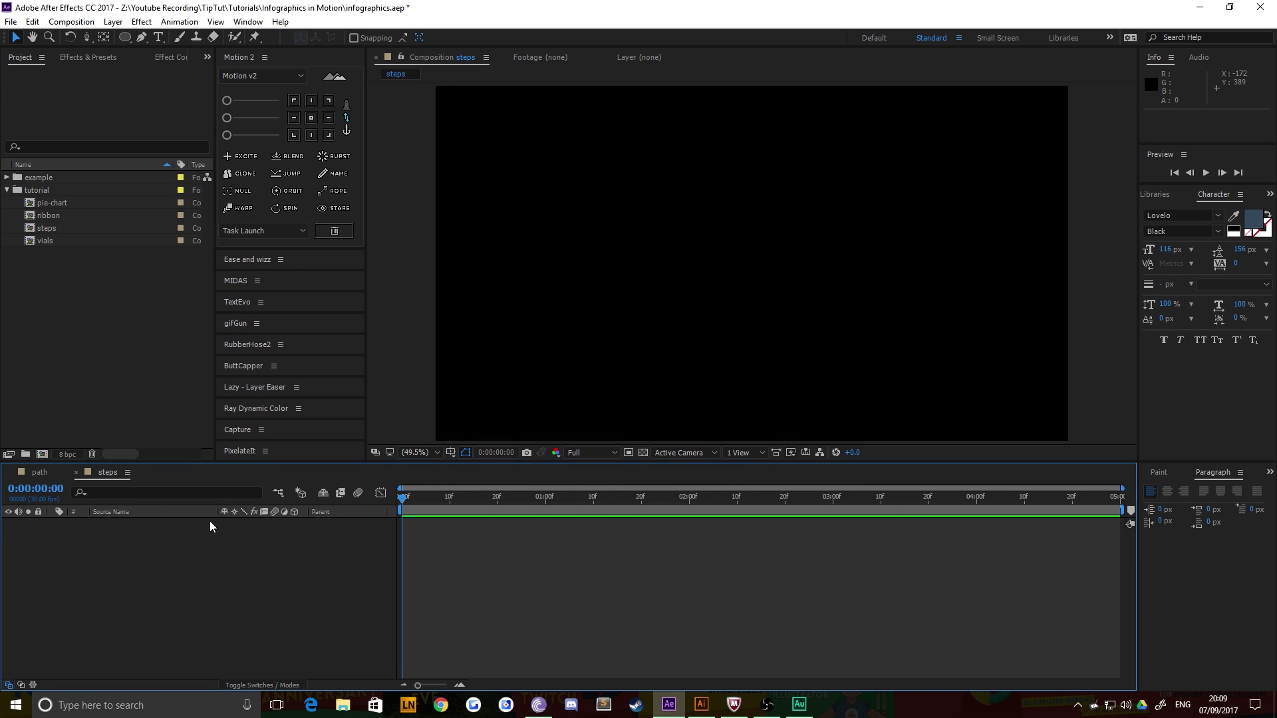
{"action": "left_click", "coordinate": [113, 22]}
{"action": "mouse_move", "coordinate": [238, 37]}
{"action": "left_click", "coordinate": [385, 52]}
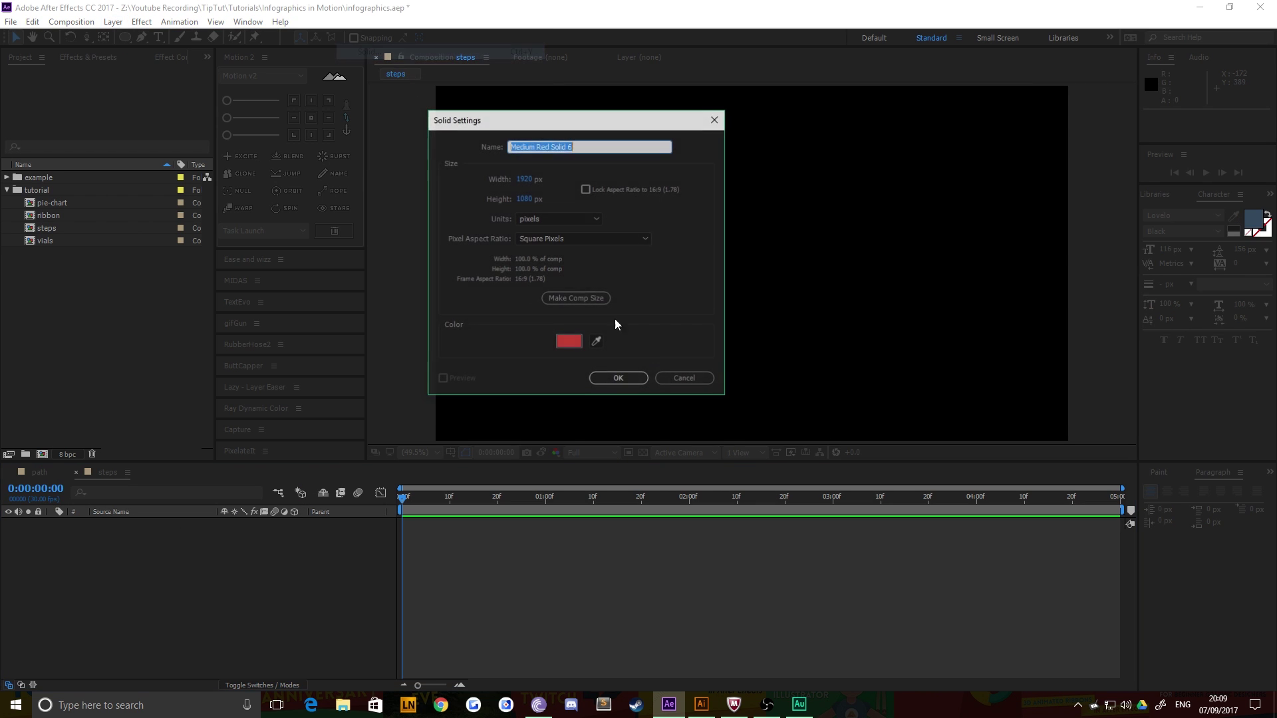
{"action": "left_click", "coordinate": [606, 379]}
{"action": "left_click", "coordinate": [528, 597]}
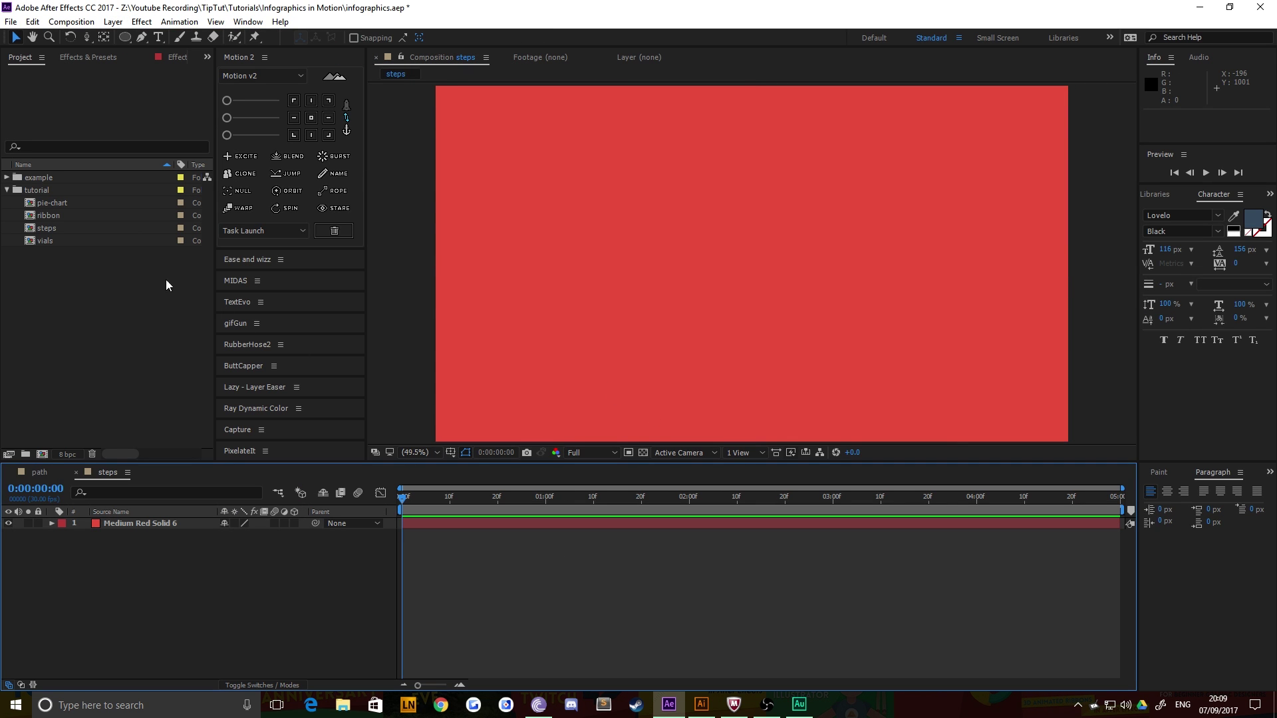
Place shapes.ai from the example folder above the solid and lock the solid layer
{"action": "left_click", "coordinate": [7, 178]}
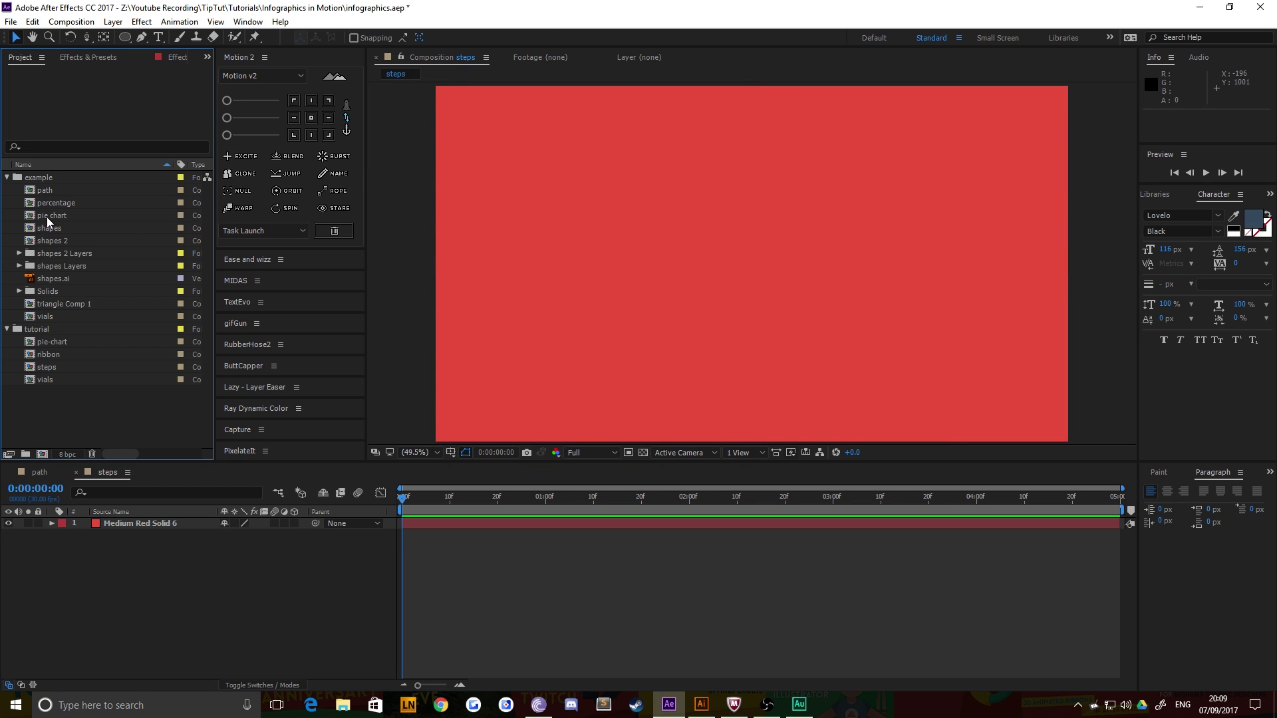
{"action": "left_click", "coordinate": [59, 279]}
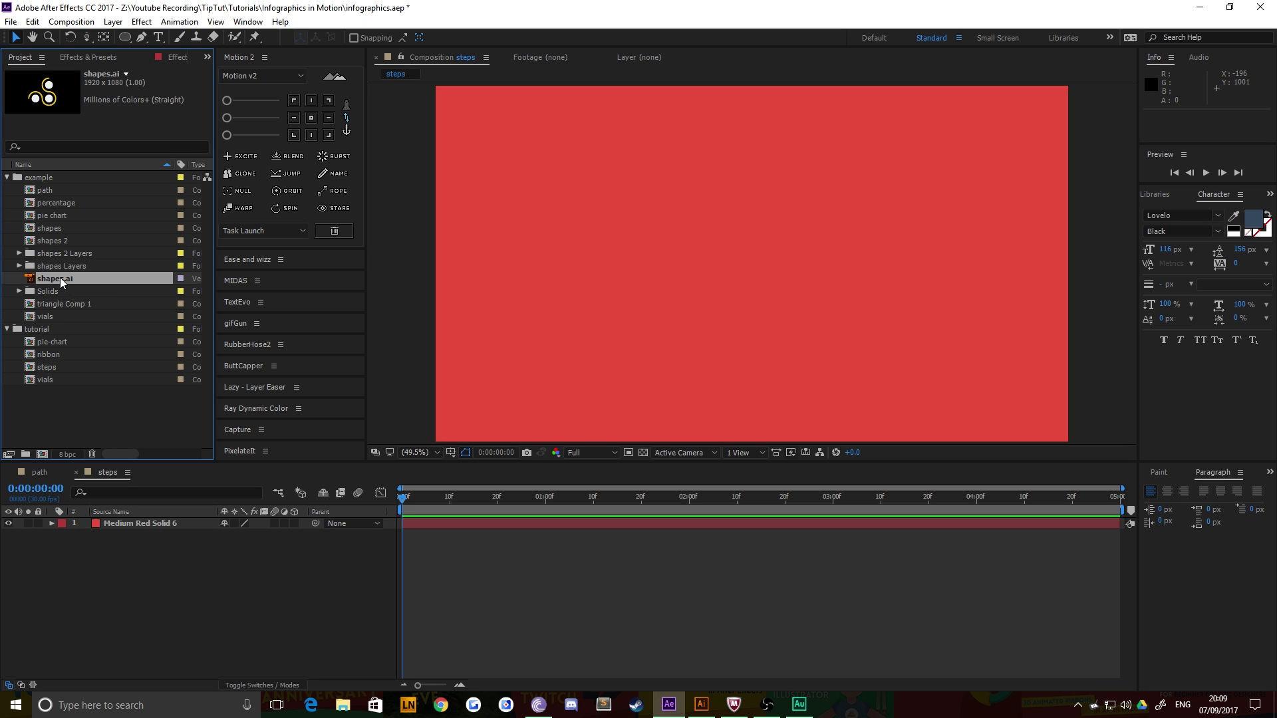
{"action": "left_click_drag", "start_coordinate": [59, 277], "coordinate": [155, 522]}
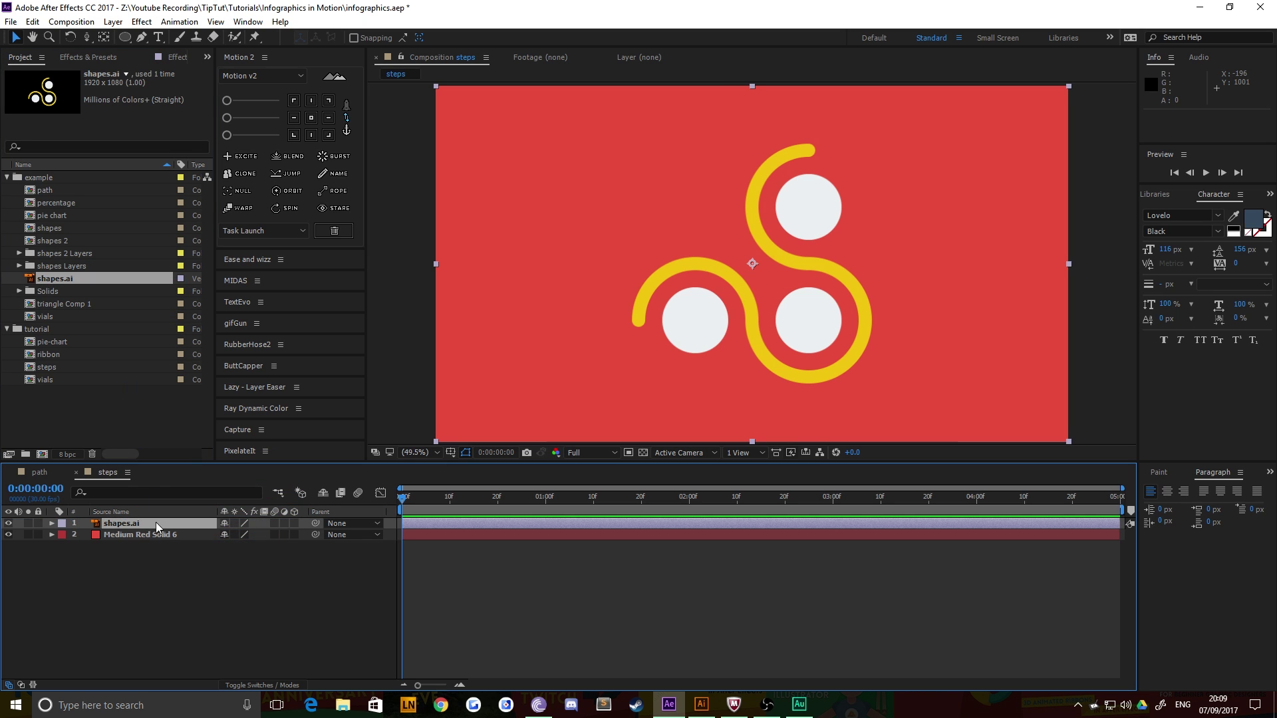
{"action": "left_click", "coordinate": [110, 573]}
{"action": "left_click", "coordinate": [37, 535]}
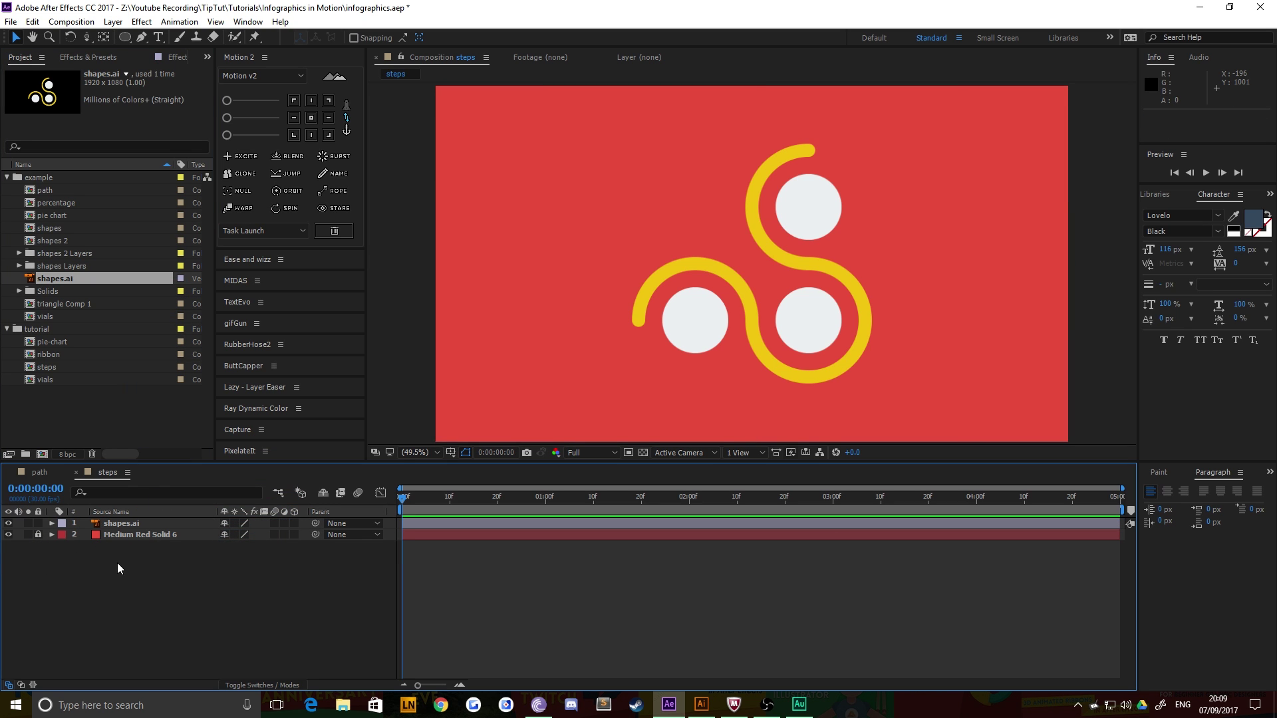
{"action": "left_click", "coordinate": [120, 523]}
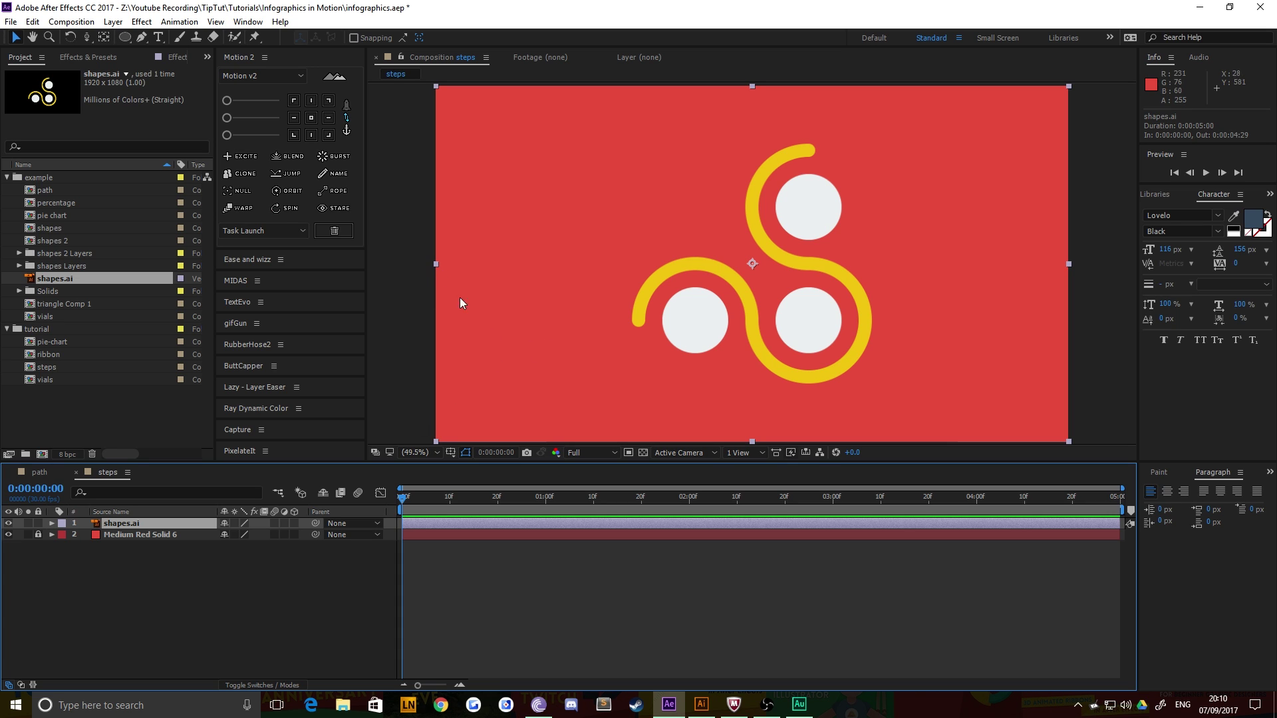
{"action": "left_click", "coordinate": [701, 705]}
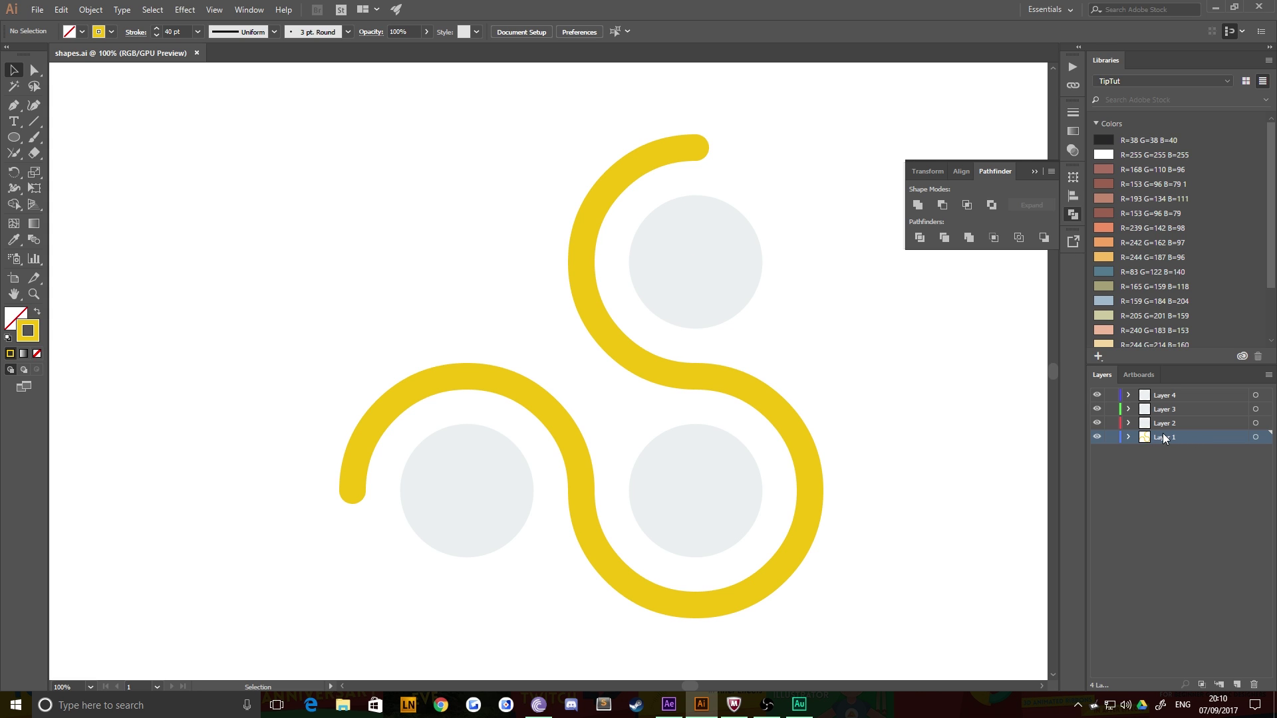
{"action": "left_click", "coordinate": [1097, 423]}
{"action": "left_click", "coordinate": [1097, 409]}
{"action": "left_click", "coordinate": [1096, 395]}
{"action": "left_click", "coordinate": [1097, 409]}
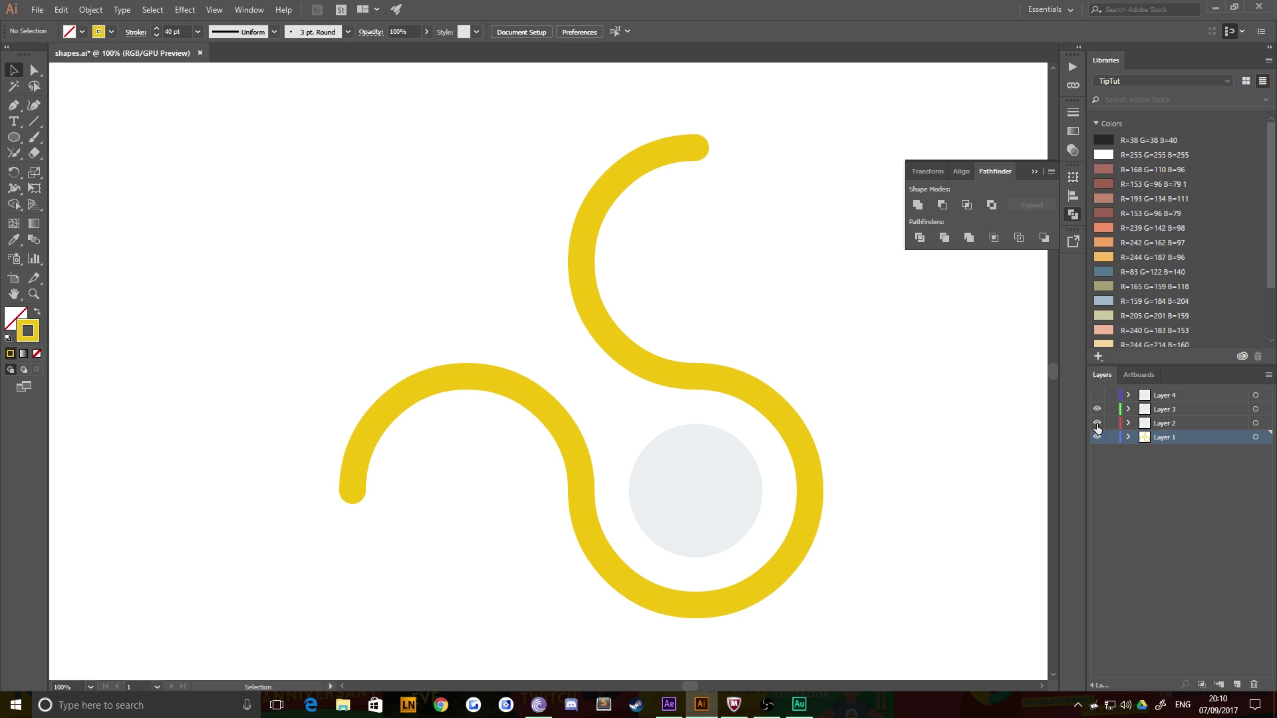
{"action": "left_click", "coordinate": [1098, 423]}
{"action": "left_click", "coordinate": [1097, 395]}
Convert shapes.ai to a layered comp and cut its four layers out of it
{"action": "left_click", "coordinate": [669, 705]}
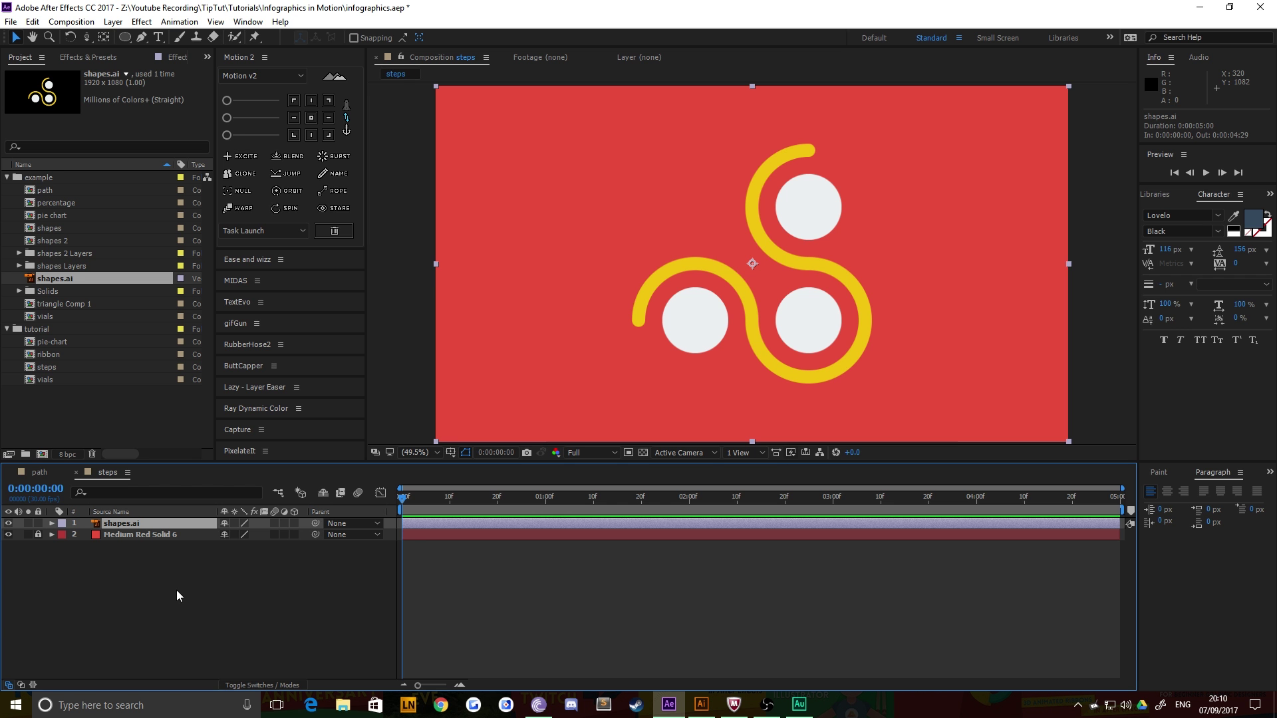
{"action": "right_click", "coordinate": [125, 523]}
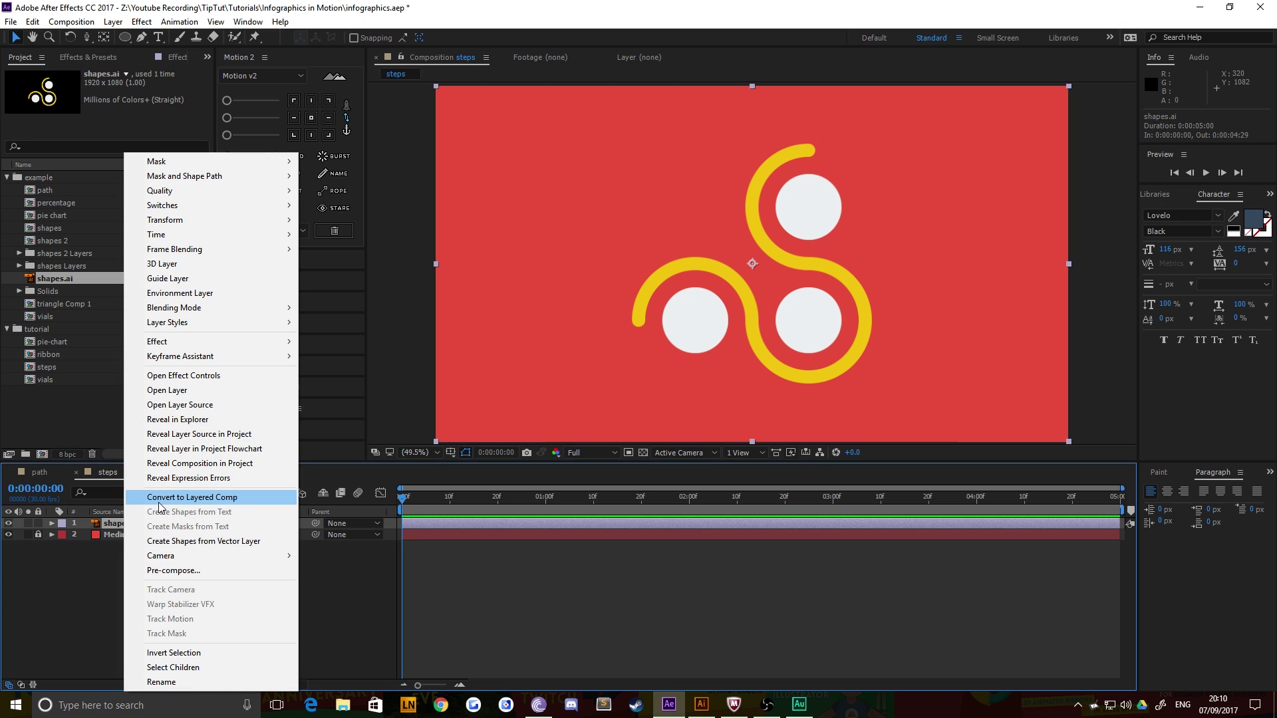
{"action": "left_click", "coordinate": [159, 500]}
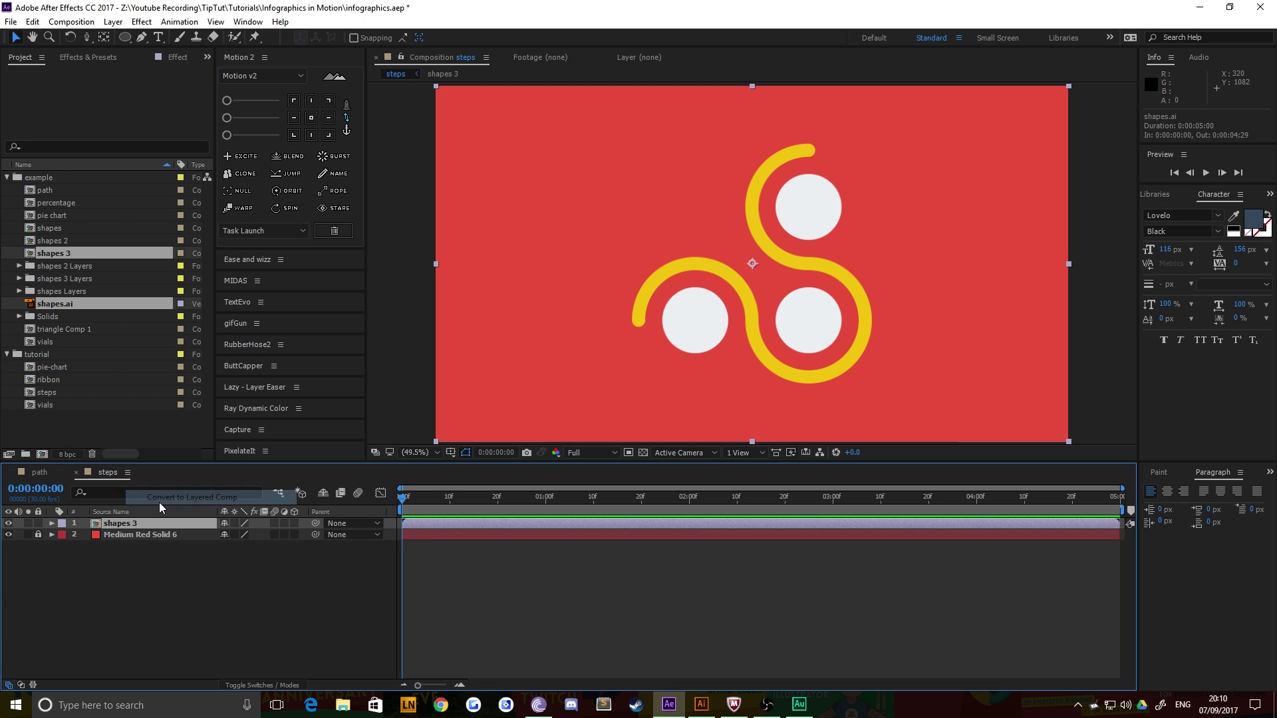
{"action": "double_click", "coordinate": [111, 524]}
{"action": "left_click", "coordinate": [121, 558]}
{"action": "left_click", "coordinate": [121, 545]}
{"action": "left_click", "coordinate": [122, 535]}
{"action": "left_click", "coordinate": [122, 524]}
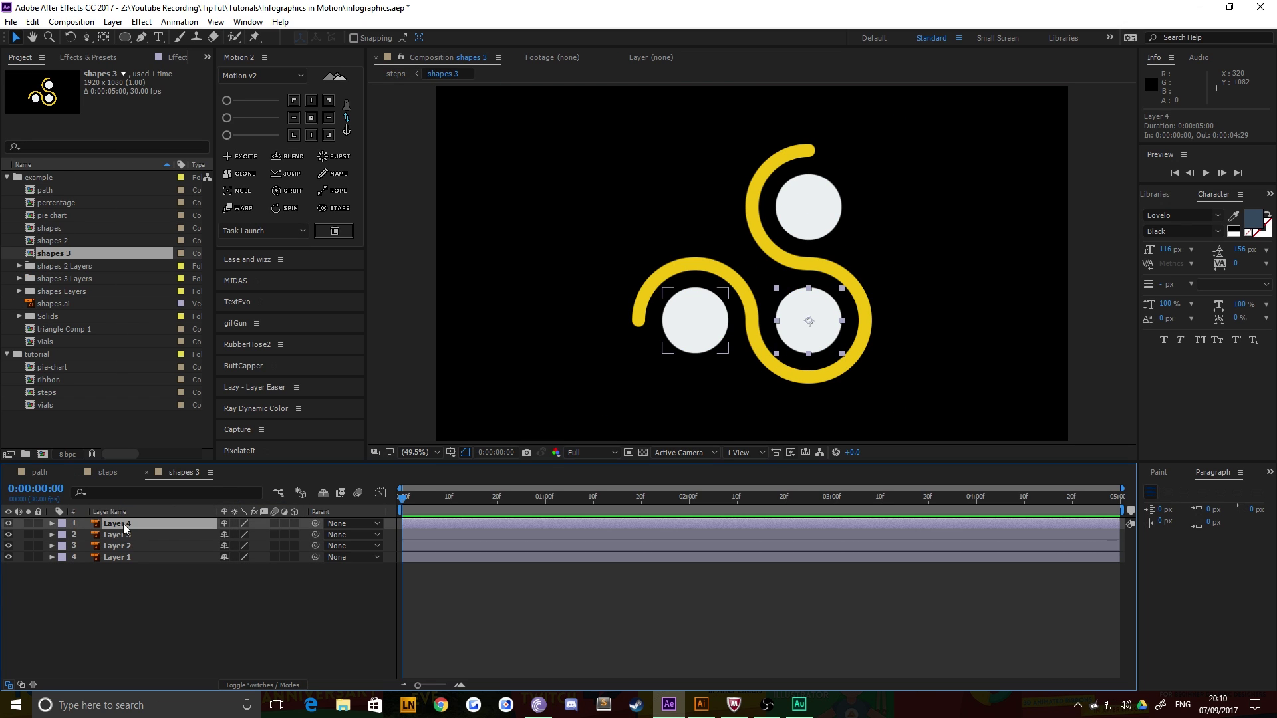
{"action": "key", "text": "ctrl+a"}
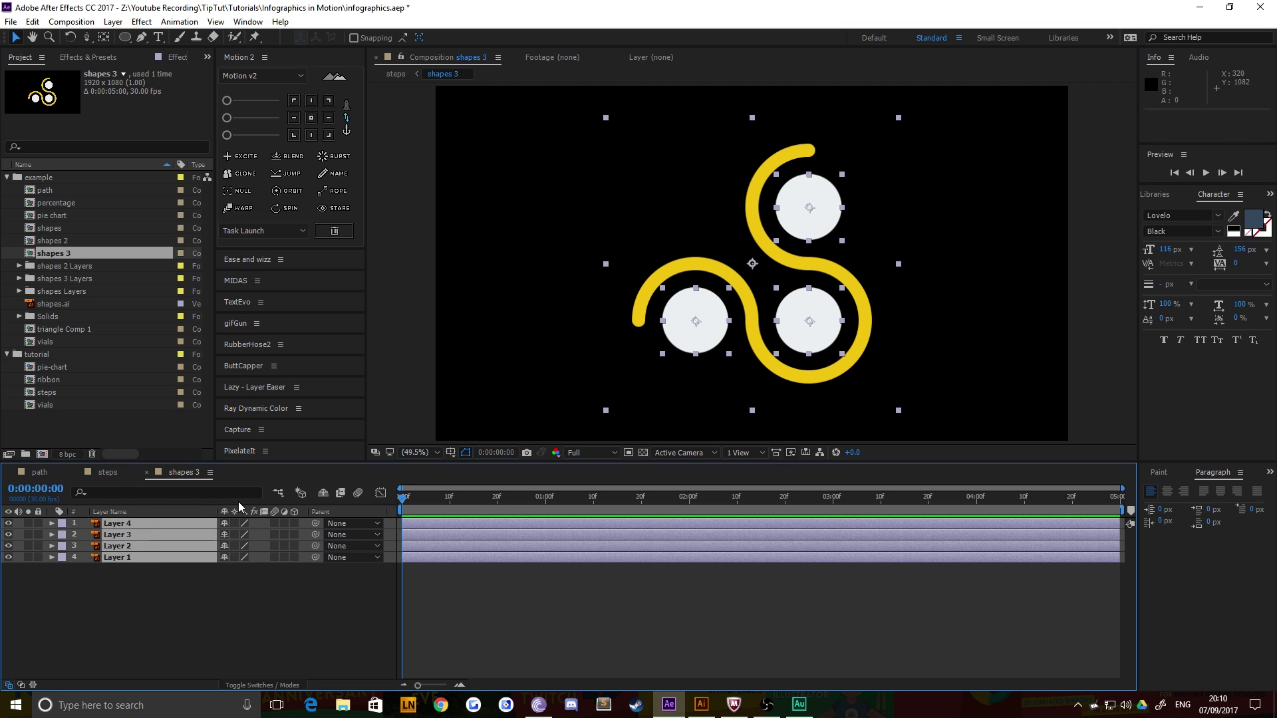
{"action": "key", "text": "ctrl+x"}
Paste Layer 1–4 into steps, deleting the shapes 3 layer and unused shapes comps
{"action": "left_click", "coordinate": [103, 472]}
{"action": "key", "text": "ctrl+v"}
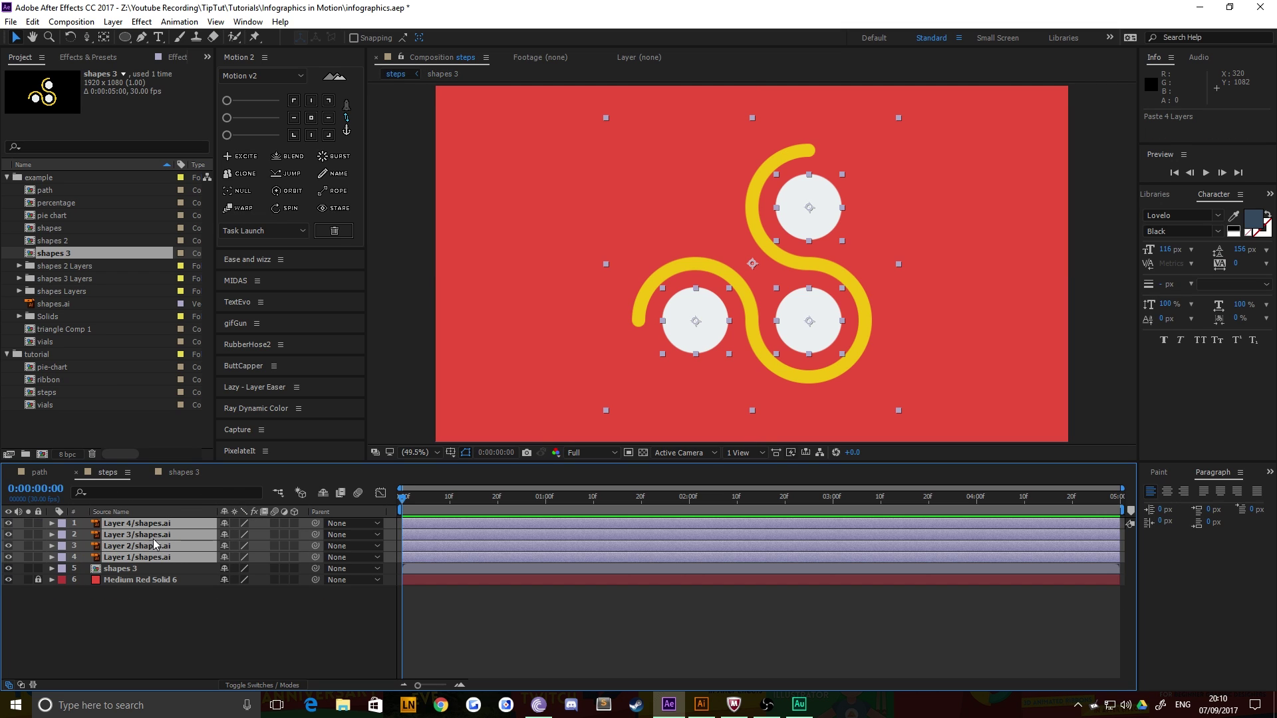
{"action": "left_click", "coordinate": [134, 604]}
{"action": "left_click", "coordinate": [107, 569]}
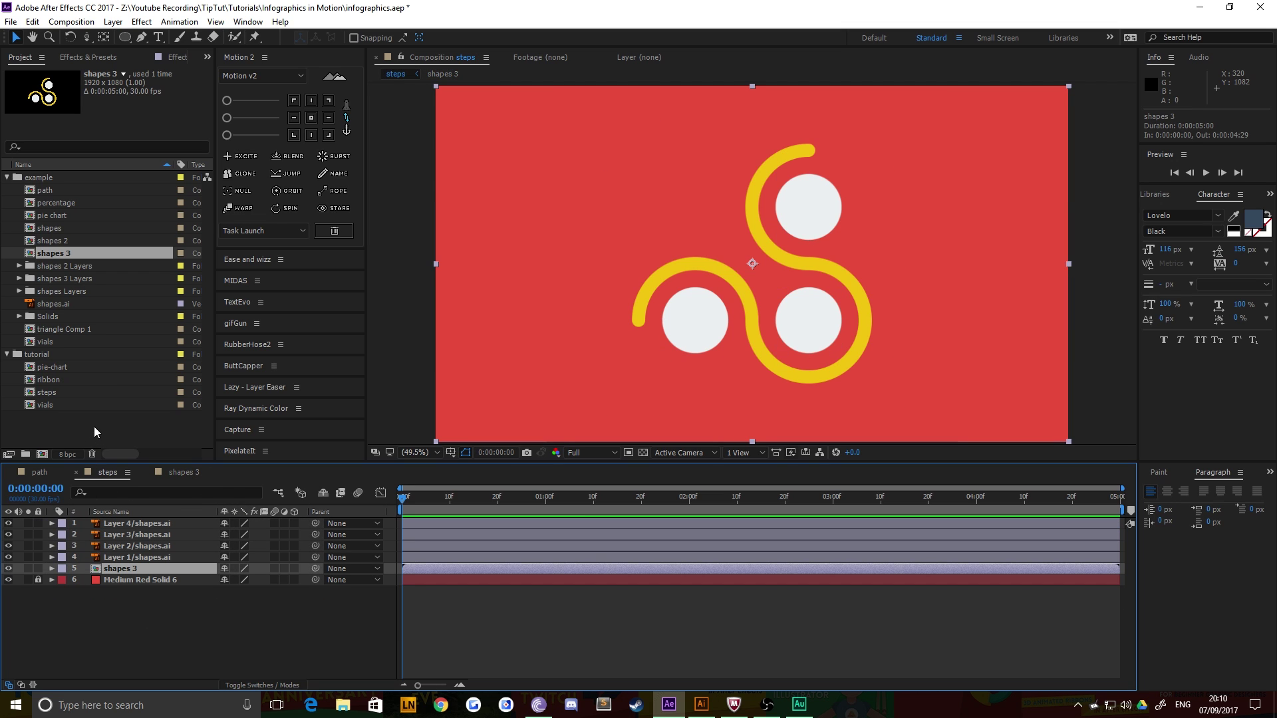
{"action": "key", "text": "Delete"}
{"action": "left_click", "coordinate": [55, 242]}
{"action": "key", "text": "Delete"}
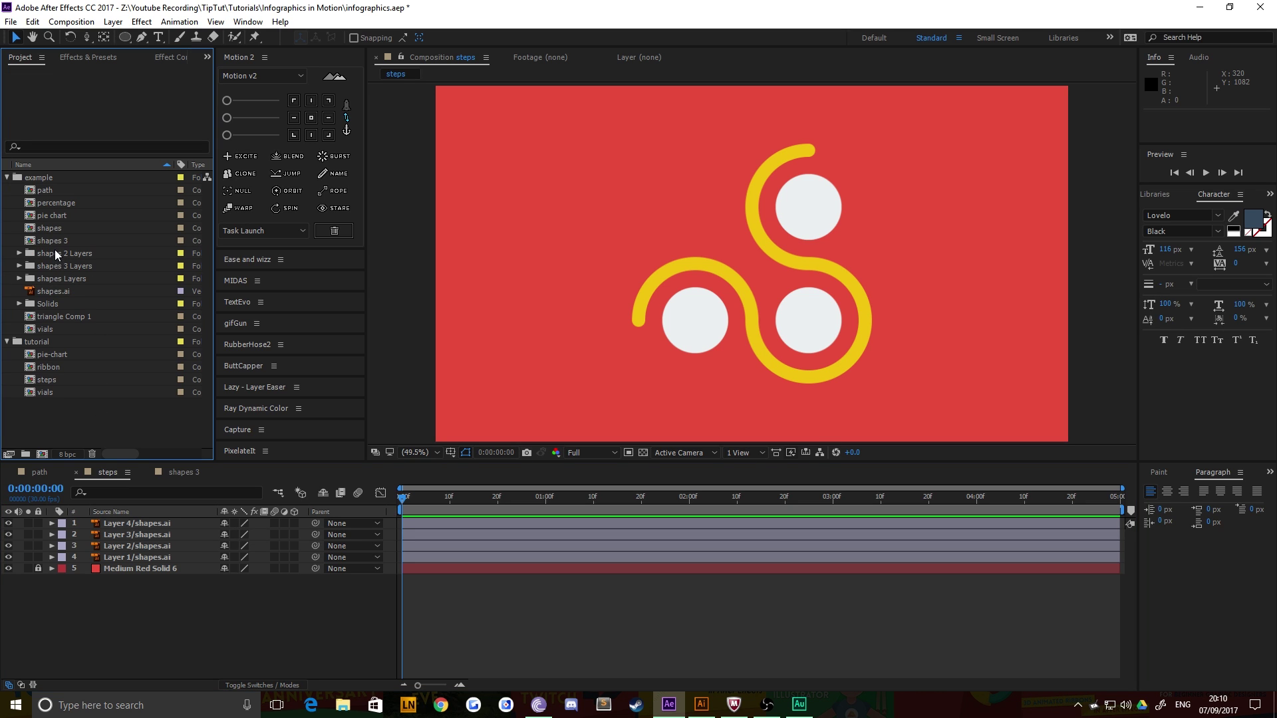
{"action": "left_click", "coordinate": [54, 247]}
{"action": "key", "text": "Delete"}
{"action": "left_click", "coordinate": [125, 604]}
Create shape layers from Layer 1 and Layer 2, deleting their original Illustrator layers
{"action": "left_click", "coordinate": [140, 548]}
{"action": "left_click", "coordinate": [140, 557]}
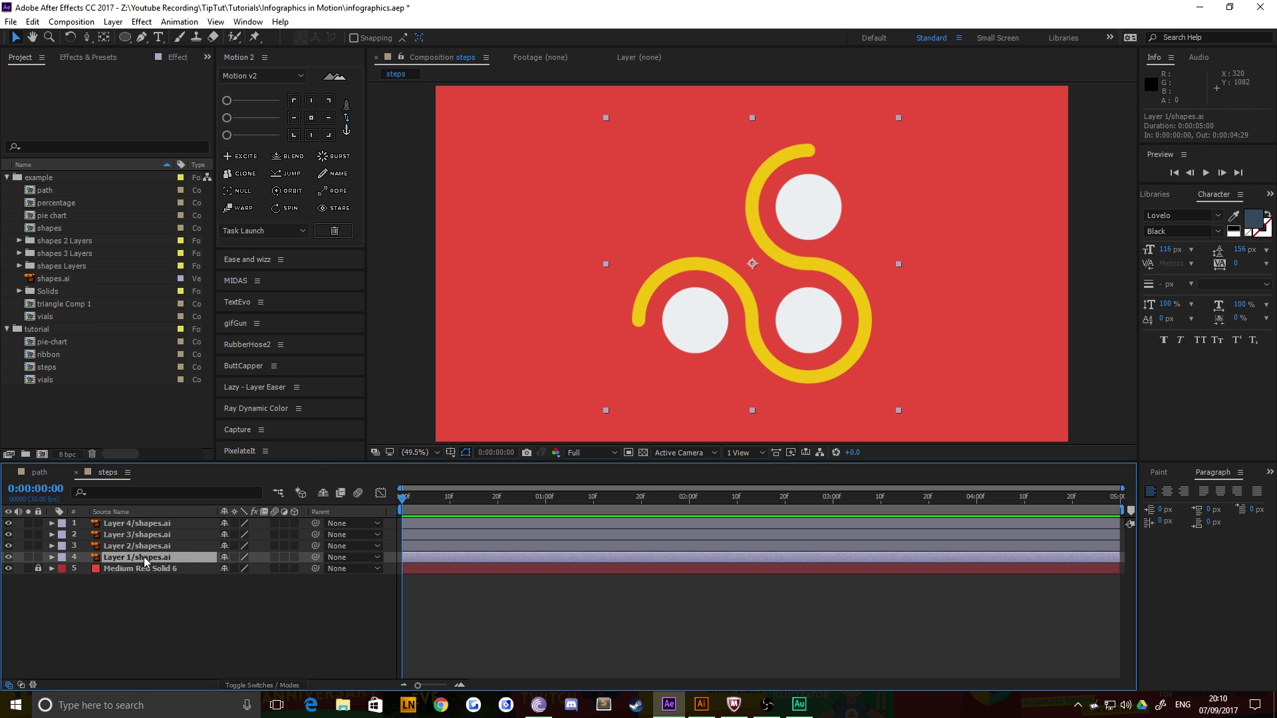
{"action": "right_click", "coordinate": [144, 556]}
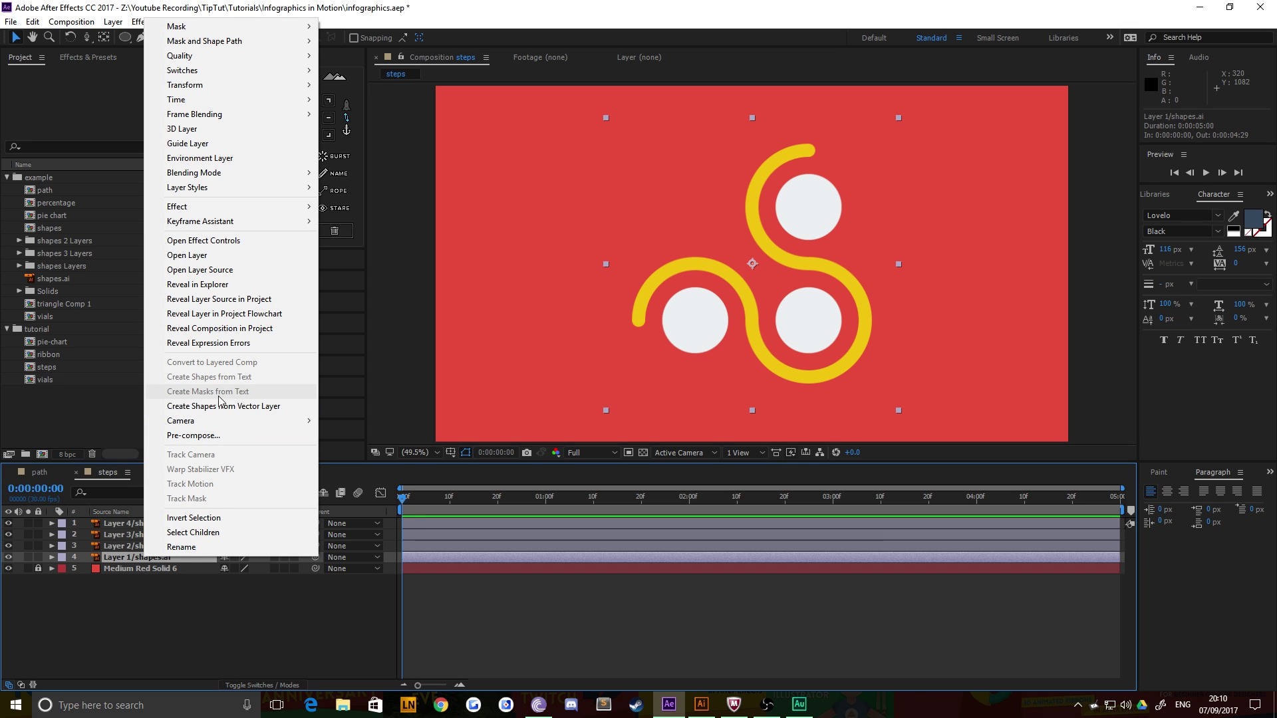
{"action": "left_click", "coordinate": [216, 405]}
{"action": "left_click", "coordinate": [141, 569]}
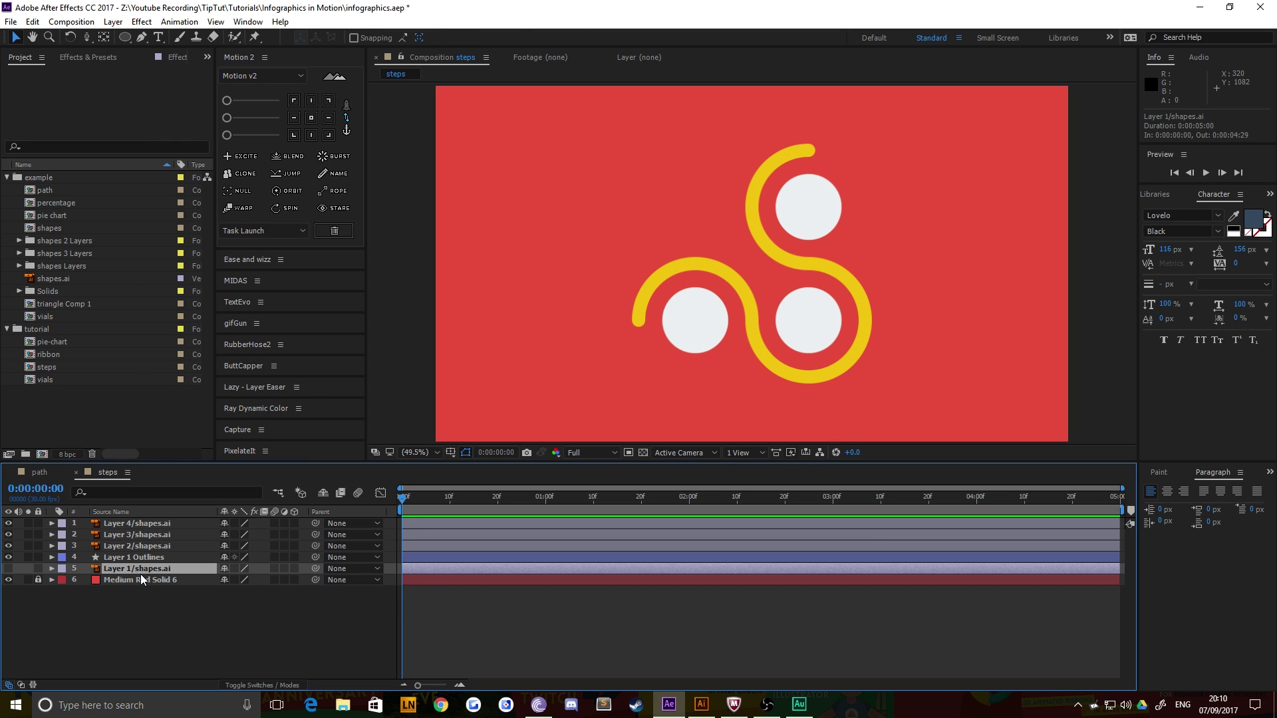
{"action": "key", "text": "Delete"}
{"action": "right_click", "coordinate": [125, 546]}
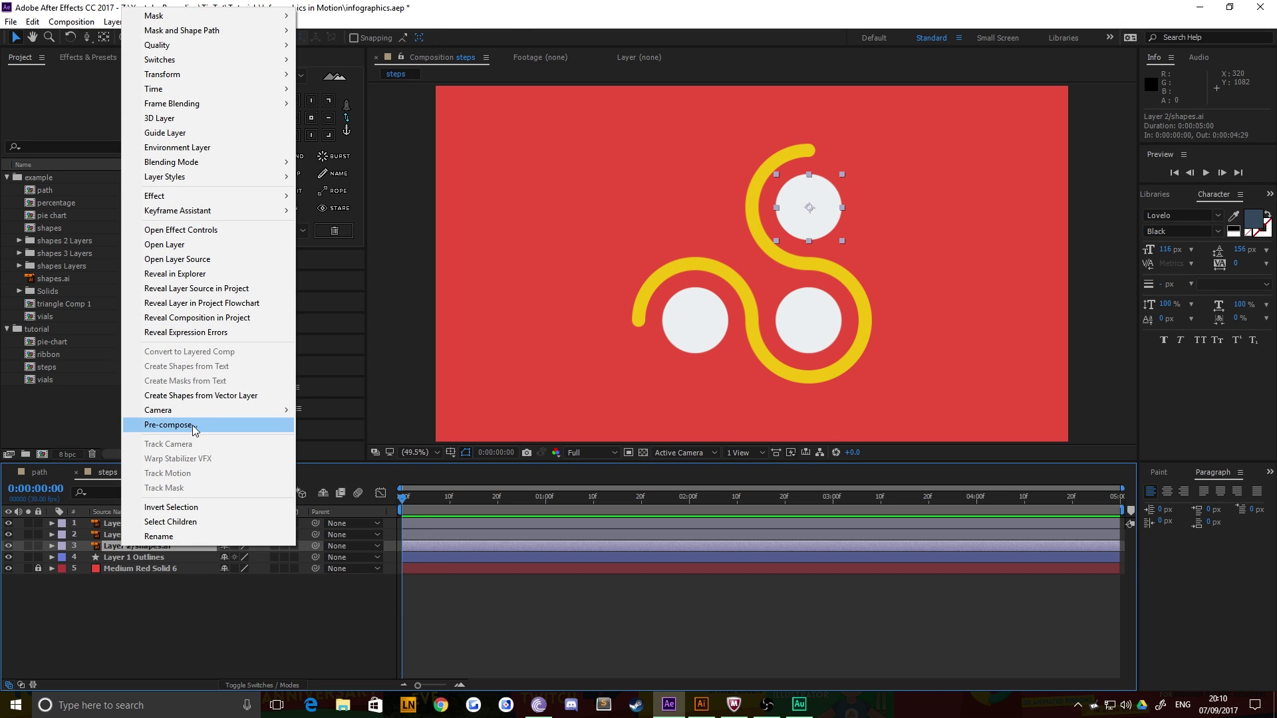
{"action": "left_click", "coordinate": [189, 395]}
{"action": "left_click", "coordinate": [118, 553]}
{"action": "key", "text": "Delete"}
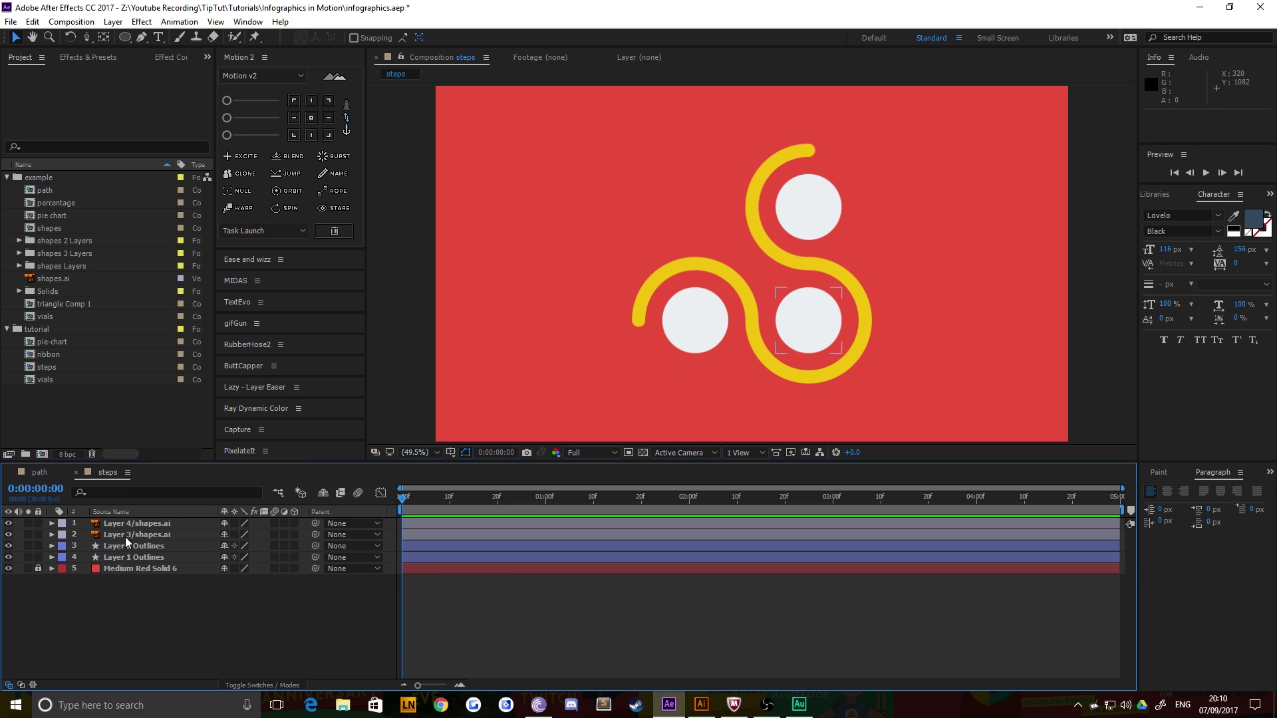
Convert Layer 3 and Layer 4 to shape layers, deleting the original Illustrator layers
{"action": "left_click", "coordinate": [125, 537]}
{"action": "right_click", "coordinate": [136, 532]}
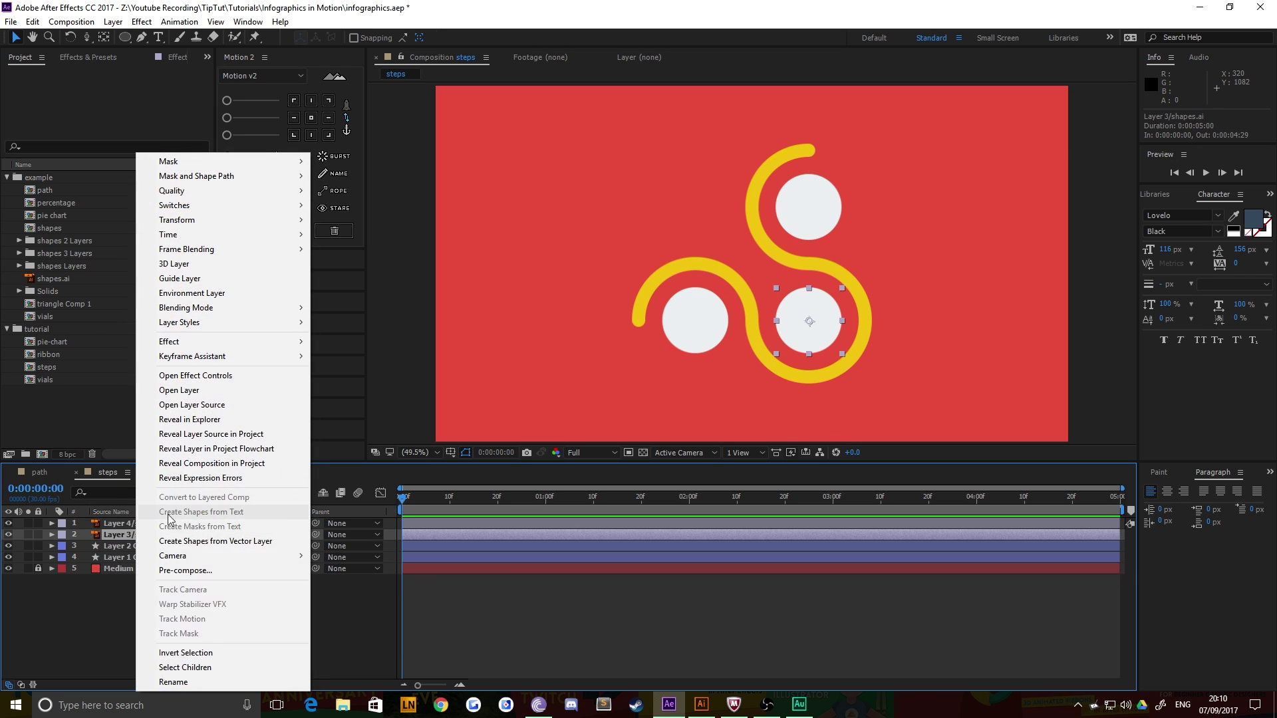
{"action": "left_click", "coordinate": [225, 541]}
{"action": "key", "text": "Delete"}
{"action": "left_click", "coordinate": [120, 524]}
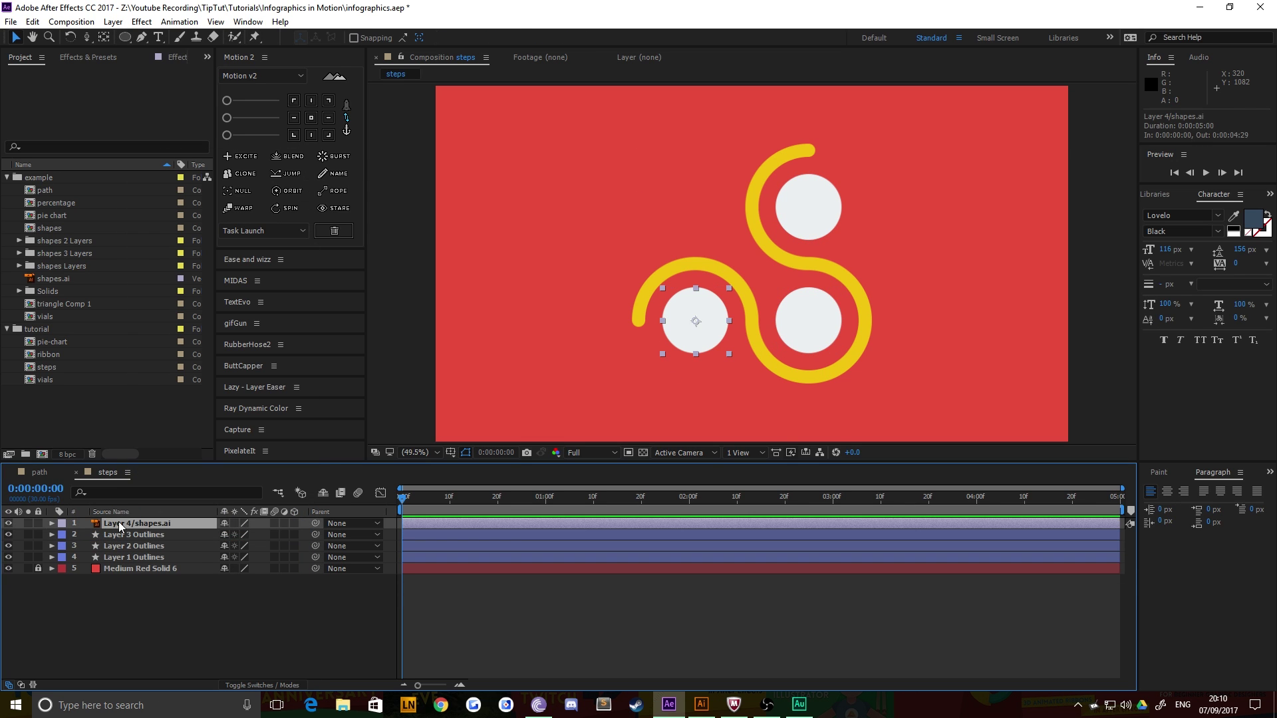
{"action": "right_click", "coordinate": [138, 521]}
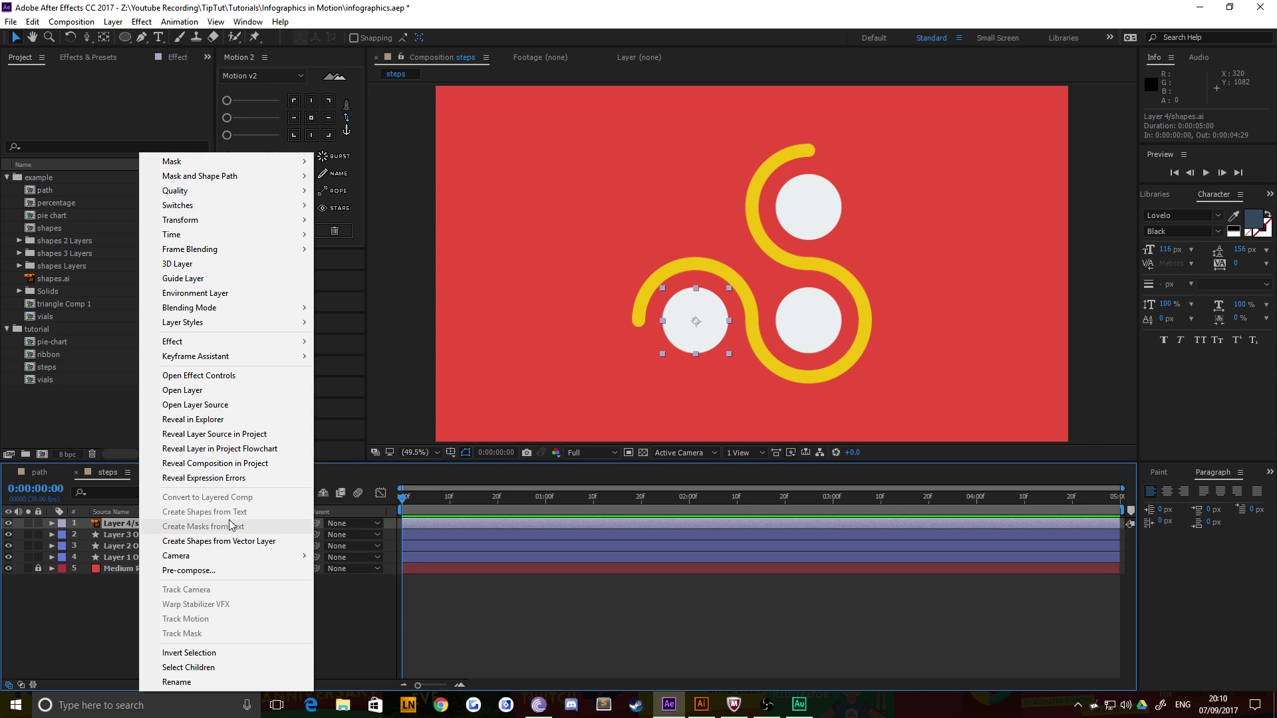
{"action": "left_click", "coordinate": [242, 541]}
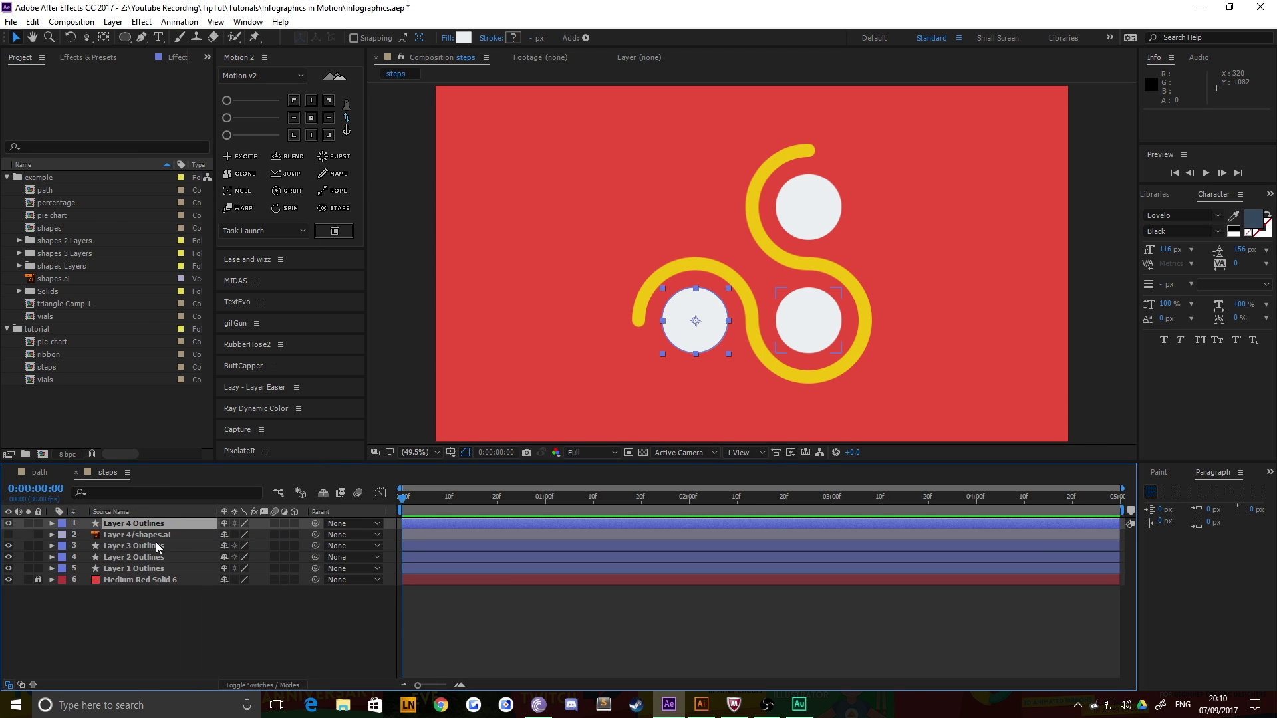
{"action": "left_click", "coordinate": [137, 534]}
{"action": "key", "text": "Delete"}
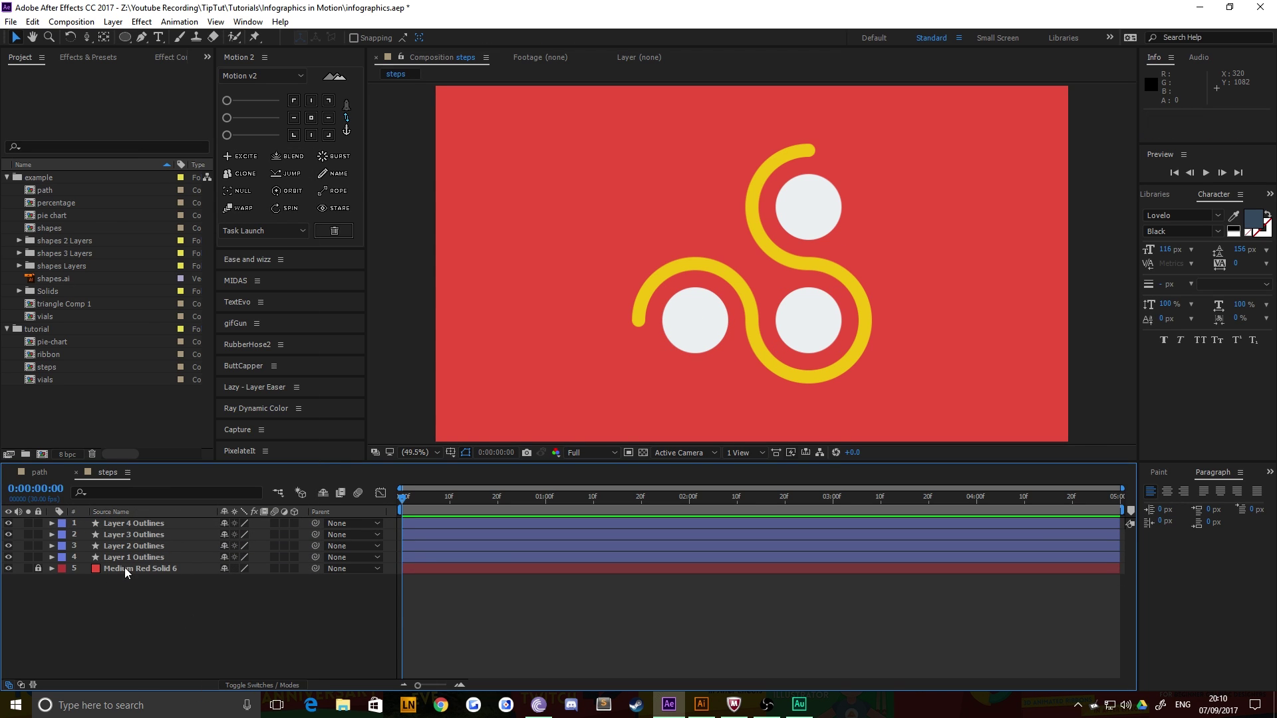
Rename the ribbon layer 'path' and move the top circle's layer above the others
{"action": "left_click", "coordinate": [119, 557]}
{"action": "key", "text": "Return"}
{"action": "type", "text": "pa"}
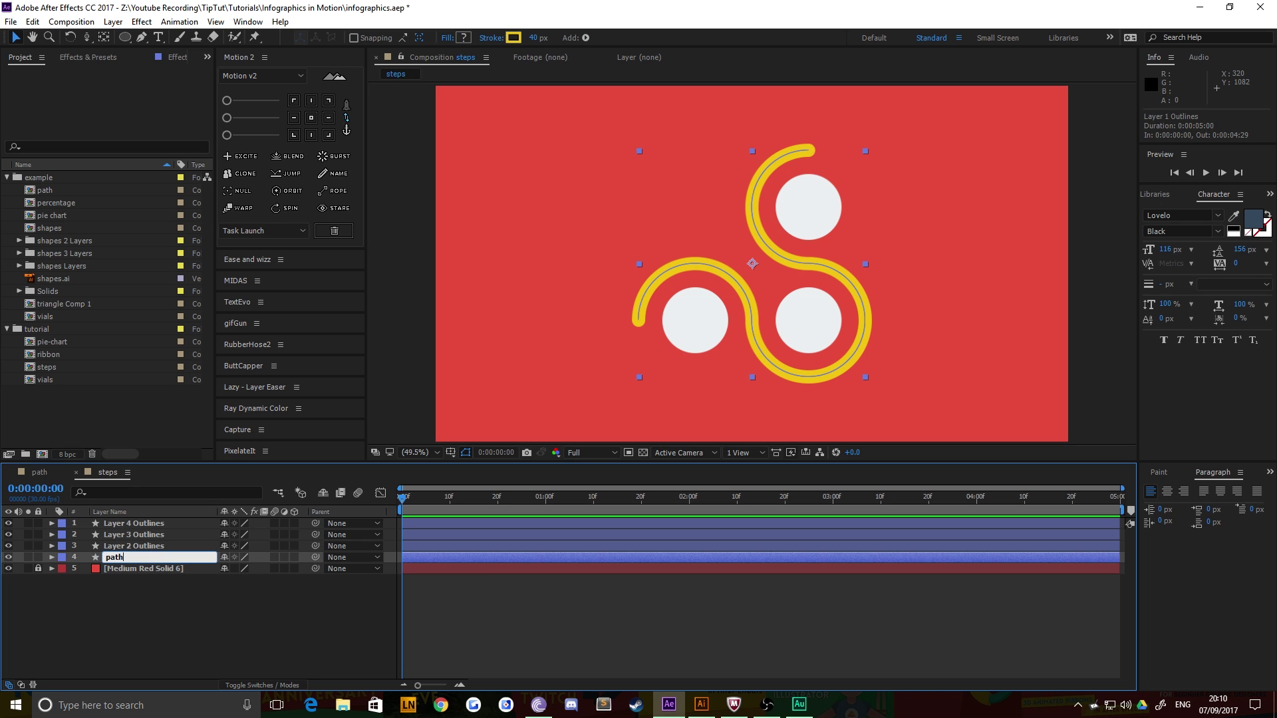
{"action": "type", "text": "th"}
{"action": "key", "text": "Return"}
{"action": "left_click", "coordinate": [133, 545]}
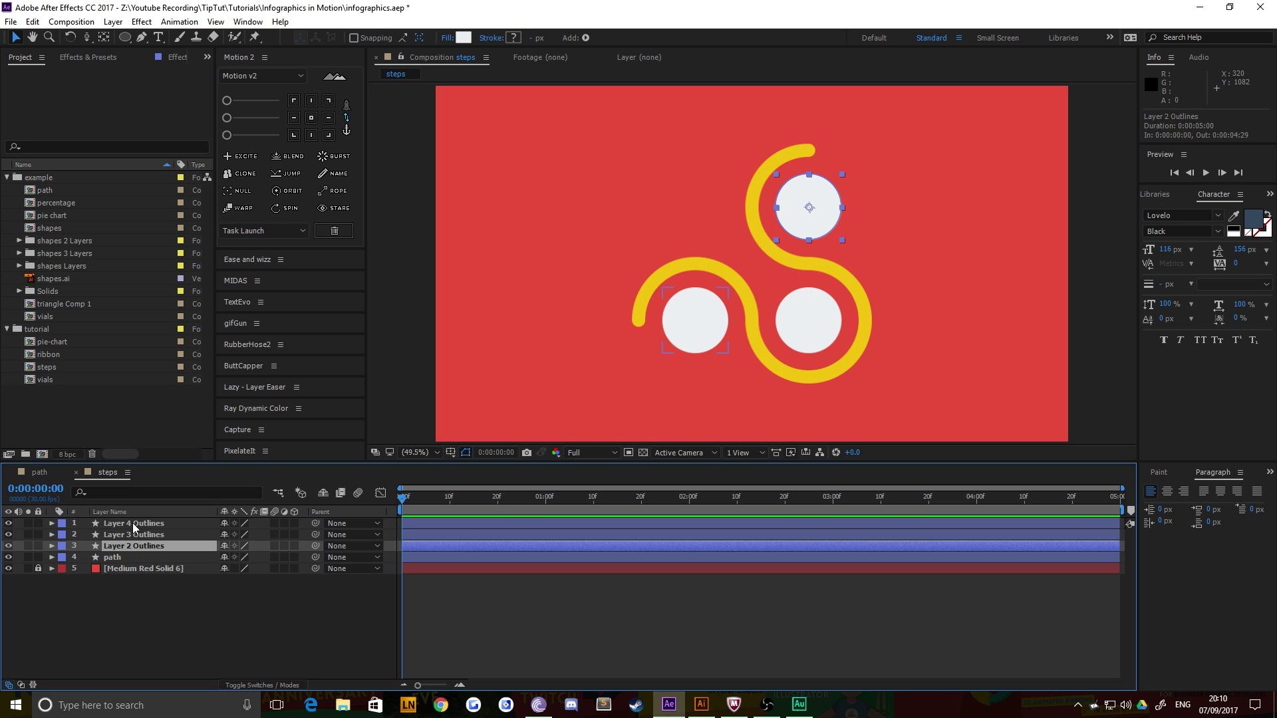
{"action": "left_click_drag", "start_coordinate": [141, 542], "coordinate": [133, 526]}
Name the circle layers 3 (top), 2 (lower-right) and 1 (lower-left)
{"action": "left_click", "coordinate": [133, 525]}
{"action": "key", "text": "Return"}
{"action": "type", "text": "3"}
{"action": "left_click", "coordinate": [127, 536]}
{"action": "key", "text": "Return"}
{"action": "type", "text": "2"}
{"action": "left_click", "coordinate": [124, 546]}
{"action": "key", "text": "Return"}
{"action": "type", "text": "1"}
{"action": "key", "text": "Return"}
{"action": "left_click", "coordinate": [210, 610]}
{"action": "left_click", "coordinate": [125, 557]}
{"action": "key", "text": "Return"}
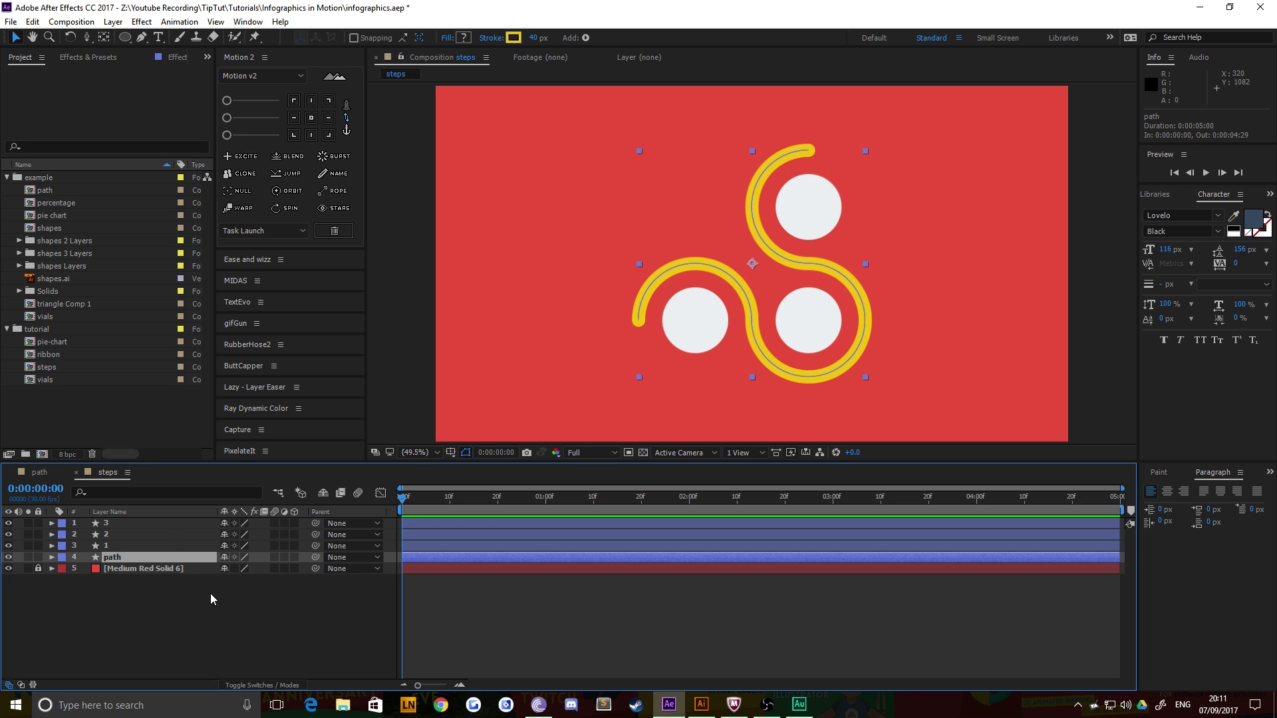
Add Trim Paths to the path layer and test trimming by dragging End
{"action": "left_click", "coordinate": [159, 595]}
{"action": "left_click", "coordinate": [86, 559]}
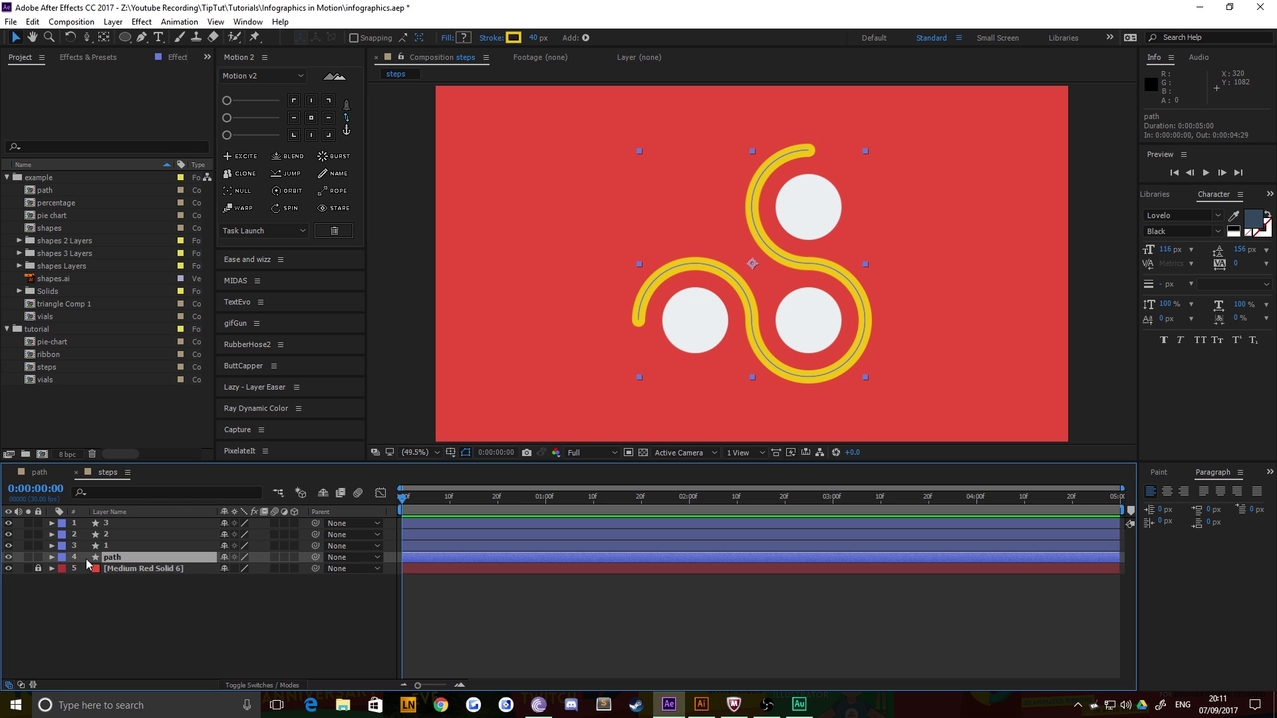
{"action": "left_click", "coordinate": [52, 559]}
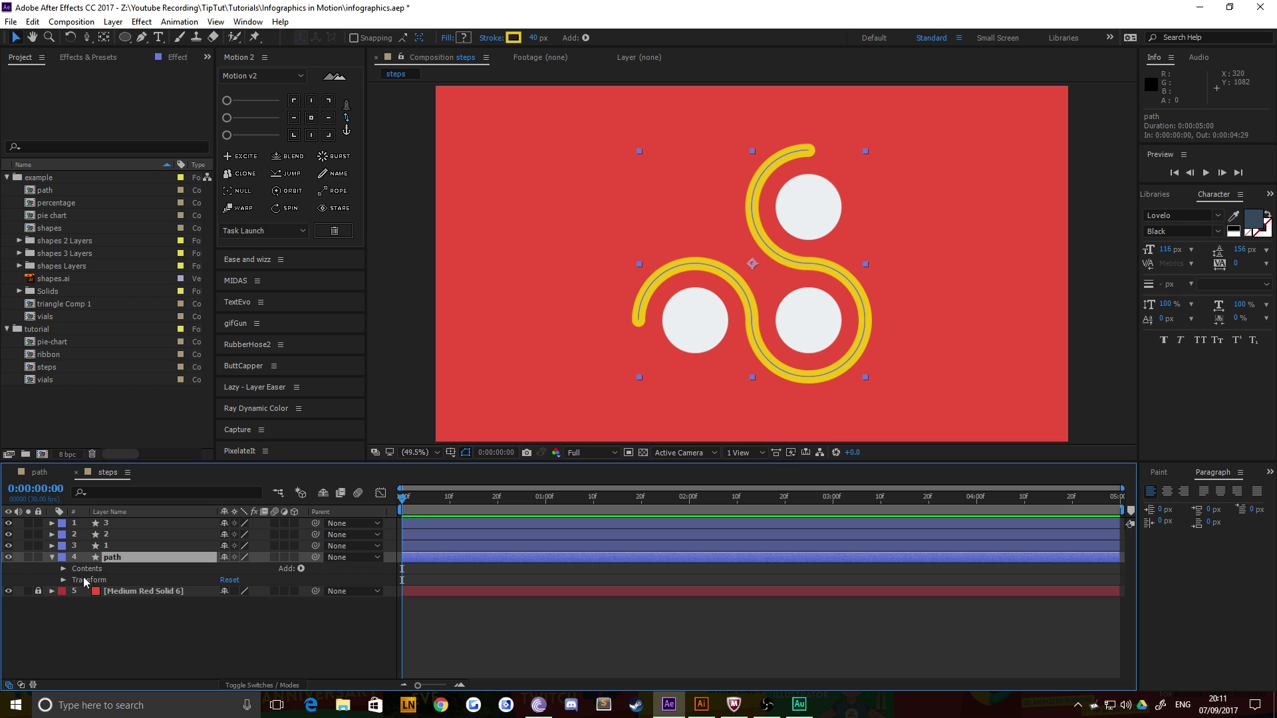
{"action": "left_click", "coordinate": [300, 570]}
{"action": "left_click", "coordinate": [347, 497]}
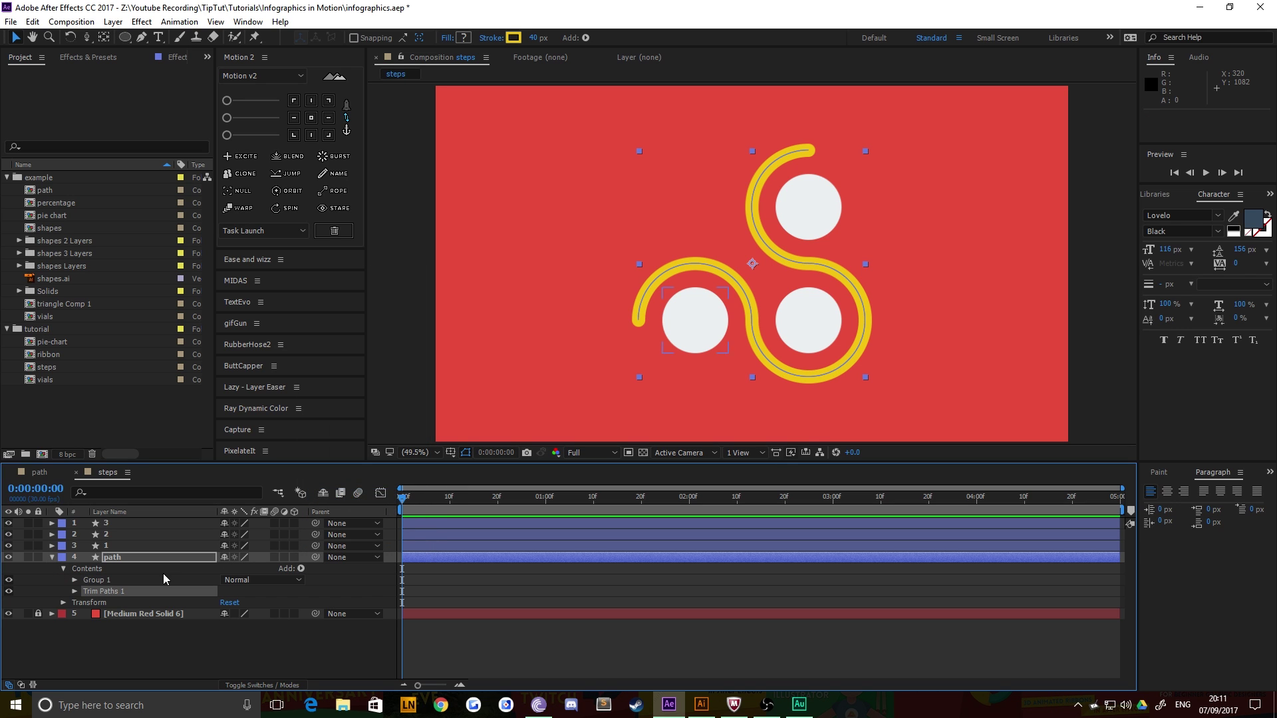
{"action": "left_click", "coordinate": [75, 591]}
{"action": "mouse_move", "coordinate": [228, 614]}
{"action": "left_mouse_down"}
{"action": "mouse_move", "coordinate": [159, 607]}
{"action": "mouse_move", "coordinate": [235, 595]}
{"action": "mouse_move", "coordinate": [211, 595]}
{"action": "left_mouse_up"}
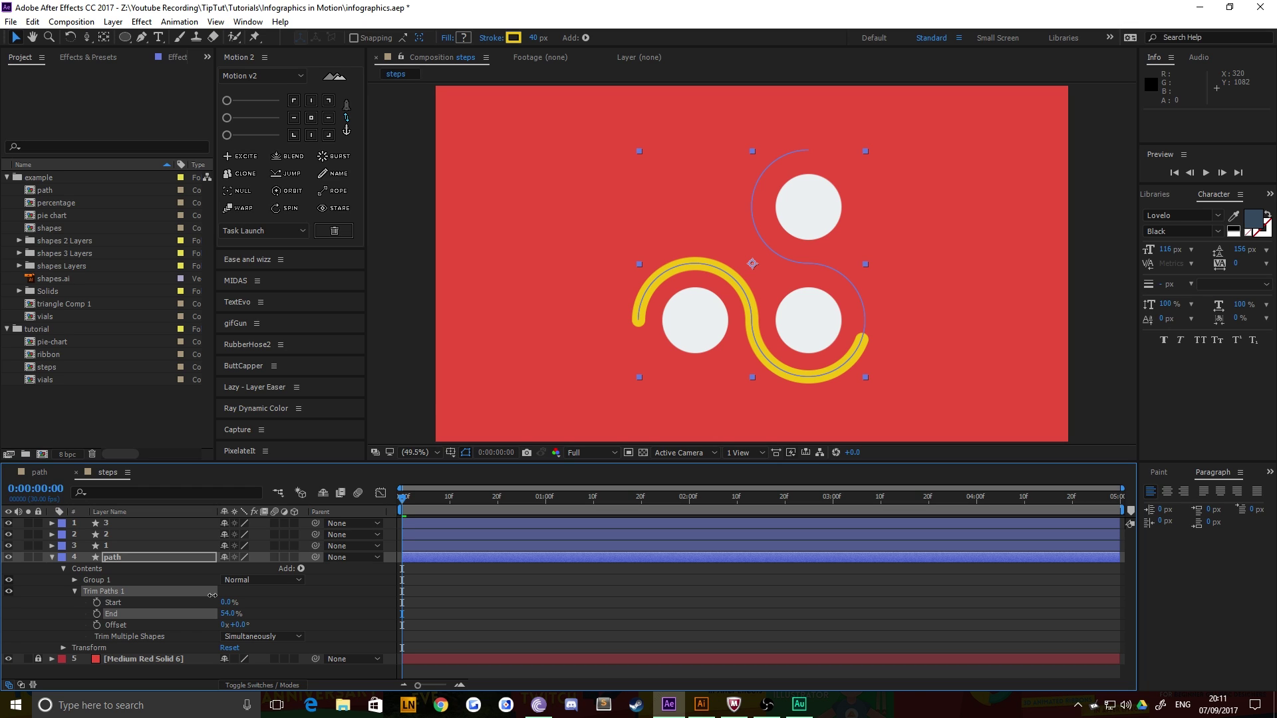
{"action": "mouse_move", "coordinate": [211, 595]}
{"action": "left_mouse_down"}
{"action": "mouse_move", "coordinate": [181, 591]}
{"action": "mouse_move", "coordinate": [253, 588]}
{"action": "left_mouse_up"}
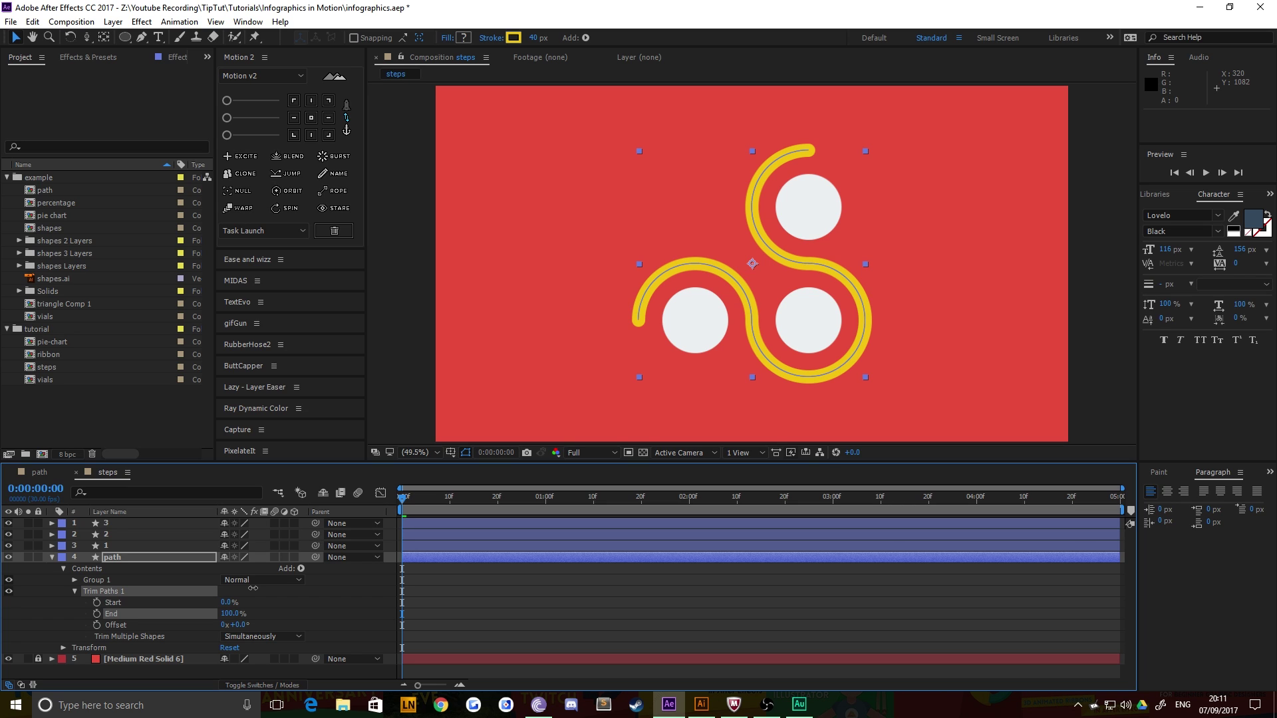
Keyframe Trim Paths End from 0% at the start to 100% at 2 seconds
{"action": "left_click", "coordinate": [459, 632]}
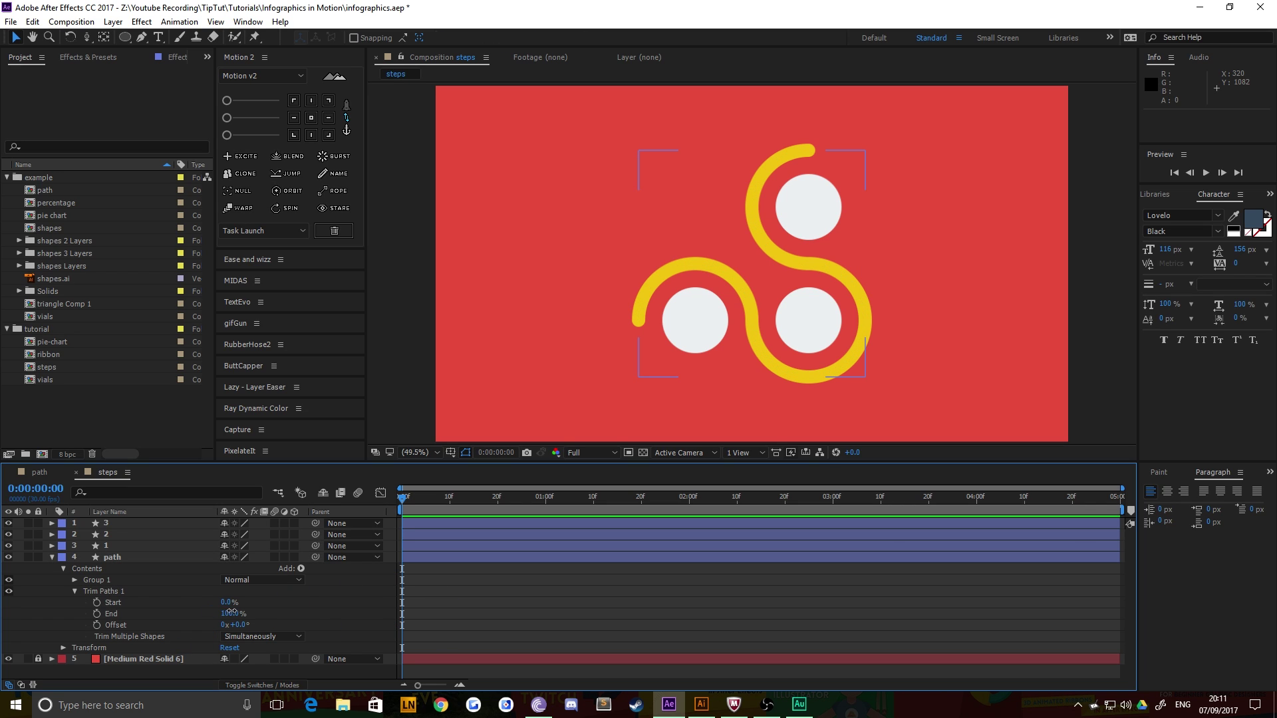
{"action": "left_click_drag", "start_coordinate": [225, 613], "coordinate": [149, 615]}
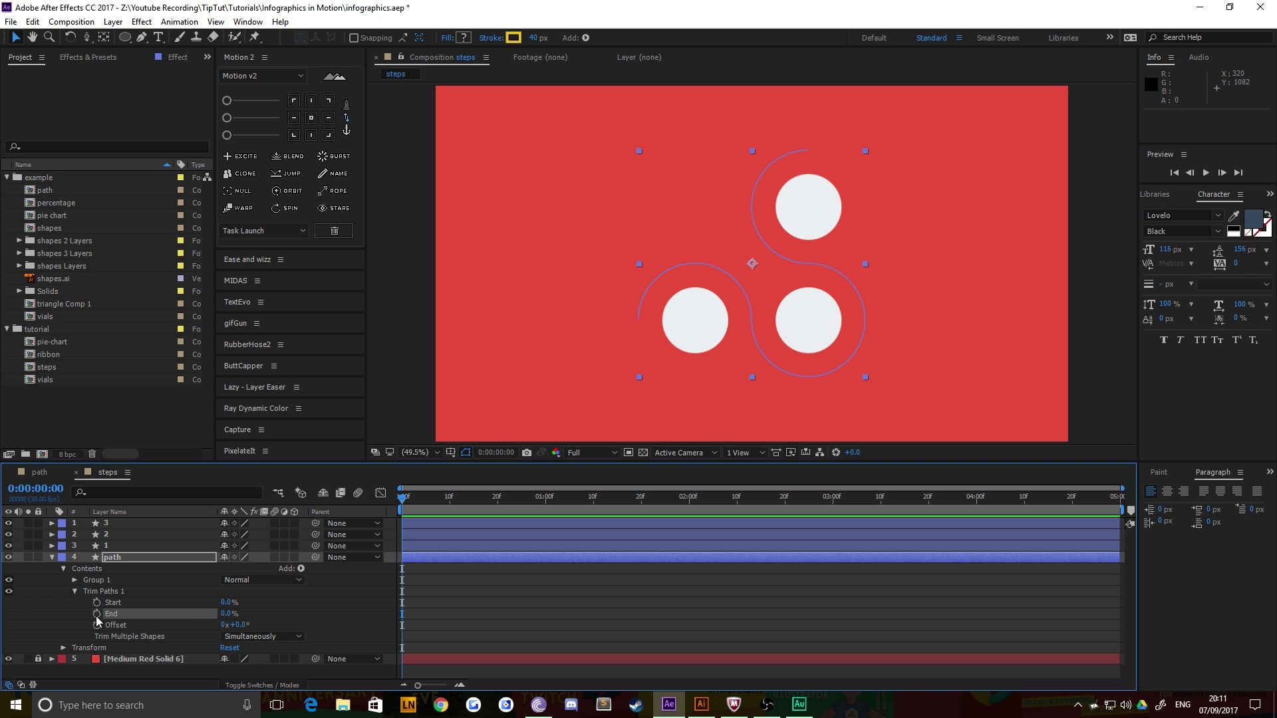
{"action": "left_click", "coordinate": [97, 614]}
{"action": "key", "text": "shift+Page_Down"}
{"action": "key", "text": "shift+Page_Down"}
{"action": "key", "text": "shift+Page_Down"}
{"action": "key", "text": "shift+Page_Down"}
{"action": "key", "text": "shift+Page_Down"}
{"action": "key", "text": "shift+Page_Down"}
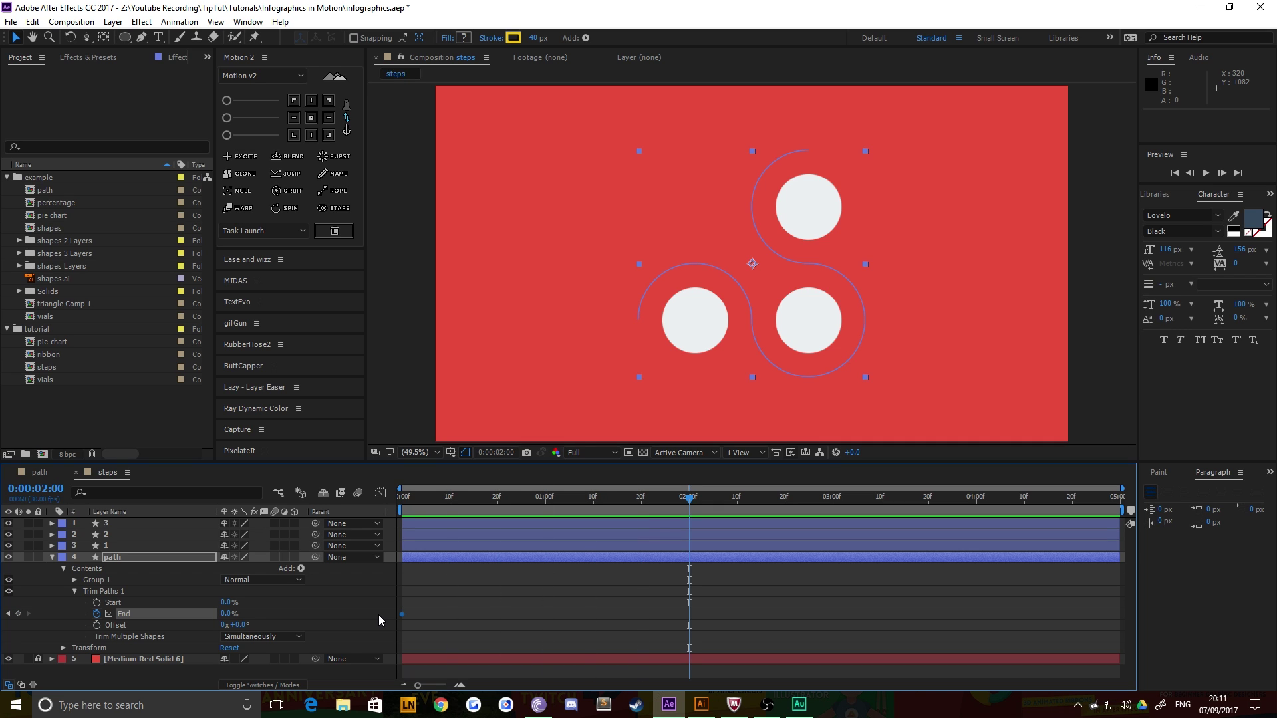
{"action": "left_click_drag", "start_coordinate": [228, 613], "coordinate": [310, 613]}
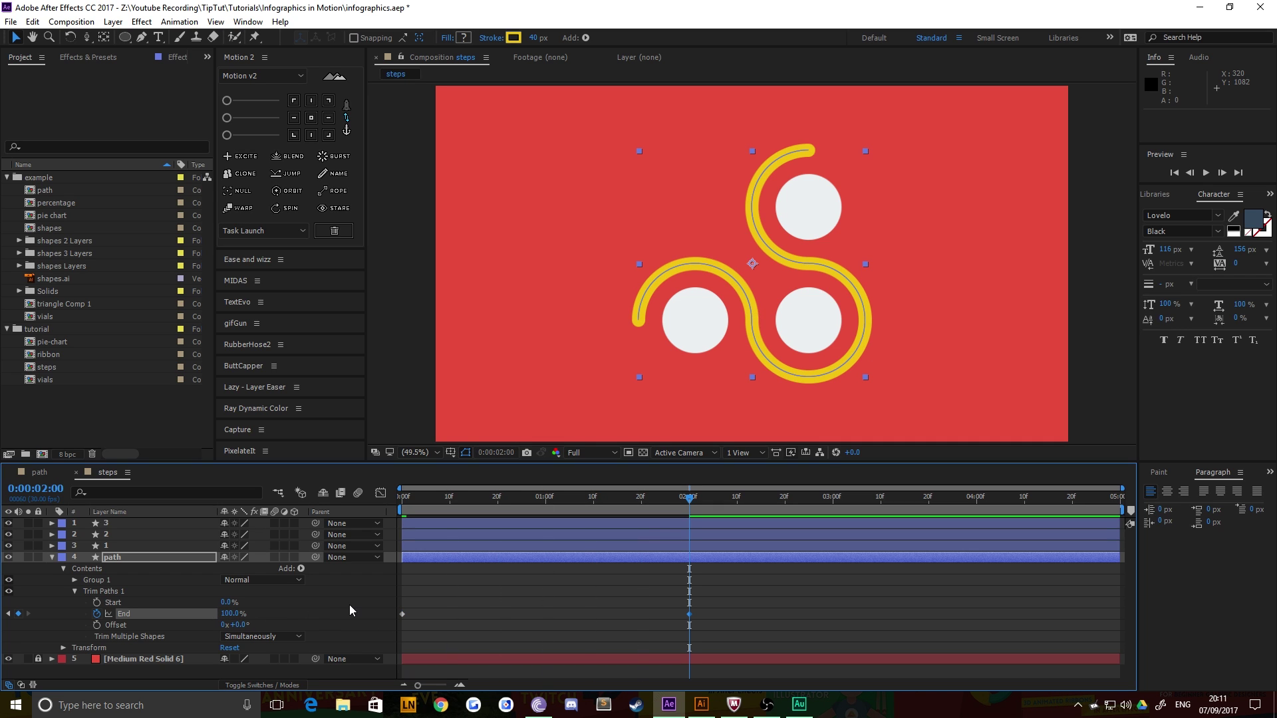
{"action": "left_click_drag", "start_coordinate": [720, 637], "coordinate": [419, 598]}
Apply Easy Ease to the End keyframes and scrub to check the draw-on
{"action": "right_click", "coordinate": [400, 613]}
{"action": "mouse_move", "coordinate": [448, 605]}
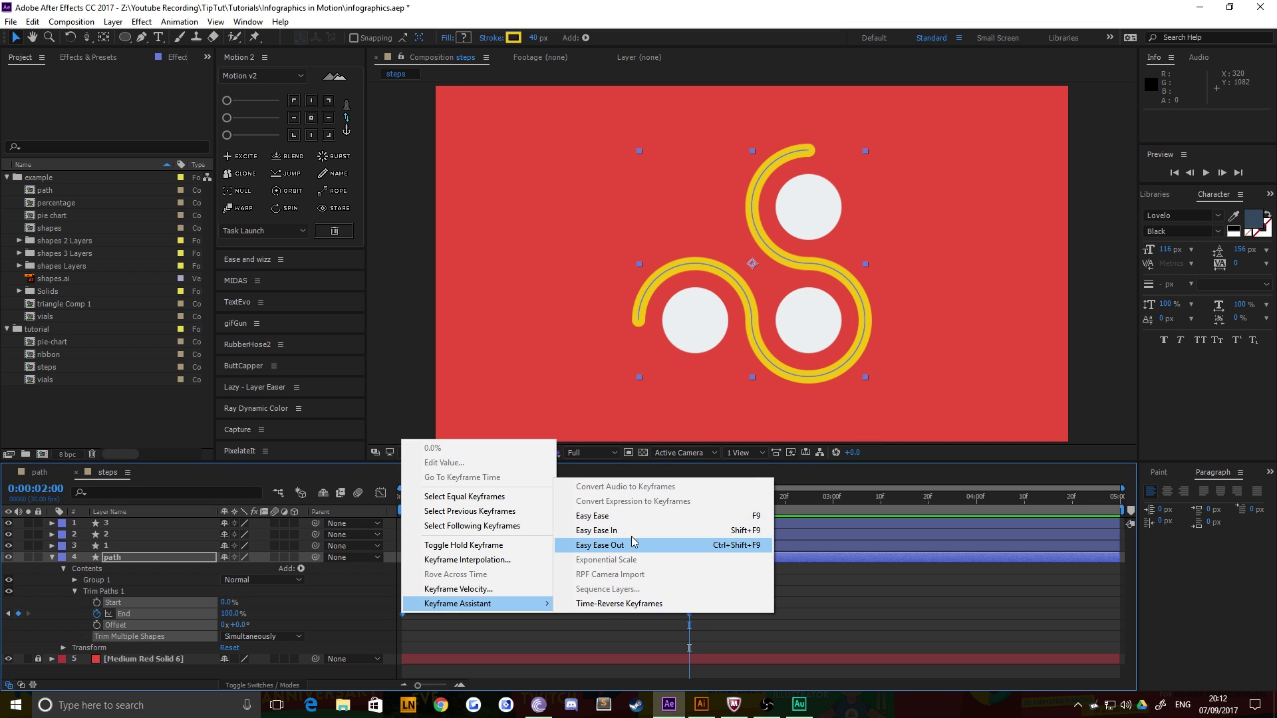
{"action": "left_click", "coordinate": [617, 517]}
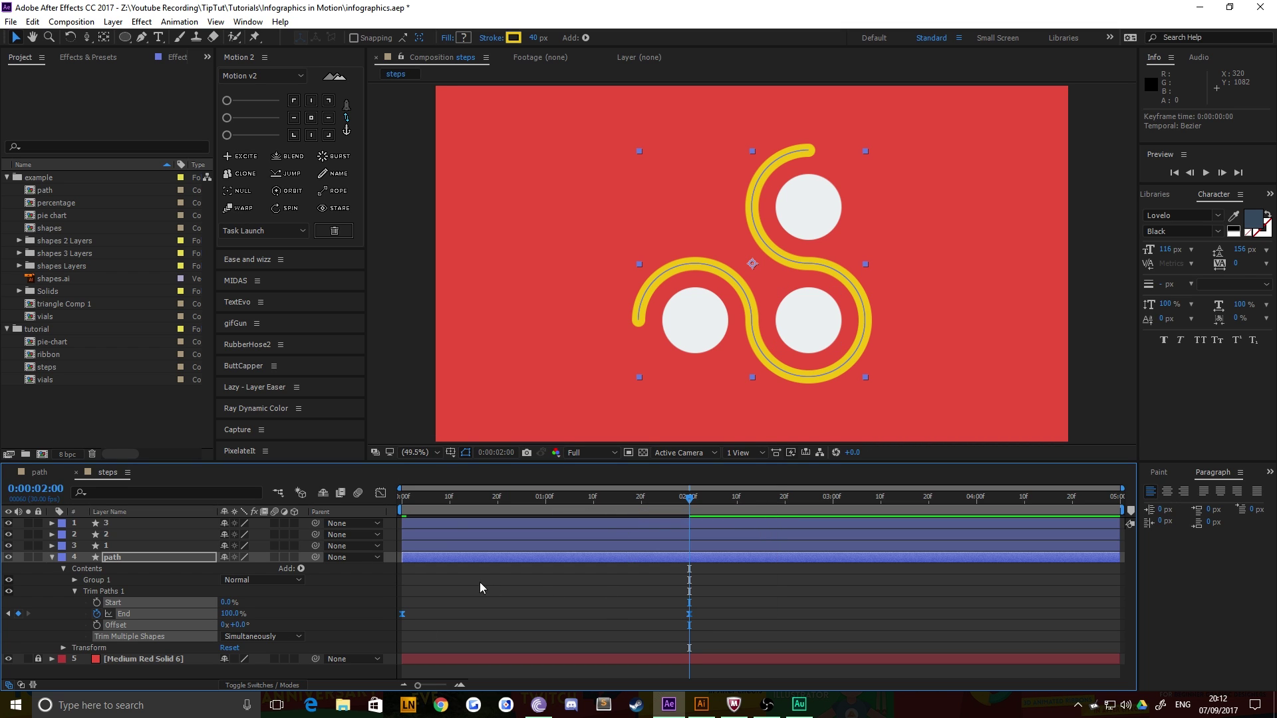
{"action": "left_click_drag", "start_coordinate": [410, 505], "coordinate": [699, 509]}
{"action": "left_click_drag", "start_coordinate": [716, 599], "coordinate": [396, 621]}
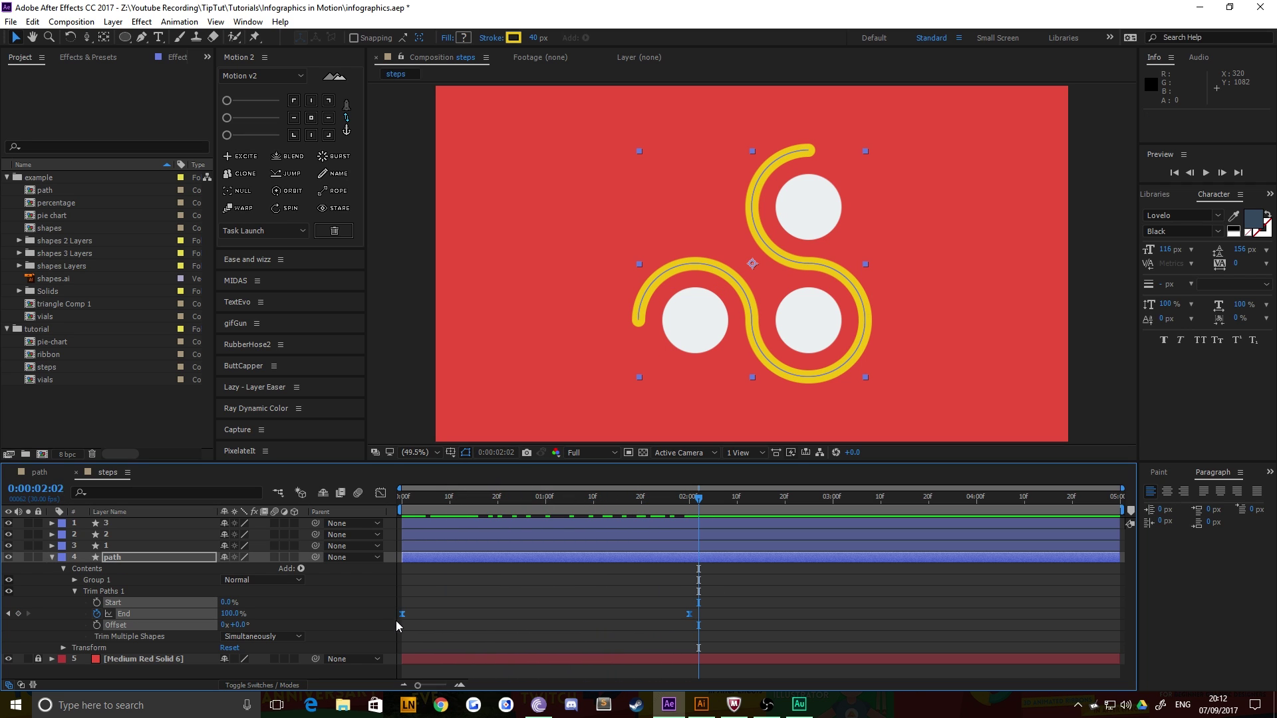
Steepen the End speed curve for quicker acceleration, then preview the ribbon animation
{"action": "left_click", "coordinate": [381, 492]}
{"action": "left_click_drag", "start_coordinate": [713, 618], "coordinate": [432, 662]}
{"action": "left_click_drag", "start_coordinate": [638, 643], "coordinate": [469, 651]}
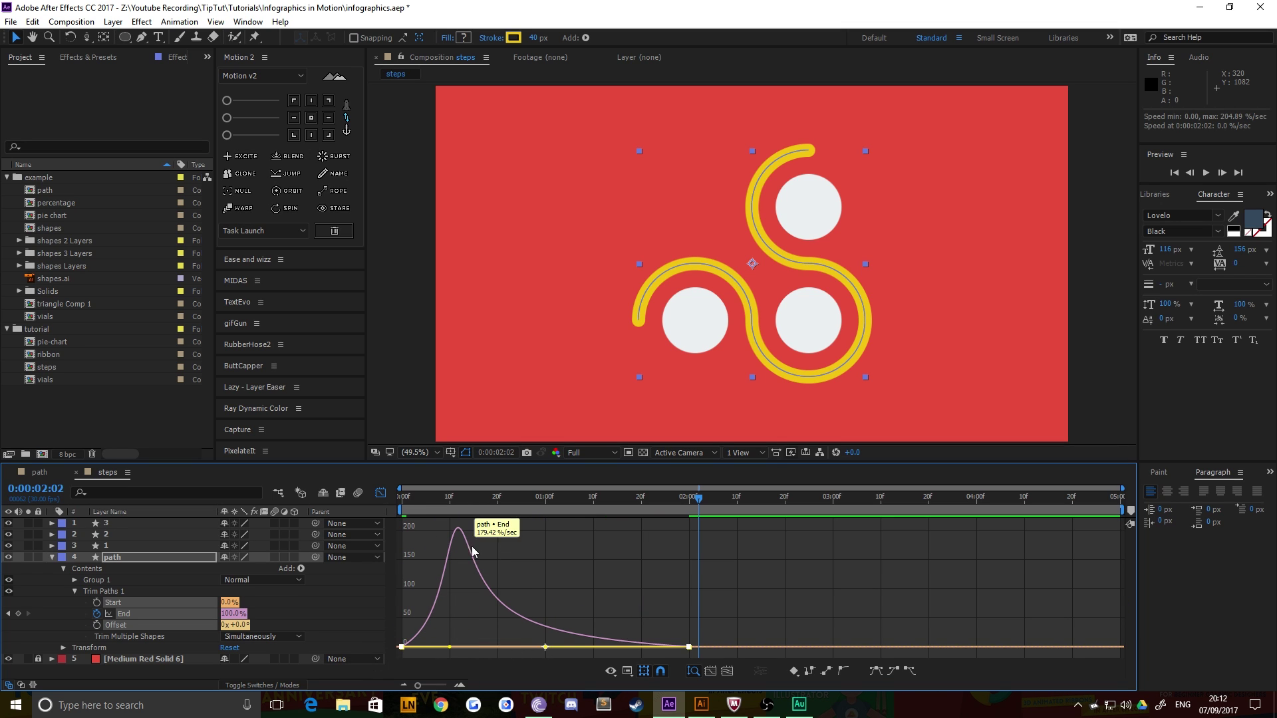
{"action": "left_click", "coordinate": [380, 493]}
{"action": "key", "text": "space"}
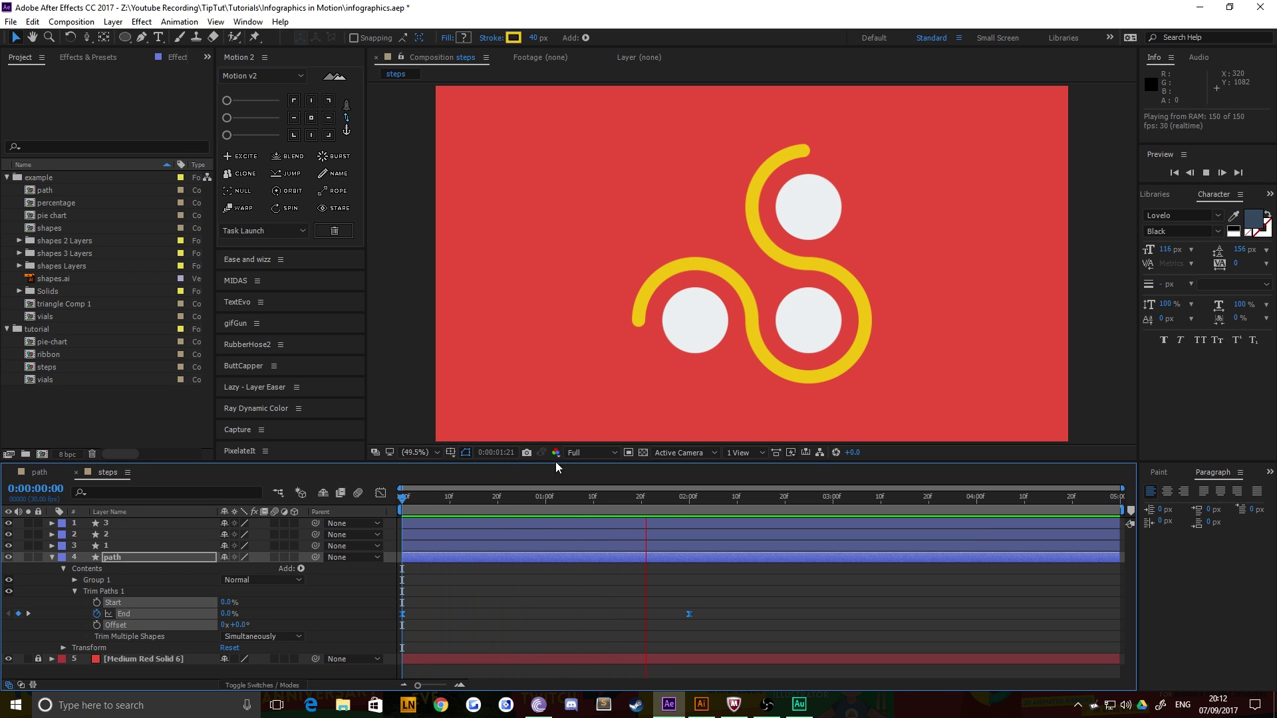
{"action": "left_click_drag", "start_coordinate": [429, 505], "coordinate": [479, 504]}
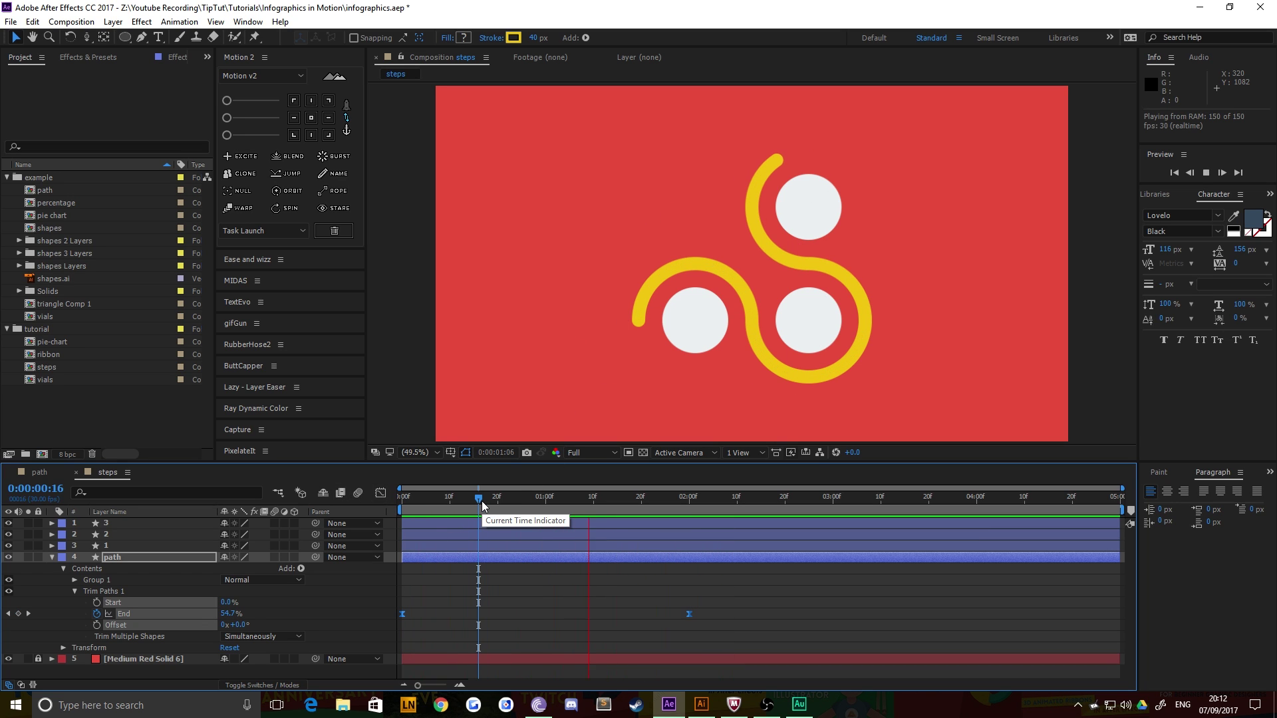
{"action": "key", "text": "space"}
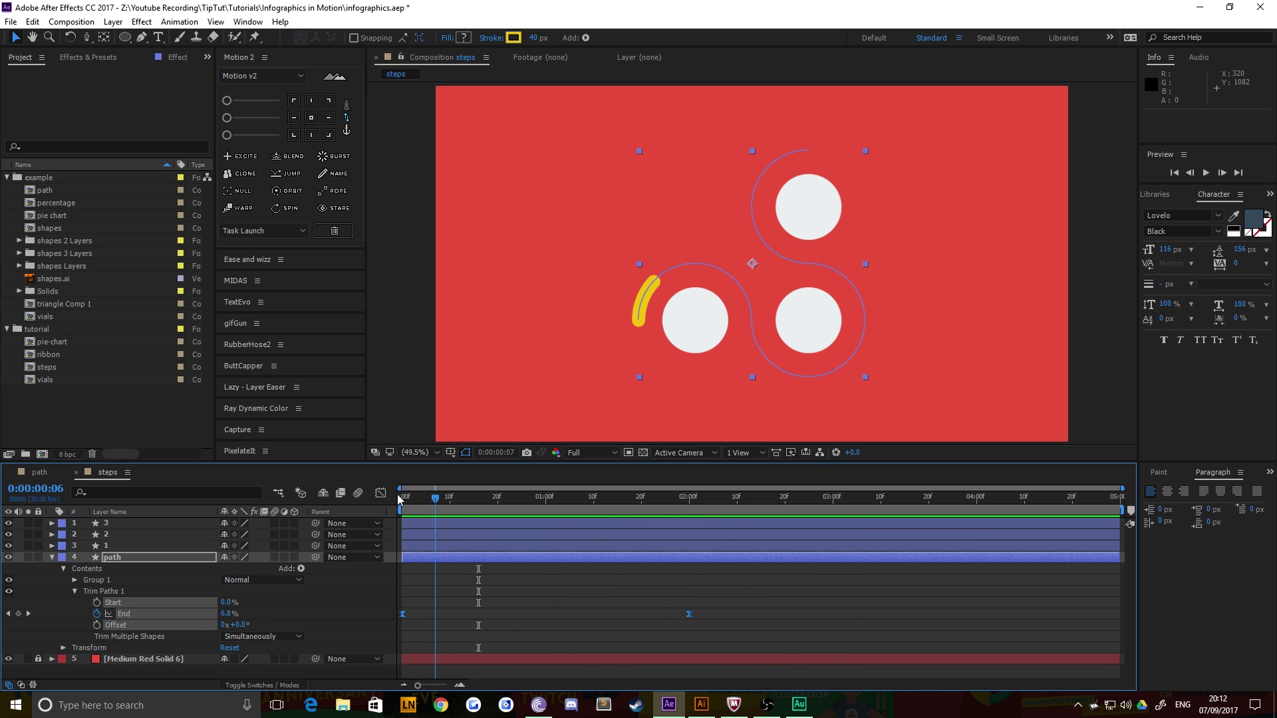
Inspect the path and 1 layers in the steps timeline
{"action": "left_click", "coordinate": [451, 618]}
{"action": "left_click", "coordinate": [153, 560]}
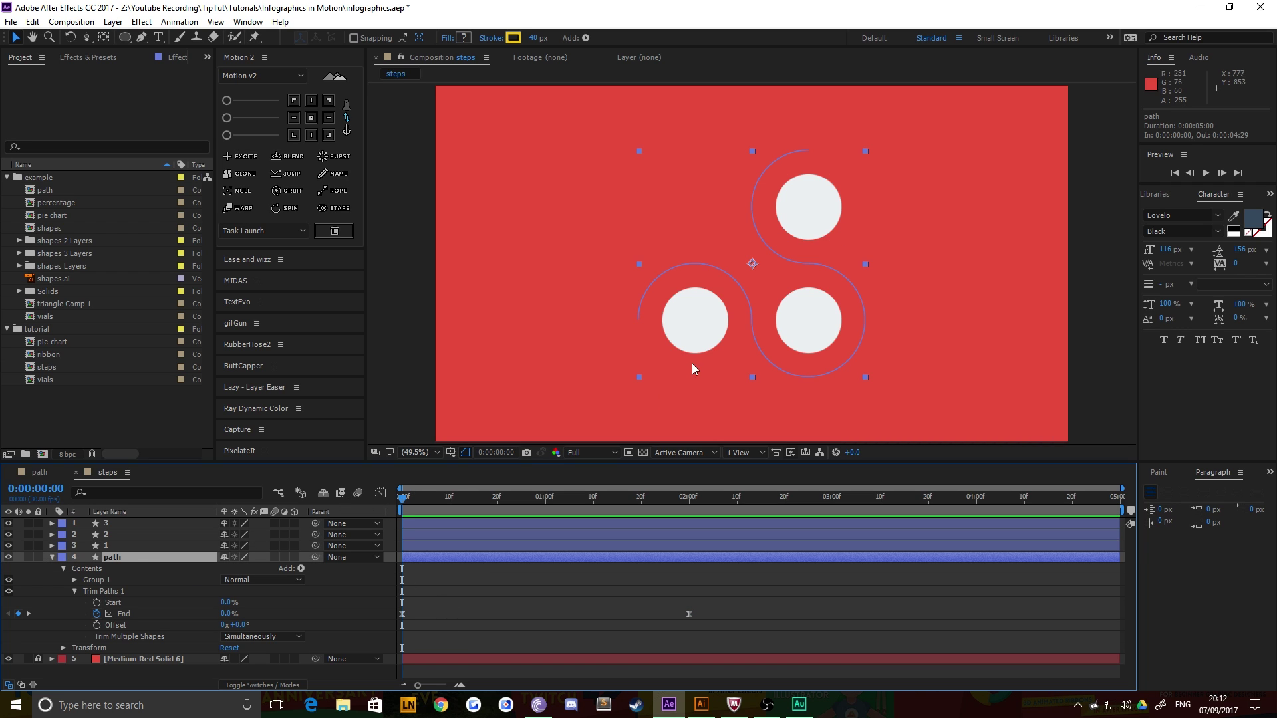
{"action": "left_click", "coordinate": [482, 572]}
{"action": "left_click", "coordinate": [143, 547]}
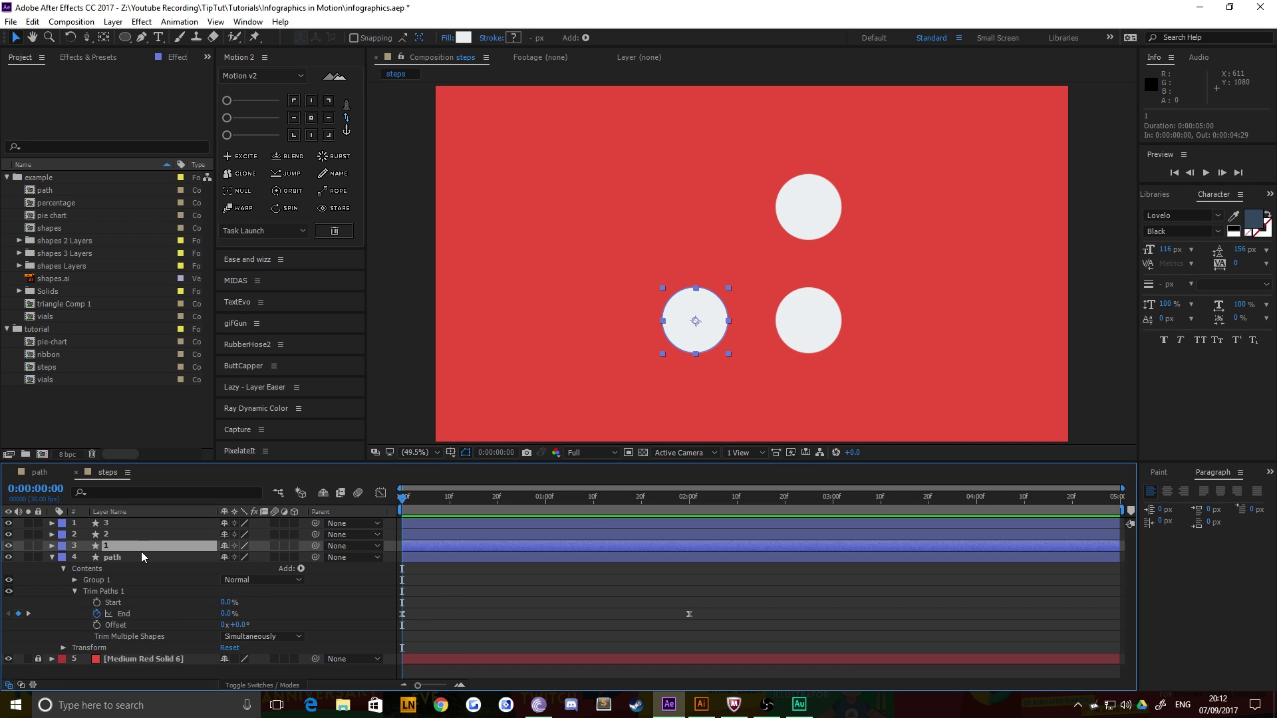
{"action": "left_click", "coordinate": [451, 577]}
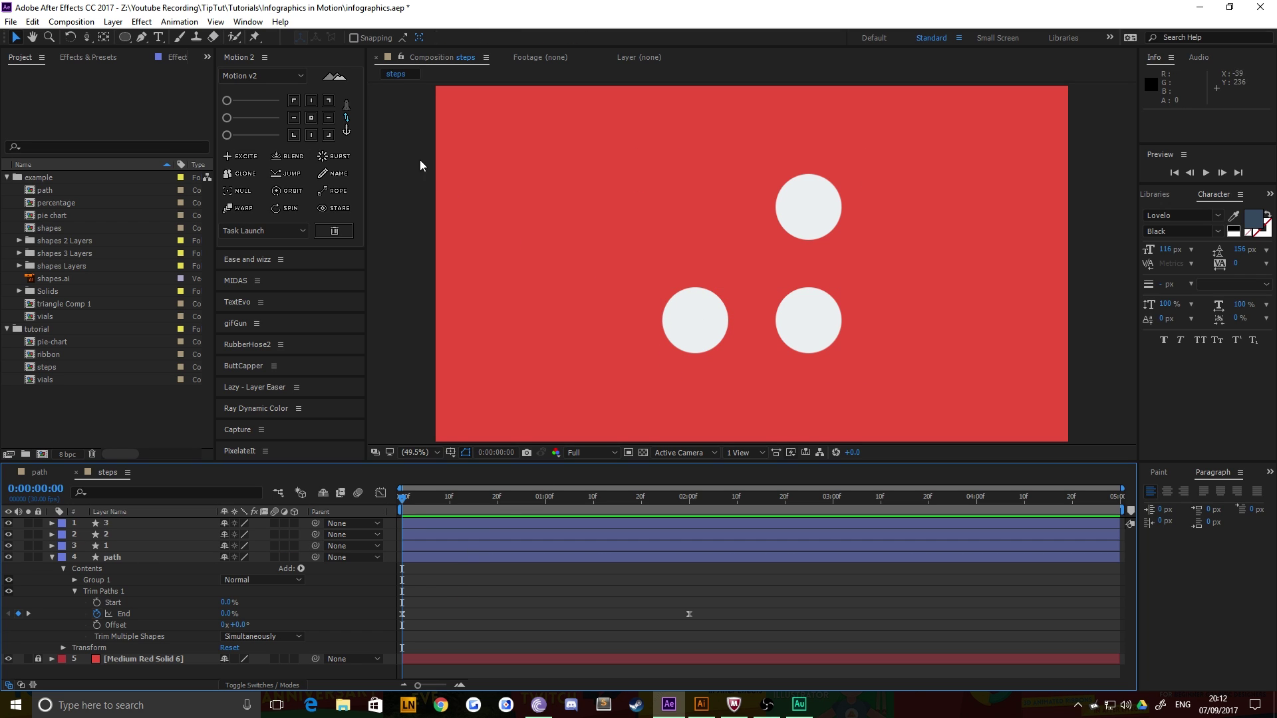
Scrub partway through the finished path composition's 3D animation, then return to steps
{"action": "left_click", "coordinate": [398, 174]}
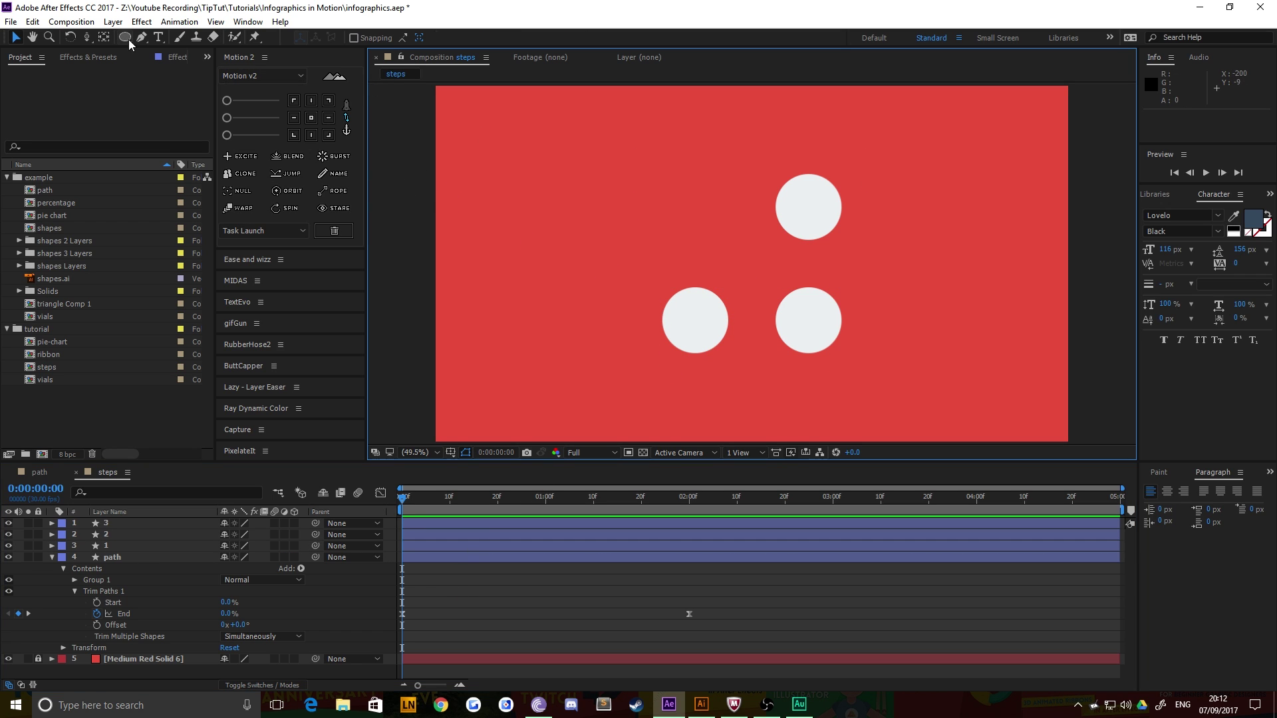
{"action": "left_click", "coordinate": [37, 475]}
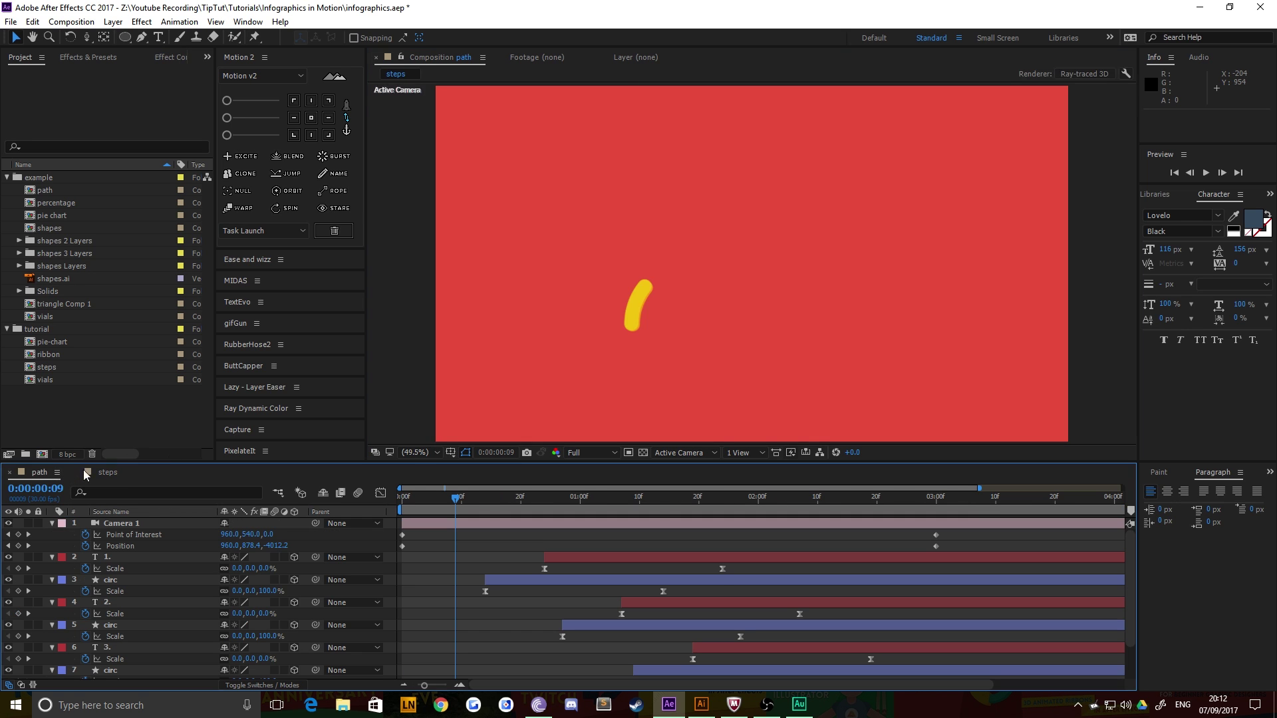
{"action": "left_click_drag", "start_coordinate": [602, 500], "coordinate": [859, 500]}
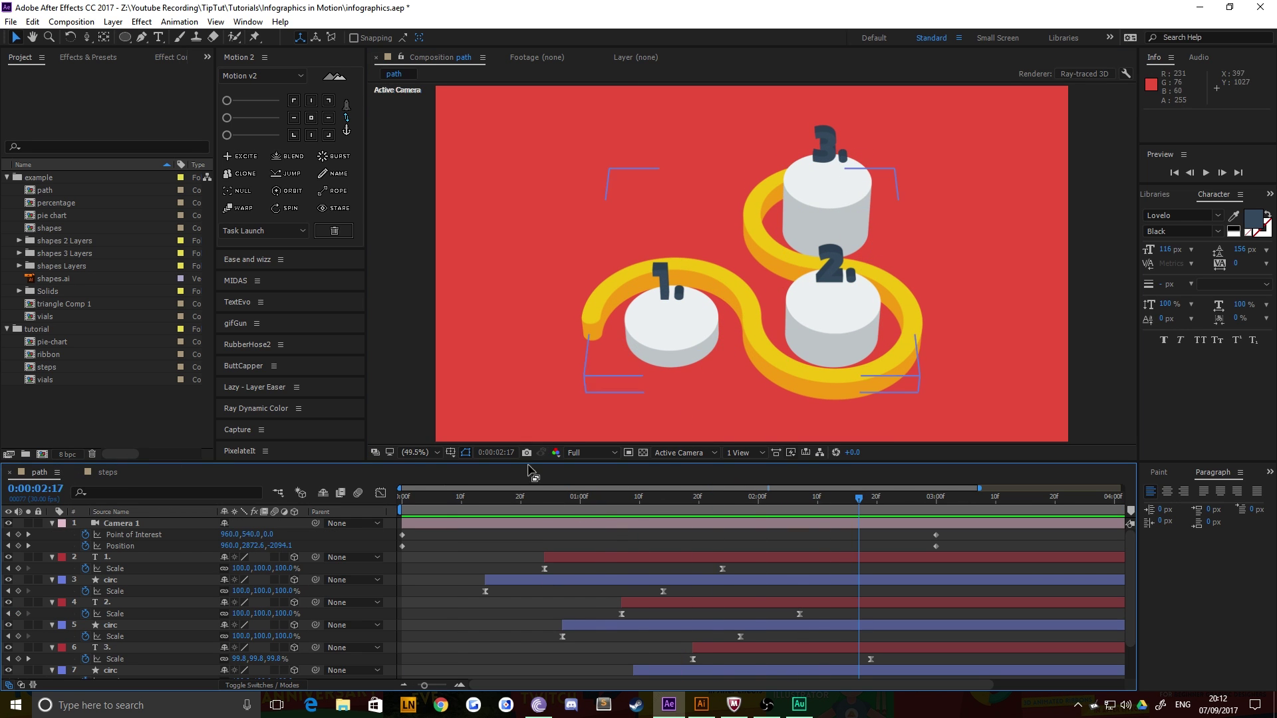
{"action": "left_click", "coordinate": [108, 472]}
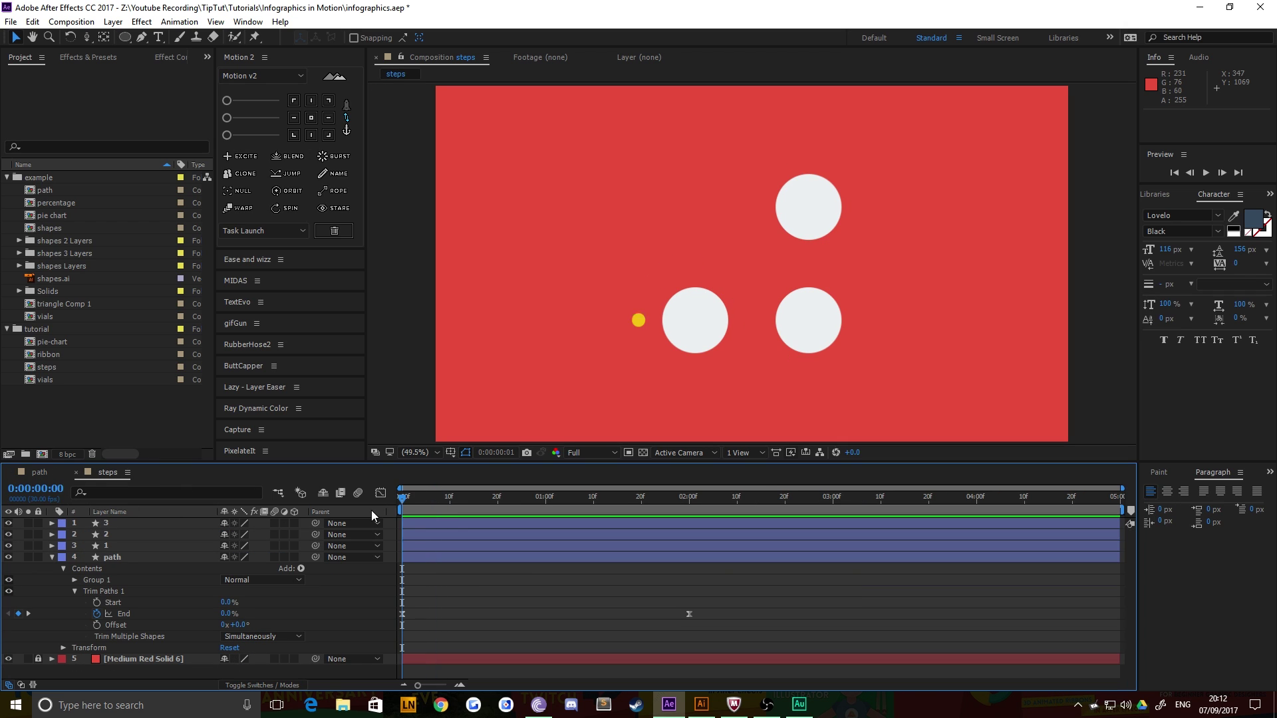
{"action": "left_click", "coordinate": [380, 386]}
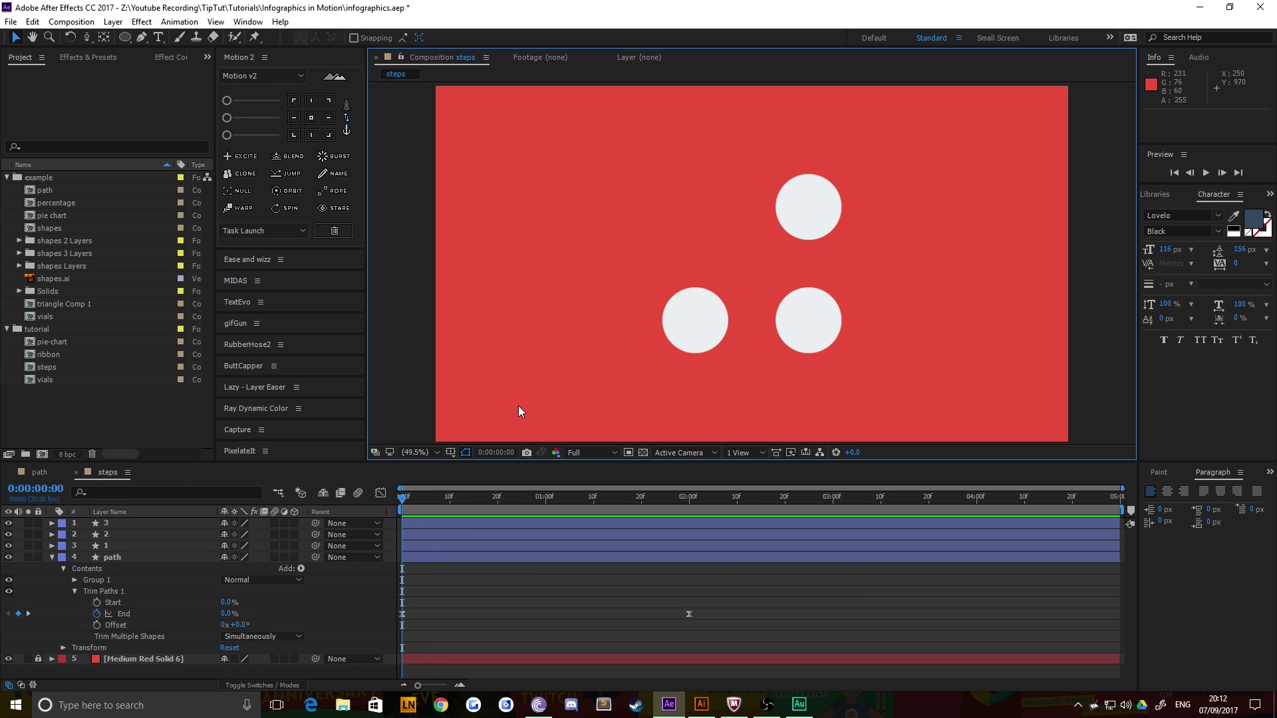
Add a text layer reading '1.' near the upper left of the red background
{"action": "left_click", "coordinate": [163, 37]}
{"action": "left_click", "coordinate": [537, 183]}
{"action": "type", "text": "1."}
{"action": "key", "text": "Escape"}
Duplicate the '1.' layer twice, shifting each copy to the right
{"action": "key", "text": "v"}
{"action": "left_click", "coordinate": [133, 524]}
{"action": "key", "text": "ctrl+d"}
{"action": "key", "text": "shift+Right"}
{"action": "key", "text": "shift+Right"}
{"action": "key", "text": "shift+Right"}
{"action": "key", "text": "shift+Right"}
{"action": "key", "text": "shift+Right"}
{"action": "key", "text": "shift+Right"}
{"action": "key", "text": "shift+Right"}
{"action": "key", "text": "shift+Right"}
{"action": "key", "text": "shift+Right"}
{"action": "key", "text": "shift+Right"}
{"action": "key", "text": "shift+Right"}
{"action": "key", "text": "shift+Right"}
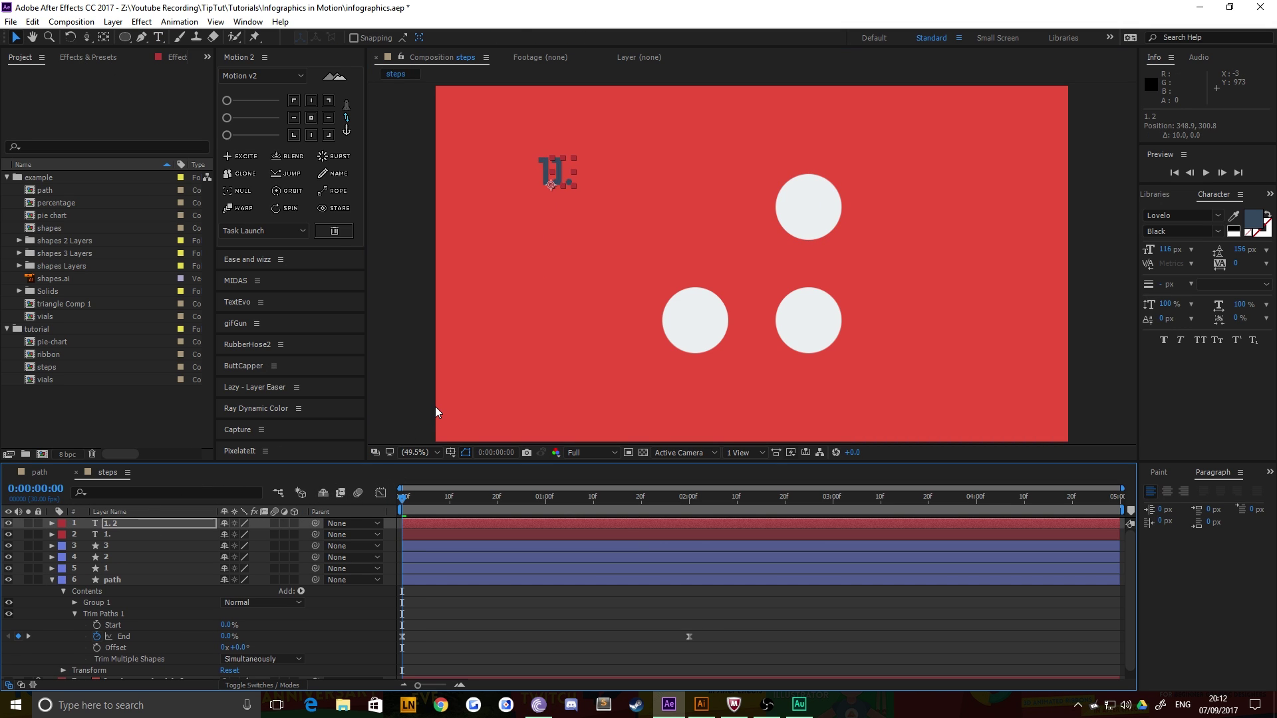
{"action": "key", "text": "ctrl+d"}
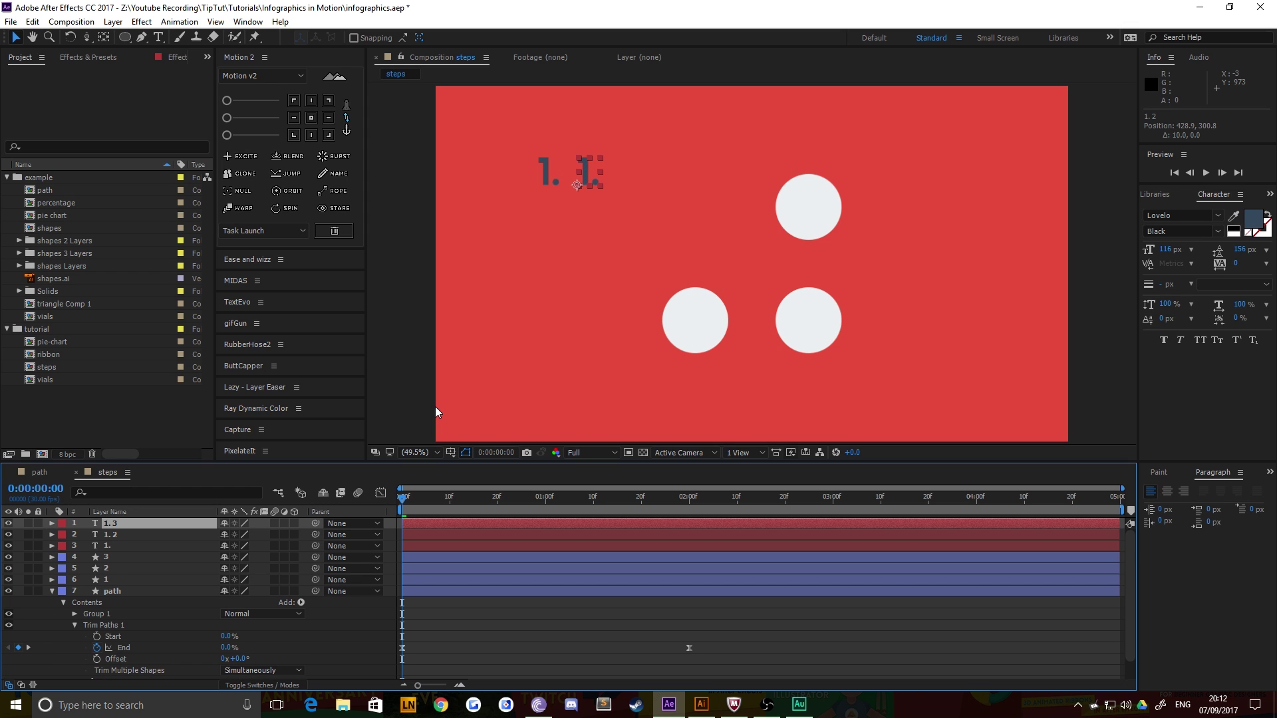
{"action": "key", "text": "shift+Right"}
{"action": "key", "text": "shift+Right"}
{"action": "key", "text": "shift+Right"}
{"action": "key", "text": "shift+Right"}
{"action": "key", "text": "shift+Right"}
{"action": "key", "text": "shift+Right"}
{"action": "key", "text": "shift+Right"}
{"action": "key", "text": "shift+Right"}
{"action": "key", "text": "shift+Right"}
{"action": "key", "text": "shift+Right"}
{"action": "key", "text": "shift+Right"}
{"action": "key", "text": "shift+Right"}
{"action": "key", "text": "shift+Right"}
{"action": "key", "text": "shift+Right"}
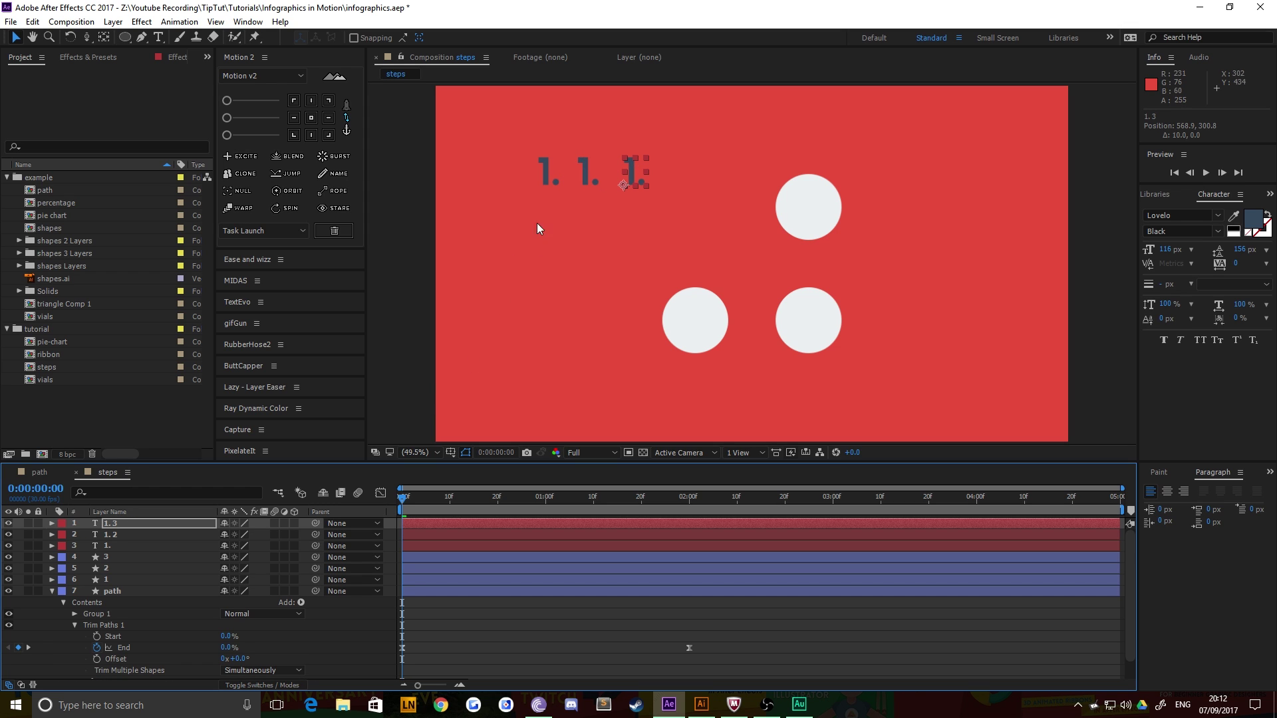
Try replacing the copies' digits with 2 and 3, undoing the edits
{"action": "key", "text": "t"}
{"action": "left_click", "coordinate": [591, 177]}
{"action": "key", "text": "t"}
{"action": "key", "text": "ctrl+t"}
{"action": "left_click", "coordinate": [590, 187]}
{"action": "double_click", "coordinate": [589, 188]}
{"action": "type", "text": "2"}
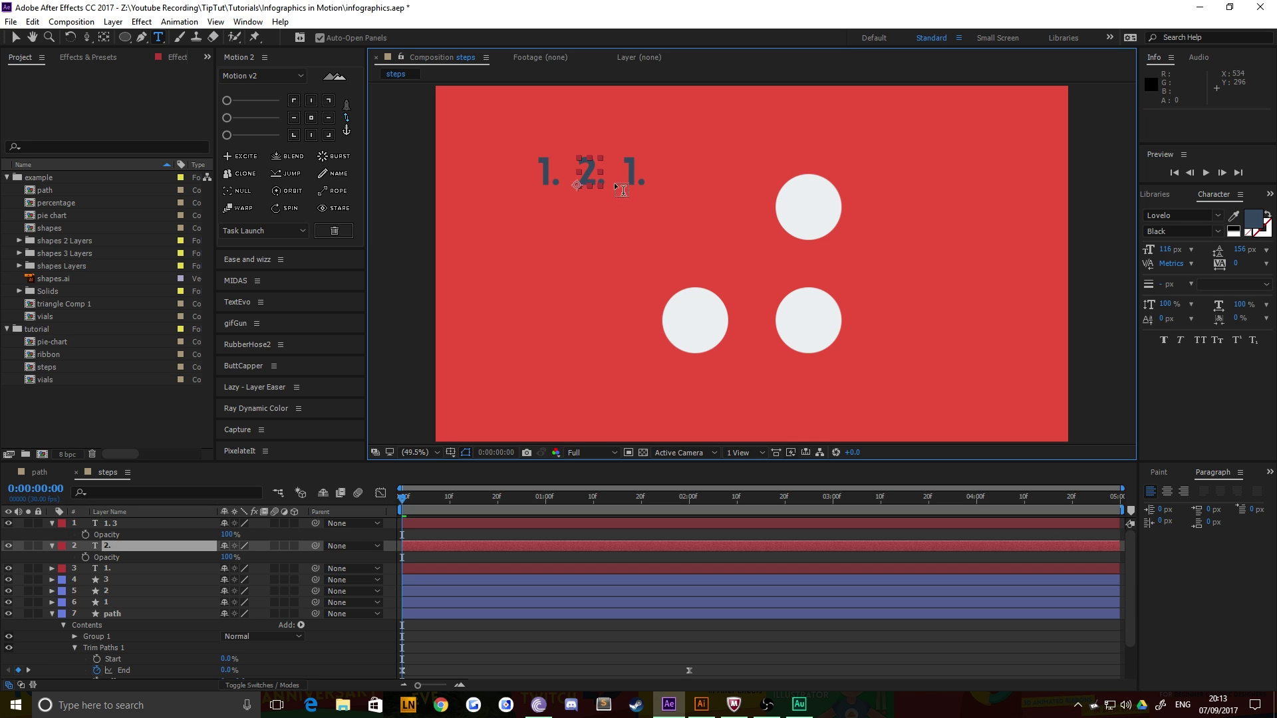
{"action": "key", "text": "ctrl+z"}
{"action": "left_click", "coordinate": [630, 178]}
{"action": "double_click", "coordinate": [630, 178]}
{"action": "type", "text": "3"}
{"action": "key", "text": "ctrl+z"}
Retype the middle copy as '2.' and the right copy as '3.', then select the '1.' and '2.' layers
{"action": "left_click", "coordinate": [588, 174]}
{"action": "double_click", "coordinate": [588, 174]}
{"action": "type", "text": "2"}
{"action": "left_click", "coordinate": [15, 37]}
{"action": "left_click", "coordinate": [413, 212]}
{"action": "left_click", "coordinate": [630, 176]}
{"action": "double_click", "coordinate": [630, 176]}
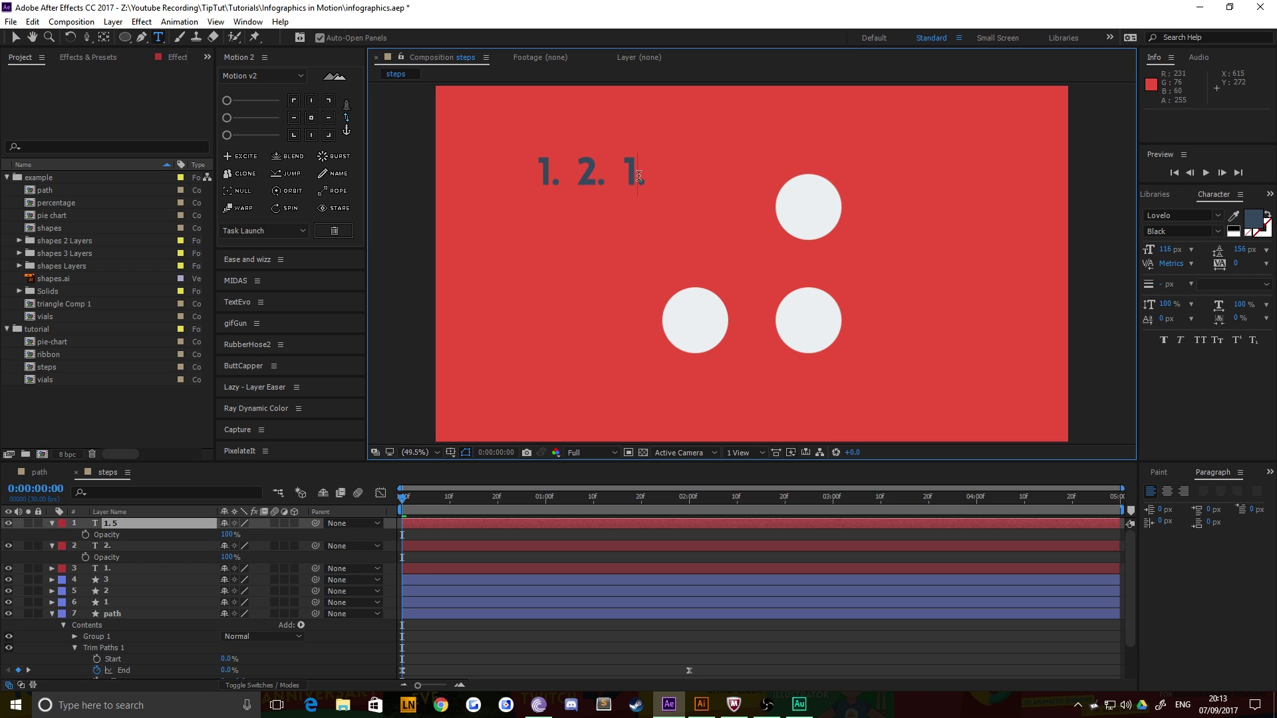
{"action": "type", "text": "3"}
{"action": "left_click", "coordinate": [16, 37]}
{"action": "left_click", "coordinate": [560, 202]}
{"action": "left_click", "coordinate": [550, 174]}
{"action": "left_click", "coordinate": [591, 169]}
Set the three number layers' anchor points to bottom centre
{"action": "left_click_drag", "start_coordinate": [502, 138], "coordinate": [628, 204]}
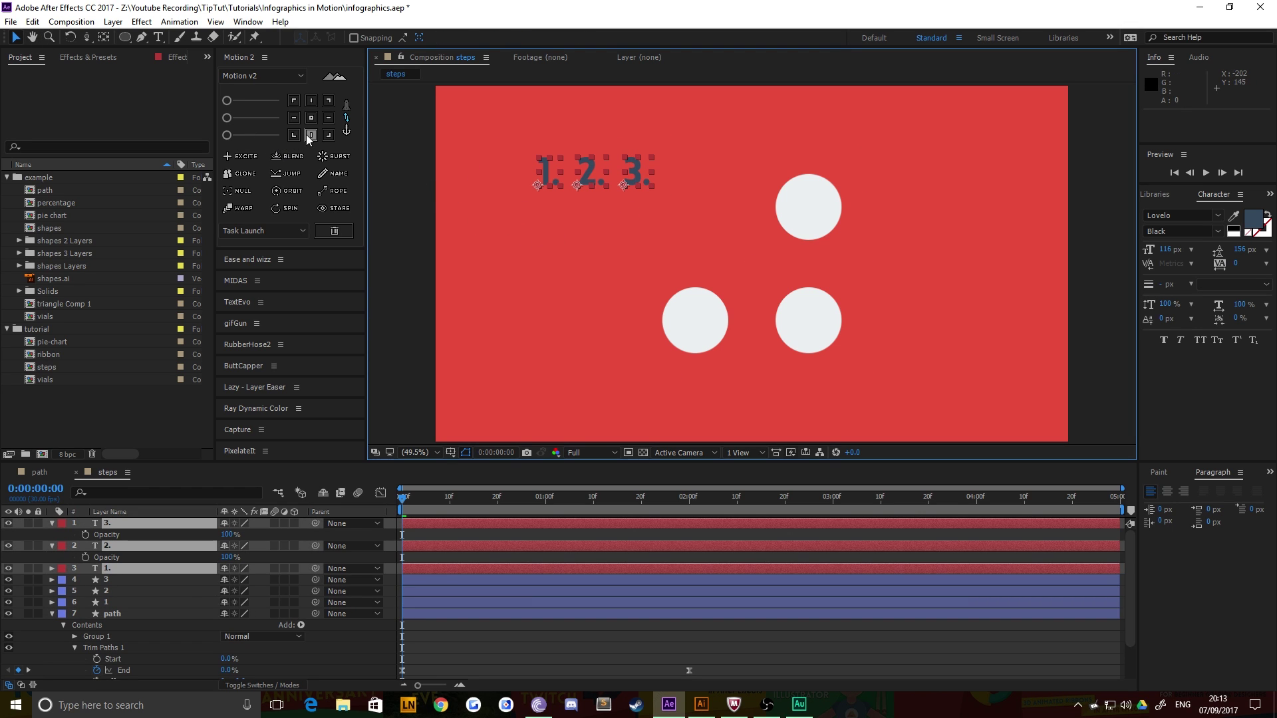
{"action": "left_click", "coordinate": [310, 135]}
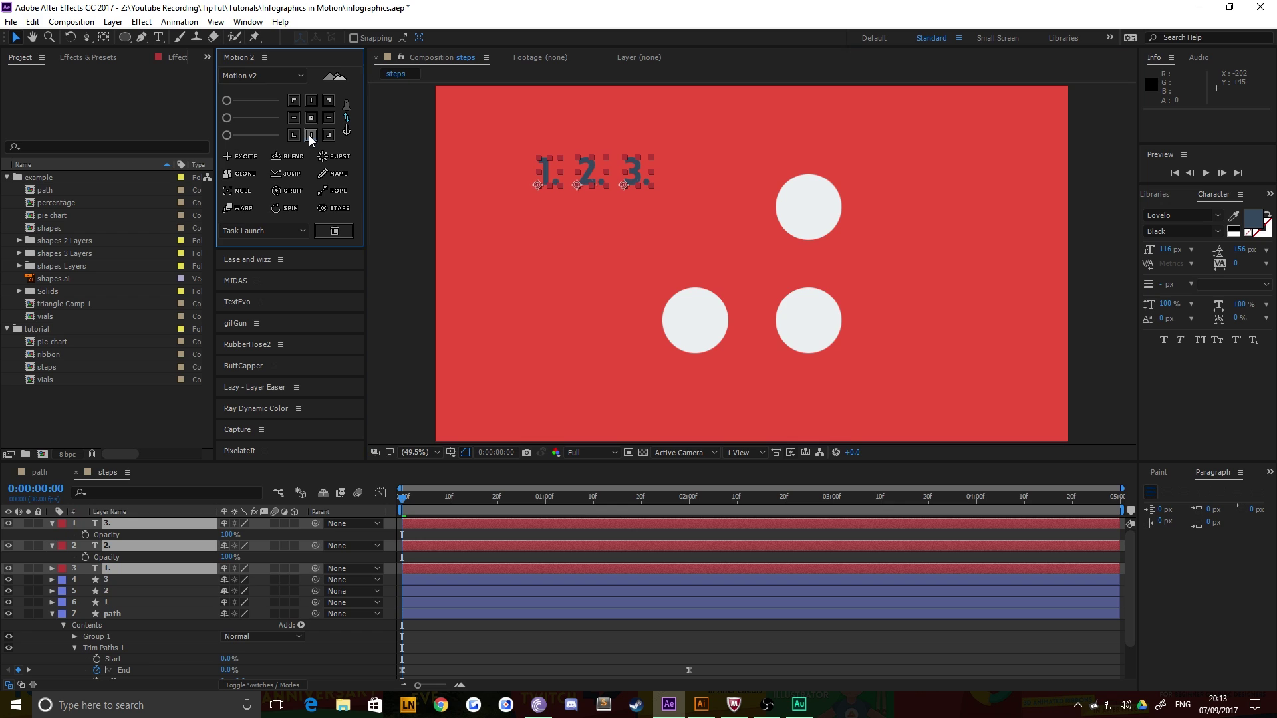
{"action": "left_click", "coordinate": [428, 198]}
Place '1.' on the lower-left circle, '2.' on the lower-right and '3.' on the upper circle
{"action": "left_click_drag", "start_coordinate": [549, 184], "coordinate": [696, 306]}
{"action": "left_click", "coordinate": [593, 176]}
{"action": "left_click_drag", "start_coordinate": [594, 176], "coordinate": [806, 307]}
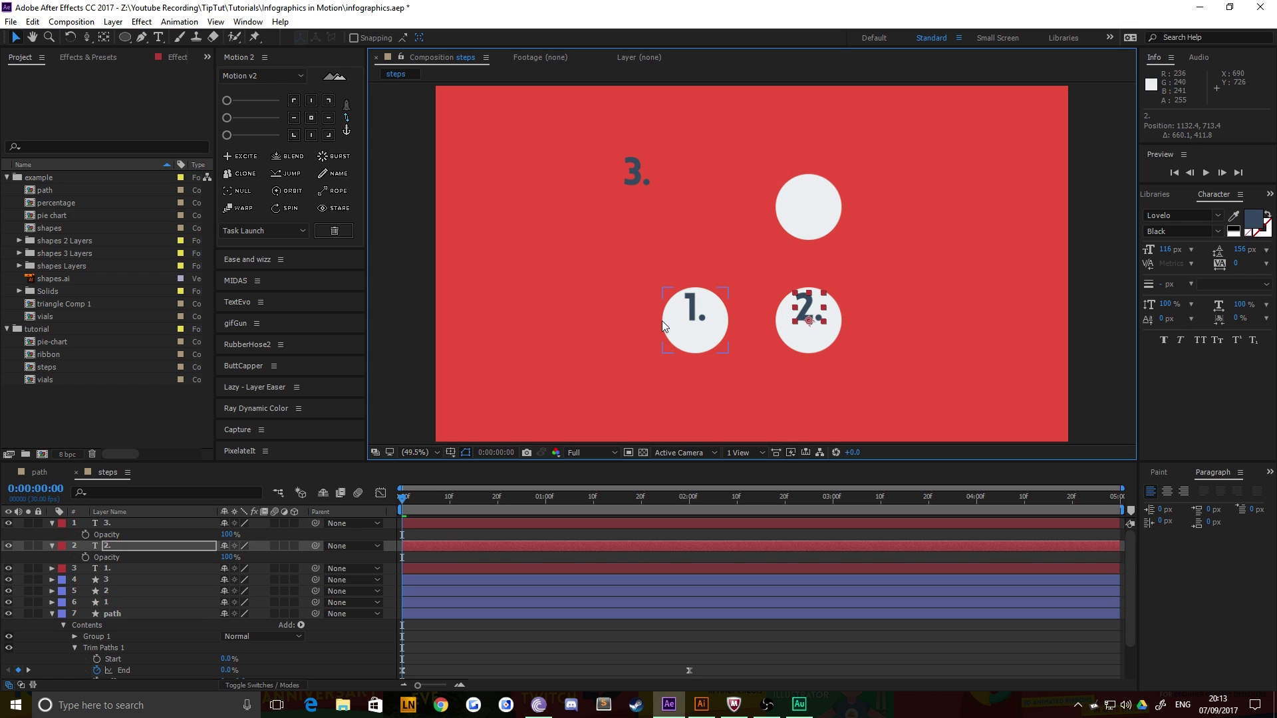
{"action": "left_click_drag", "start_coordinate": [694, 308], "coordinate": [694, 308]}
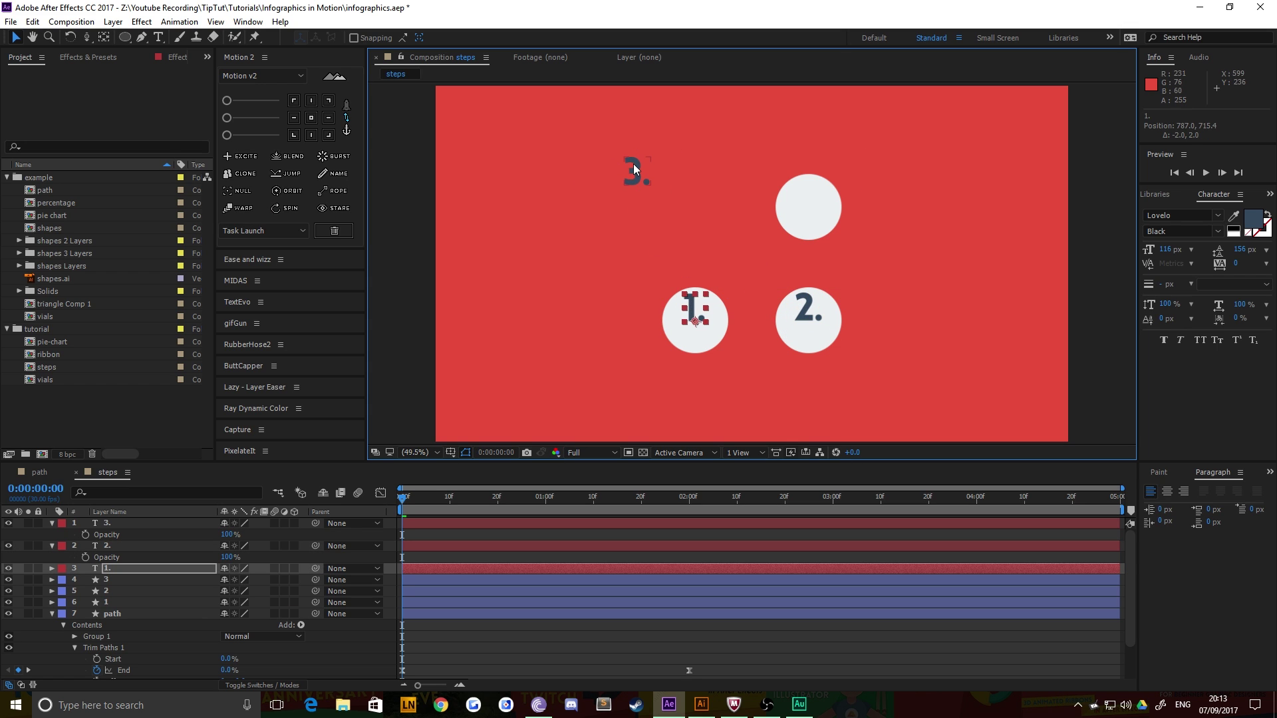
{"action": "left_click_drag", "start_coordinate": [633, 166], "coordinate": [805, 189]}
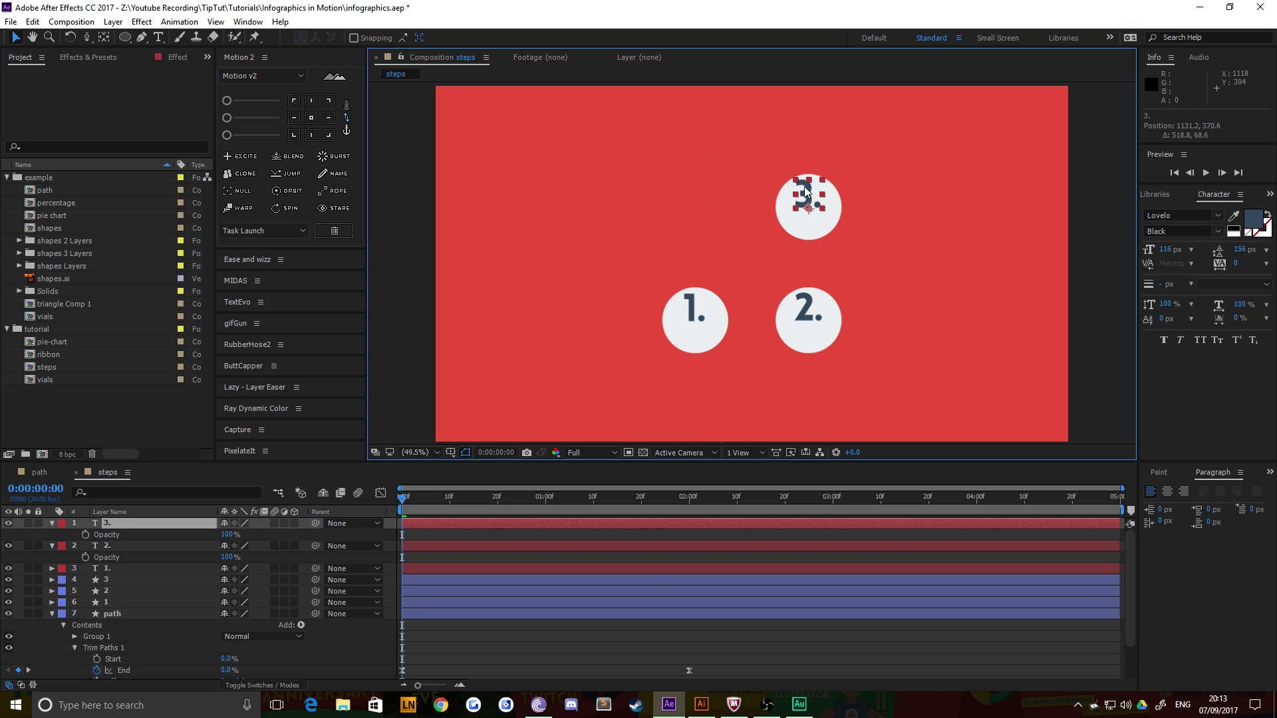
{"action": "left_click", "coordinate": [652, 306]}
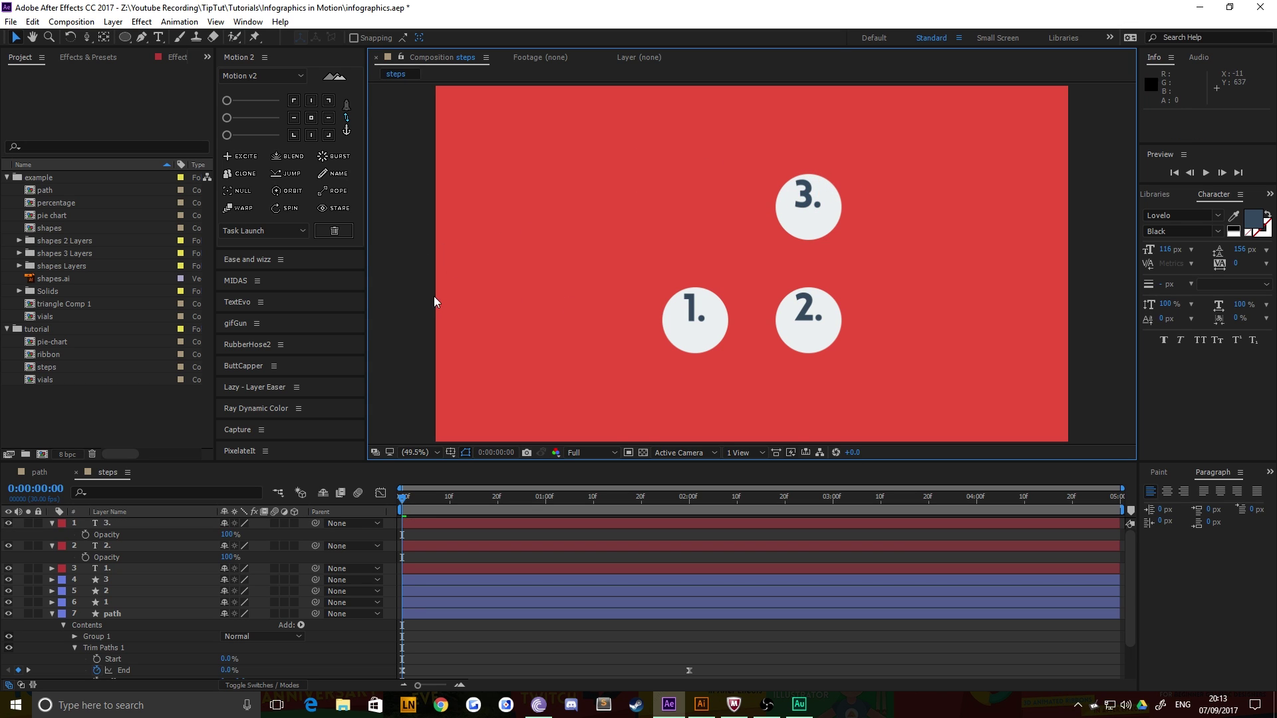
Show source names and switch every layer to 3D
{"action": "left_click", "coordinate": [108, 523]}
{"action": "left_click", "coordinate": [128, 511]}
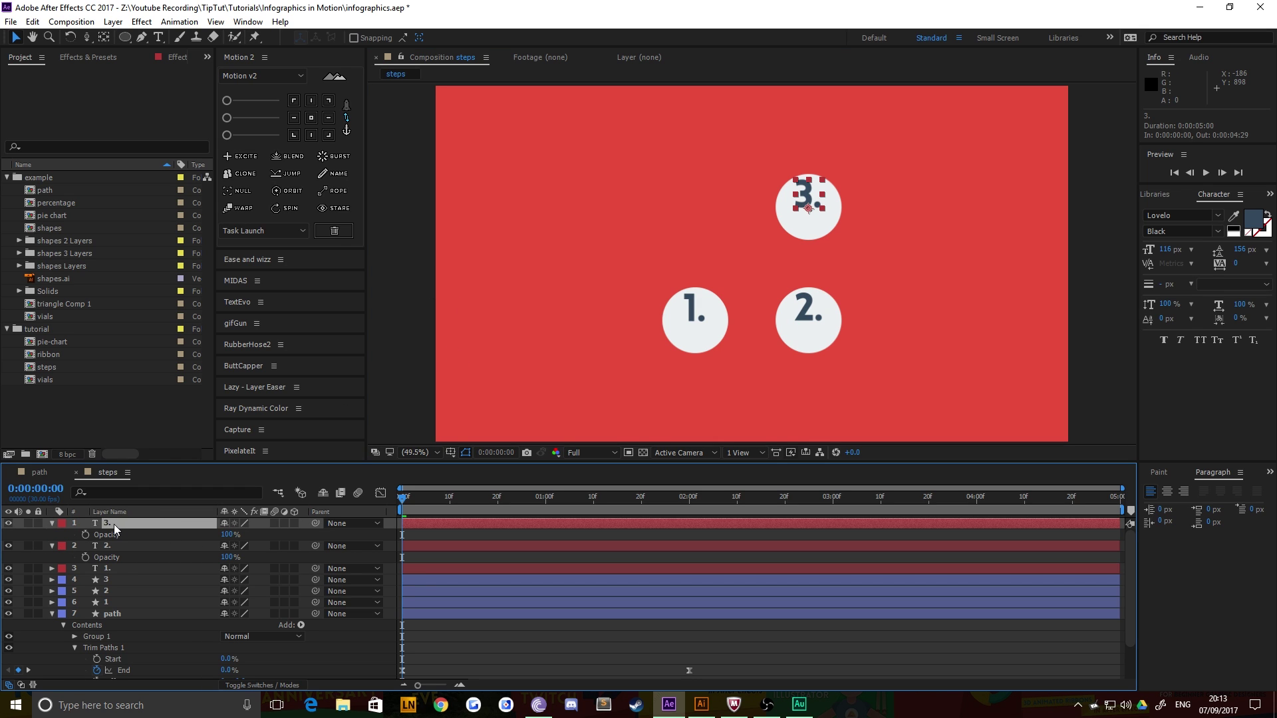
{"action": "key", "text": "ctrl+a"}
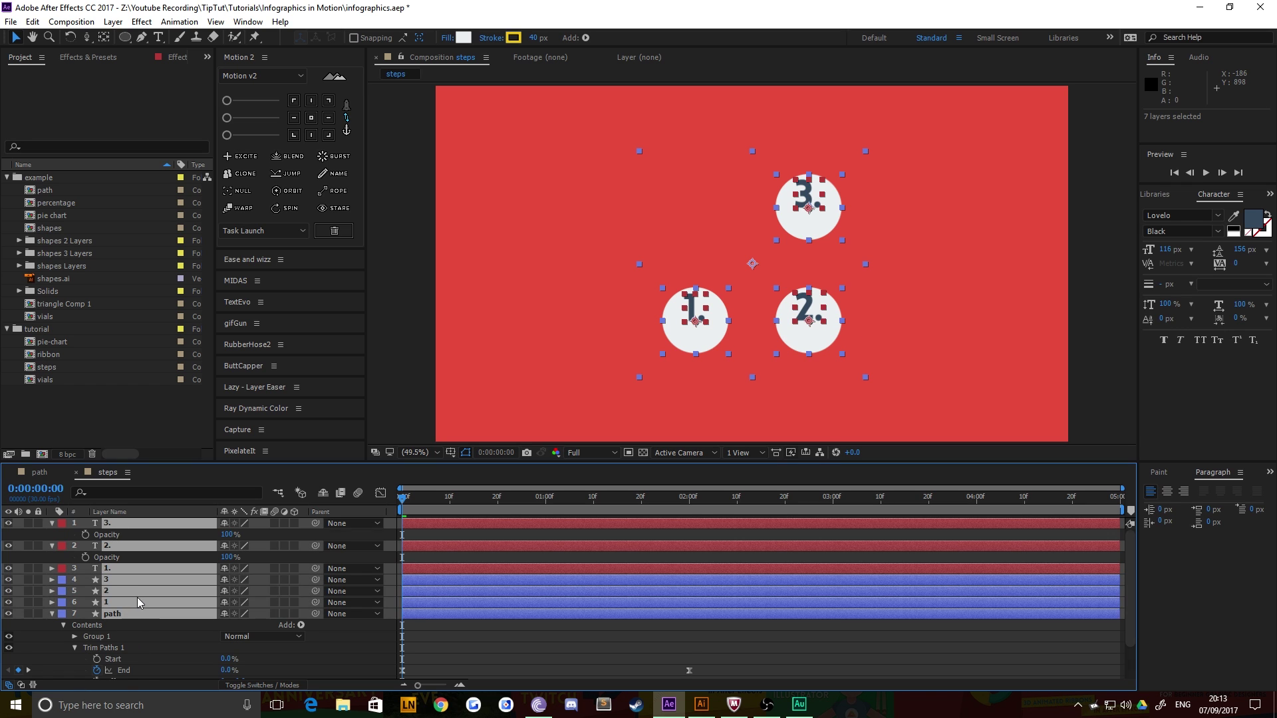
{"action": "key", "text": "u"}
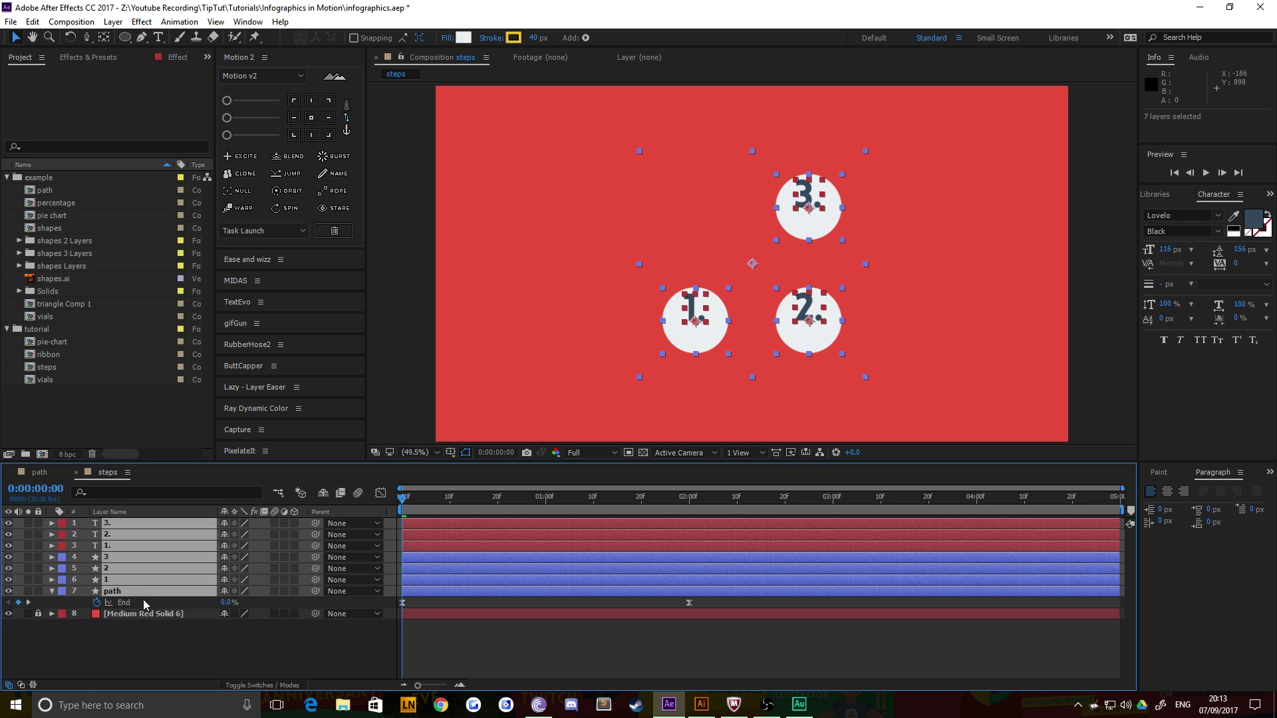
{"action": "left_click", "coordinate": [293, 591]}
{"action": "left_click", "coordinate": [293, 524]}
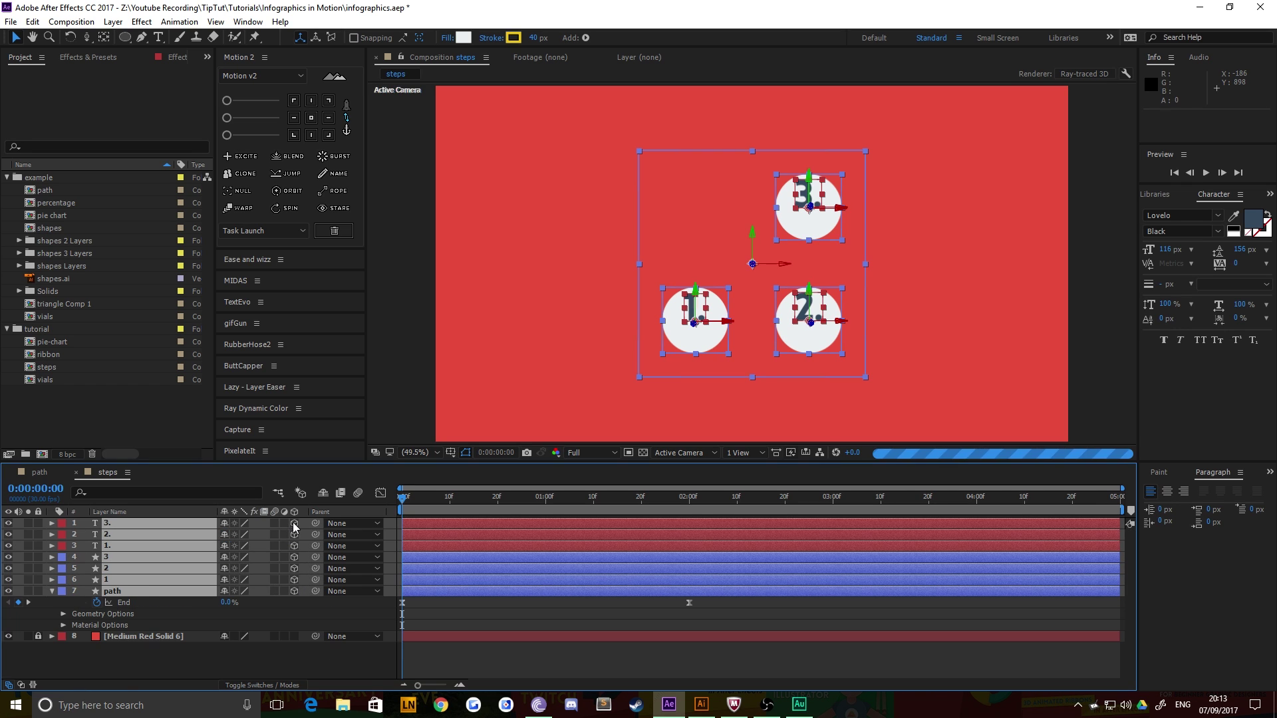
{"action": "left_click", "coordinate": [214, 661]}
Preview the animation, then select circle layer 1
{"action": "key", "text": "space"}
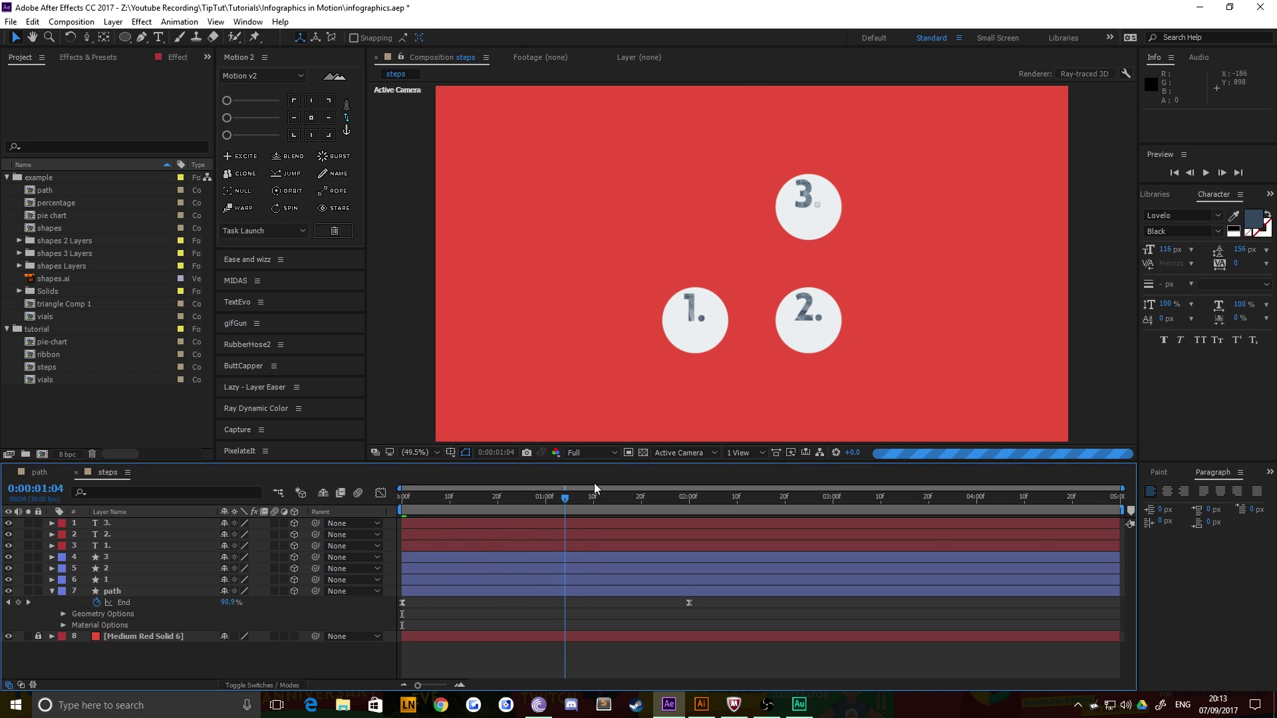
{"action": "key", "text": "space"}
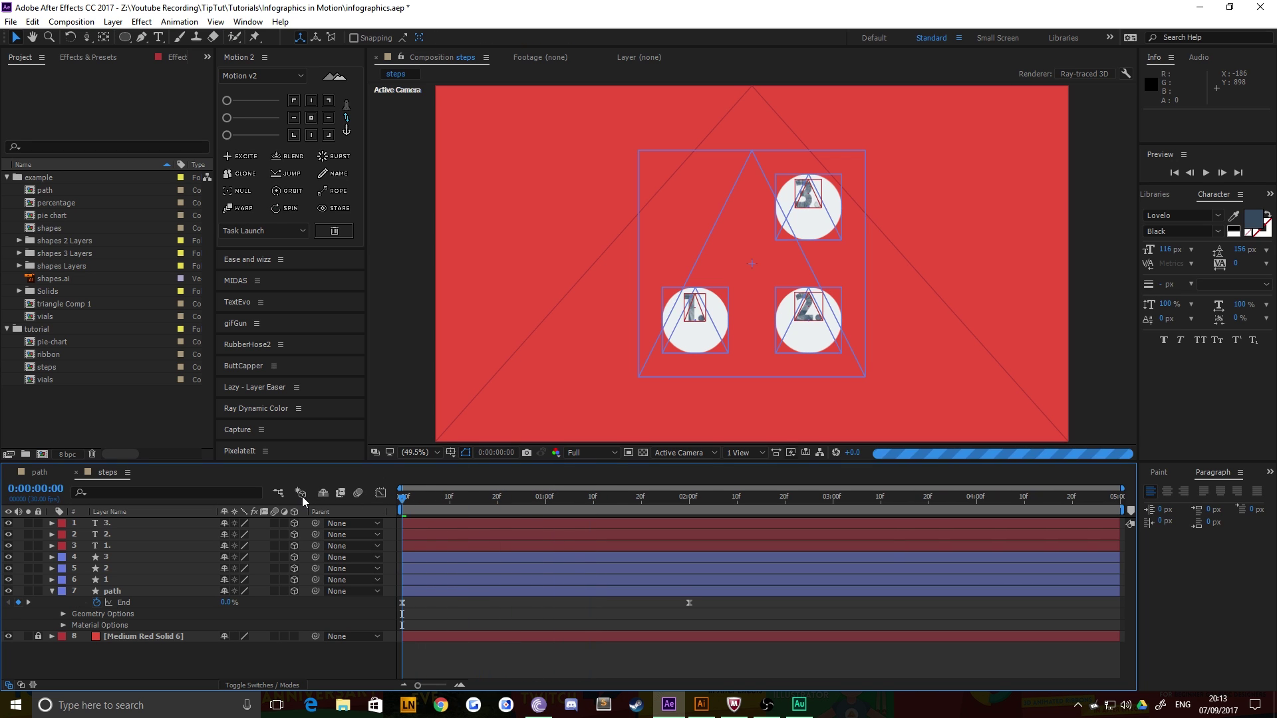
{"action": "left_click", "coordinate": [117, 580]}
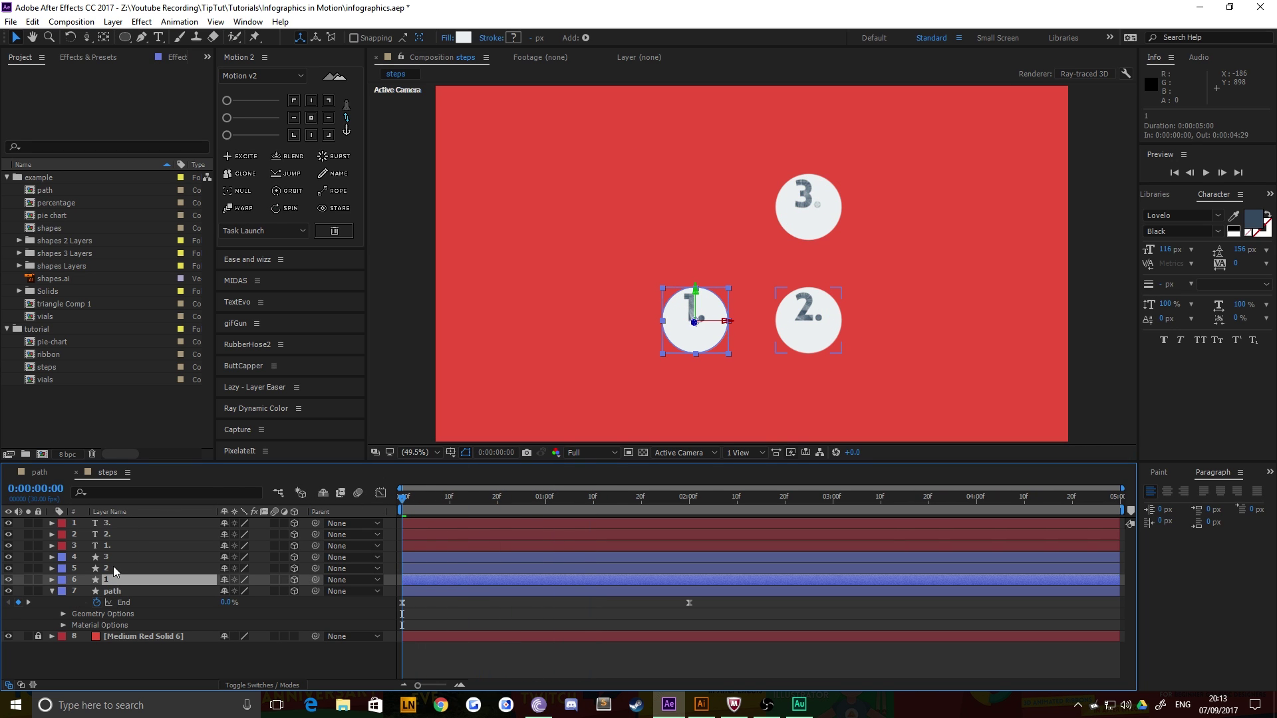
Keyframe the three circles' Scale at frame 0 and at one second
{"action": "left_click", "coordinate": [113, 557], "text": "shift"}
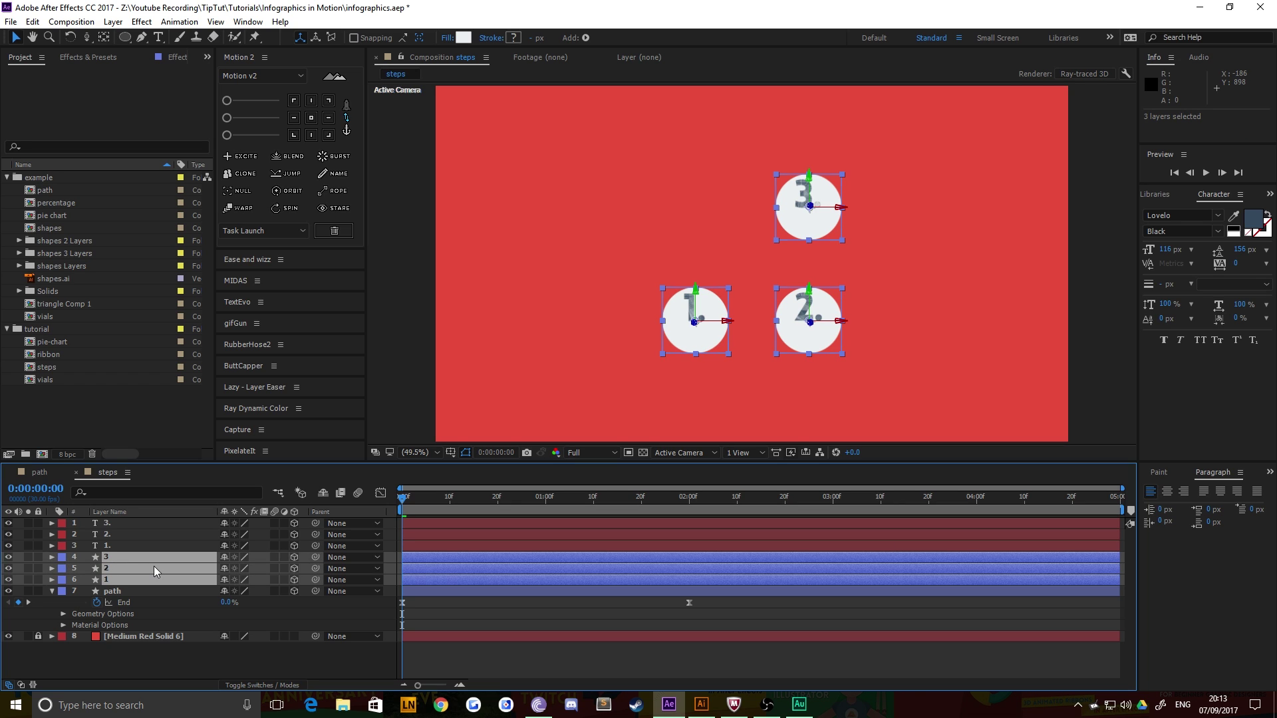
{"action": "key", "text": "s"}
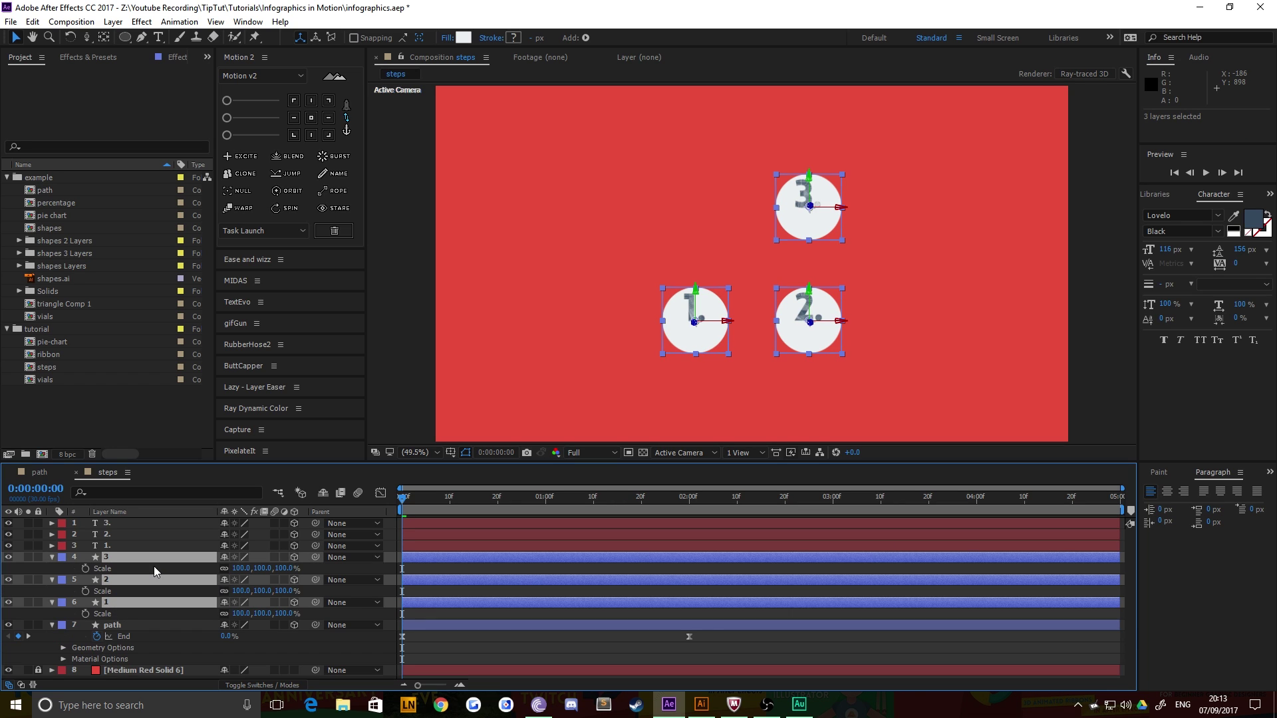
{"action": "left_click", "coordinate": [85, 613]}
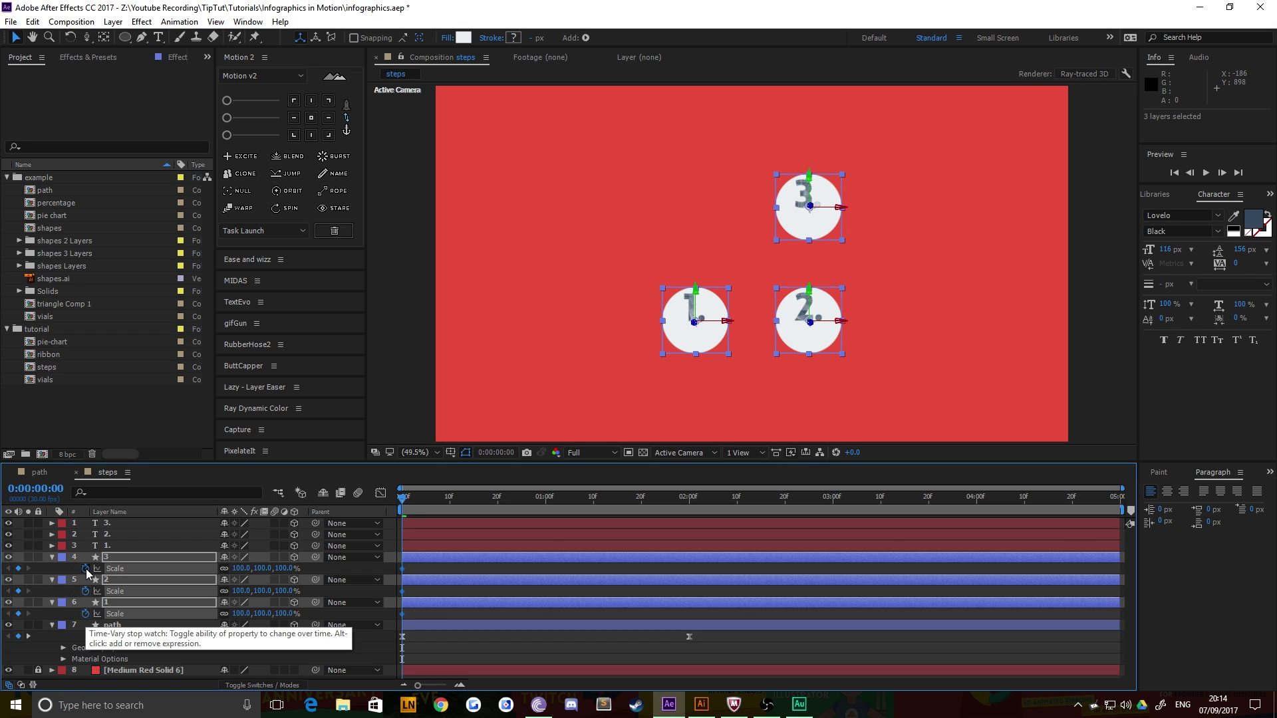
{"action": "key", "text": "shift+Page_Down"}
{"action": "key", "text": "shift+Page_Down"}
{"action": "key", "text": "shift+Page_Down"}
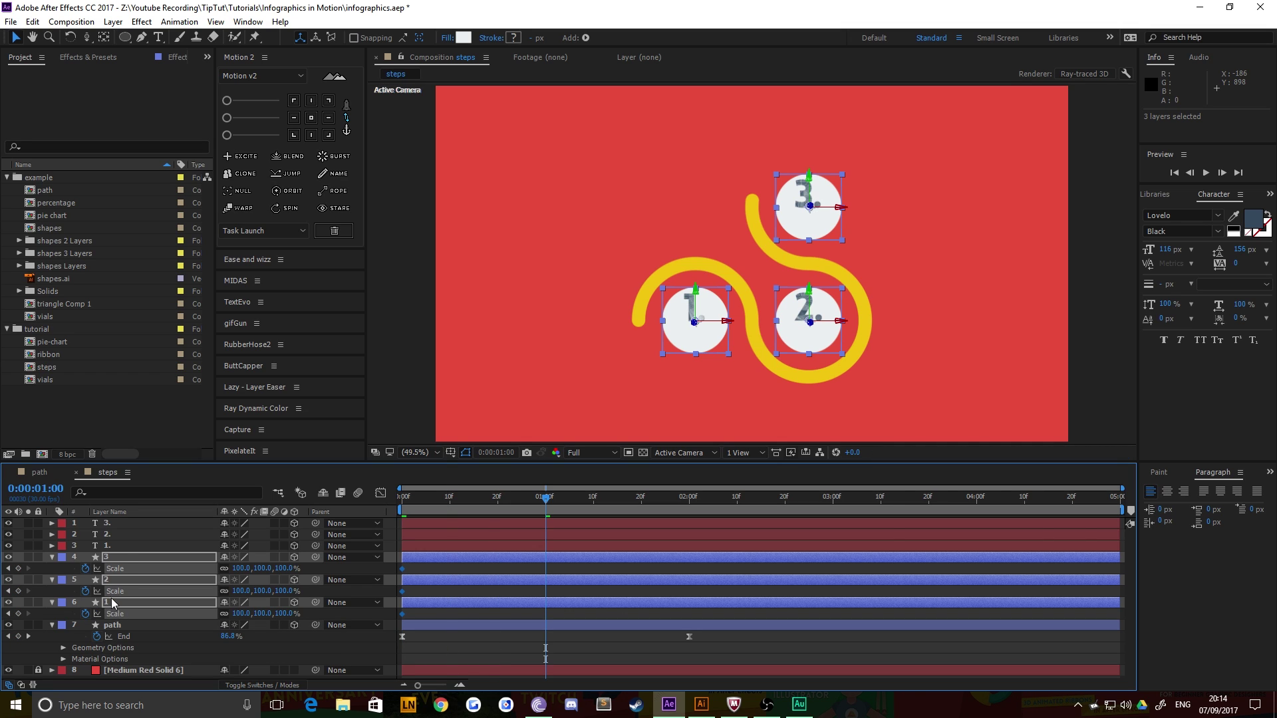
{"action": "left_click", "coordinate": [18, 613]}
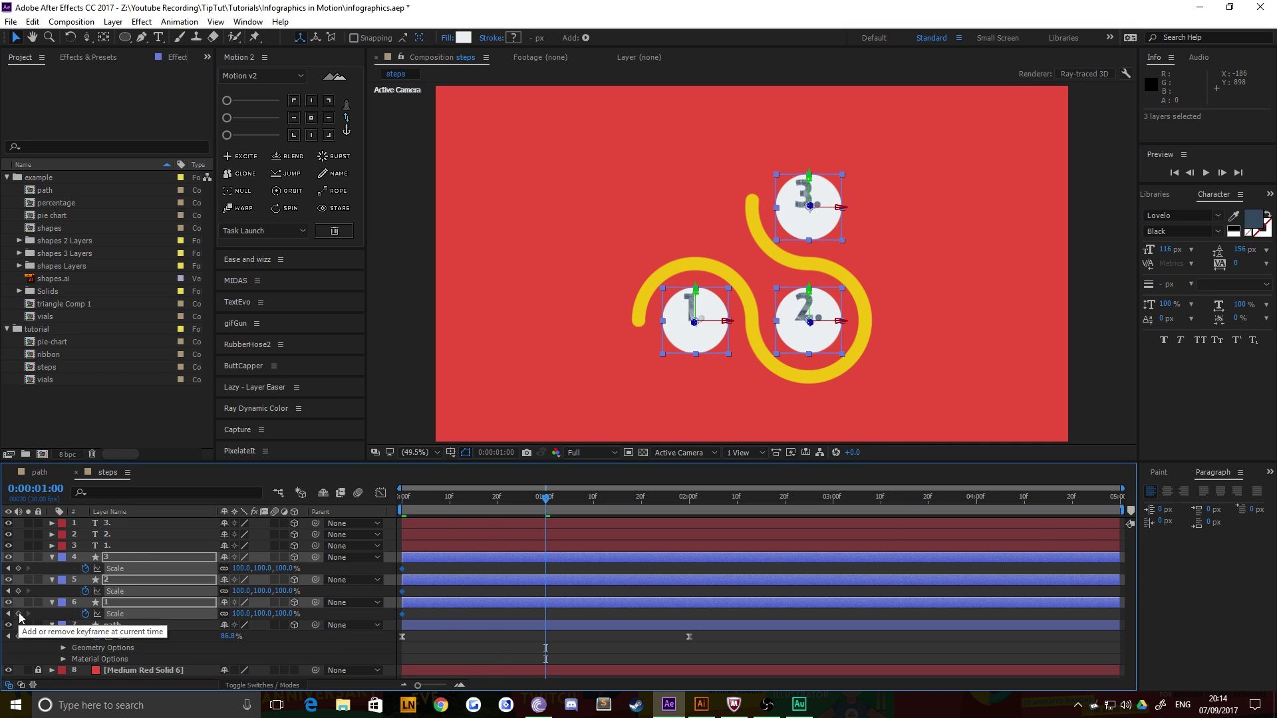
{"action": "left_click", "coordinate": [18, 591]}
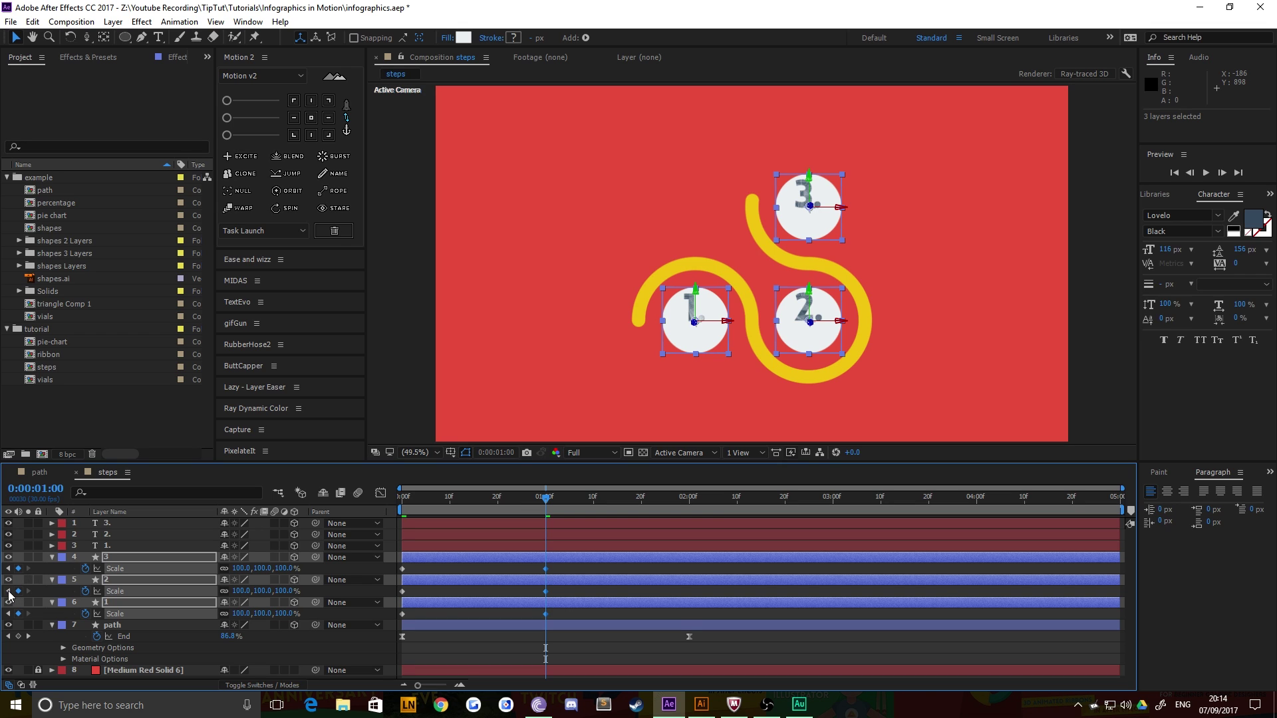
{"action": "left_click", "coordinate": [8, 592]}
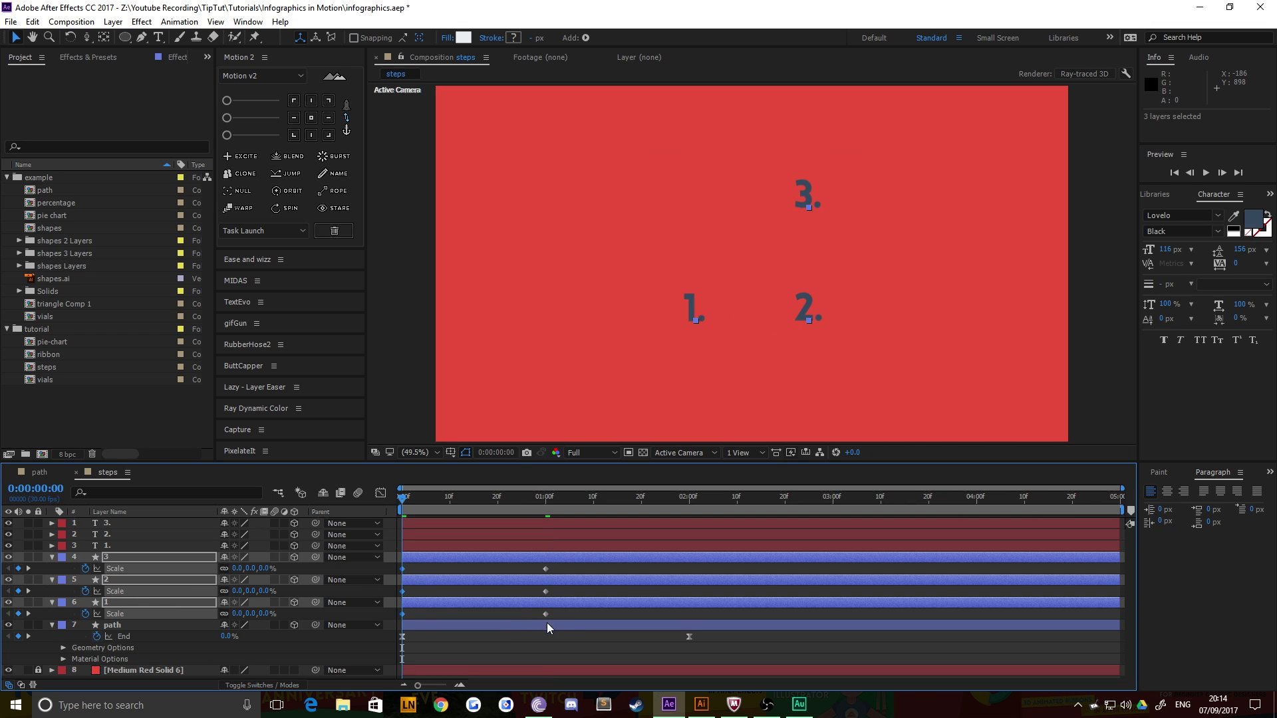
Apply Easy Ease to the circles' Scale keyframes and make the speed graph fast-then-slow
{"action": "left_click_drag", "start_coordinate": [556, 613], "coordinate": [395, 569]}
{"action": "right_click", "coordinate": [401, 614]}
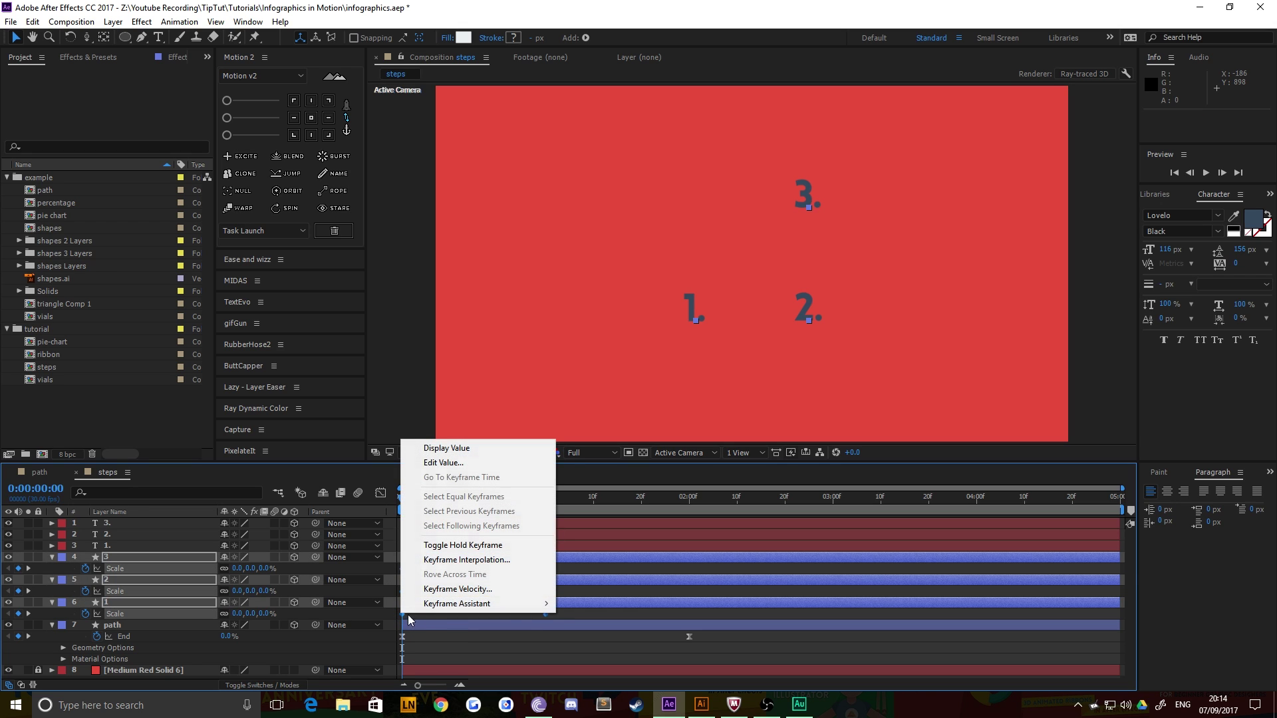
{"action": "mouse_move", "coordinate": [432, 607]}
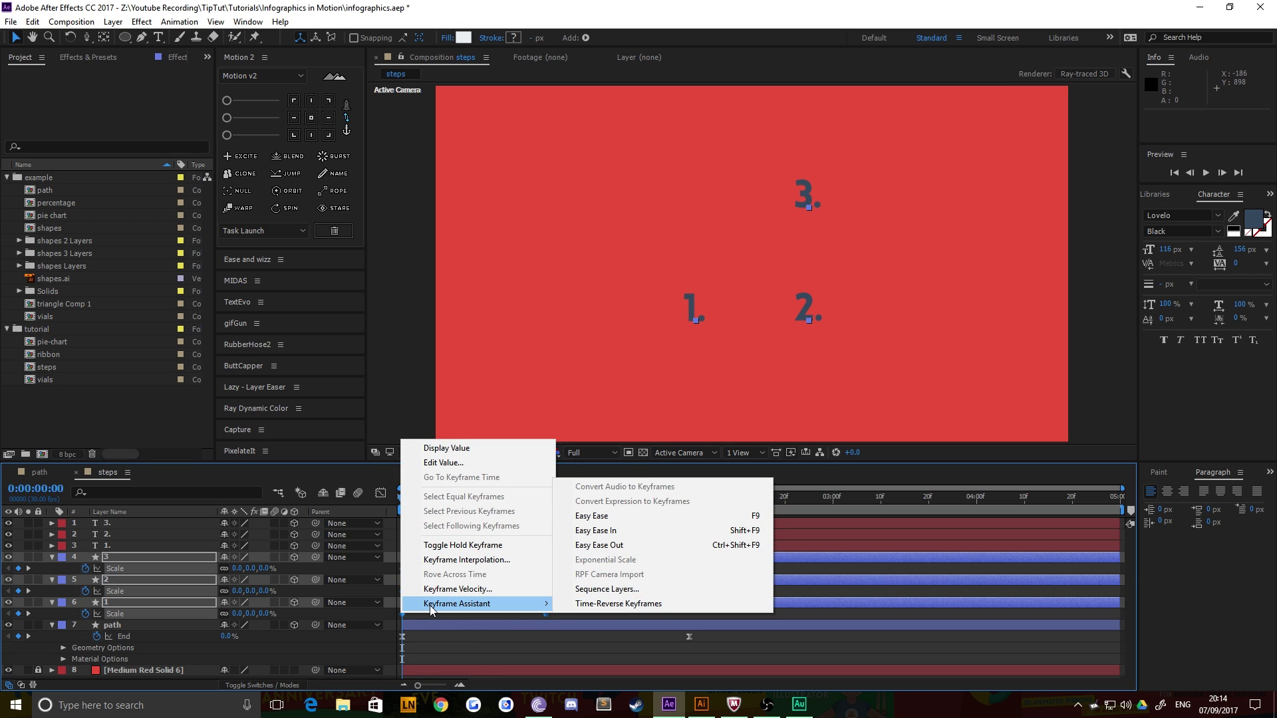
{"action": "left_click", "coordinate": [593, 518]}
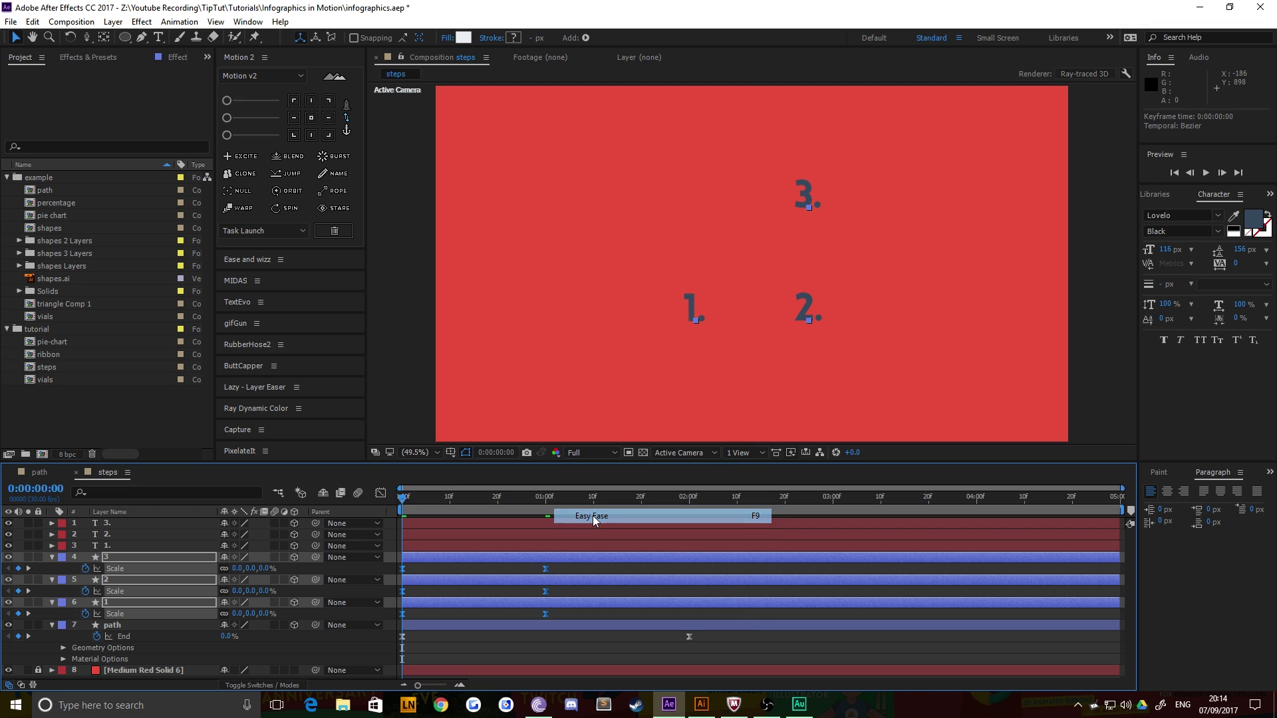
{"action": "left_click", "coordinate": [381, 493]}
{"action": "left_click_drag", "start_coordinate": [612, 607], "coordinate": [398, 658]}
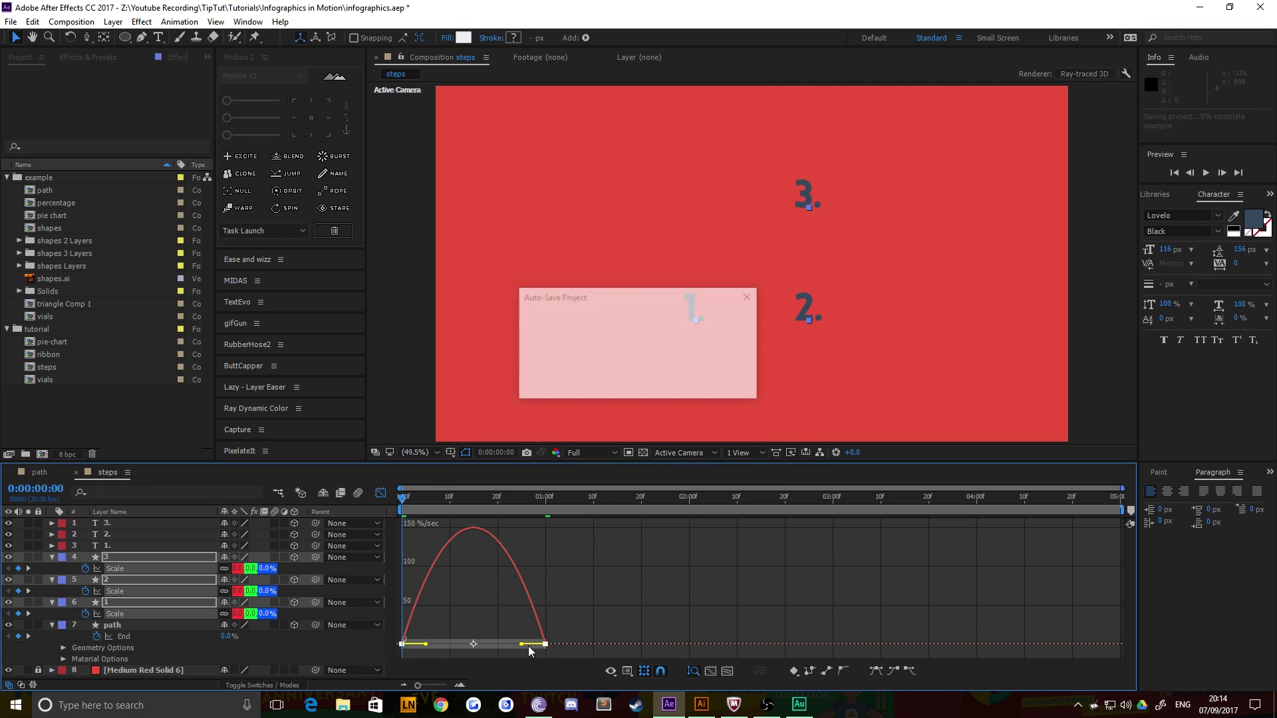
{"action": "left_click_drag", "start_coordinate": [524, 644], "coordinate": [426, 646]}
{"action": "left_click", "coordinate": [378, 493]}
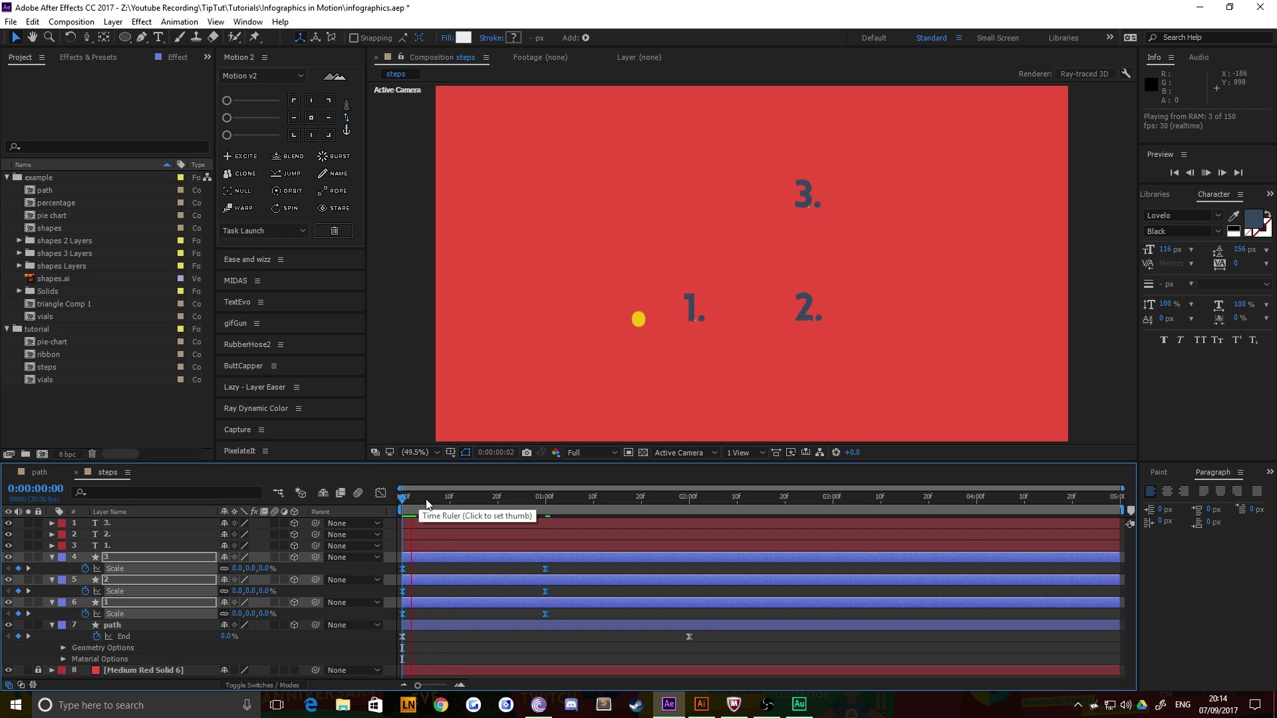
Check the motion at frame 21, set preview resolution to Quarter, and return to frame 0
{"action": "left_click", "coordinate": [504, 504]}
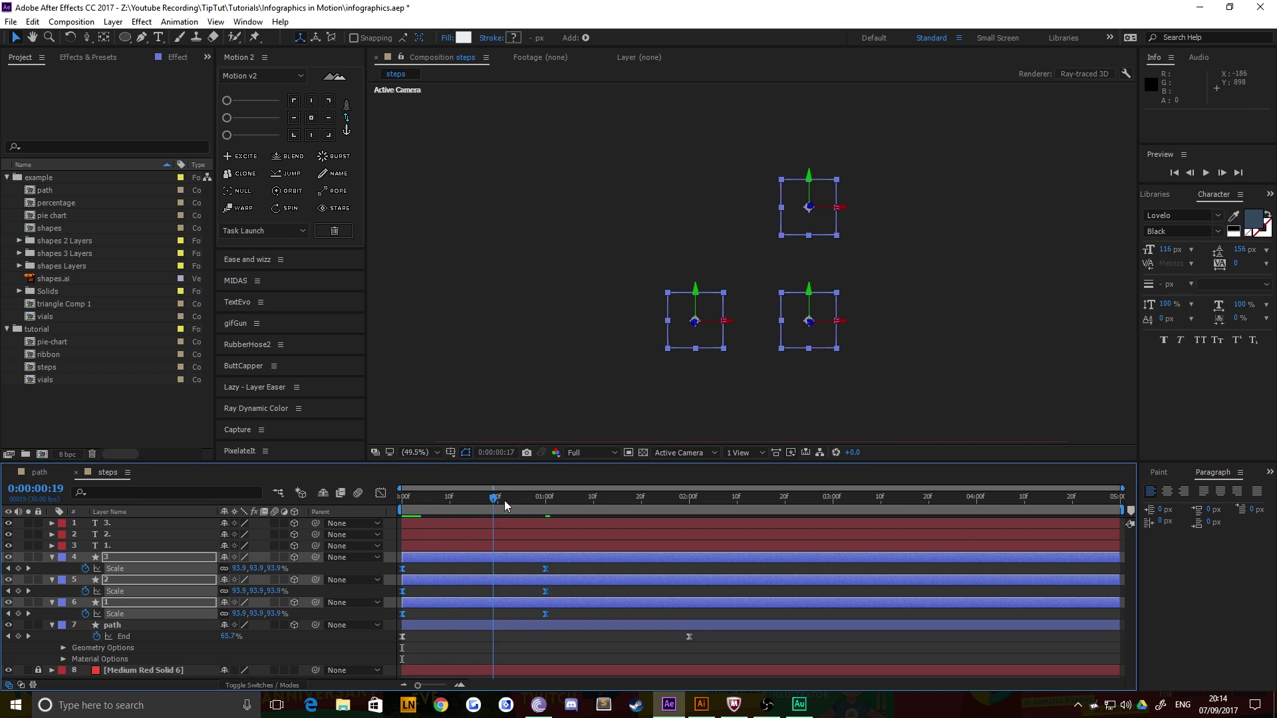
{"action": "key", "text": "k"}
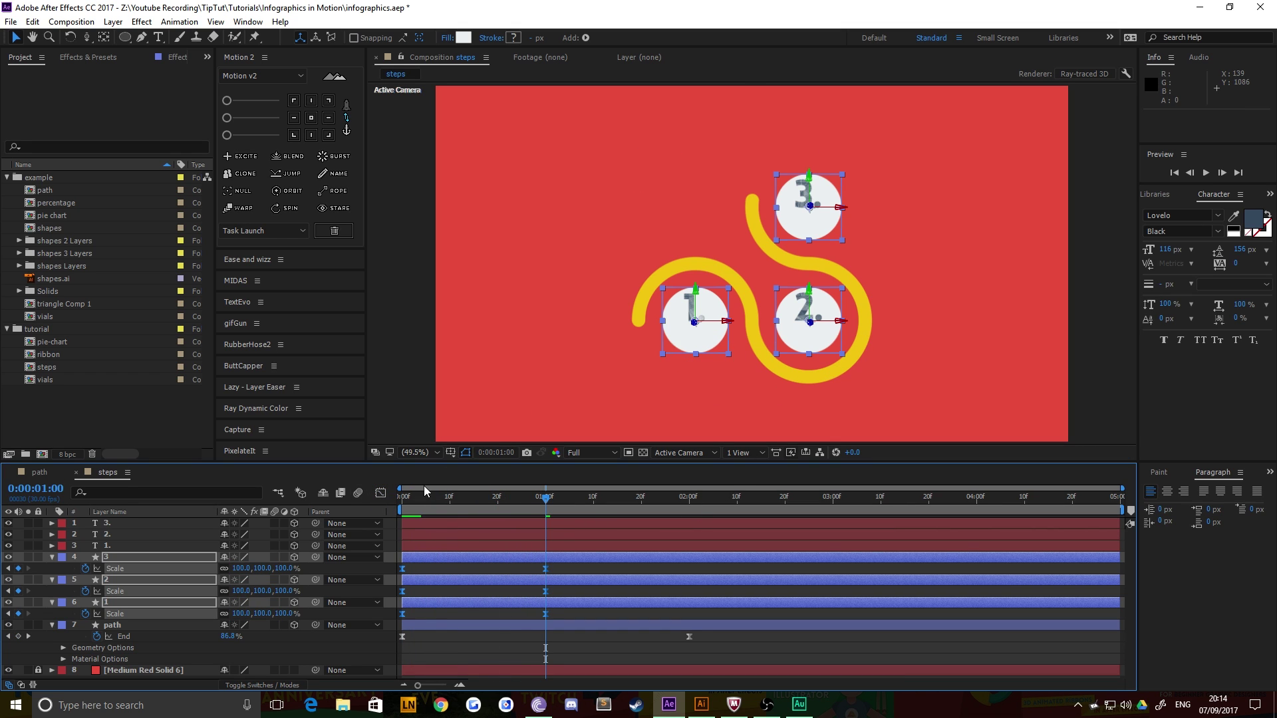
{"action": "left_click", "coordinate": [582, 452]}
{"action": "left_click", "coordinate": [600, 531]}
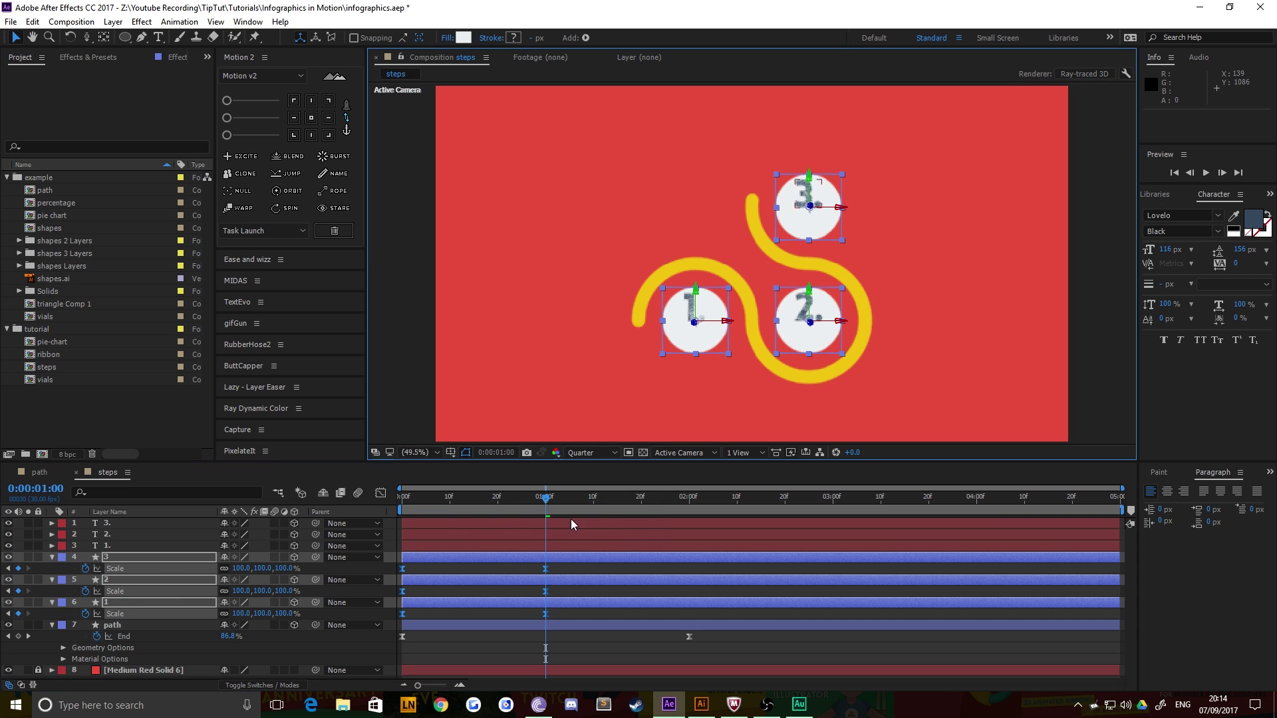
{"action": "left_click_drag", "start_coordinate": [481, 500], "coordinate": [389, 514]}
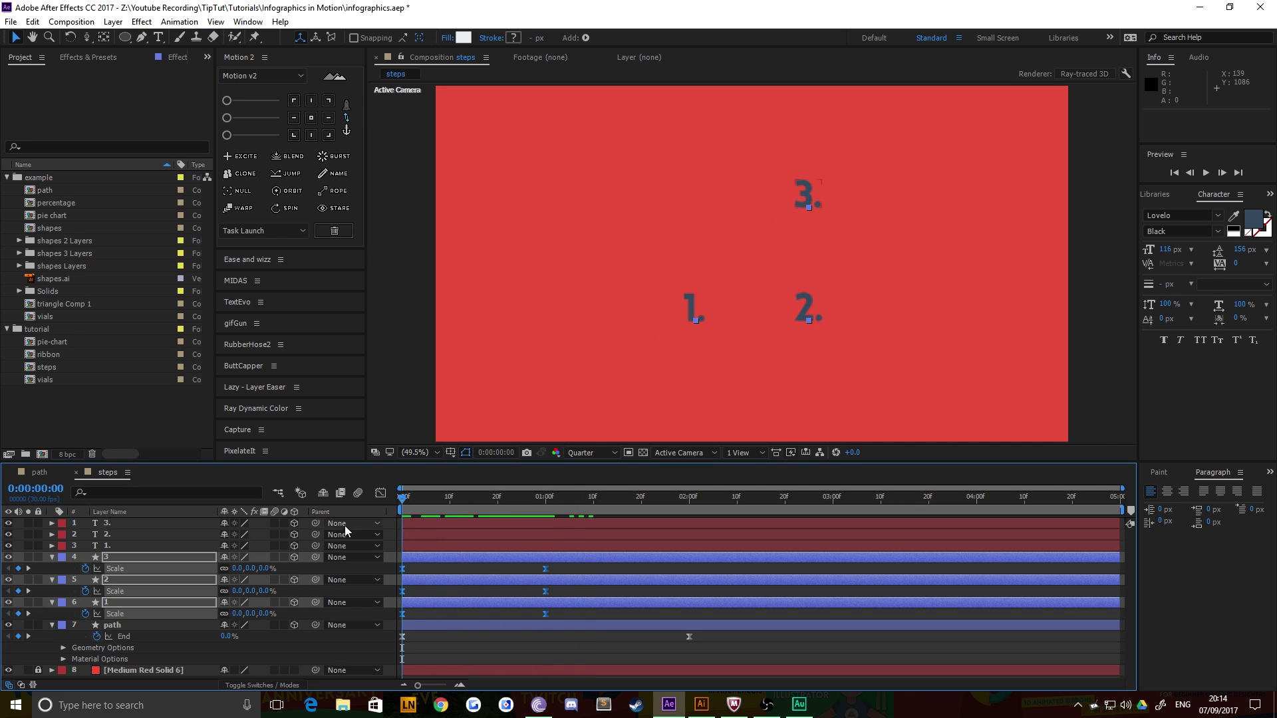
Keyframe the three number layers' Scale at the start and at one second
{"action": "left_click", "coordinate": [118, 544]}
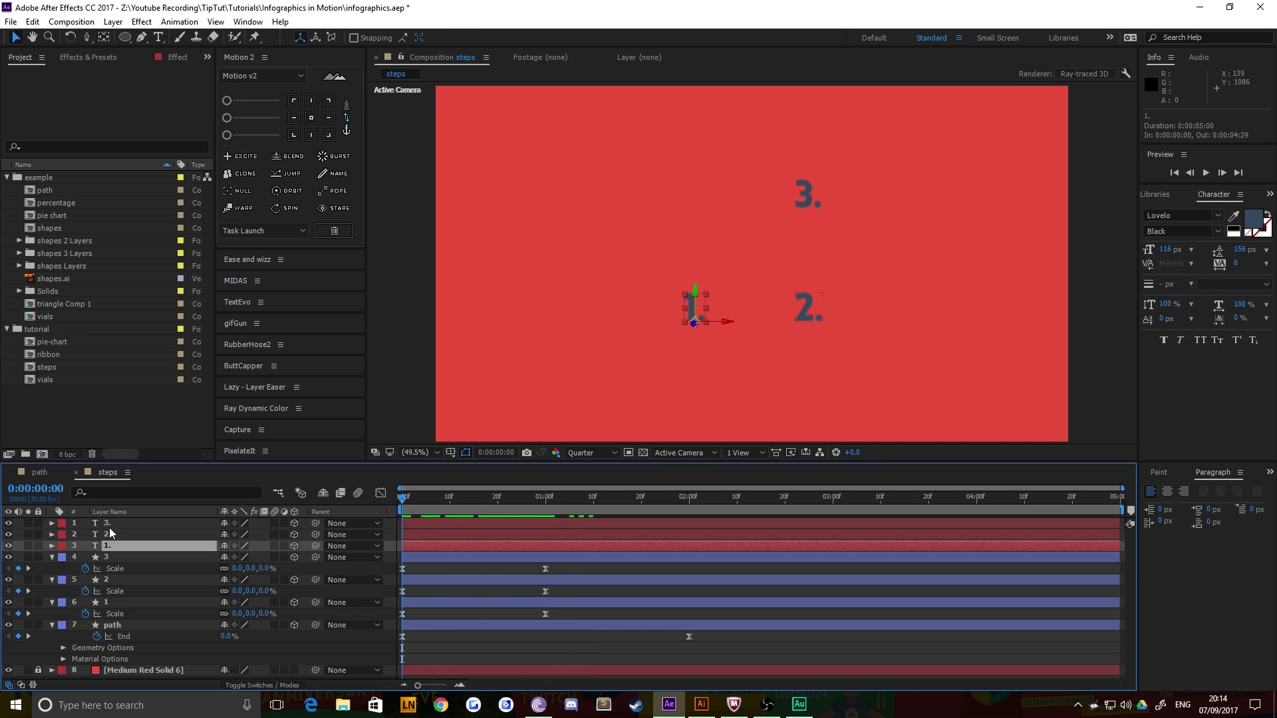
{"action": "left_click", "coordinate": [106, 521], "text": "shift"}
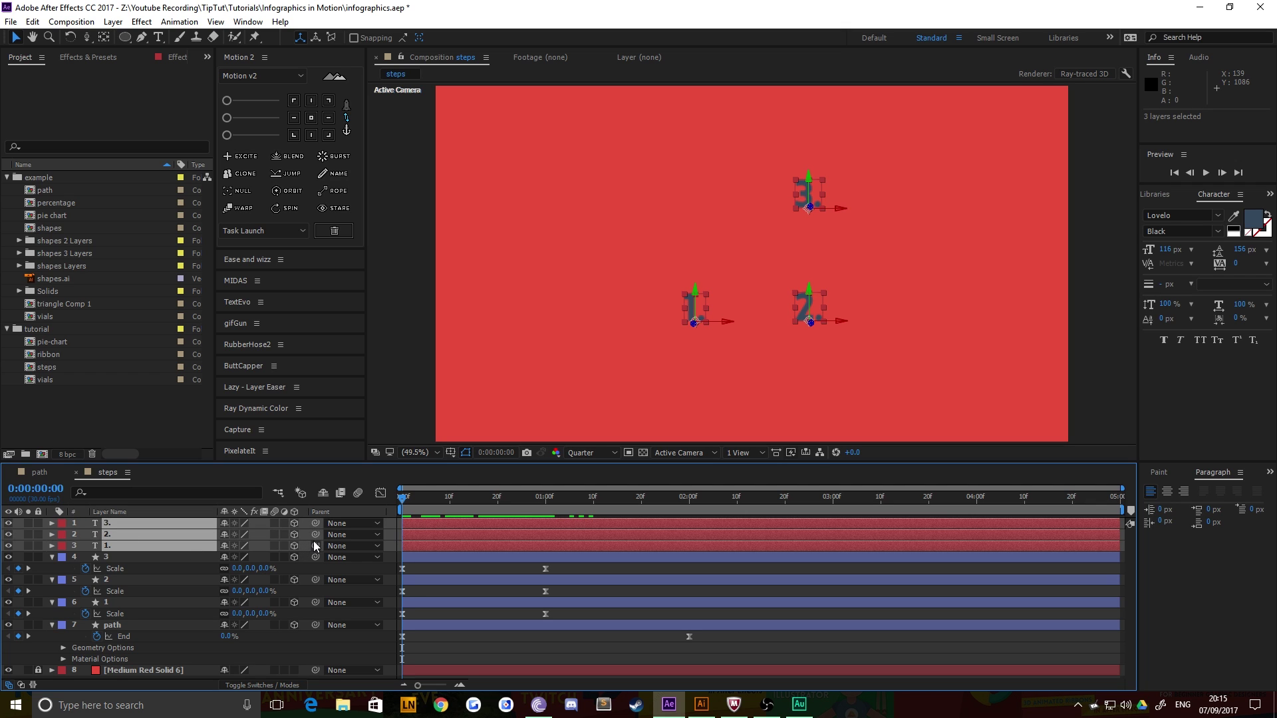
{"action": "key", "text": "s"}
{"action": "left_click_drag", "start_coordinate": [91, 584], "coordinate": [89, 537]}
{"action": "left_click", "coordinate": [86, 535]}
{"action": "key", "text": "k"}
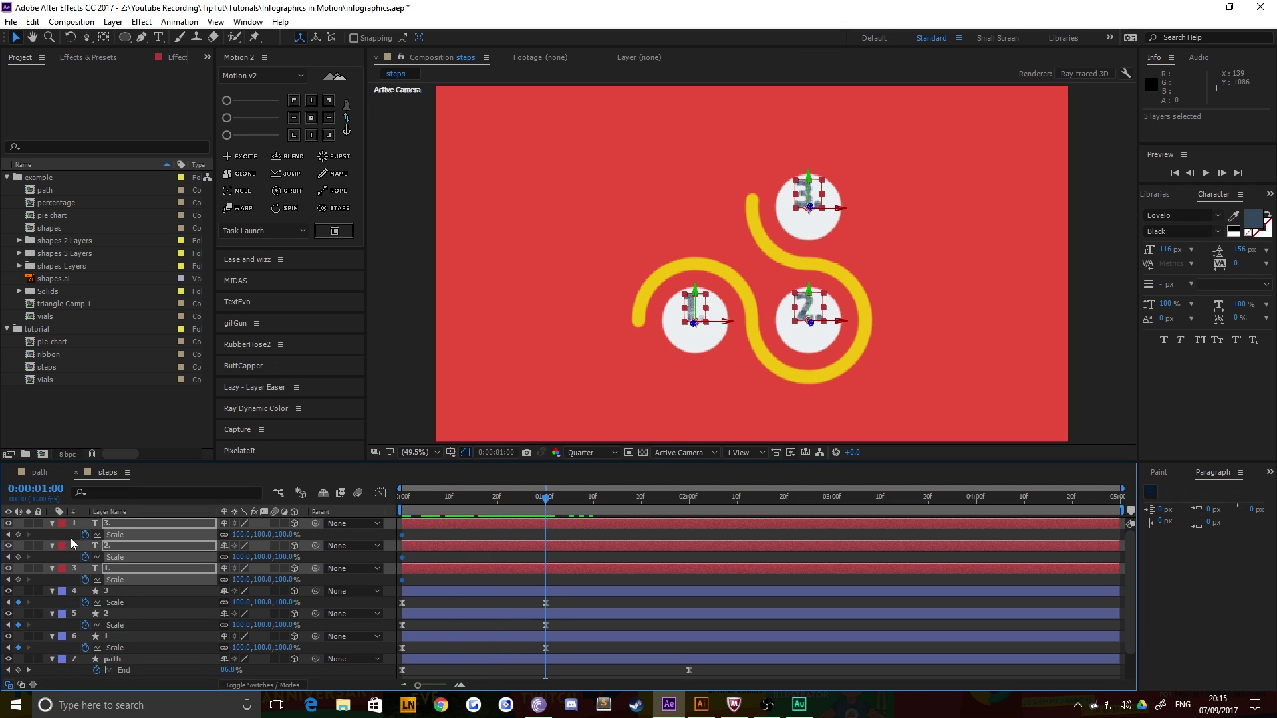
{"action": "left_click", "coordinate": [18, 579]}
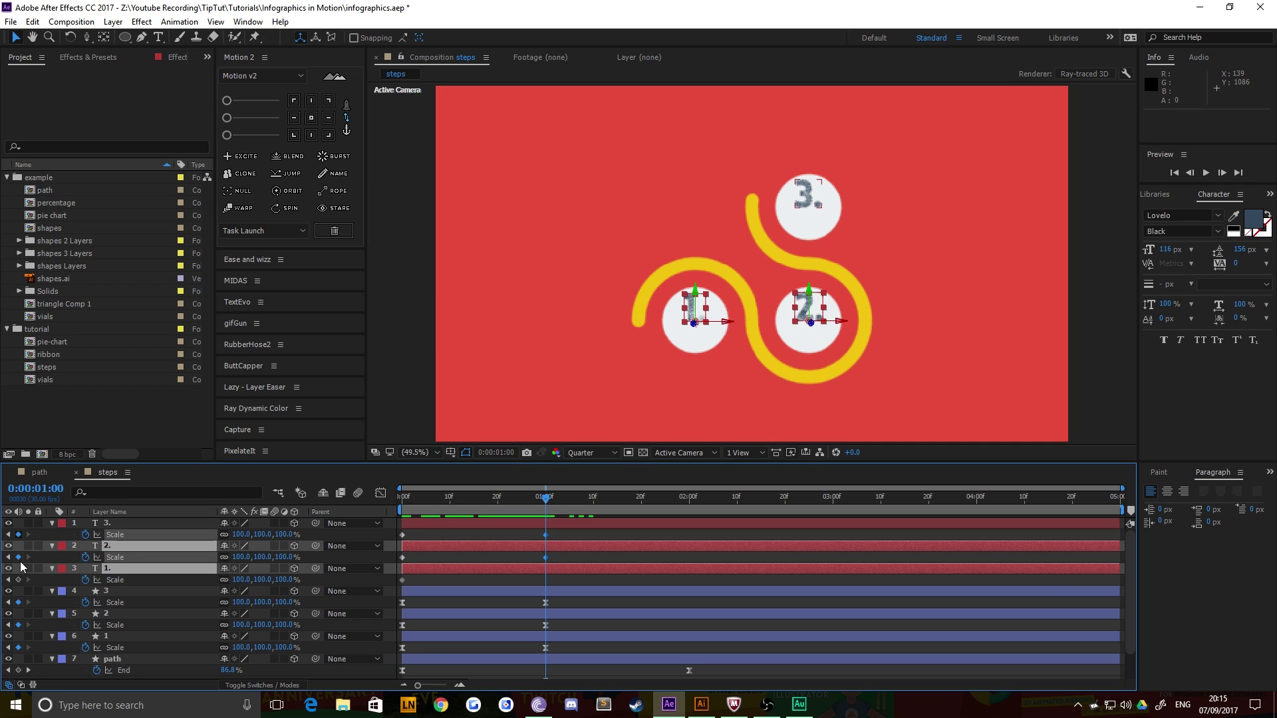
{"action": "key", "text": "F2"}
{"action": "left_click", "coordinate": [8, 535]}
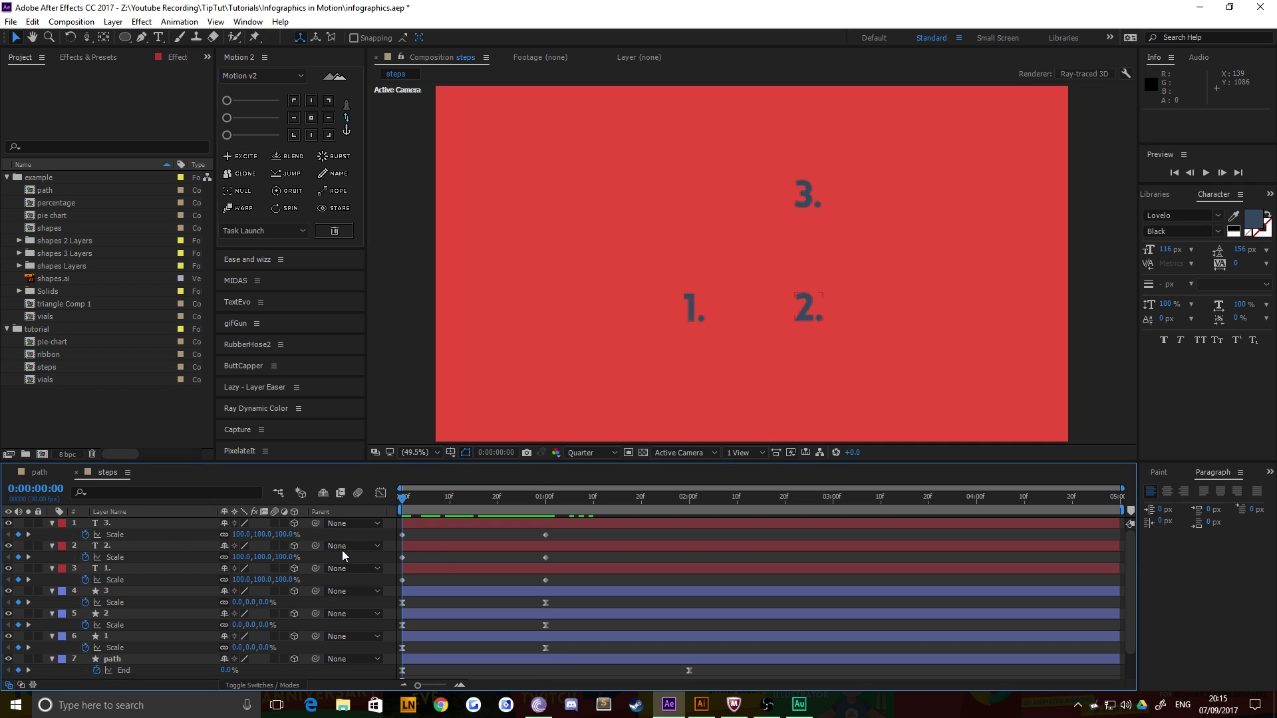
Set the numbers' starting Scale to 0%
{"action": "left_click", "coordinate": [432, 569]}
{"action": "left_click", "coordinate": [405, 524], "text": "shift"}
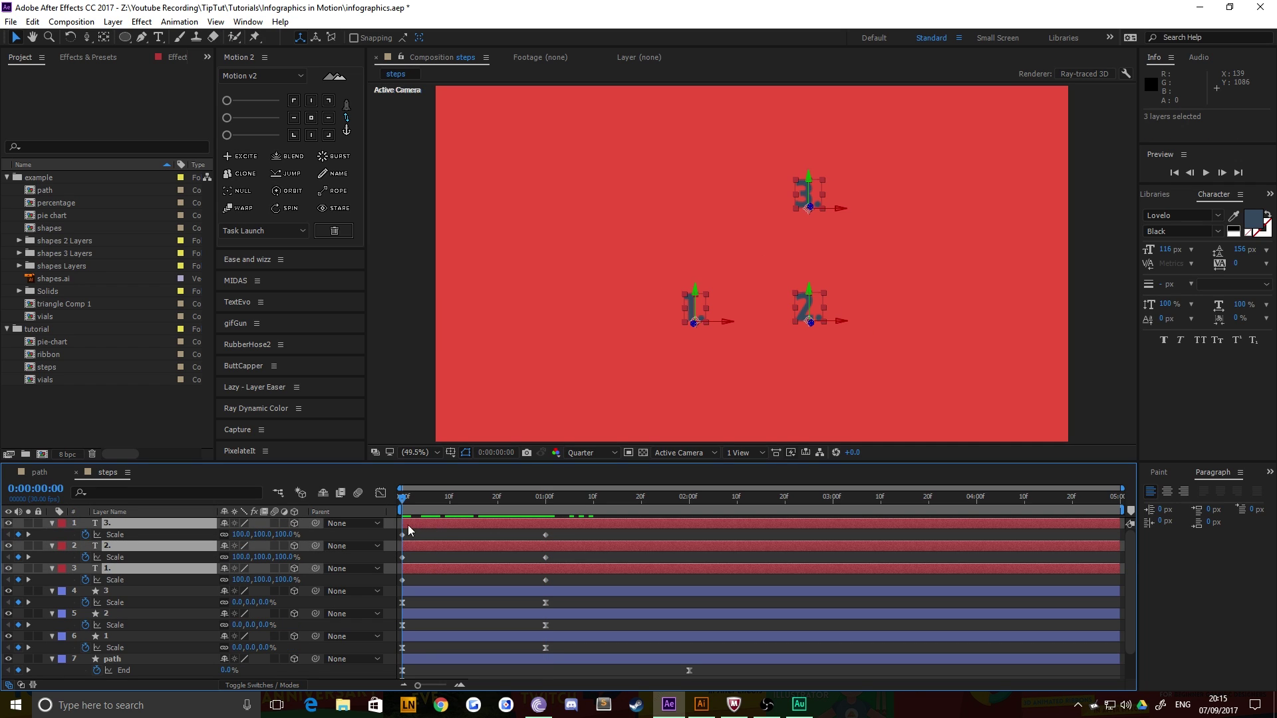
{"action": "left_click", "coordinate": [241, 534]}
{"action": "type", "text": "0"}
{"action": "key", "text": "Return"}
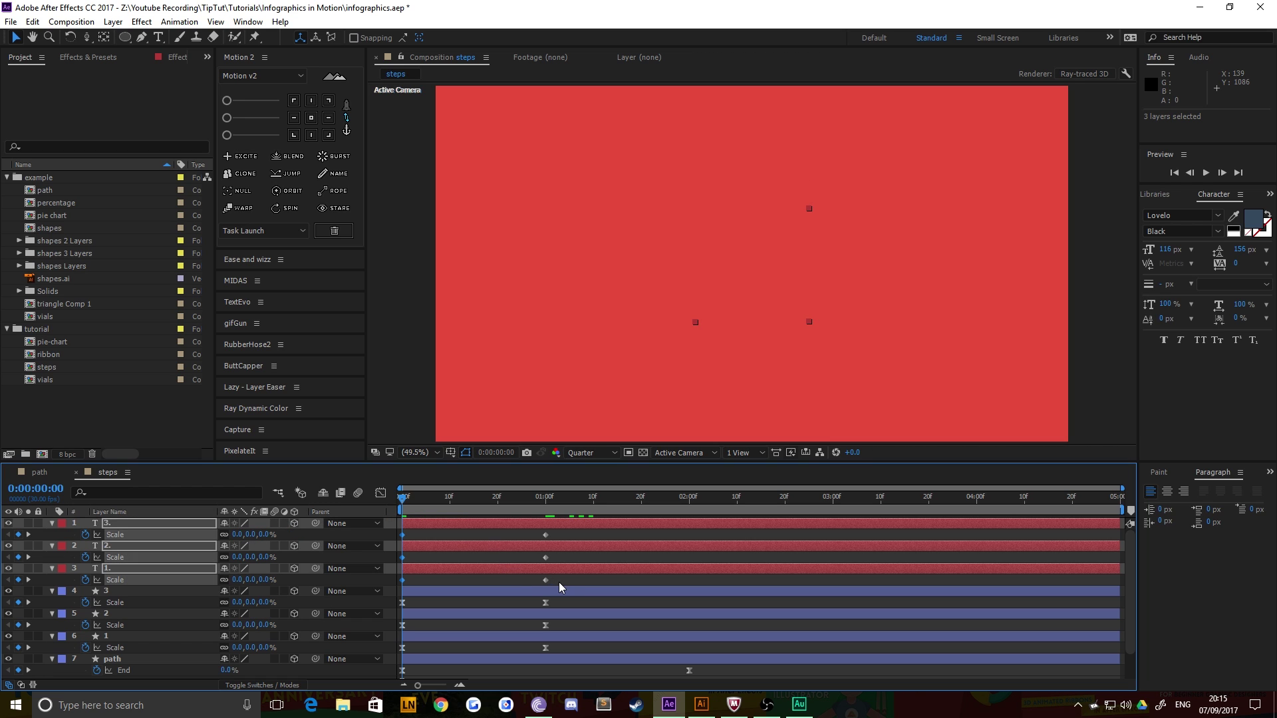
Apply Easy Ease to the numbers' Scale keyframes with a fast start and slow settle in the speed graph
{"action": "left_click_drag", "start_coordinate": [558, 581], "coordinate": [389, 533]}
{"action": "right_click", "coordinate": [401, 582]}
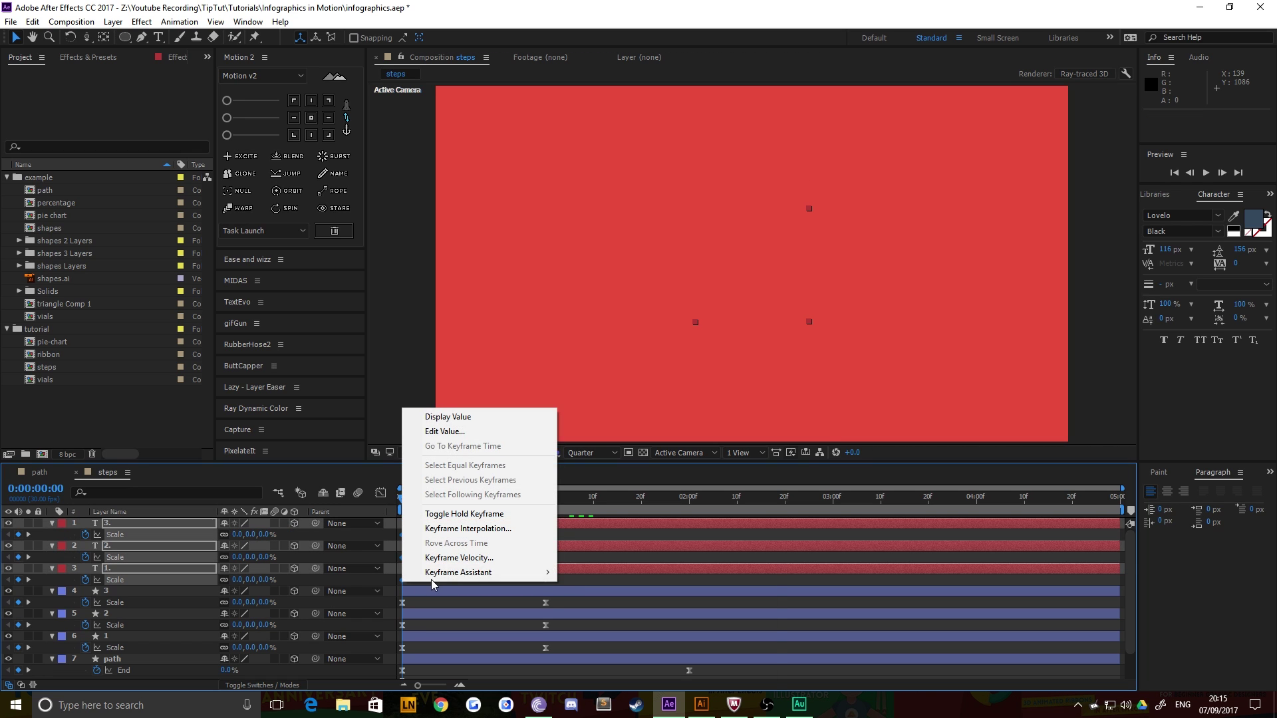
{"action": "mouse_move", "coordinate": [432, 577]}
{"action": "left_click", "coordinate": [586, 599]}
{"action": "left_click", "coordinate": [380, 493]}
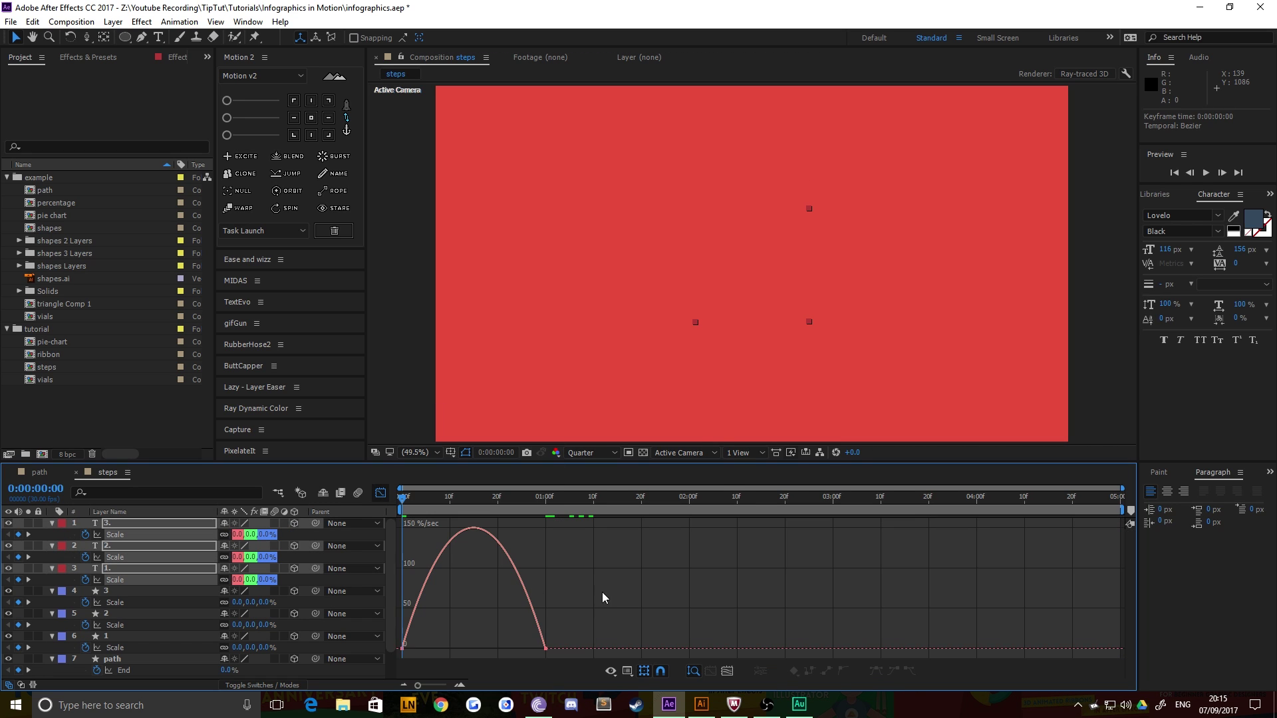
{"action": "left_click_drag", "start_coordinate": [605, 597], "coordinate": [397, 657]}
{"action": "left_click_drag", "start_coordinate": [521, 648], "coordinate": [402, 654]}
{"action": "left_click", "coordinate": [381, 493]}
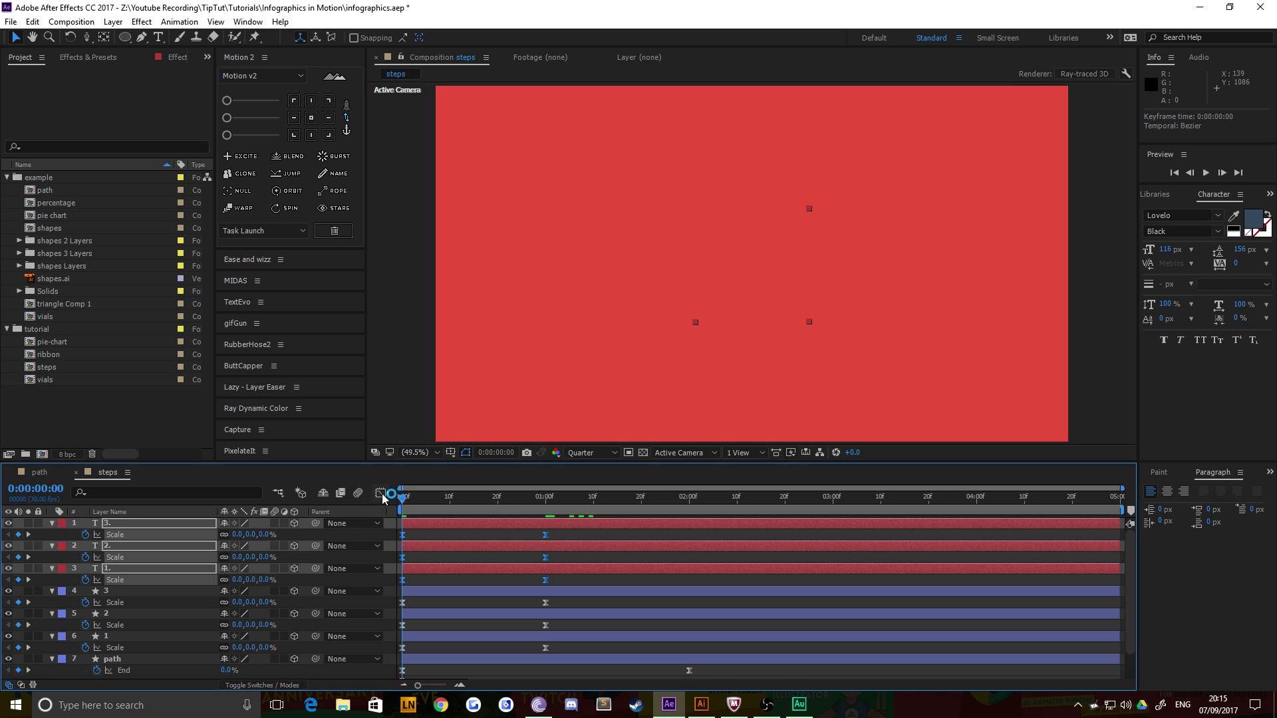
Scrub the timeline to find where the ribbon first reaches circle 1
{"action": "left_click", "coordinate": [459, 503]}
{"action": "left_click_drag", "start_coordinate": [484, 504], "coordinate": [672, 500]}
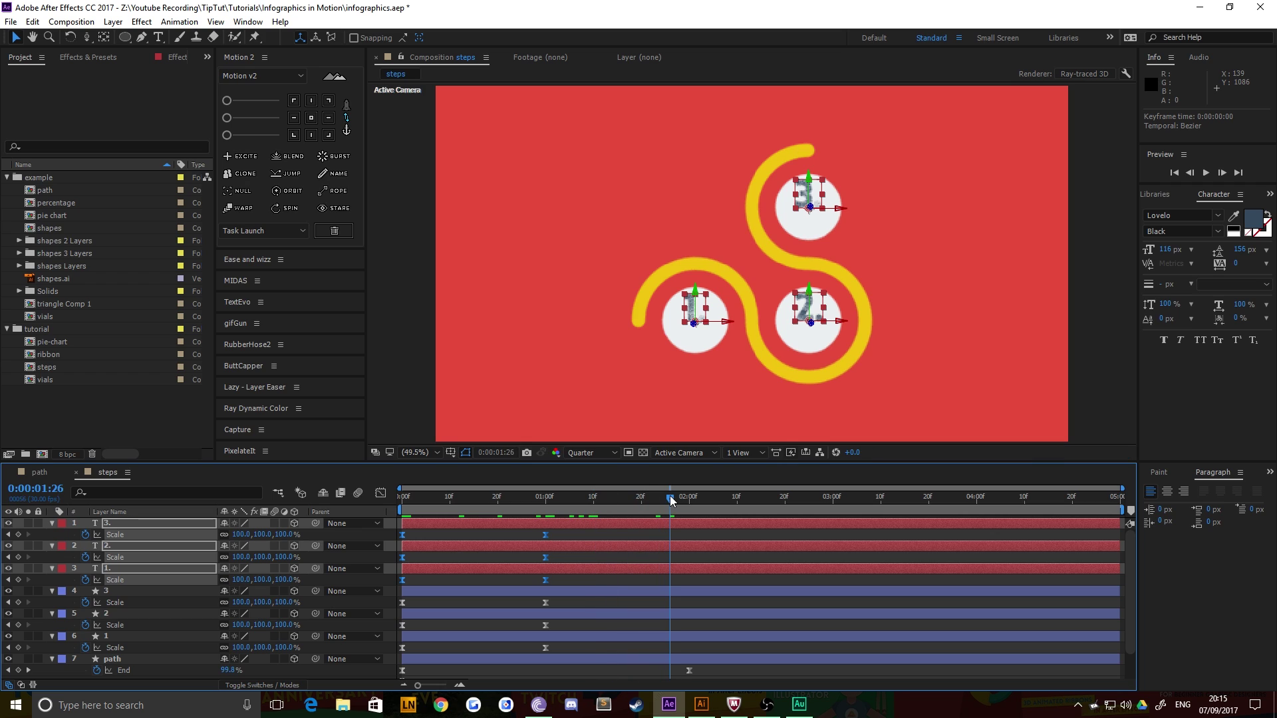
{"action": "left_click", "coordinate": [394, 328]}
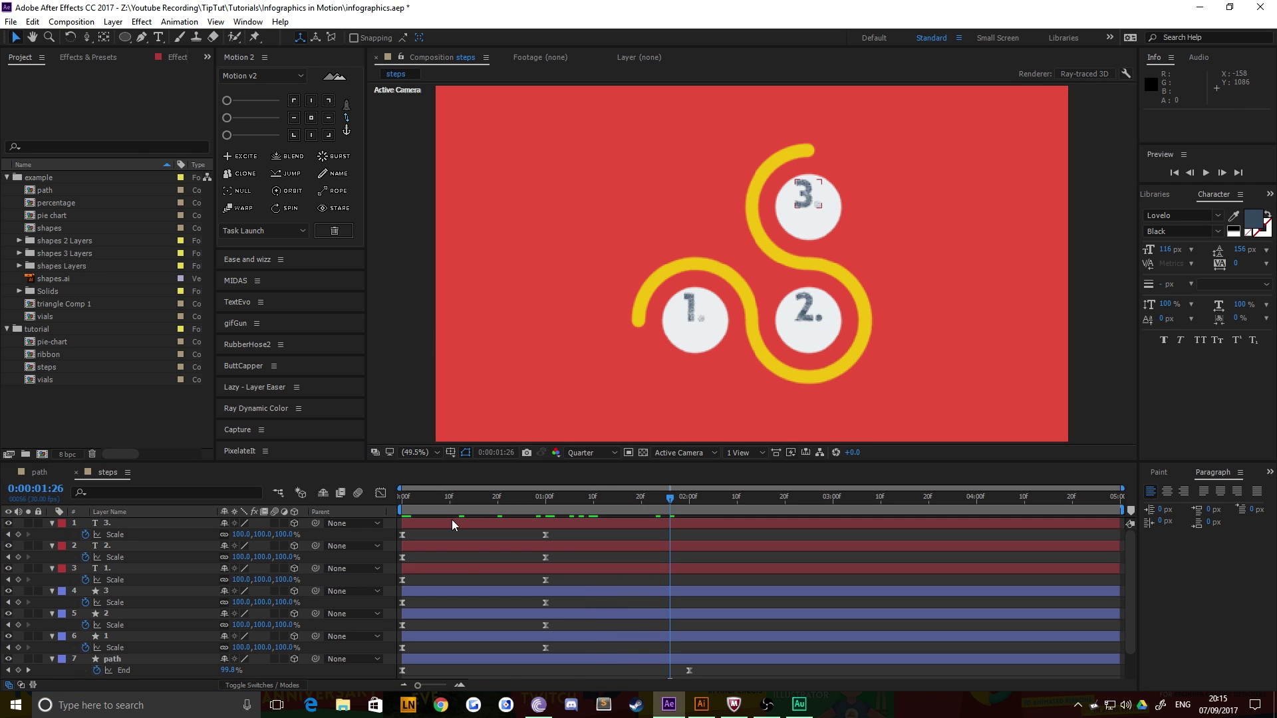
{"action": "left_click", "coordinate": [357, 493]}
{"action": "key", "text": "Home"}
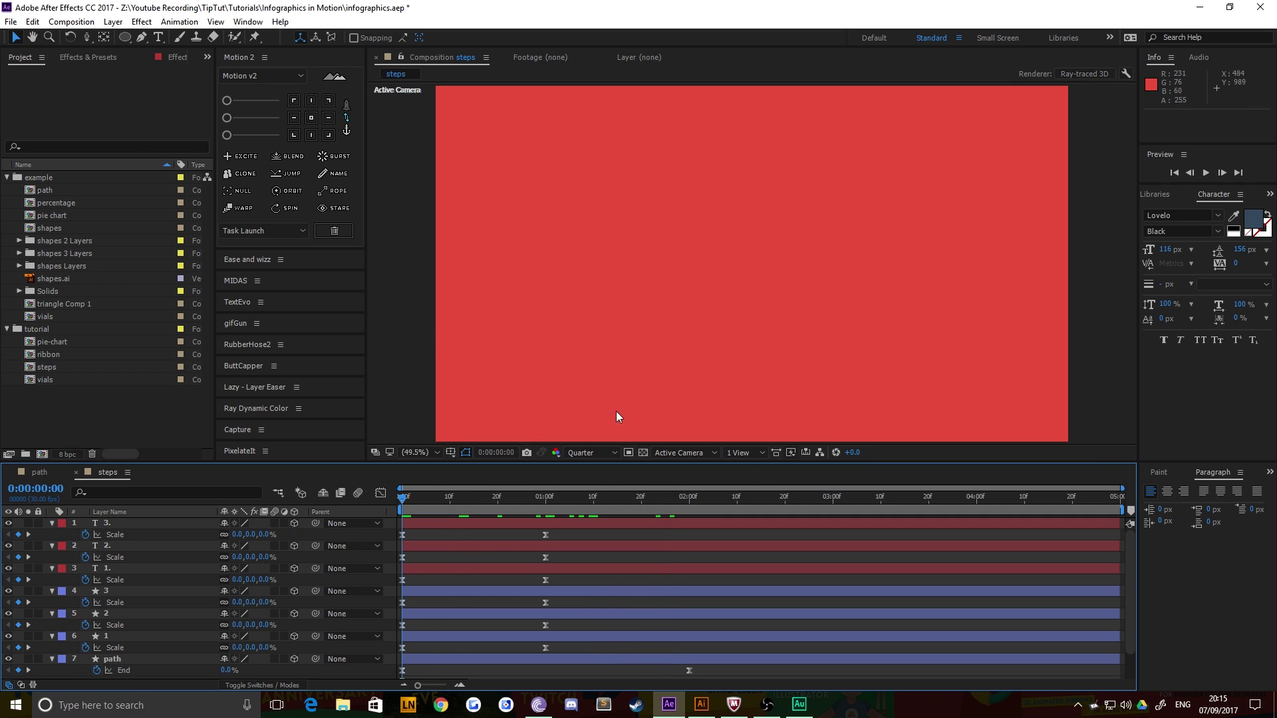
{"action": "scroll", "coordinate": [611, 565], "scroll_direction": "down", "scroll_amount": 2}
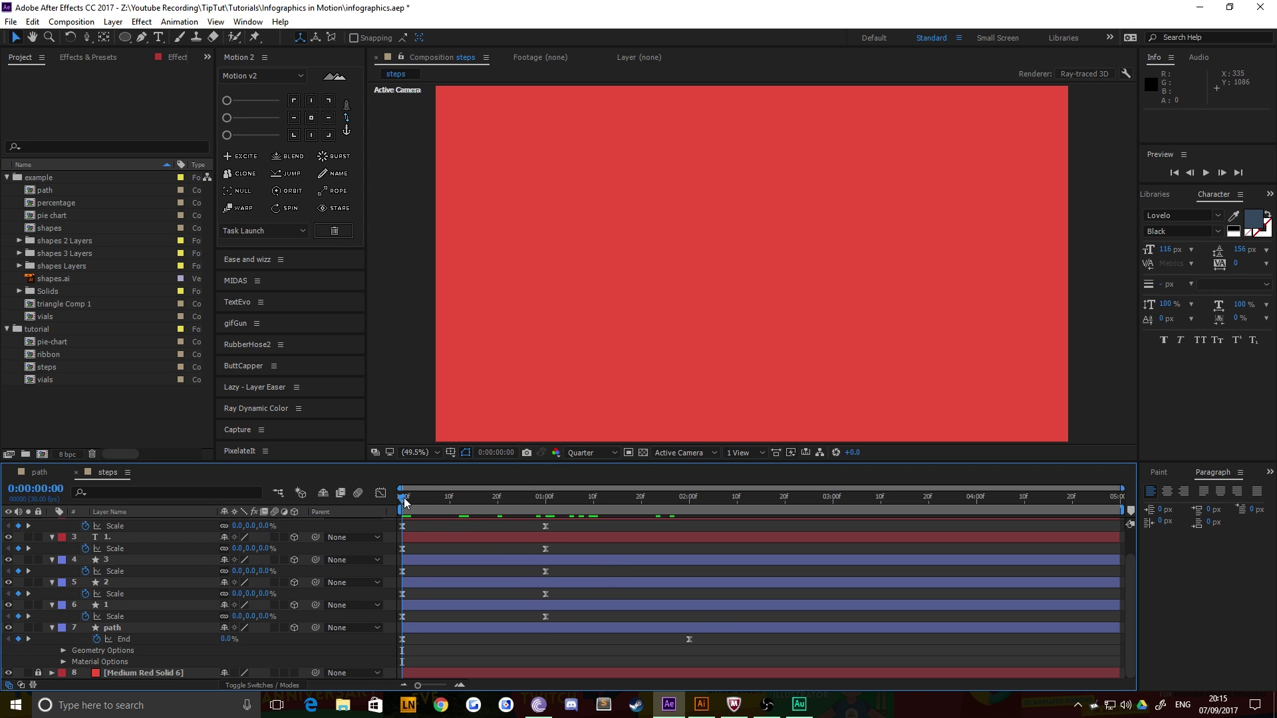
{"action": "left_click_drag", "start_coordinate": [404, 498], "coordinate": [446, 500]}
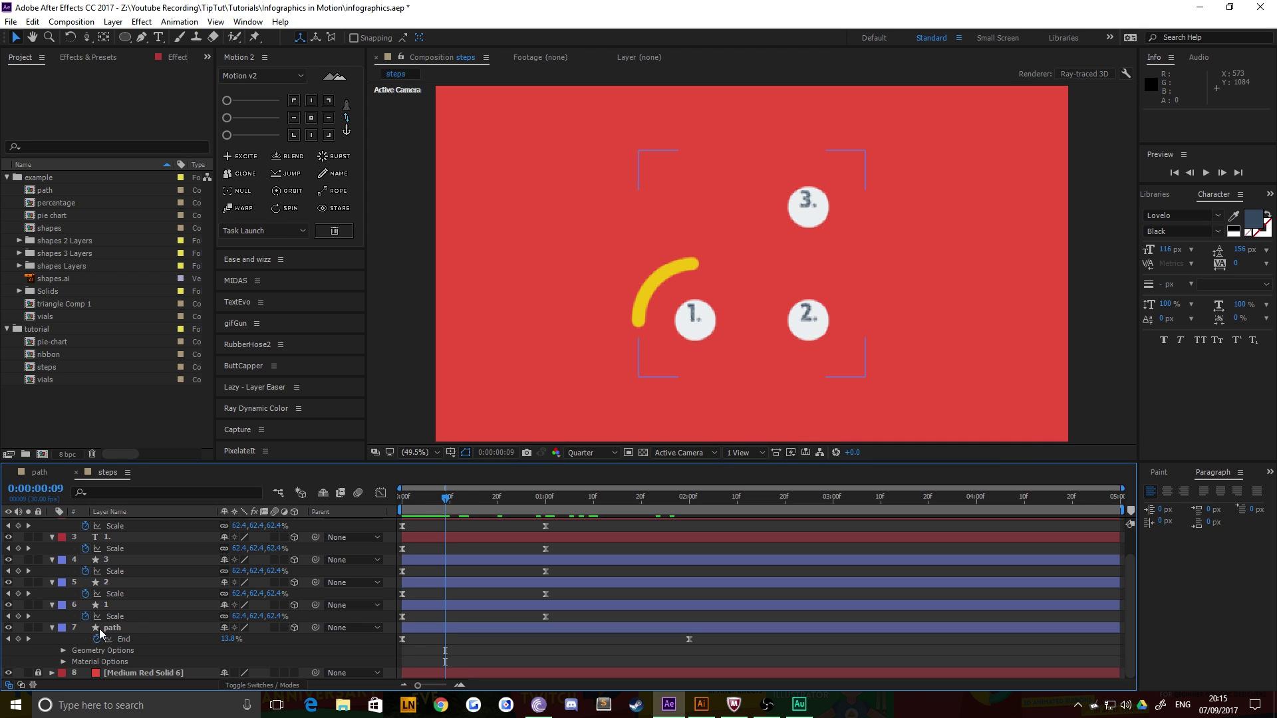
Move number 1. above circle 1 and start both layers at frame 9
{"action": "left_click", "coordinate": [114, 605]}
{"action": "scroll", "coordinate": [146, 601], "scroll_direction": "up", "scroll_amount": 2}
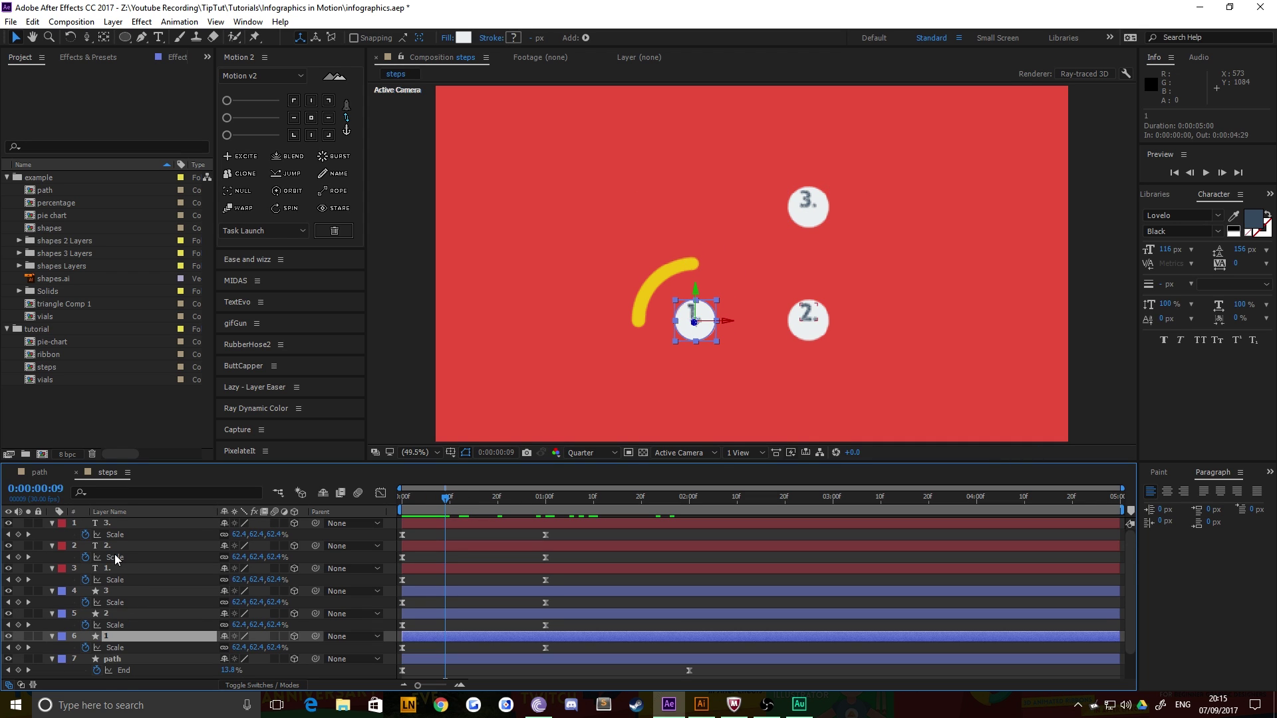
{"action": "left_click", "coordinate": [121, 568]}
{"action": "key", "text": "ctrl+bracketleft"}
{"action": "key", "text": "ctrl+bracketleft"}
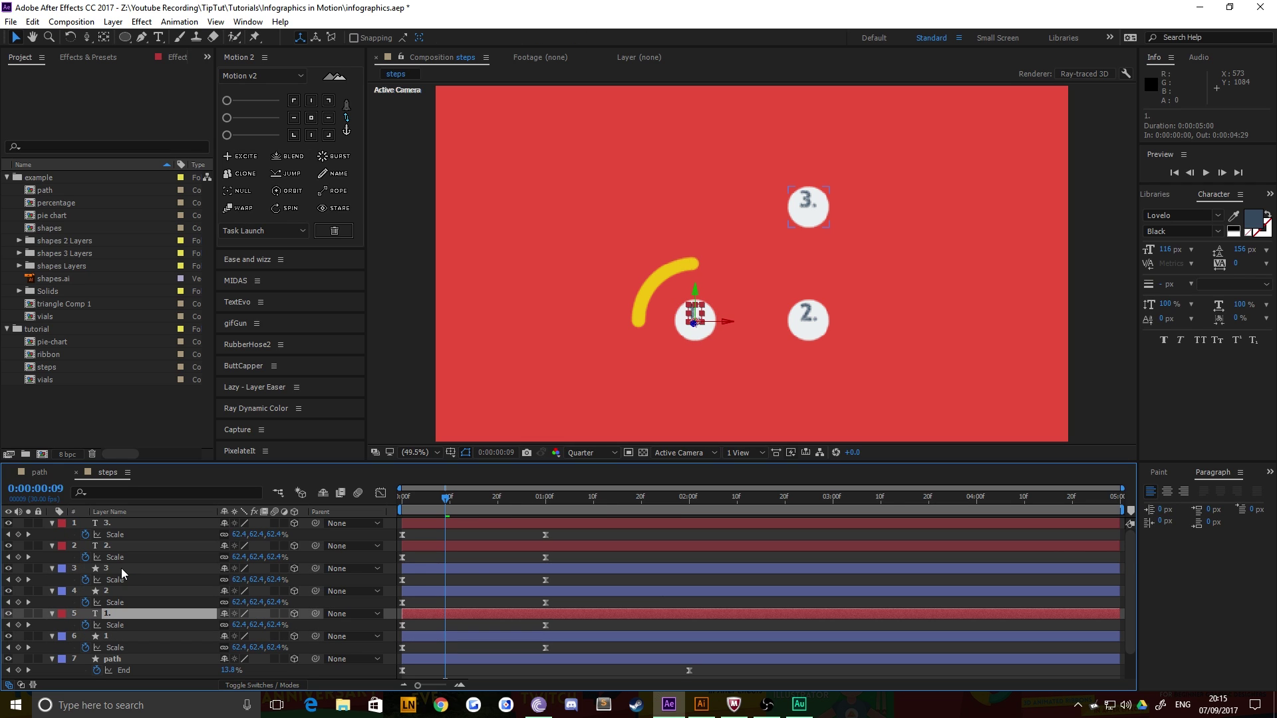
{"action": "left_click", "coordinate": [126, 637], "text": "ctrl"}
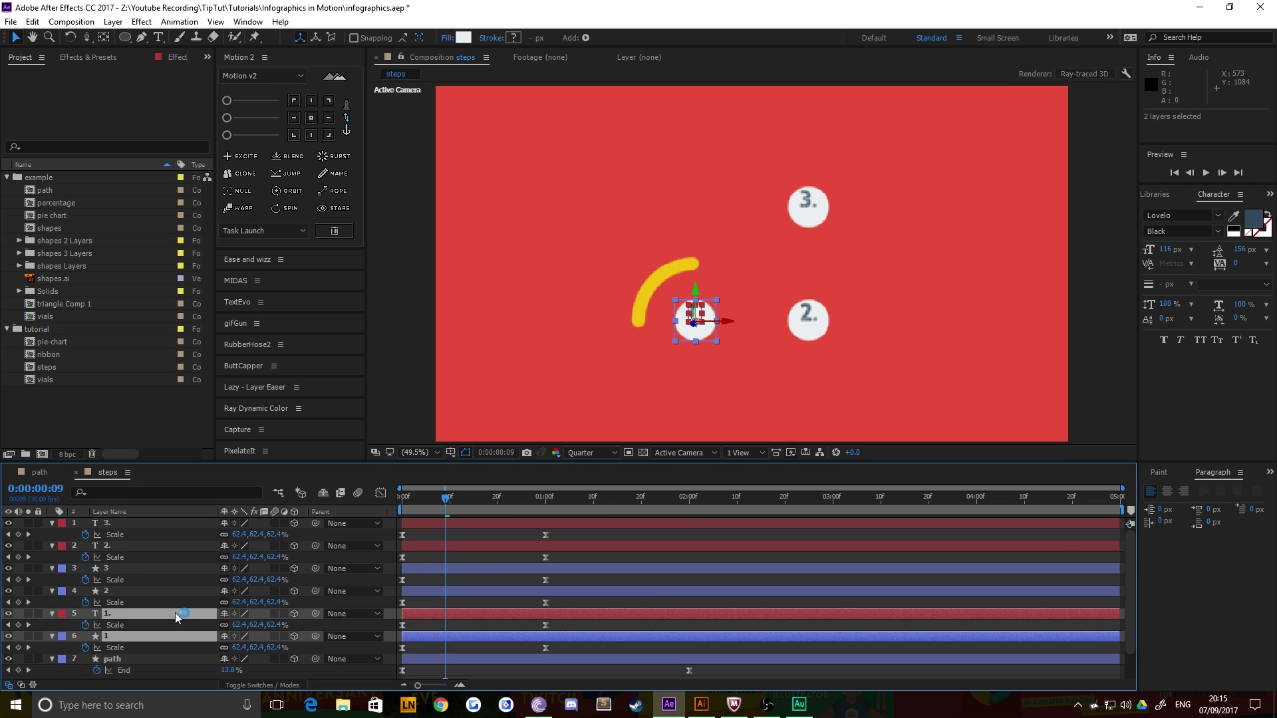
{"action": "key", "text": "bracketleft"}
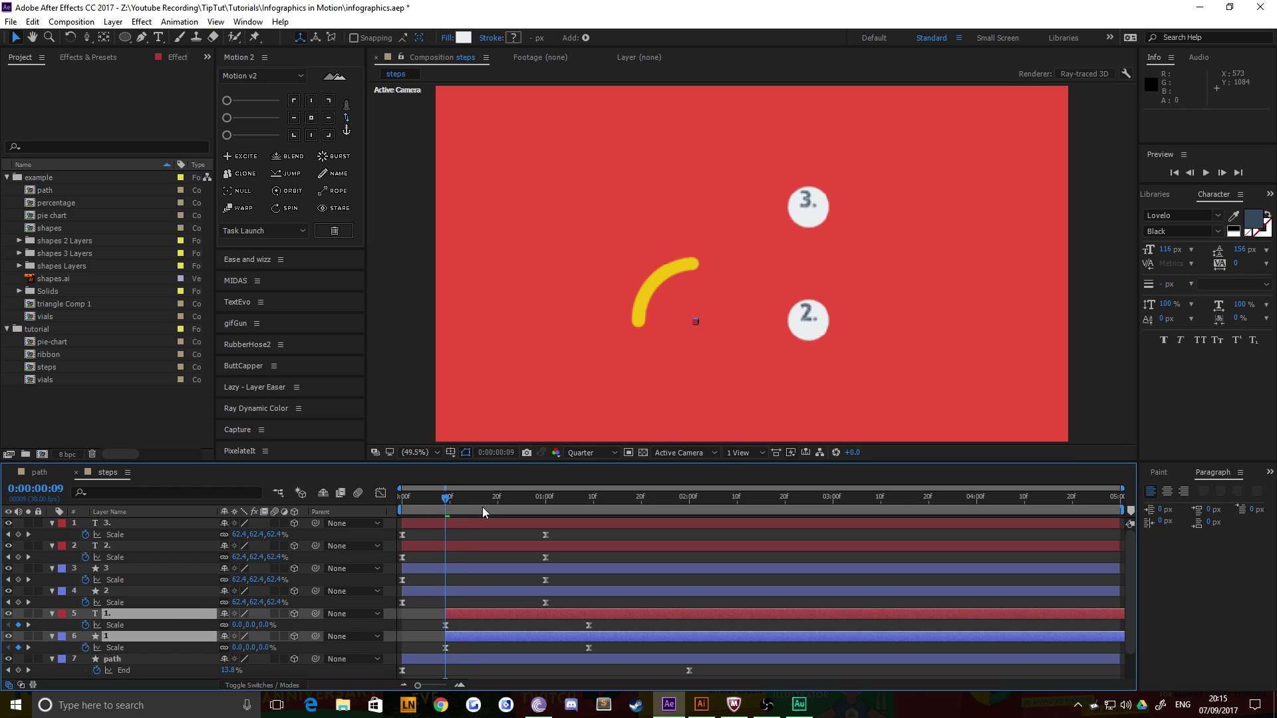
Move number 2. above circle 2 and start both layers at frame 14
{"action": "left_click_drag", "start_coordinate": [447, 498], "coordinate": [471, 500]}
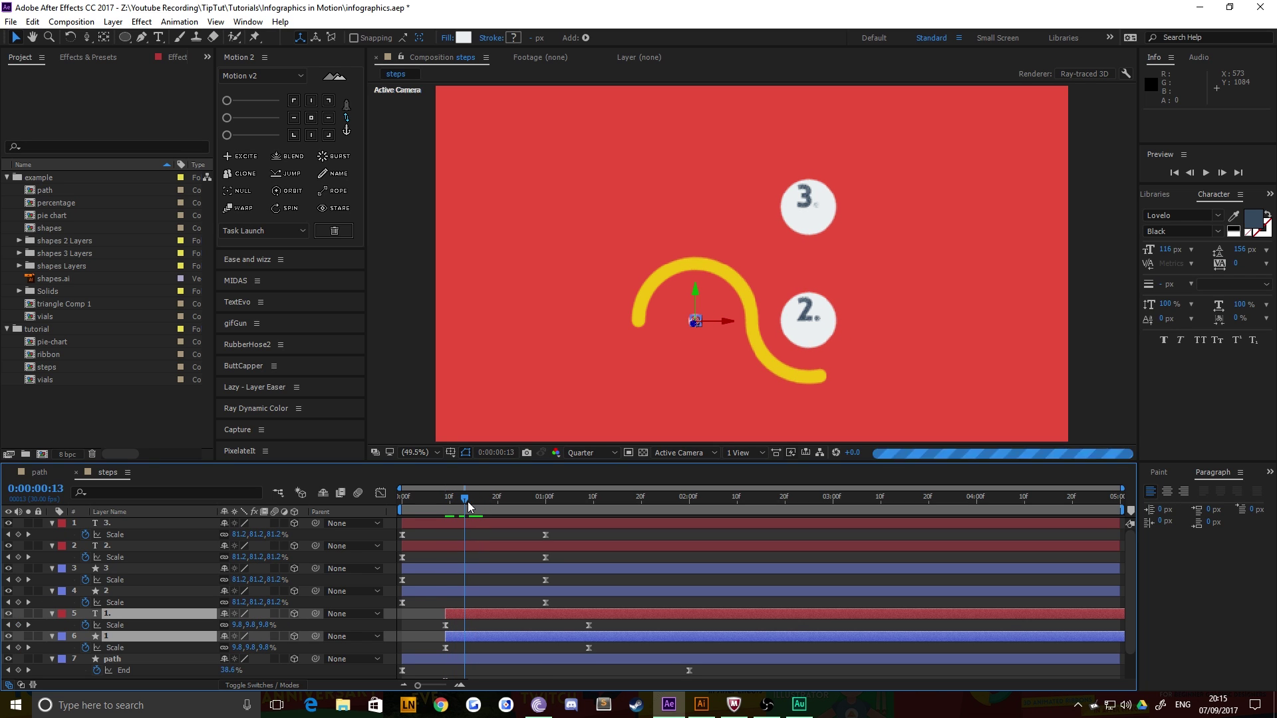
{"action": "left_click", "coordinate": [110, 590]}
{"action": "left_click", "coordinate": [113, 548]}
{"action": "key", "text": "ctrl+bracketleft"}
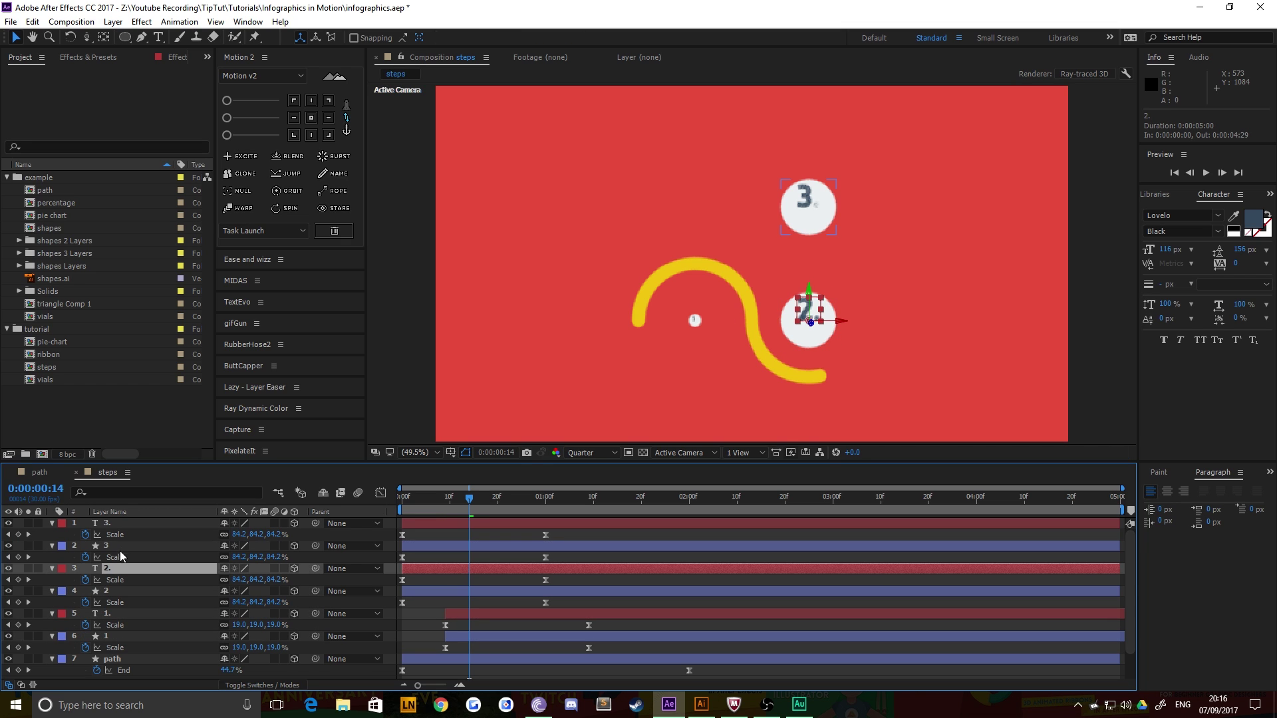
{"action": "left_click", "coordinate": [119, 590], "text": "shift"}
{"action": "key", "text": "bracketleft"}
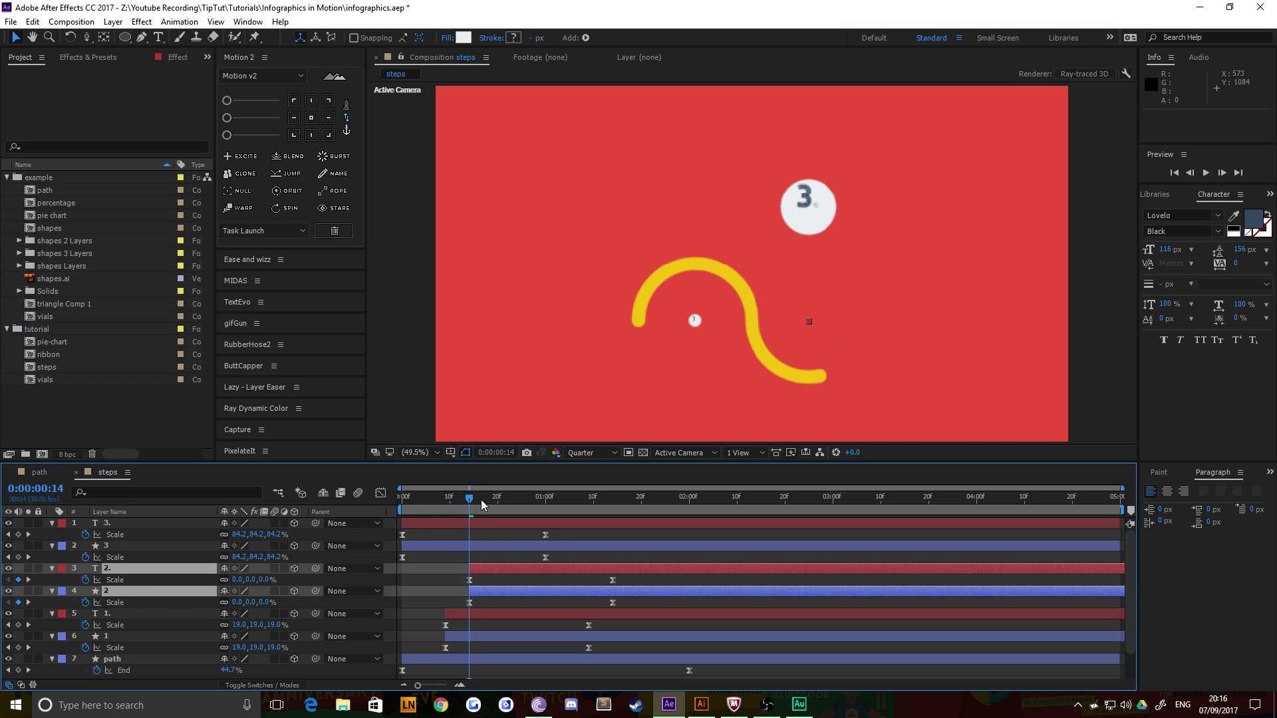
Start number 3. and circle 3 at frame 21, then return to the start
{"action": "left_click_drag", "start_coordinate": [473, 496], "coordinate": [502, 491]}
{"action": "left_click", "coordinate": [130, 545]}
{"action": "left_click", "coordinate": [120, 524], "text": "ctrl"}
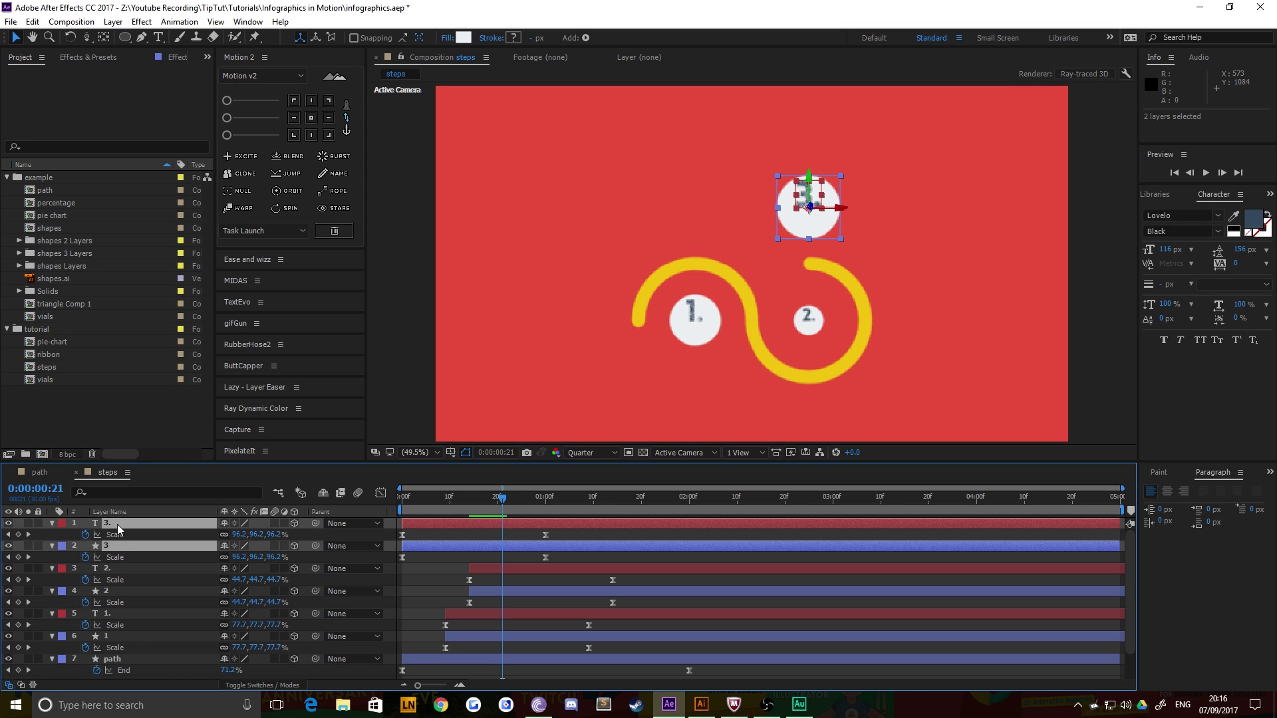
{"action": "key", "text": "bracketleft"}
{"action": "left_click_drag", "start_coordinate": [478, 497], "coordinate": [349, 497]}
{"action": "key", "text": "space"}
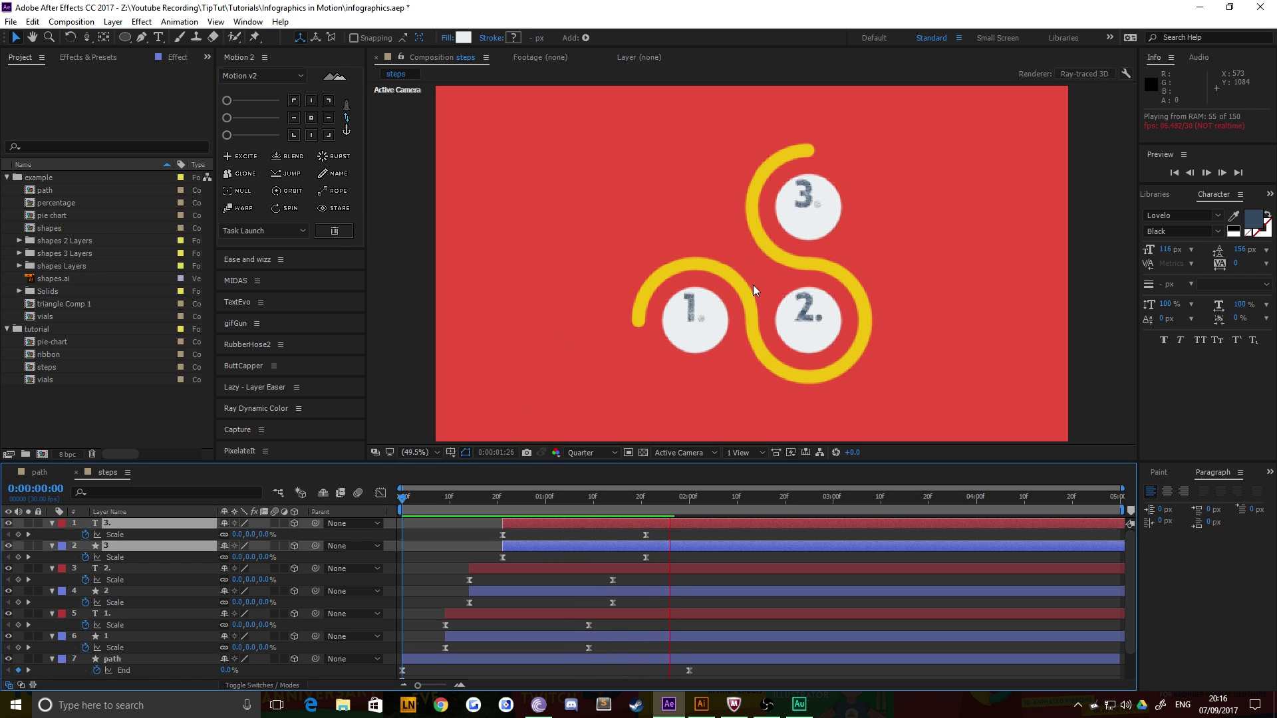
{"action": "key", "text": "space"}
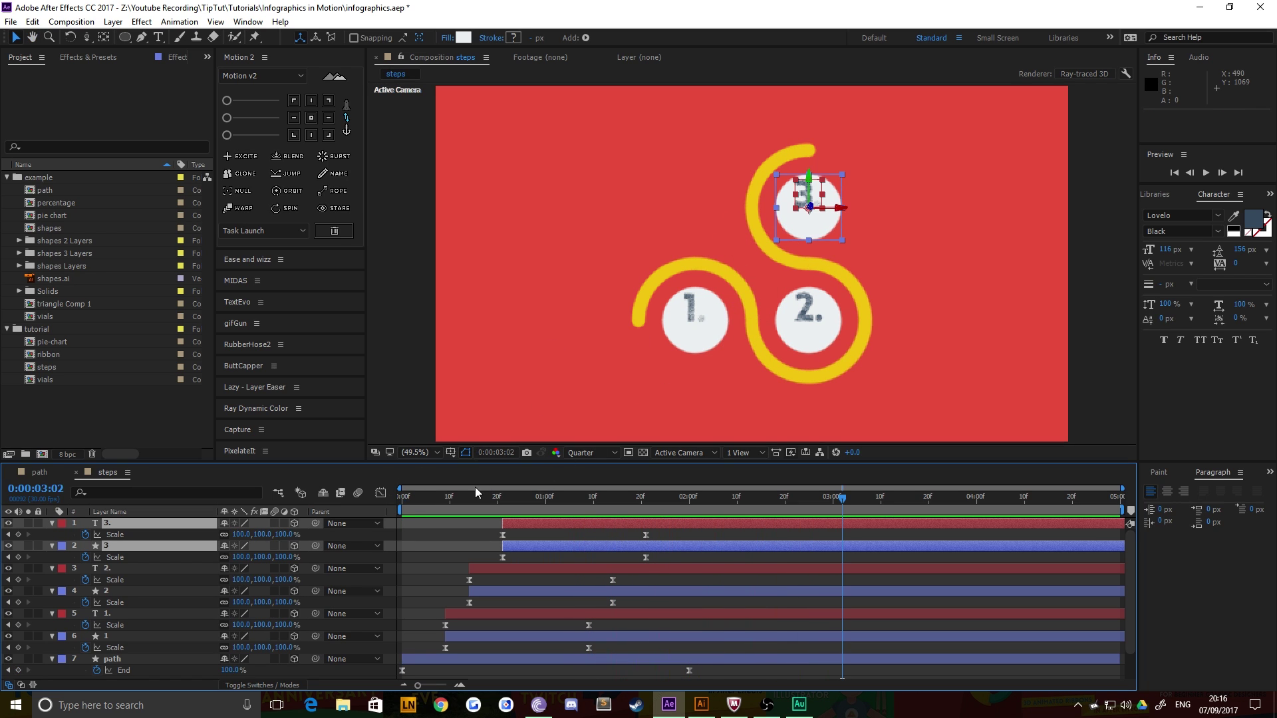
{"action": "left_click_drag", "start_coordinate": [475, 500], "coordinate": [717, 488]}
{"action": "left_click", "coordinate": [751, 496]}
{"action": "left_click", "coordinate": [397, 420]}
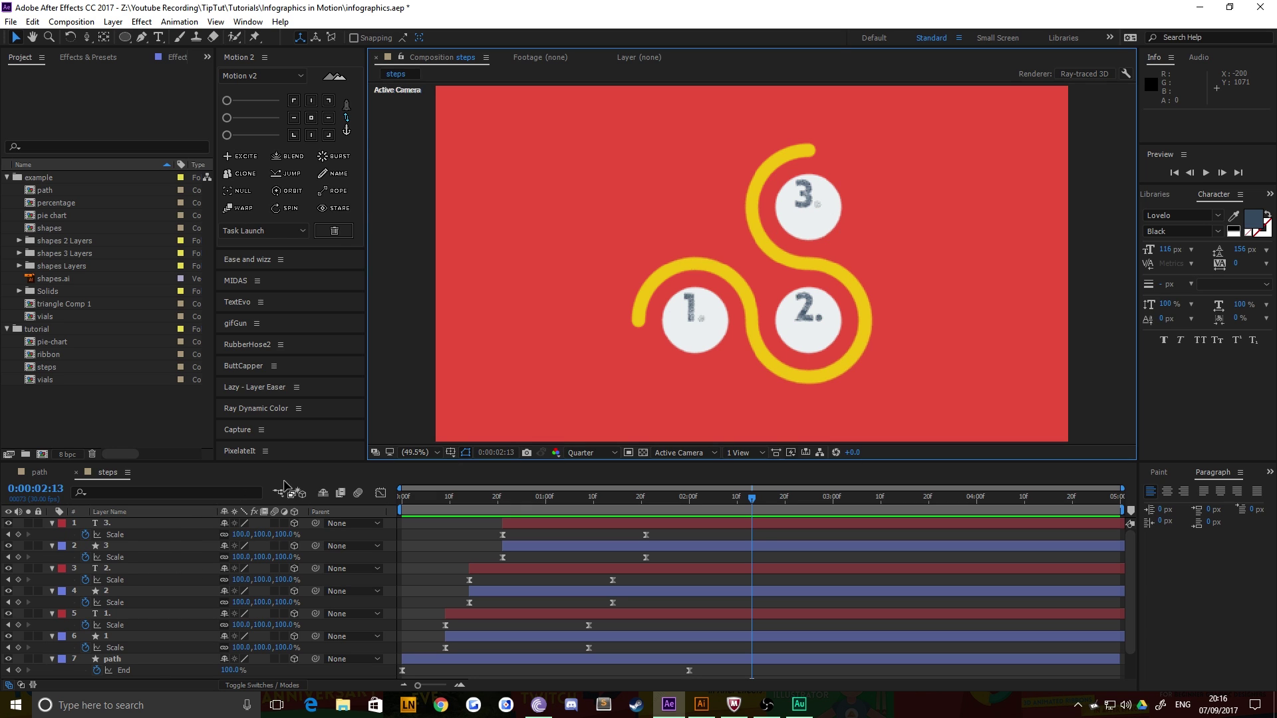
{"action": "left_click", "coordinate": [114, 524]}
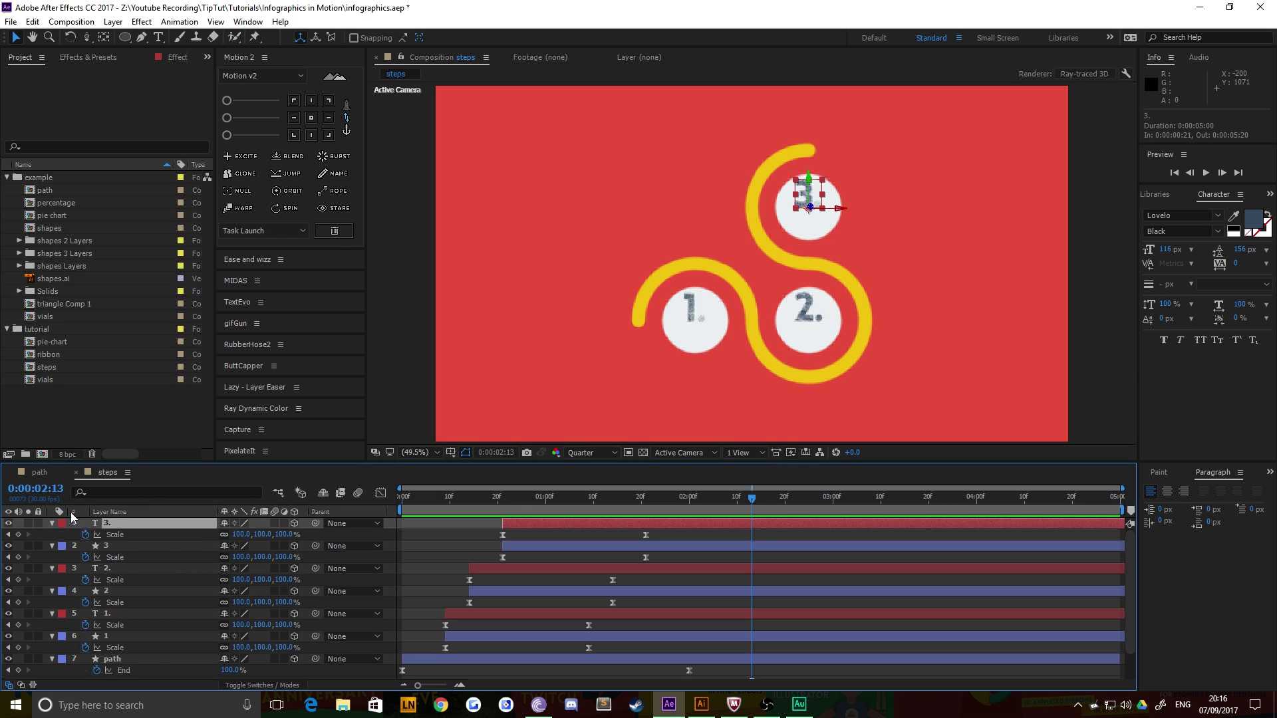
Set the ribbon path layer's Geometry Options Extrusion Depth to 50
{"action": "scroll", "coordinate": [133, 626], "scroll_direction": "down", "scroll_amount": 2}
{"action": "left_click", "coordinate": [113, 628]}
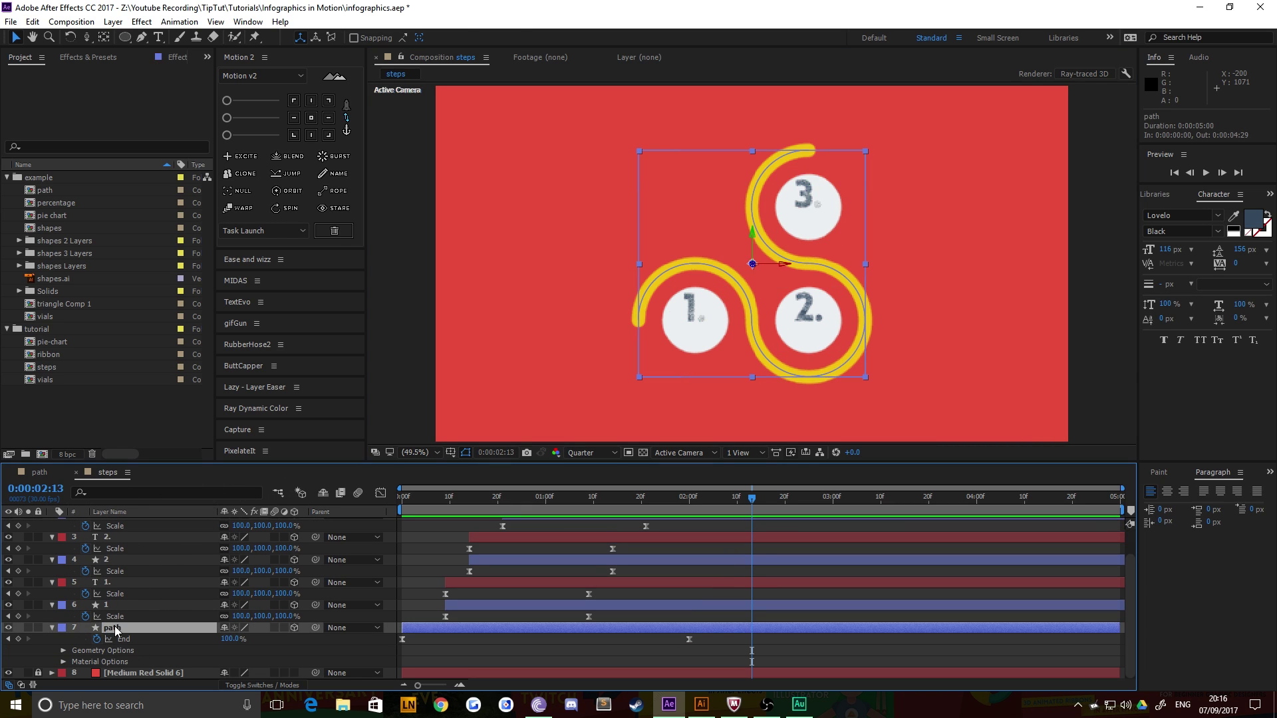
{"action": "left_click", "coordinate": [53, 627]}
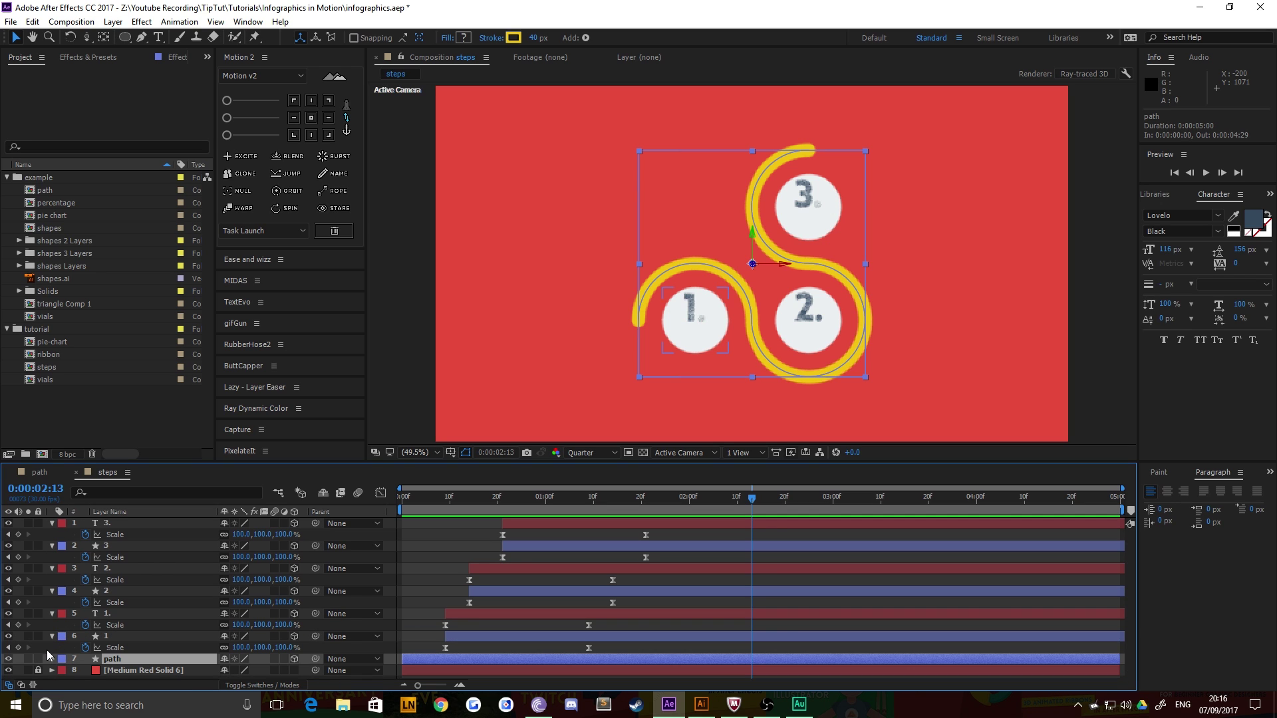
{"action": "left_click", "coordinate": [53, 660]}
{"action": "left_click", "coordinate": [90, 663]}
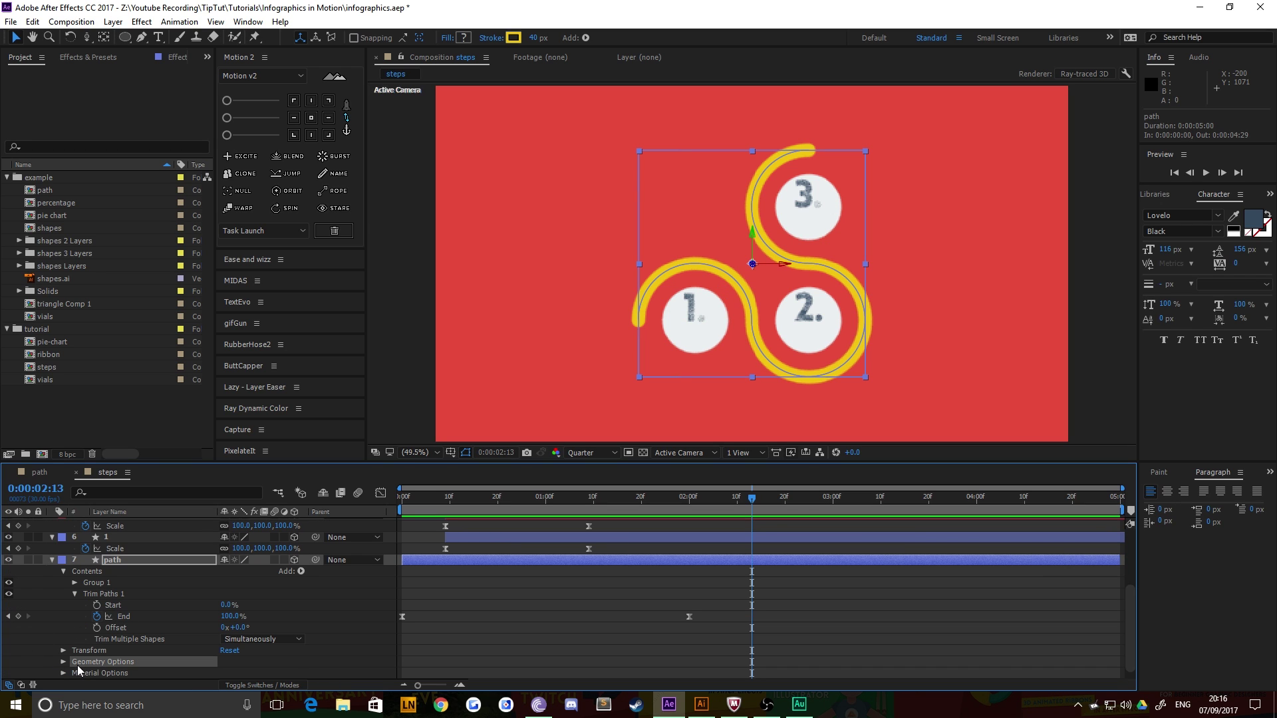
{"action": "scroll", "coordinate": [73, 659], "scroll_direction": "down", "scroll_amount": 2}
{"action": "scroll", "coordinate": [73, 659], "scroll_direction": "down", "scroll_amount": 1}
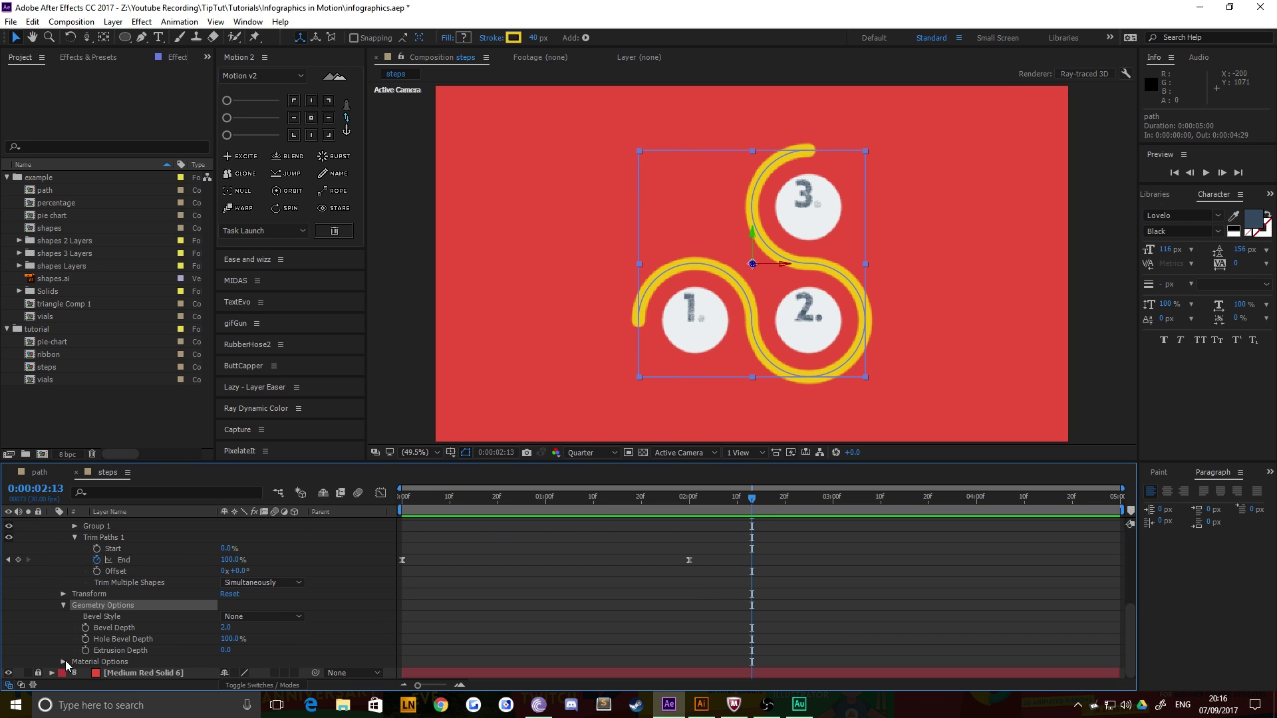
{"action": "left_click", "coordinate": [110, 651]}
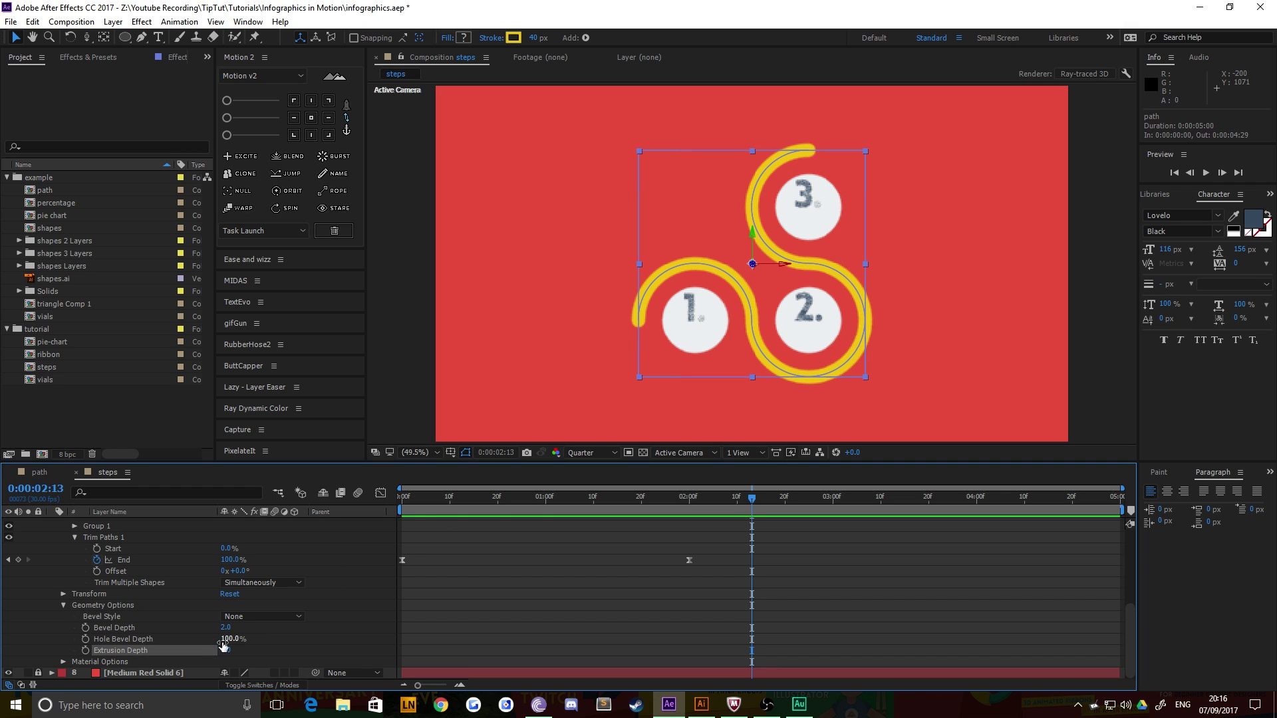
{"action": "left_click", "coordinate": [229, 649]}
{"action": "key", "text": "Return"}
{"action": "left_click", "coordinate": [117, 653]}
Select the three number label layers 1., 2. and 3. together
{"action": "scroll", "coordinate": [136, 593], "scroll_direction": "up", "scroll_amount": 5}
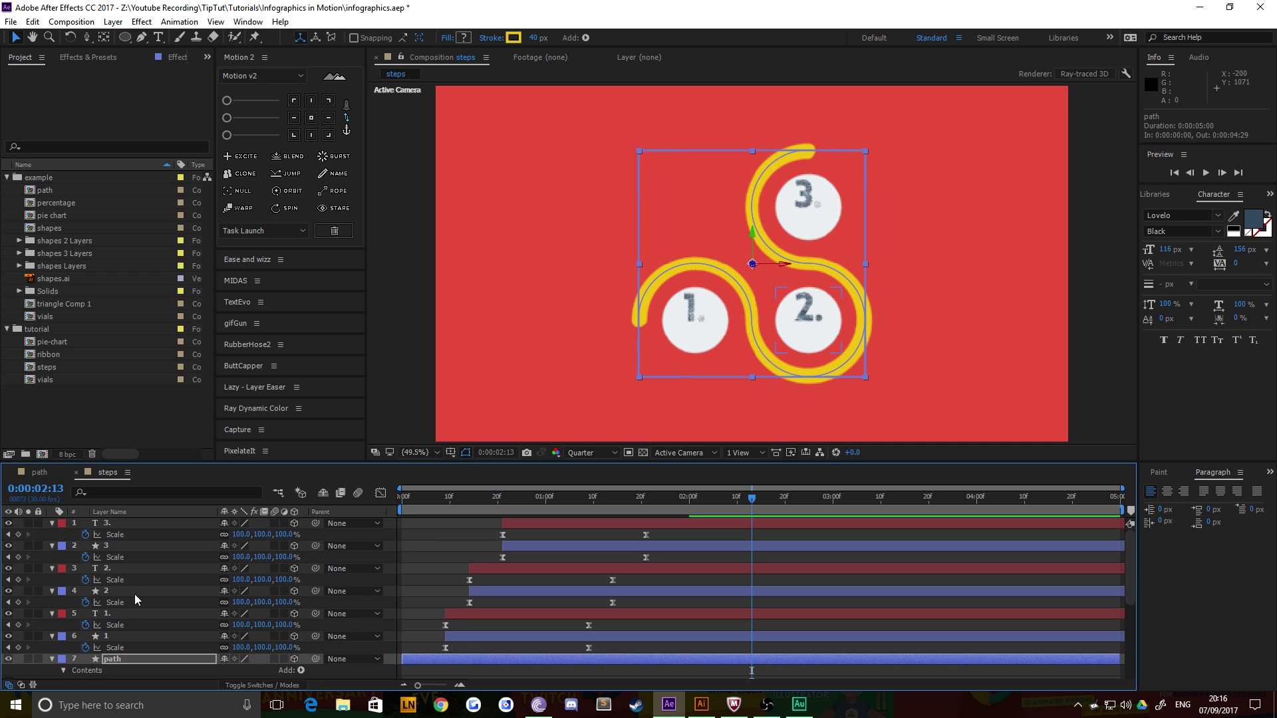
{"action": "left_click", "coordinate": [111, 635]}
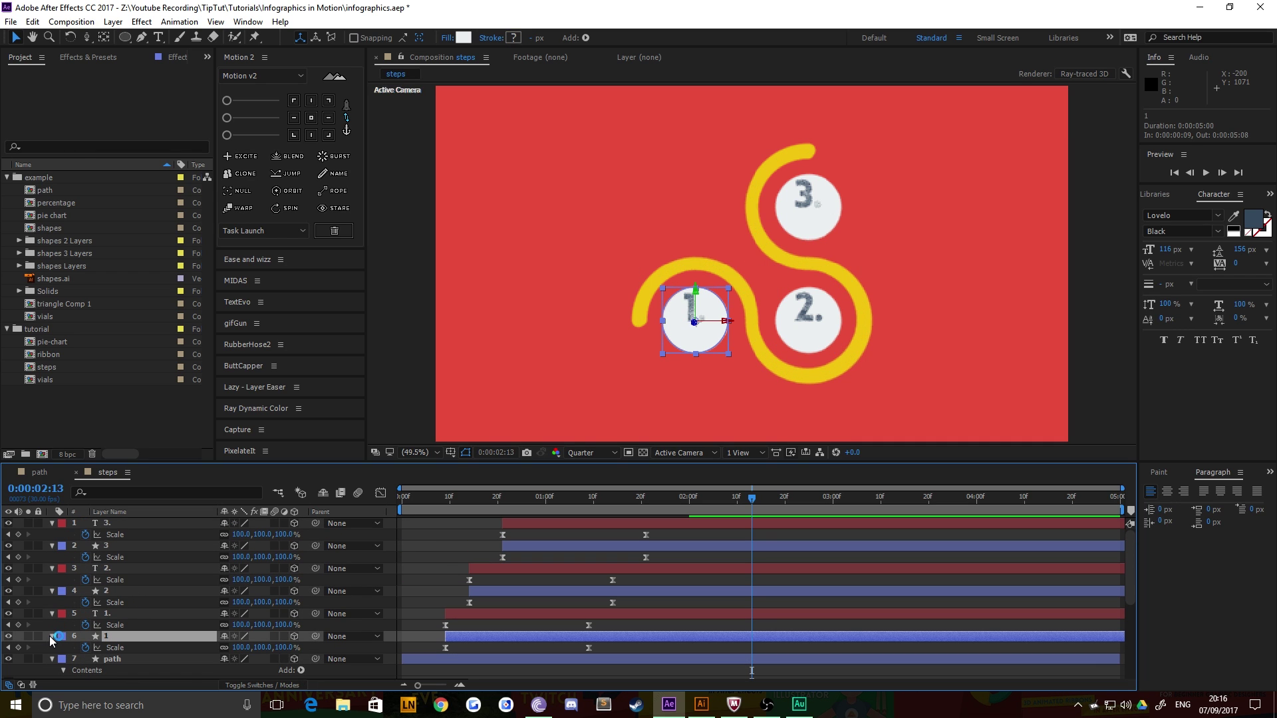
{"action": "key", "text": "Return"}
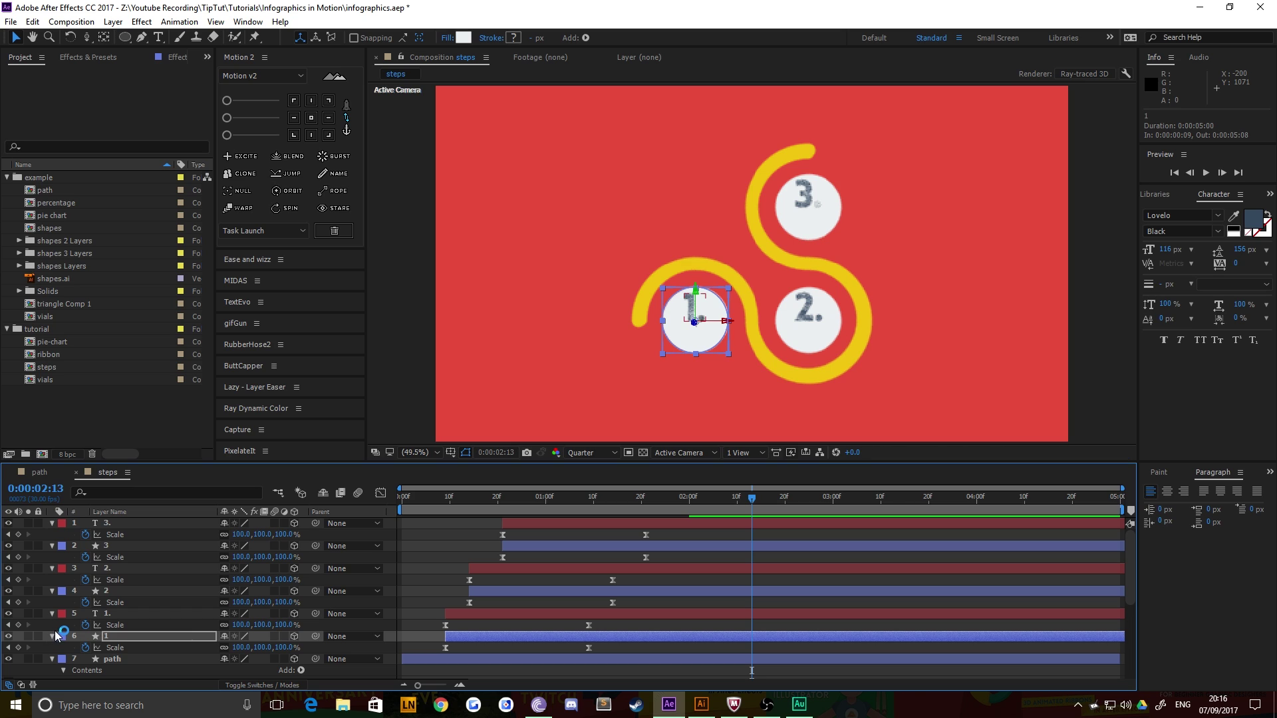
{"action": "left_click", "coordinate": [112, 613]}
{"action": "left_click", "coordinate": [114, 523], "text": "shift"}
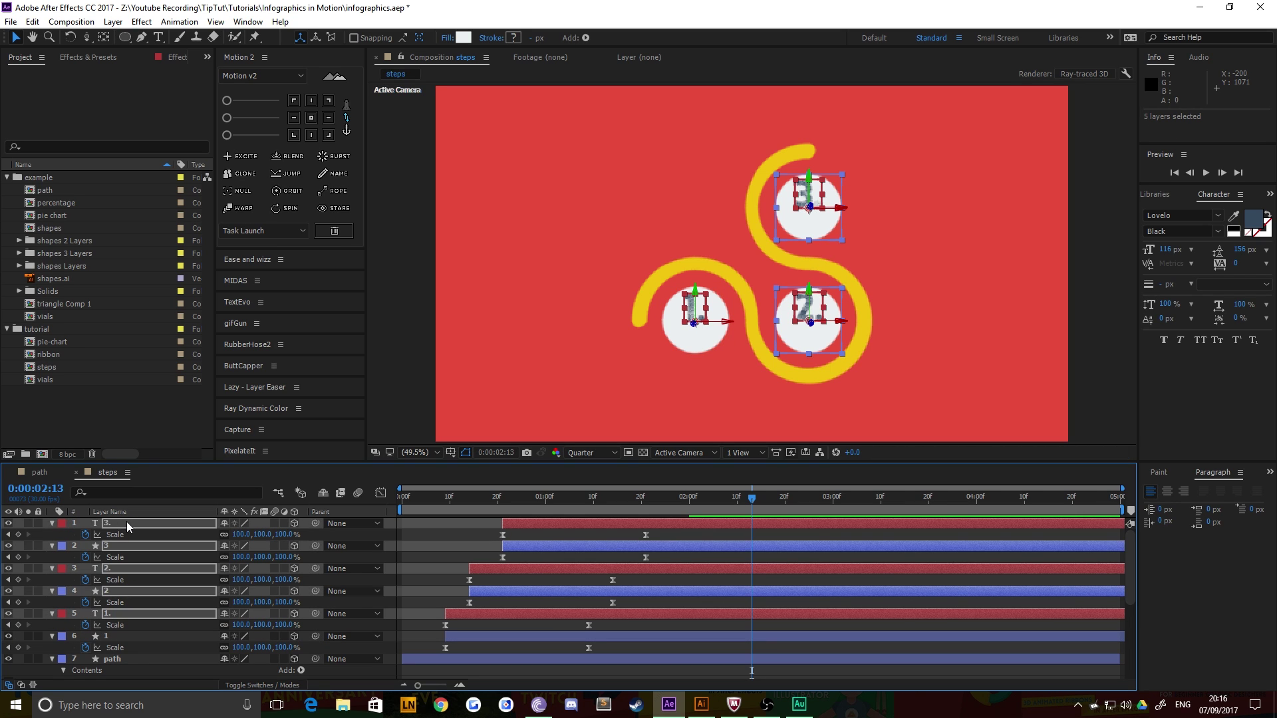
{"action": "left_click", "coordinate": [407, 559]}
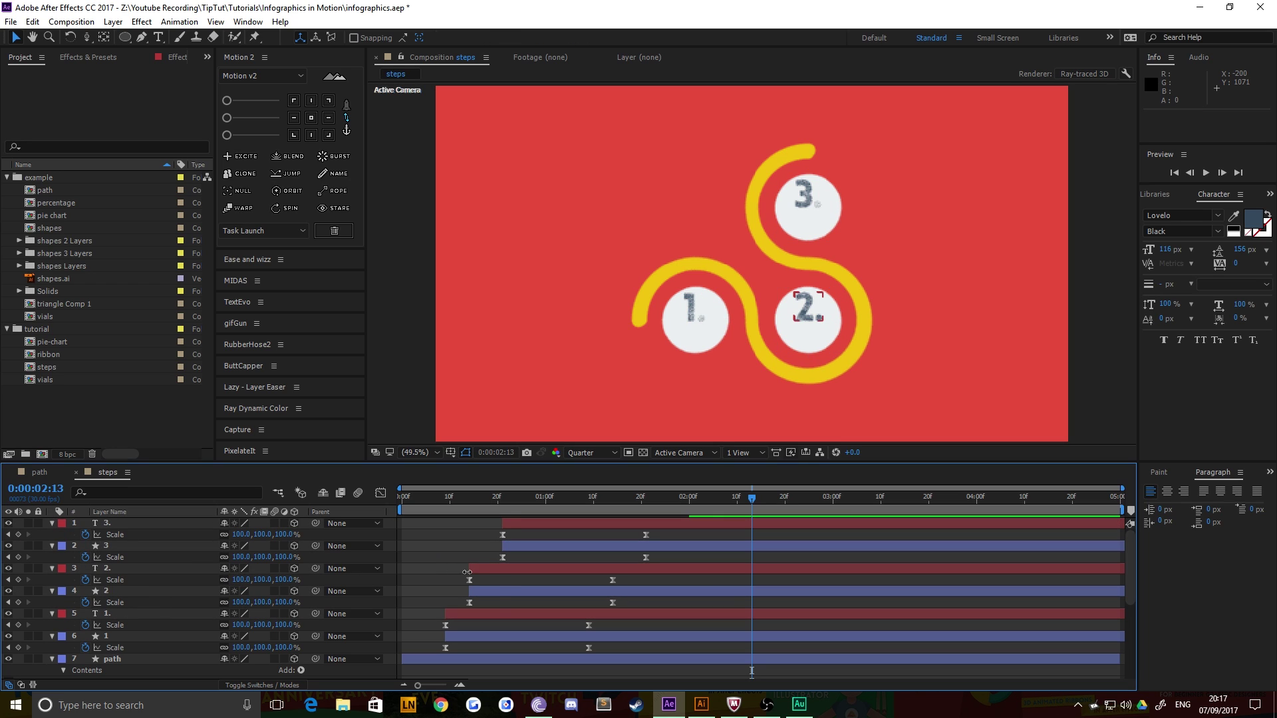
{"action": "left_click", "coordinate": [482, 616]}
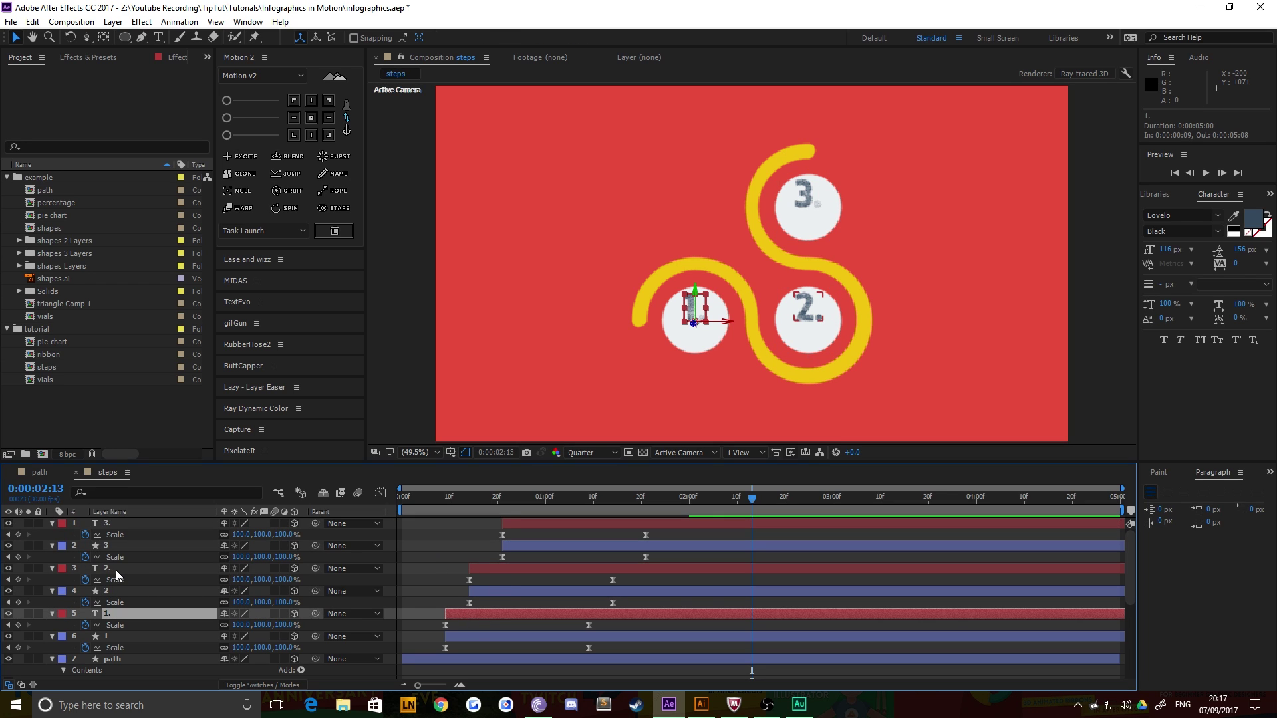
{"action": "left_click", "coordinate": [110, 569], "text": "ctrl"}
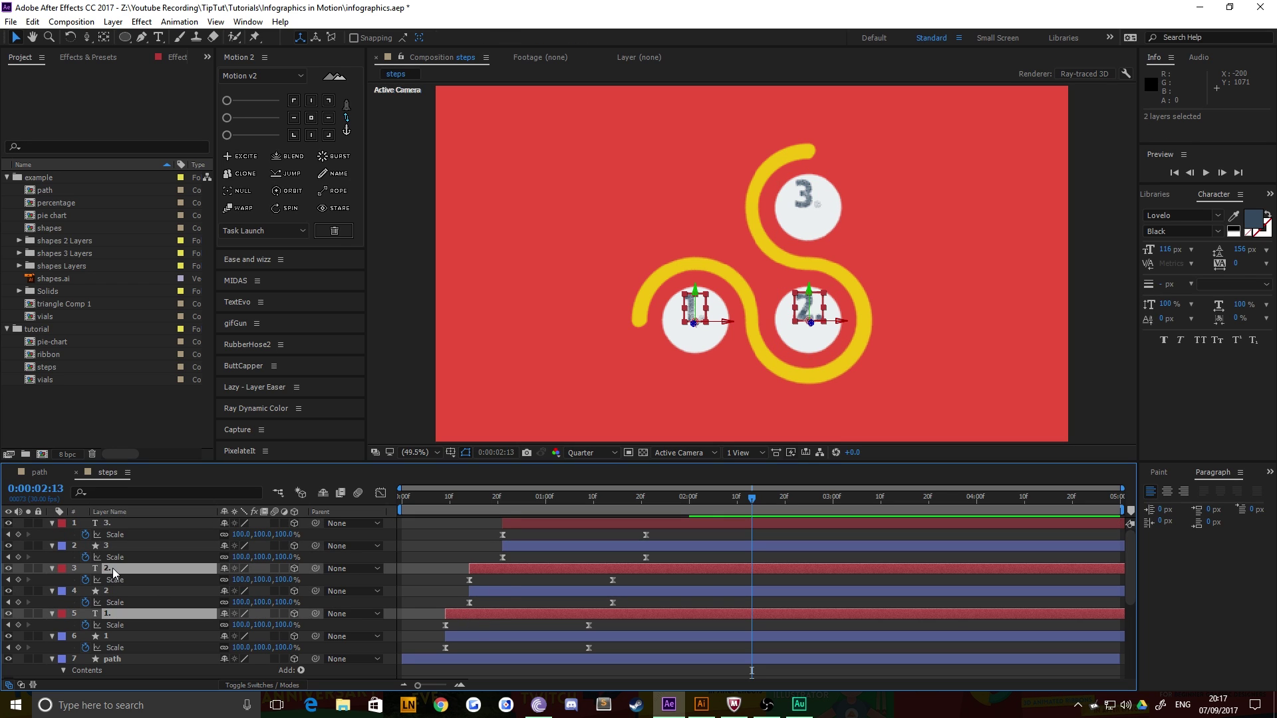
{"action": "left_click", "coordinate": [119, 524], "text": "ctrl"}
Set the selected labels' Extrusion Depth to 25
{"action": "left_click", "coordinate": [52, 524]}
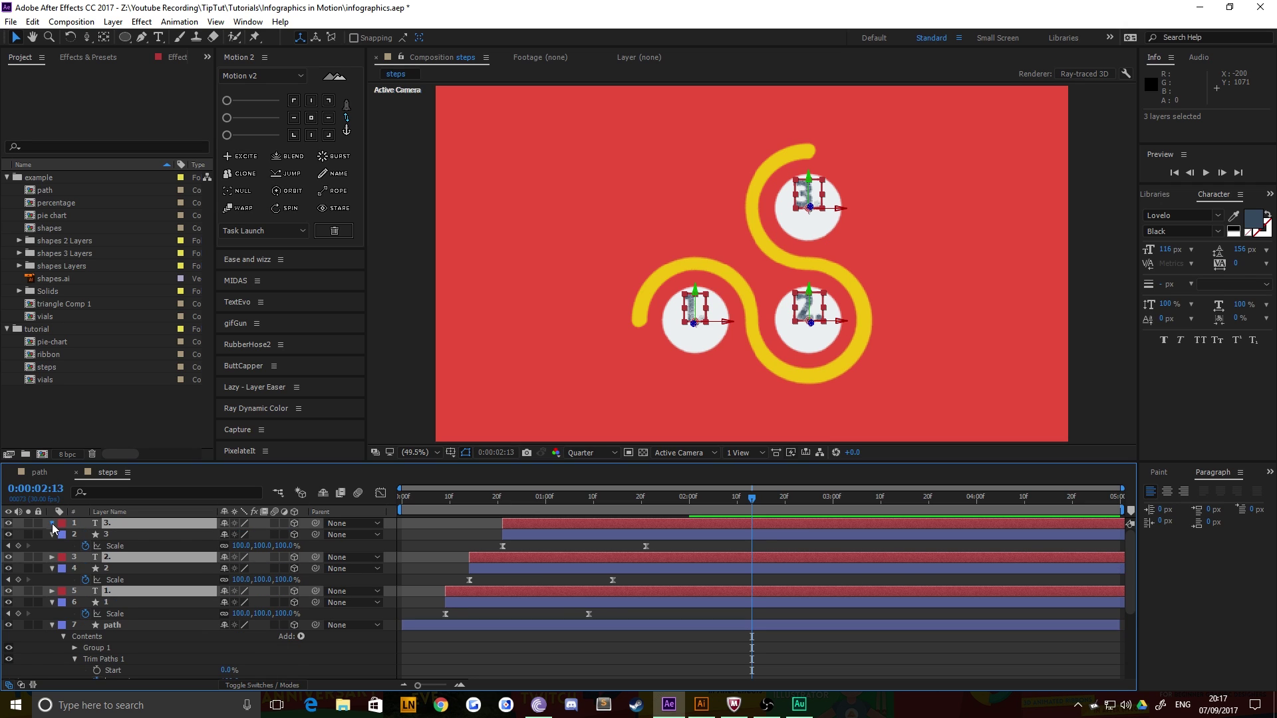
{"action": "left_click", "coordinate": [53, 524]}
{"action": "left_click", "coordinate": [63, 648]}
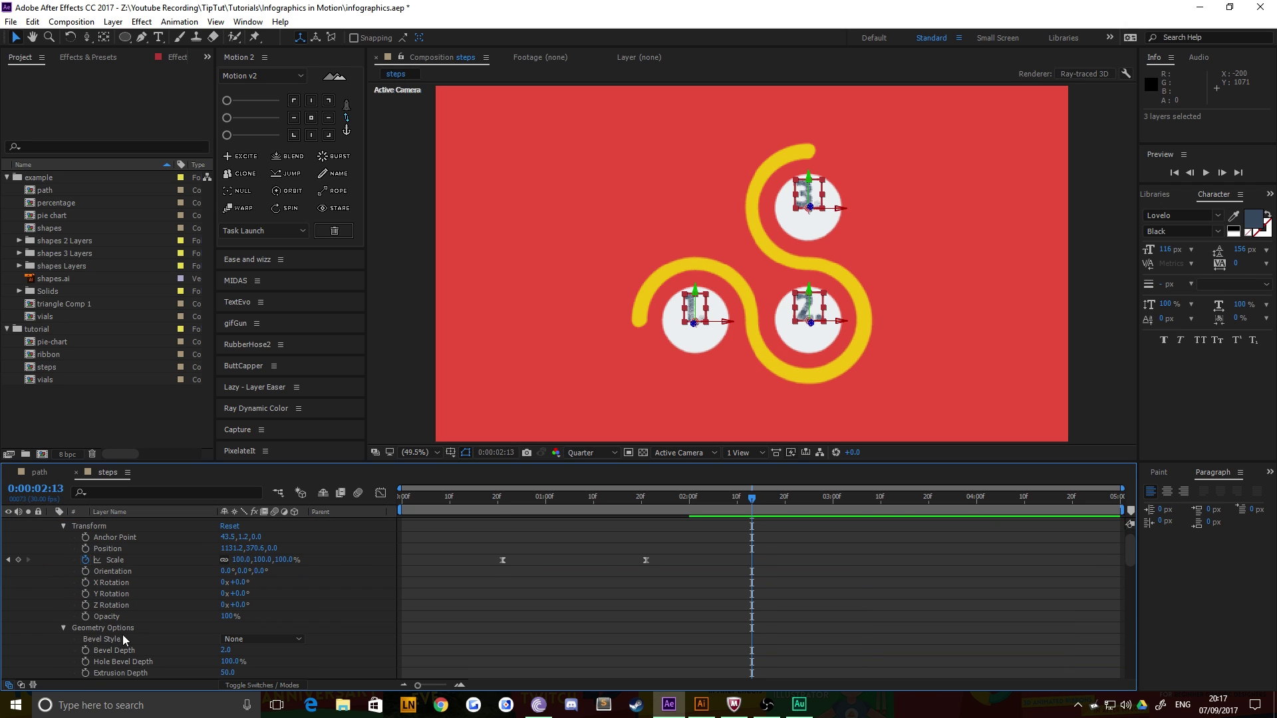
{"action": "left_click", "coordinate": [229, 672]}
{"action": "type", "text": "25"}
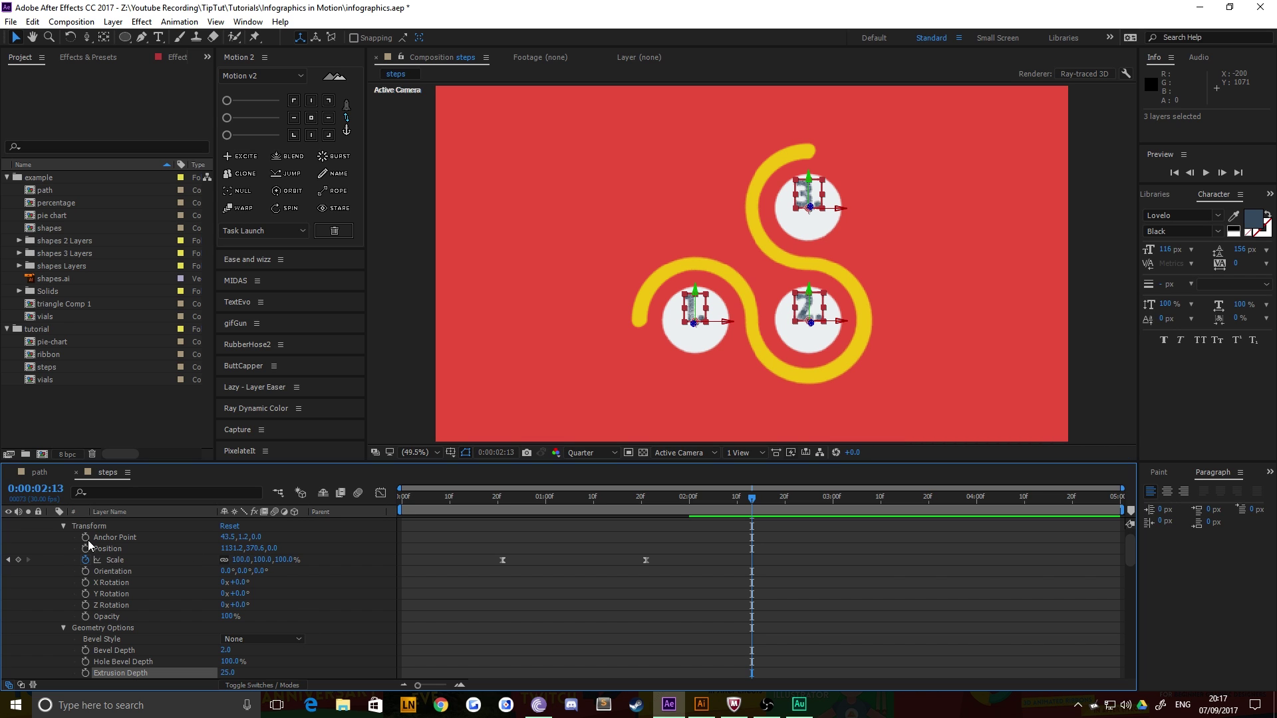
{"action": "left_click", "coordinate": [66, 558]}
Check the geometry options of labels 3., 2. and 1. for the 25 extrusion depth
{"action": "left_click", "coordinate": [130, 672]}
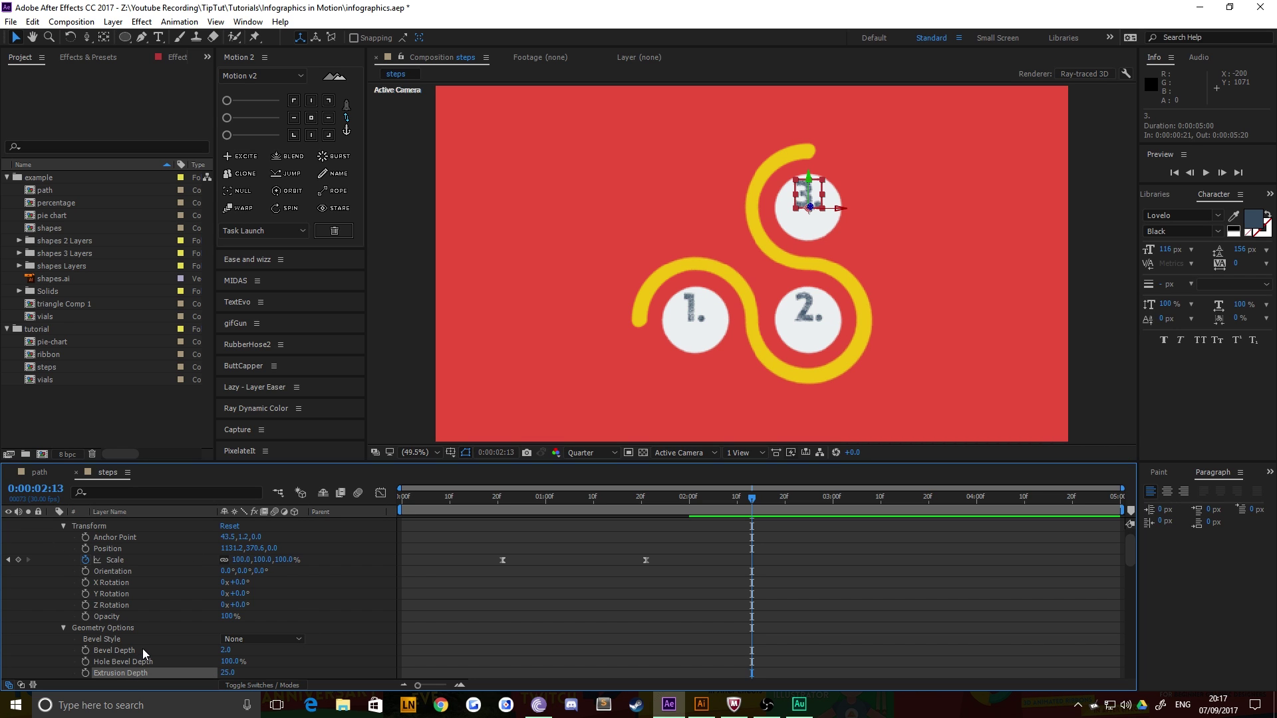
{"action": "key", "text": "u"}
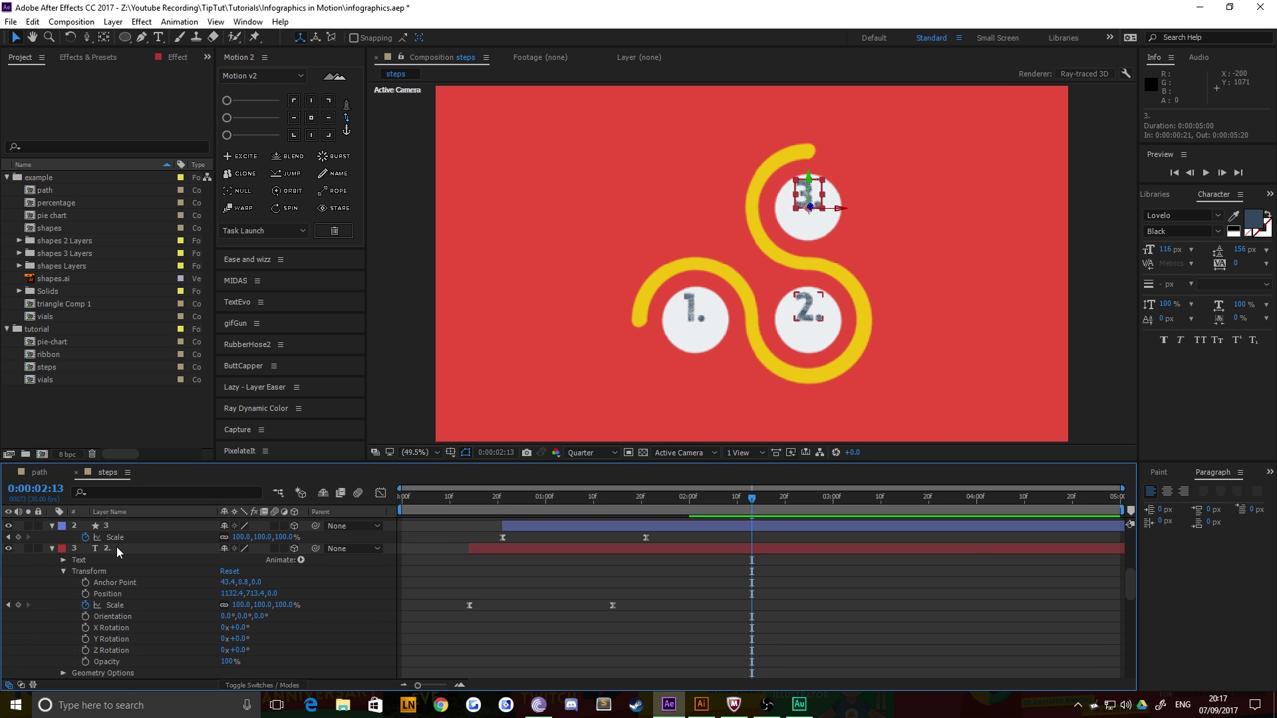
{"action": "left_click", "coordinate": [117, 547]}
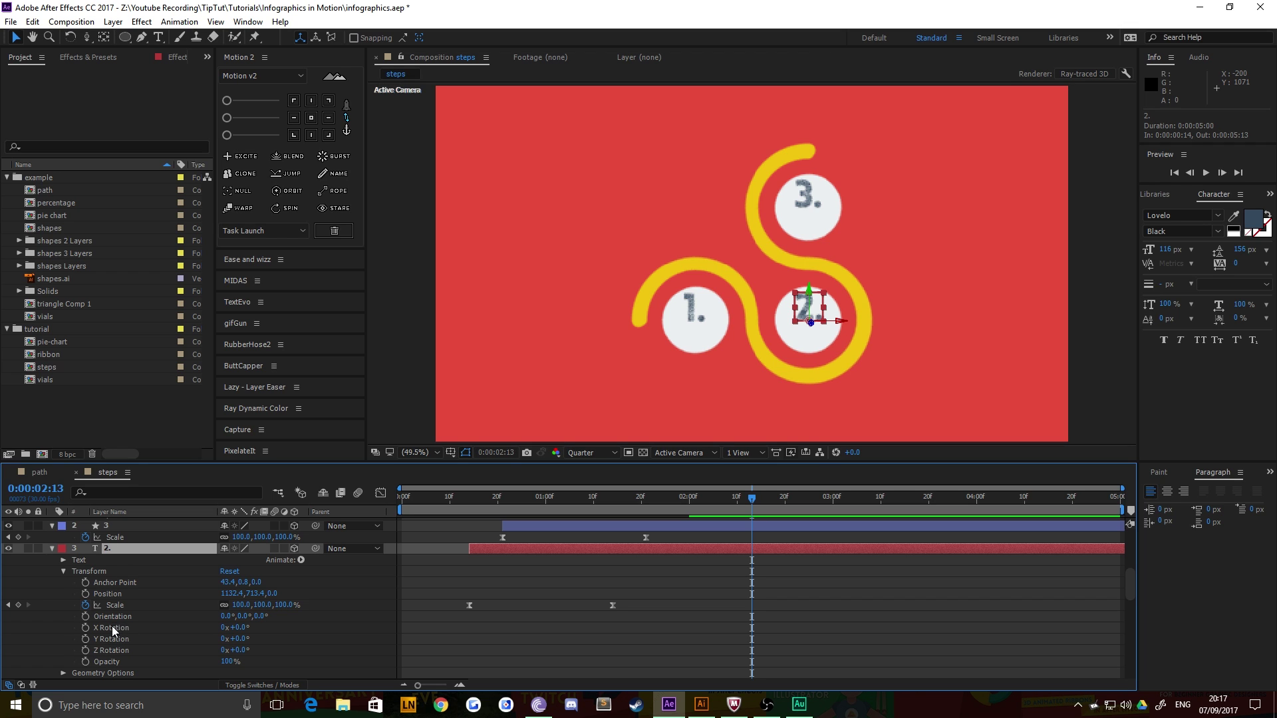
{"action": "scroll", "coordinate": [100, 625], "scroll_direction": "down", "scroll_amount": 2}
{"action": "left_click", "coordinate": [63, 605]}
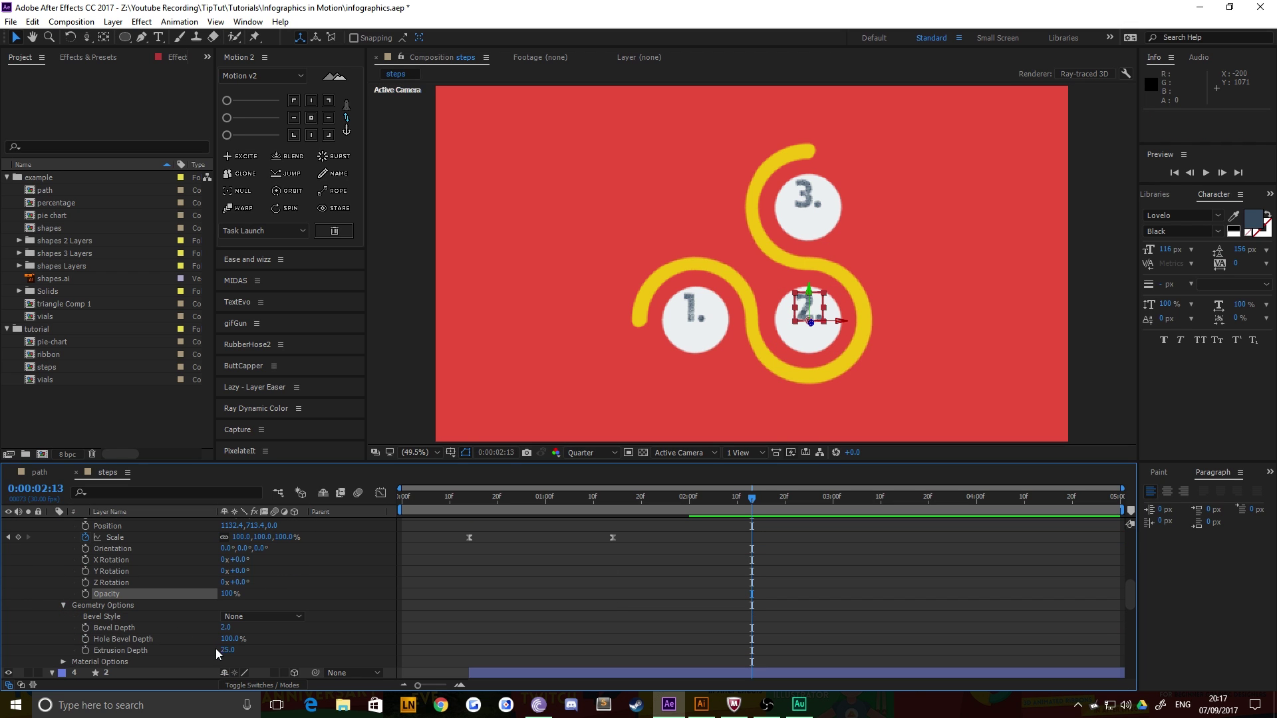
{"action": "scroll", "coordinate": [203, 635], "scroll_direction": "down", "scroll_amount": 3}
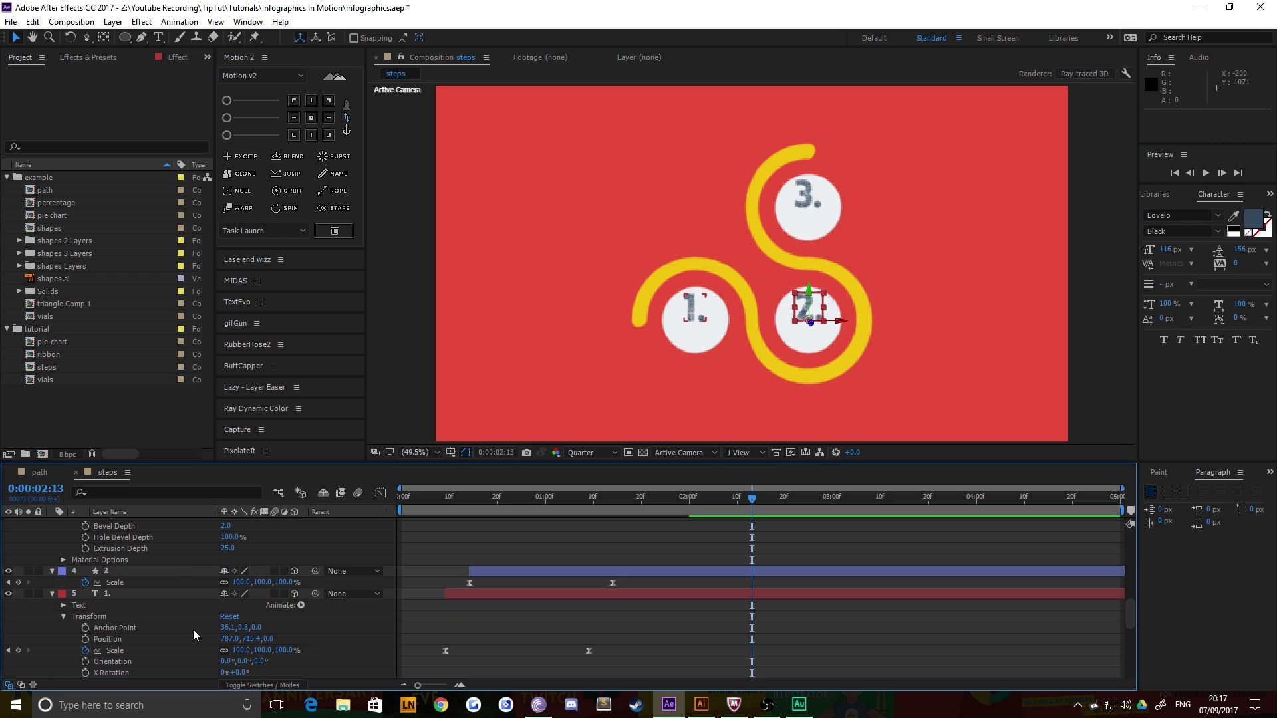
{"action": "left_click", "coordinate": [64, 598]}
{"action": "scroll", "coordinate": [73, 625], "scroll_direction": "down", "scroll_amount": 2}
{"action": "left_click", "coordinate": [64, 648]}
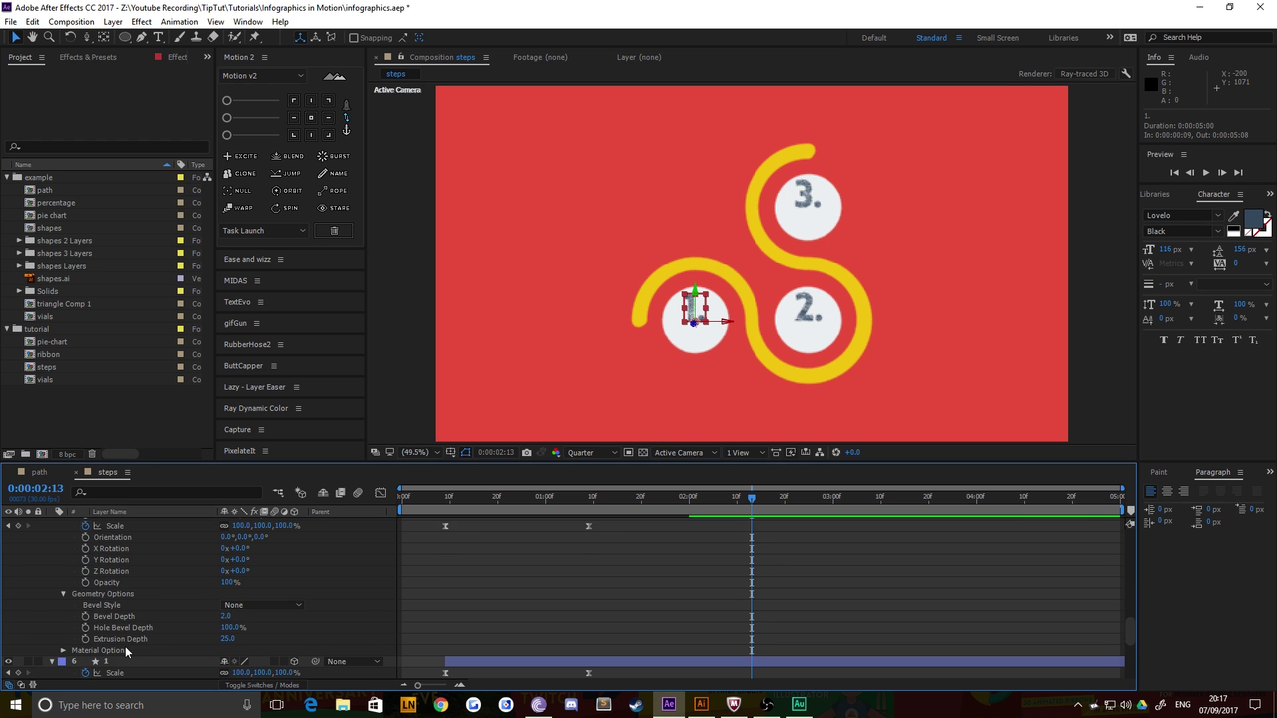
{"action": "scroll", "coordinate": [125, 647], "scroll_direction": "down", "scroll_amount": 1}
{"action": "left_click", "coordinate": [160, 627]}
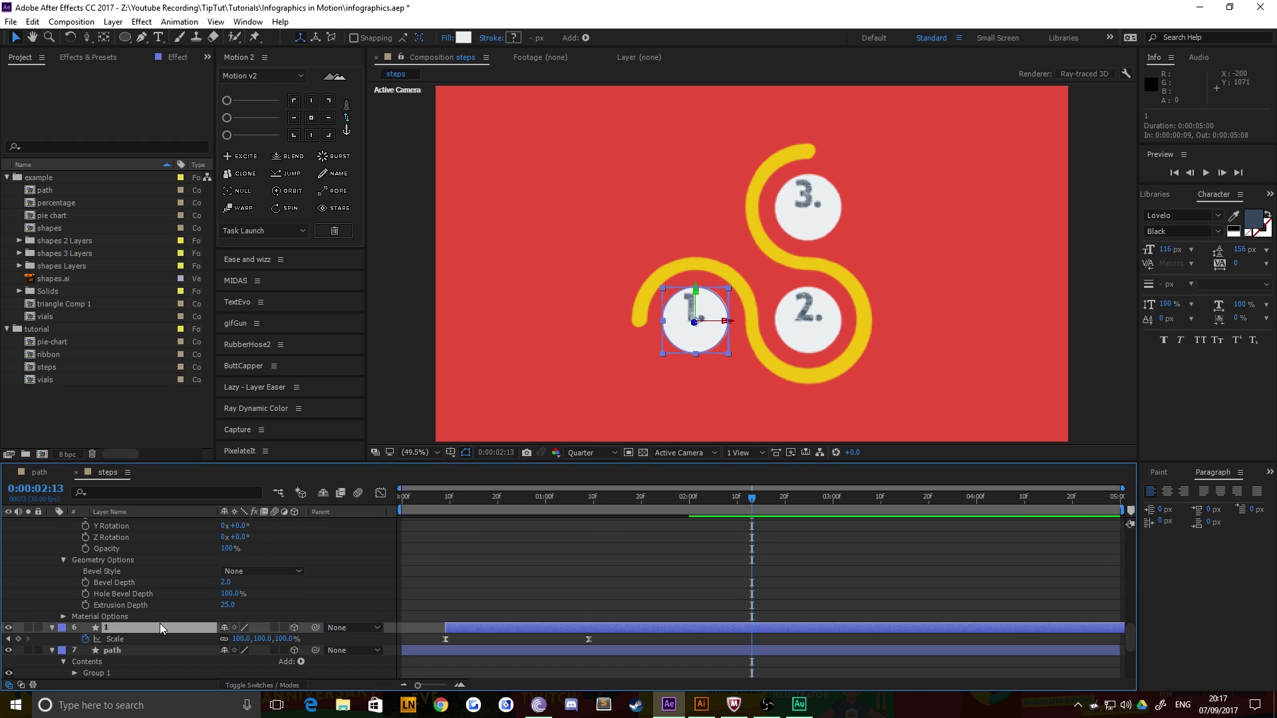
{"action": "scroll", "coordinate": [145, 589], "scroll_direction": "up", "scroll_amount": 10}
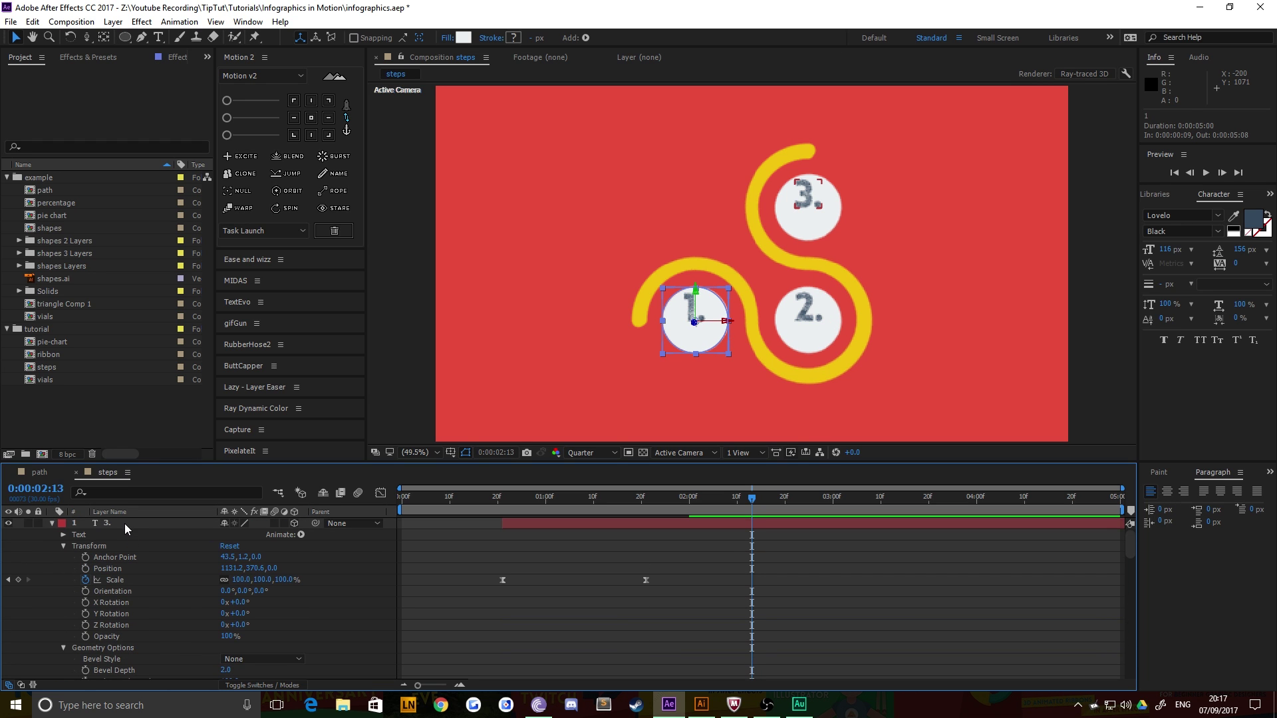
Collapse all layers, show the ribbon's End keyframes and move the time to 3:06
{"action": "key", "text": "ctrl+a"}
{"action": "key", "text": "ctrl+grave"}
{"action": "left_click", "coordinate": [119, 591]}
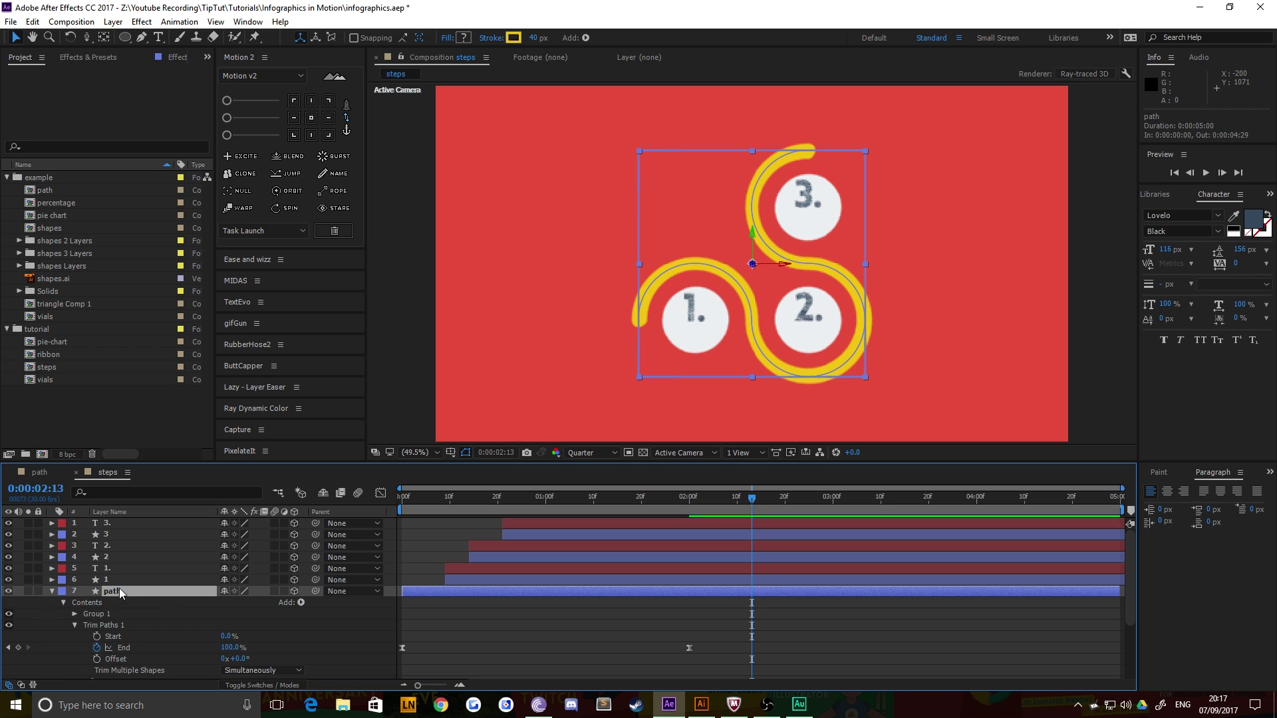
{"action": "key", "text": "u"}
{"action": "left_click", "coordinate": [452, 649]}
{"action": "left_click_drag", "start_coordinate": [421, 501], "coordinate": [318, 496]}
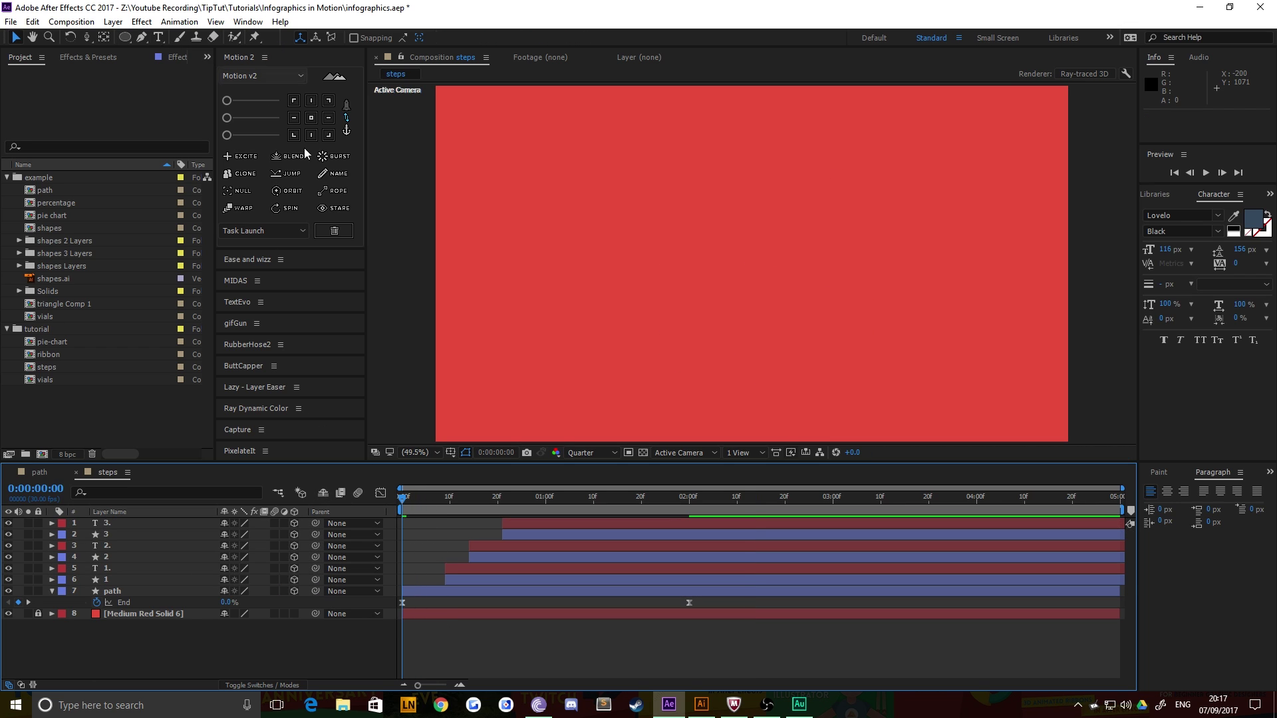
{"action": "left_click", "coordinate": [862, 497]}
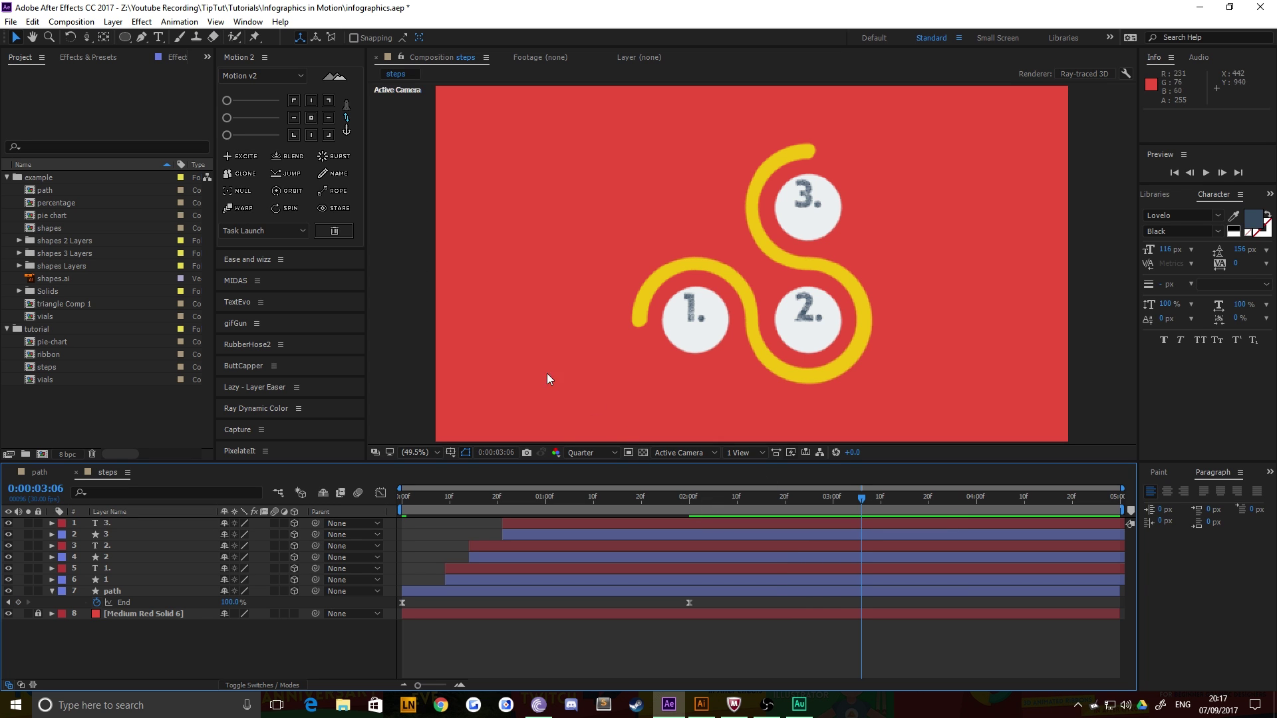
Add a new camera layer with the default camera settings
{"action": "left_click", "coordinate": [113, 21]}
{"action": "mouse_move", "coordinate": [130, 36]}
{"action": "left_click", "coordinate": [372, 81]}
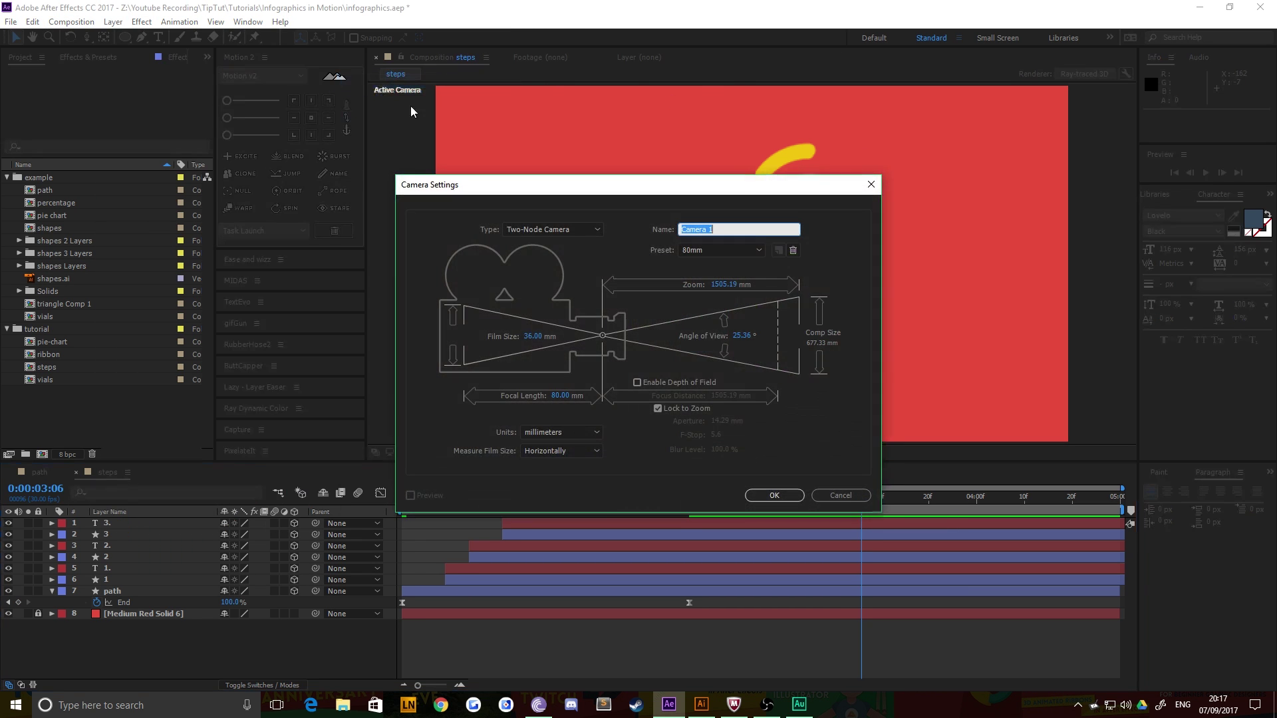
{"action": "key", "text": "Return"}
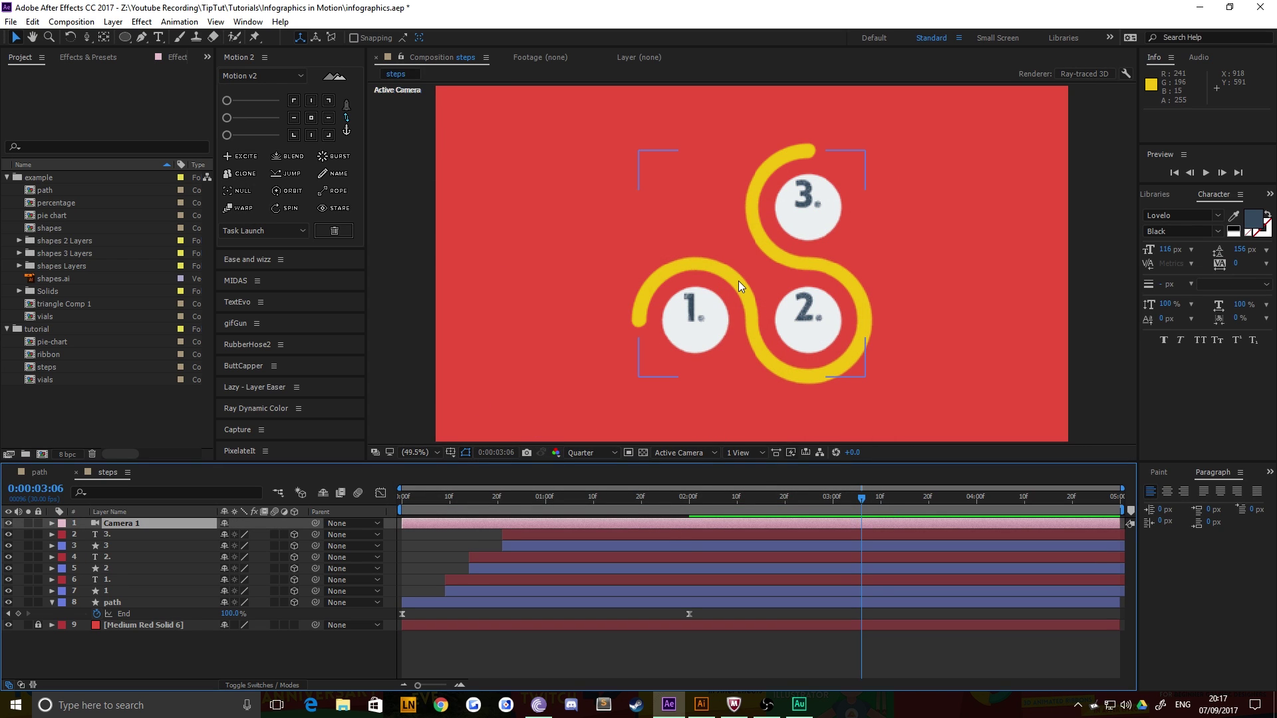
Orbit the camera to look down on the ribbon and numbered pillars
{"action": "key", "text": "c"}
{"action": "key", "text": "c"}
{"action": "left_click_drag", "start_coordinate": [758, 381], "coordinate": [757, 306]}
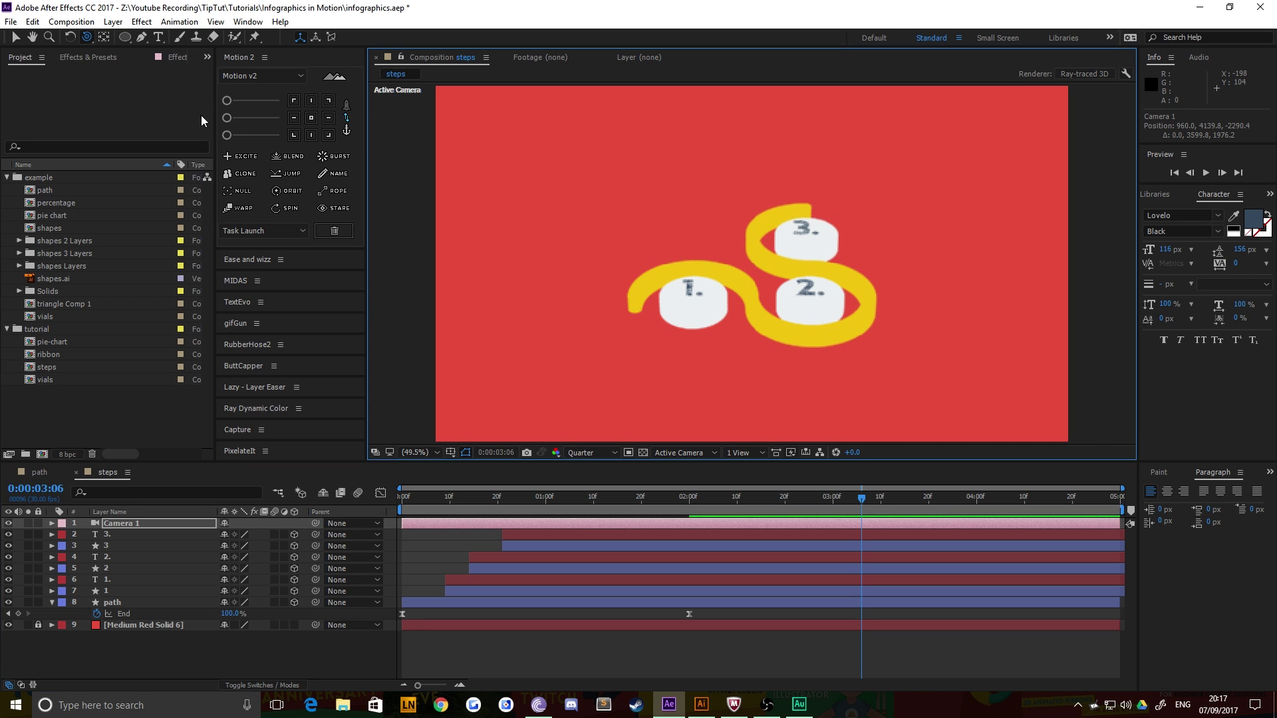
{"action": "key", "text": "v"}
{"action": "left_click", "coordinate": [771, 305]}
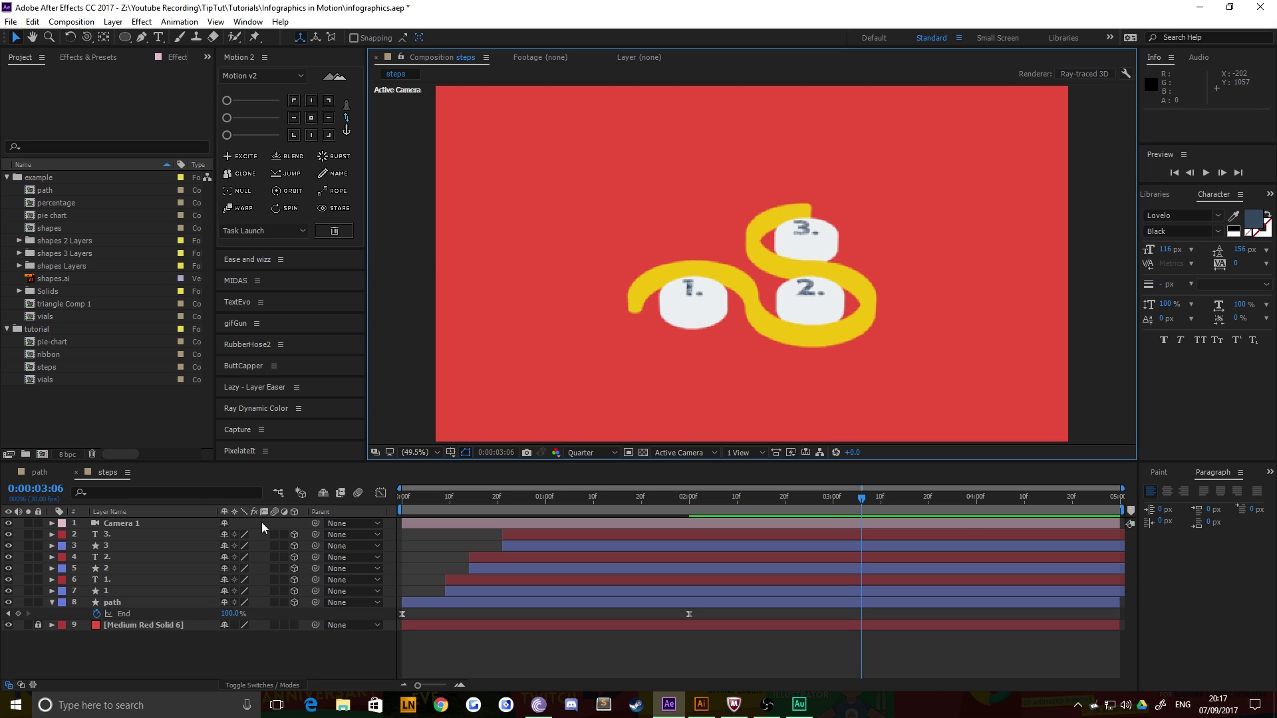
{"action": "left_click", "coordinate": [219, 532]}
{"action": "left_click", "coordinate": [116, 596]}
{"action": "left_click", "coordinate": [116, 596], "text": "ctrl"}
{"action": "left_click", "coordinate": [110, 591]}
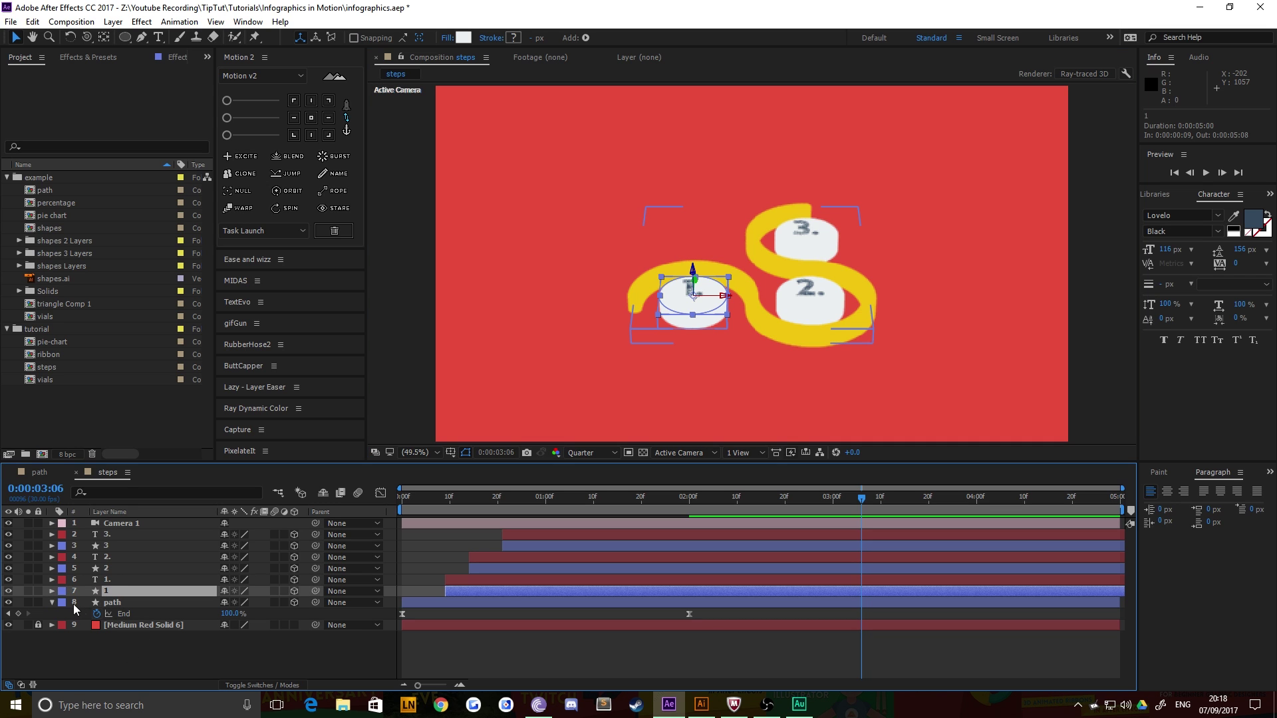
{"action": "left_click", "coordinate": [112, 602]}
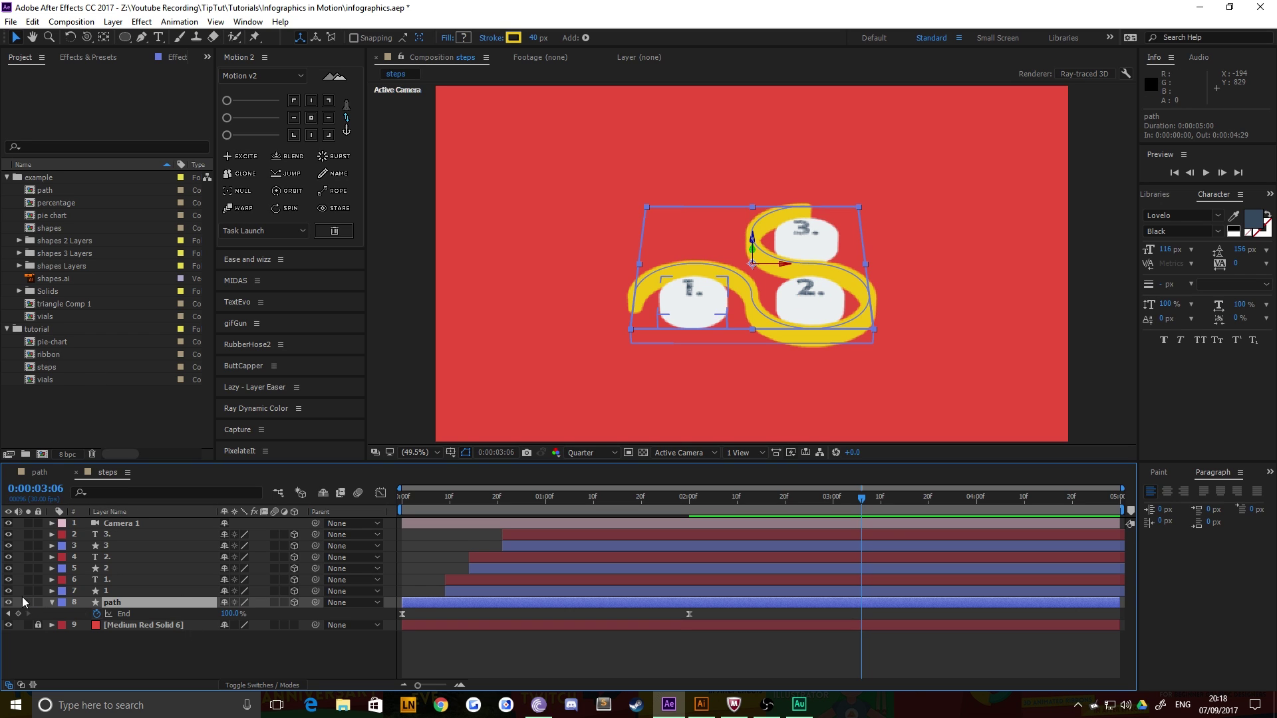
Add a Side Color to the ribbon's Path 1 and set it to orange F39C12
{"action": "left_click", "coordinate": [52, 602]}
{"action": "left_click", "coordinate": [52, 603]}
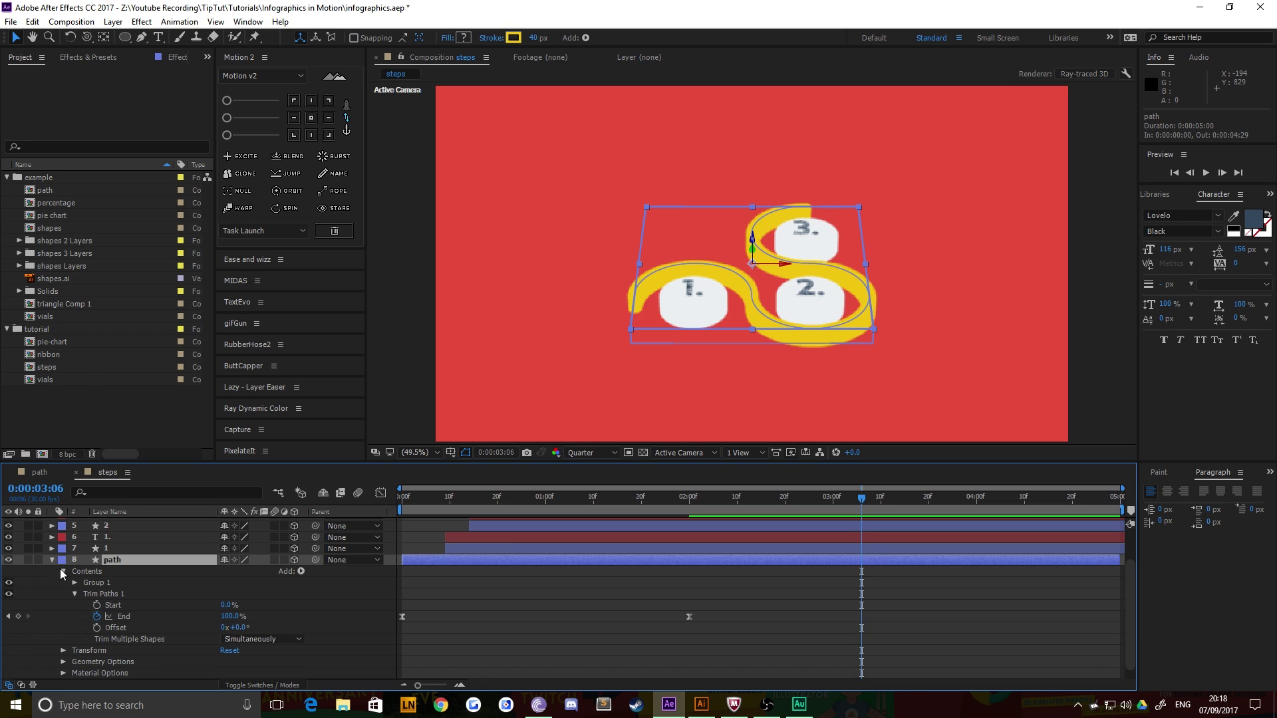
{"action": "left_click", "coordinate": [77, 584]}
{"action": "left_click", "coordinate": [83, 590]}
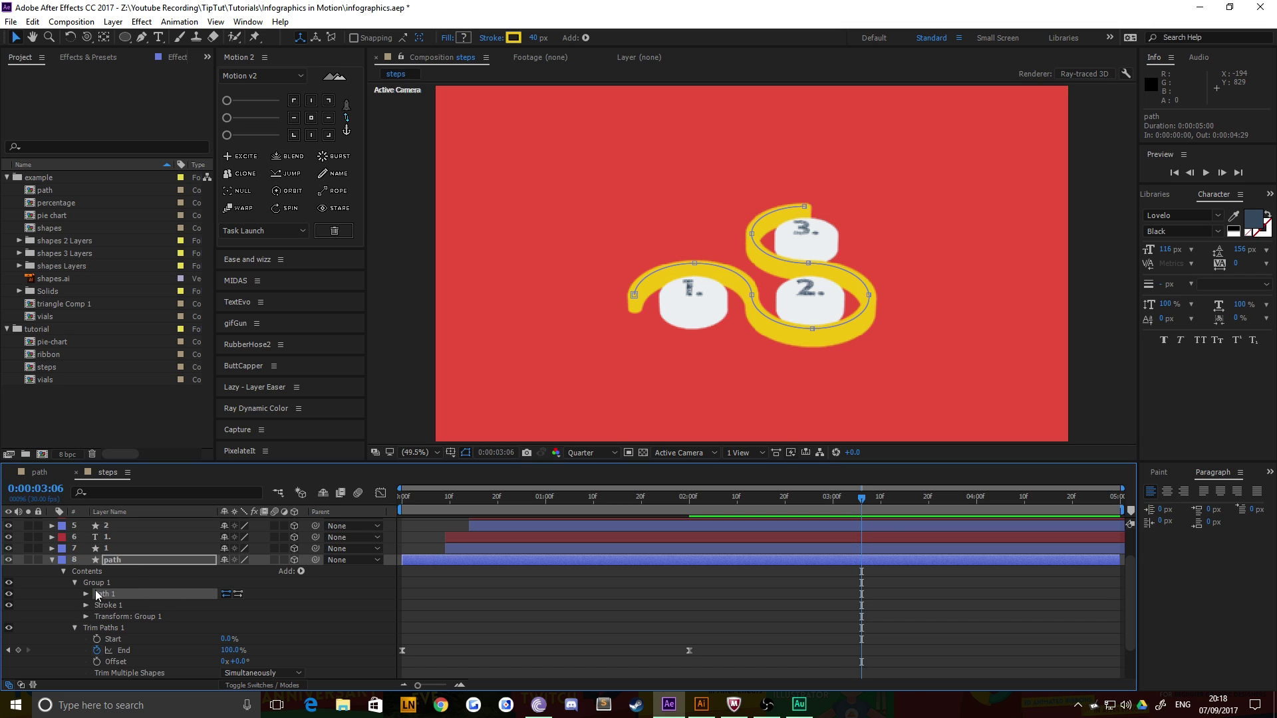
{"action": "left_click", "coordinate": [301, 570]}
{"action": "mouse_move", "coordinate": [373, 391]}
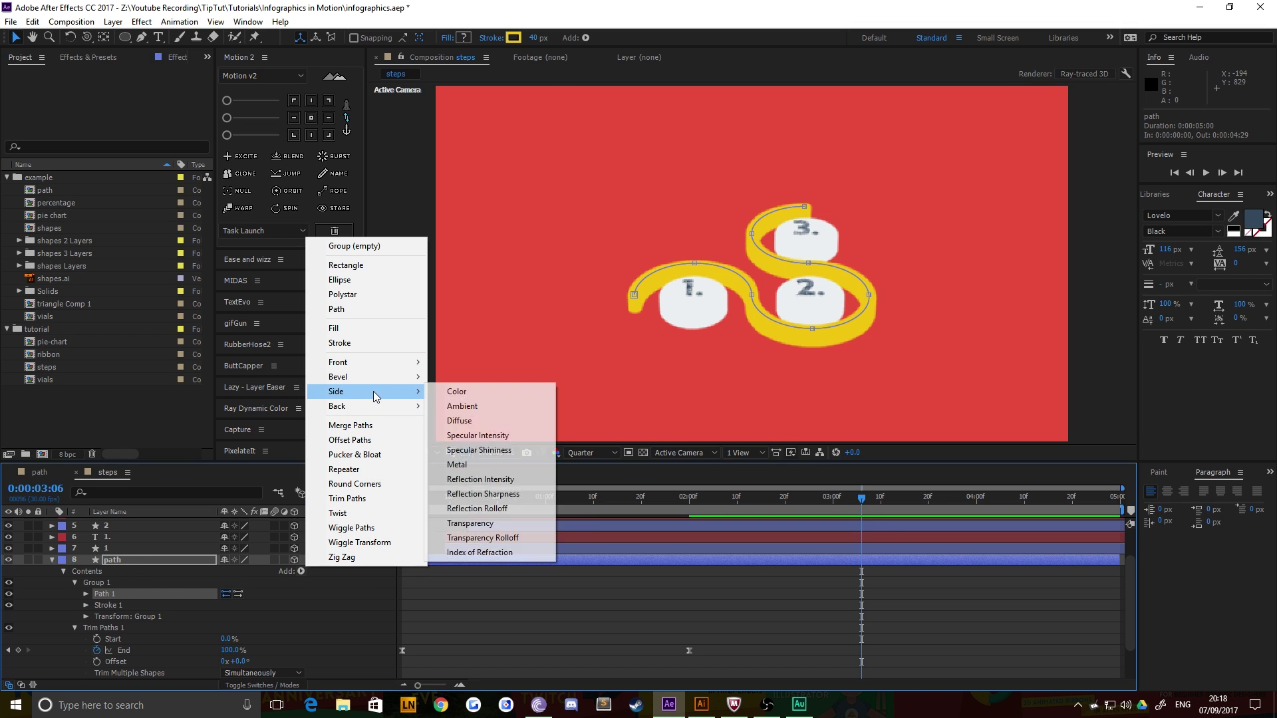
{"action": "left_click", "coordinate": [469, 389]}
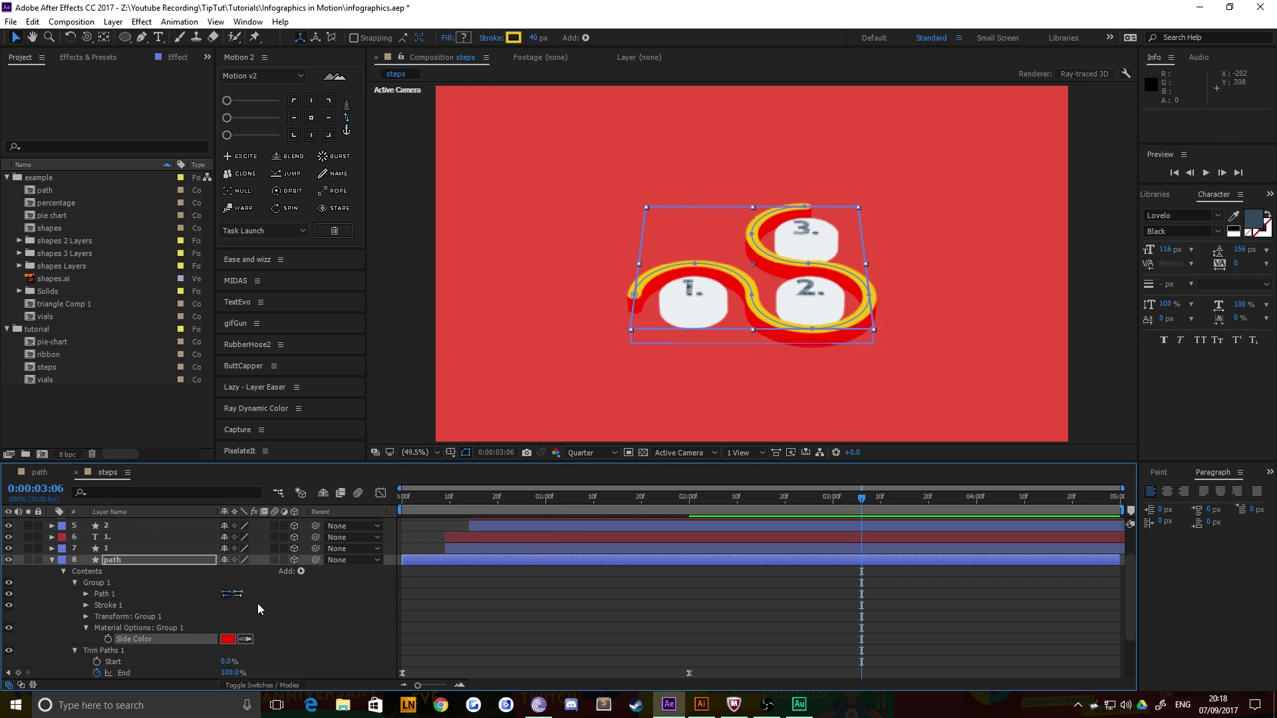
{"action": "left_click", "coordinate": [441, 705]}
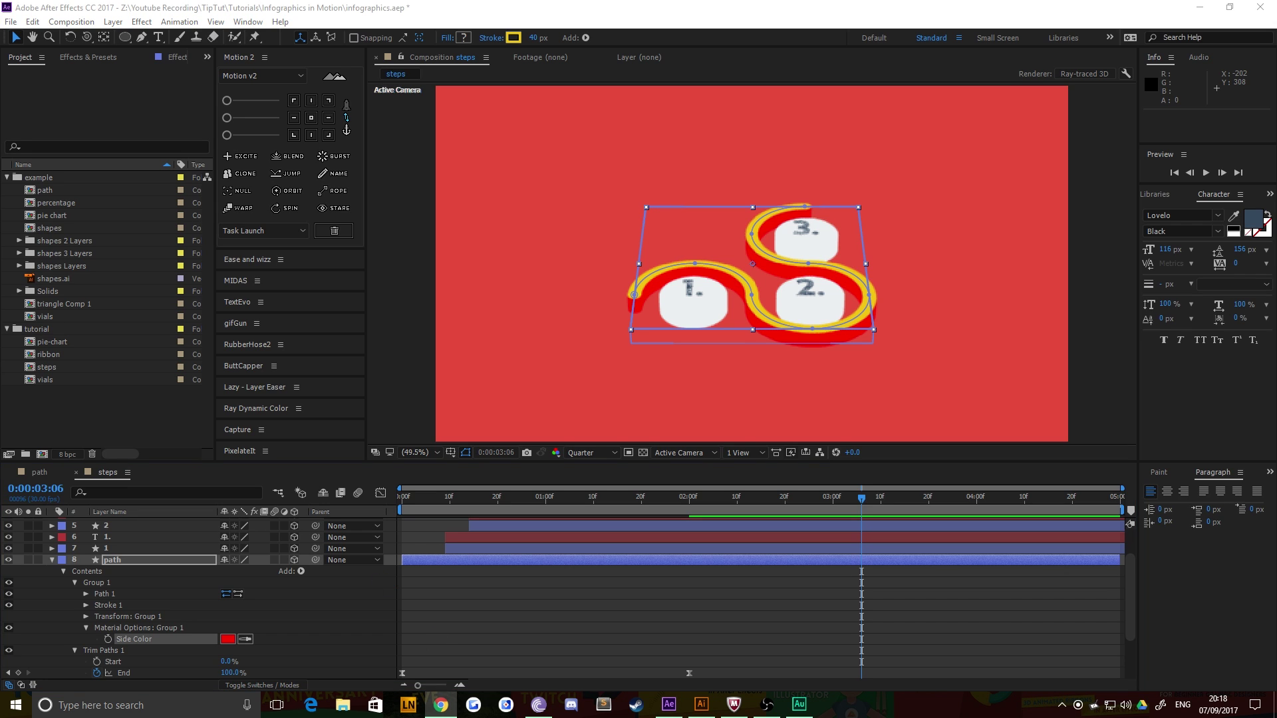
{"action": "left_click", "coordinate": [226, 639]}
{"action": "type", "text": "F39C12"}
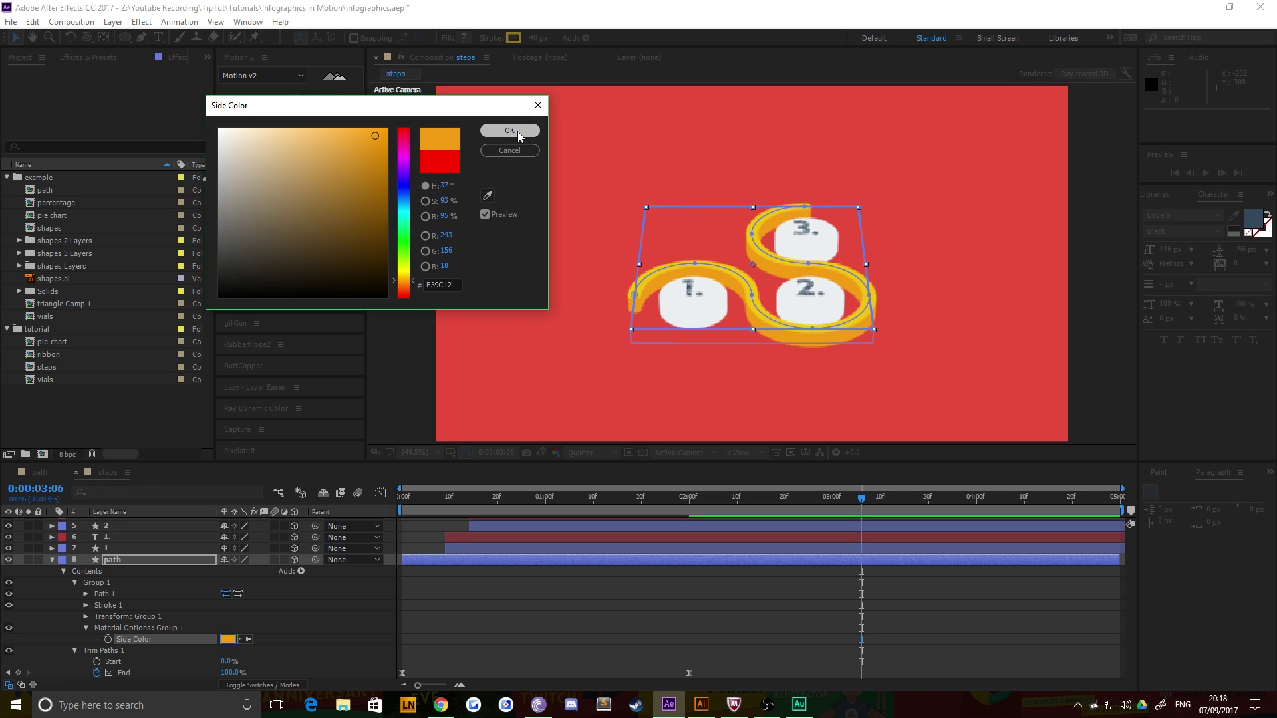
{"action": "left_click", "coordinate": [518, 133]}
{"action": "left_click", "coordinate": [407, 276]}
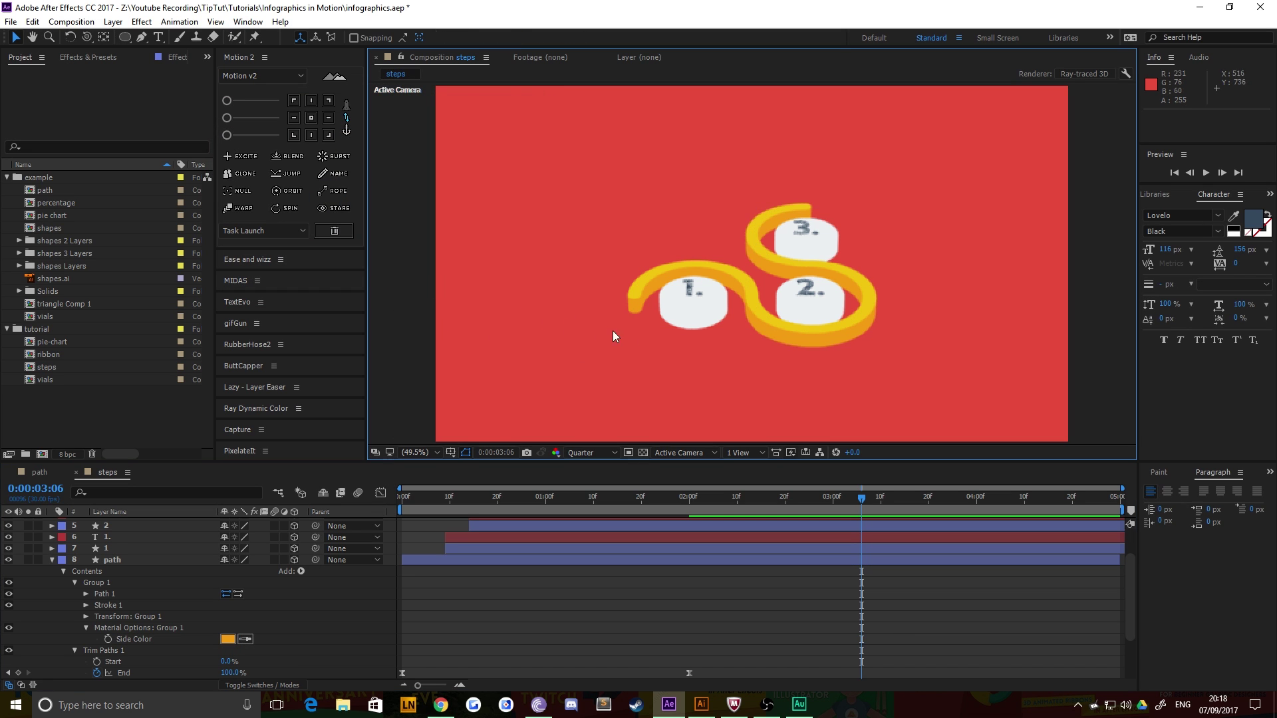
Select the three pillar layers 1, 2 and 3
{"action": "left_click", "coordinate": [761, 313]}
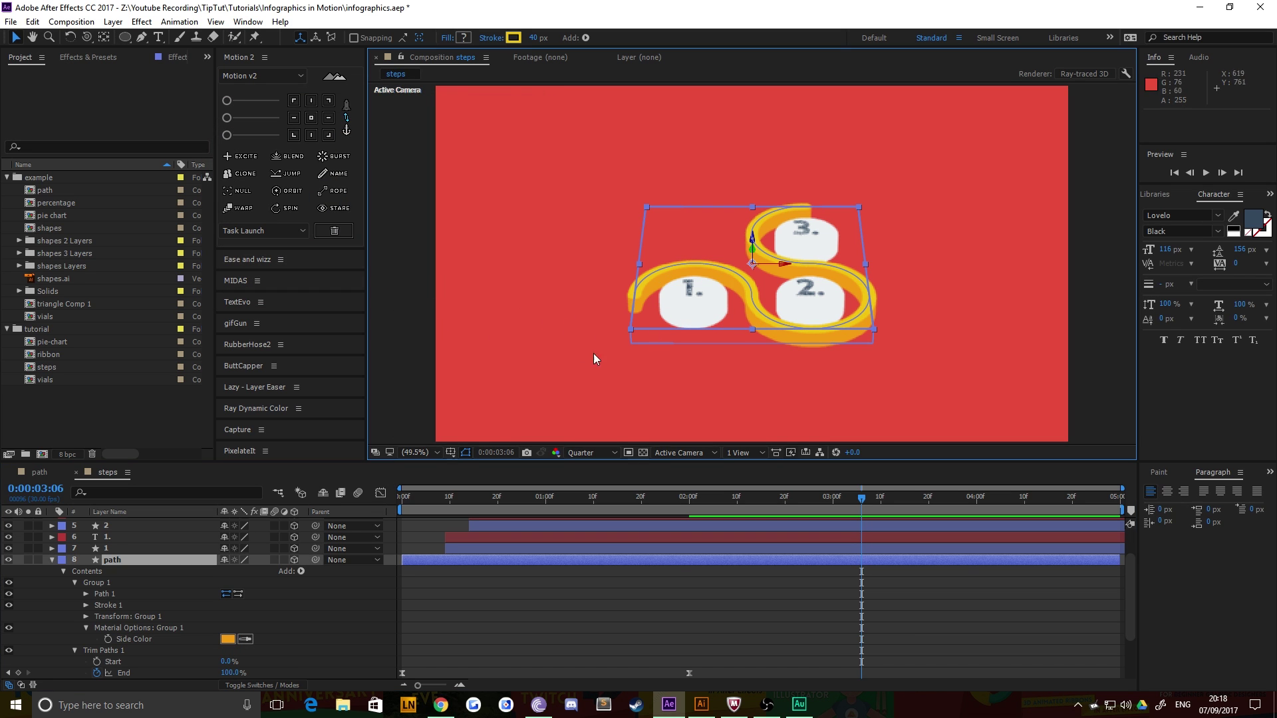
{"action": "left_click", "coordinate": [106, 548]}
{"action": "scroll", "coordinate": [132, 611], "scroll_direction": "up", "scroll_amount": 1}
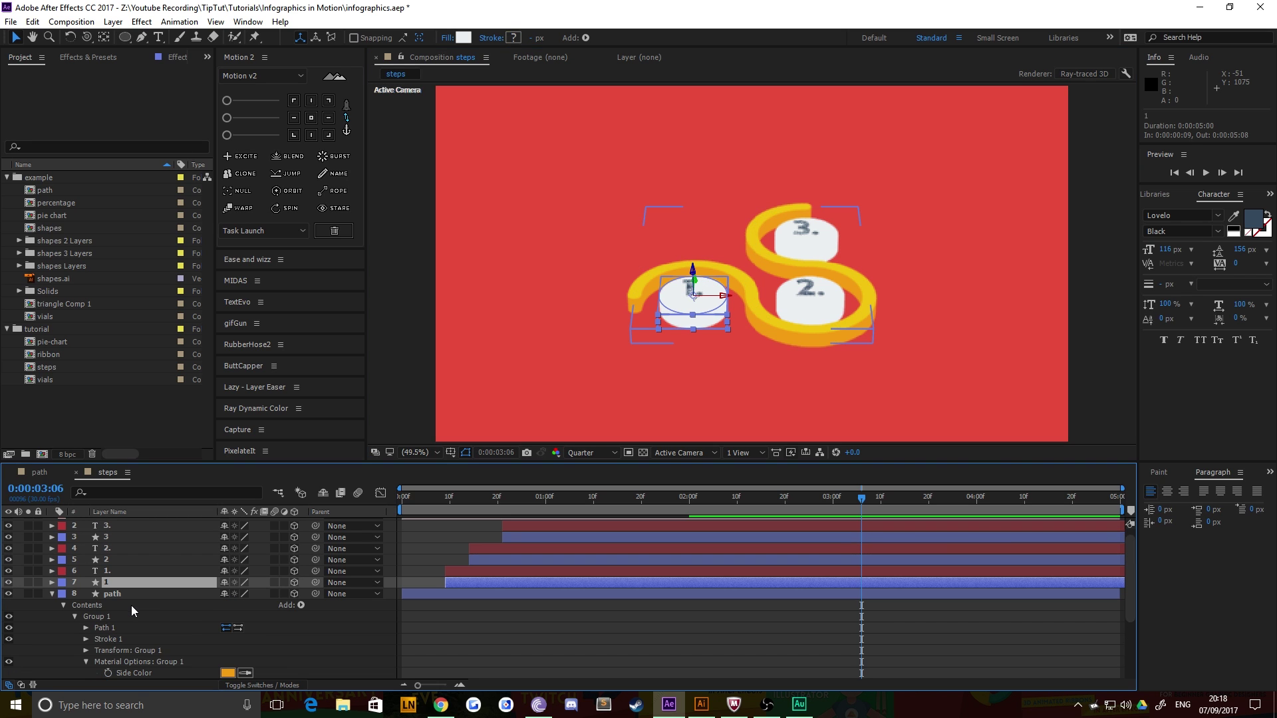
{"action": "scroll", "coordinate": [133, 611], "scroll_direction": "up", "scroll_amount": 1}
{"action": "left_click", "coordinate": [120, 568], "text": "ctrl"}
{"action": "left_click", "coordinate": [157, 545], "text": "ctrl"}
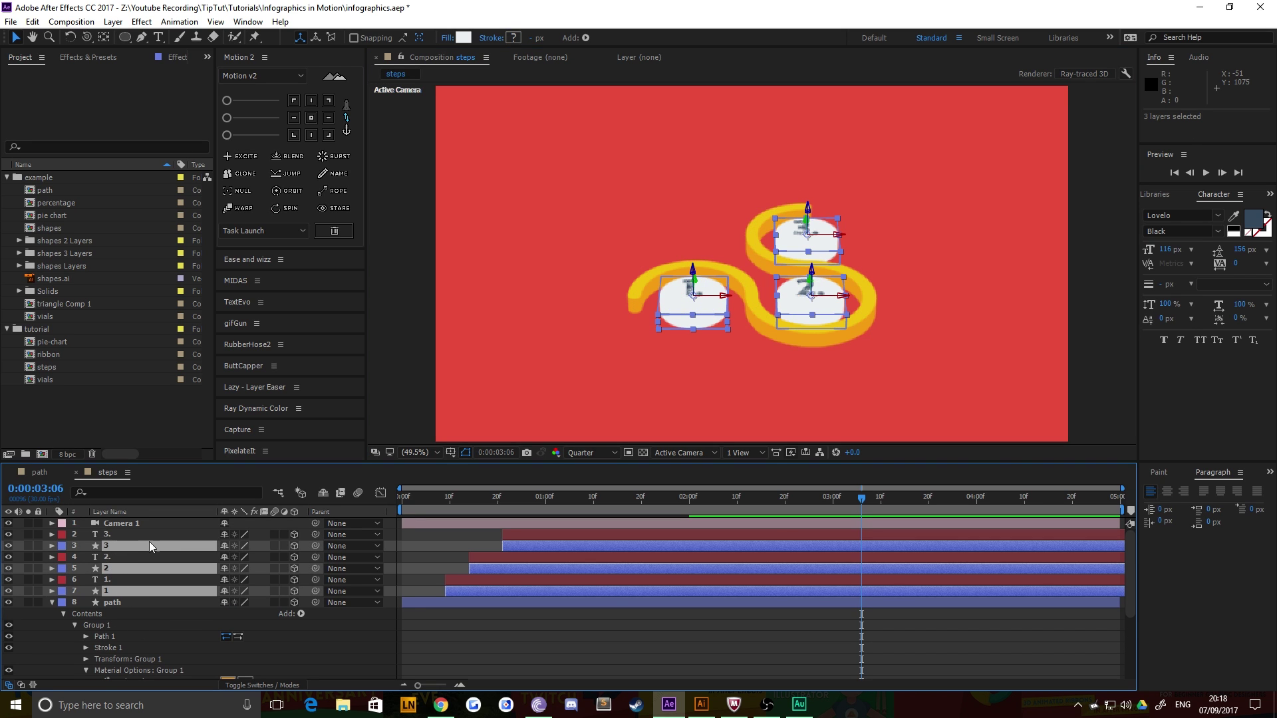
{"action": "scroll", "coordinate": [187, 599], "scroll_direction": "down", "scroll_amount": 6}
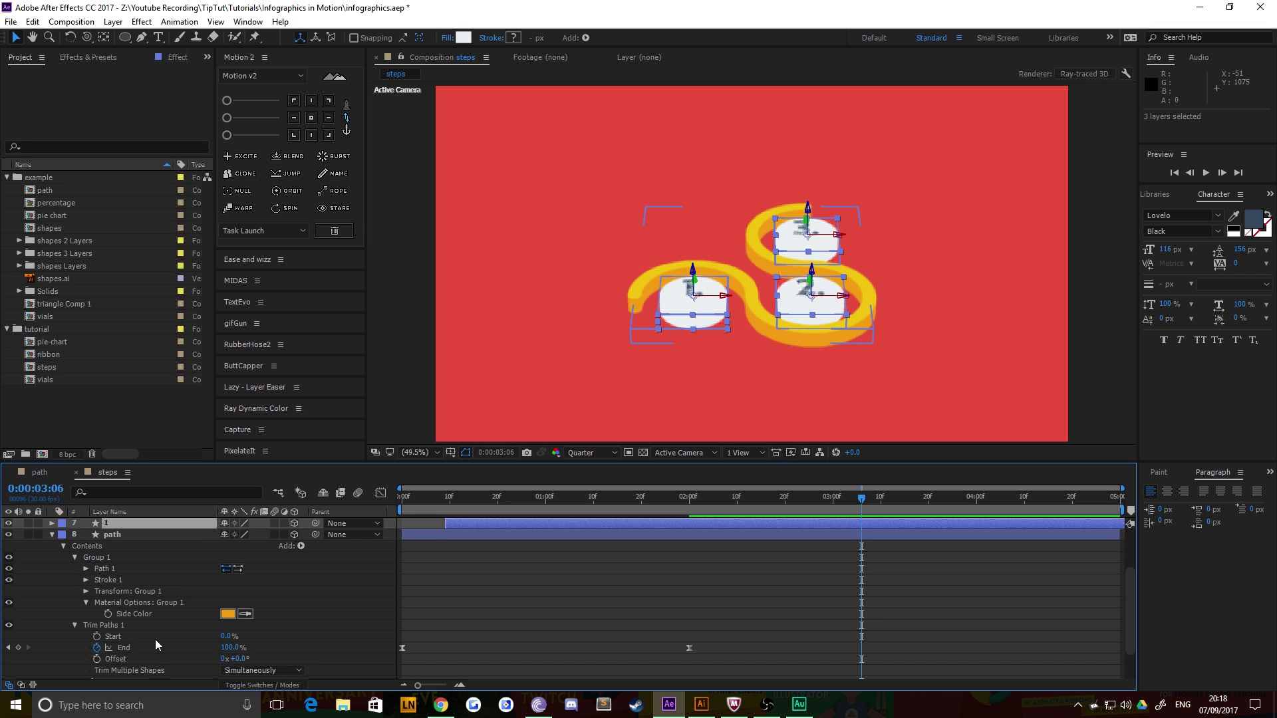
{"action": "left_click", "coordinate": [122, 603]}
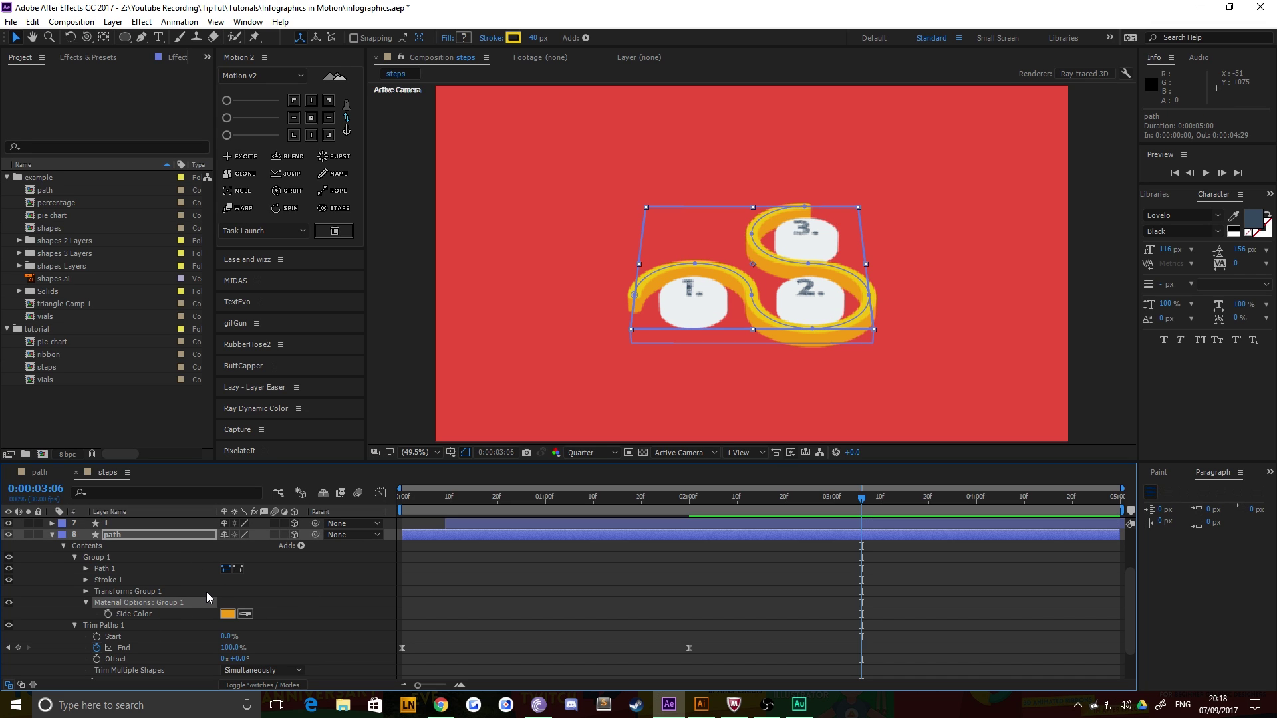
{"action": "scroll", "coordinate": [154, 591], "scroll_direction": "up", "scroll_amount": 6}
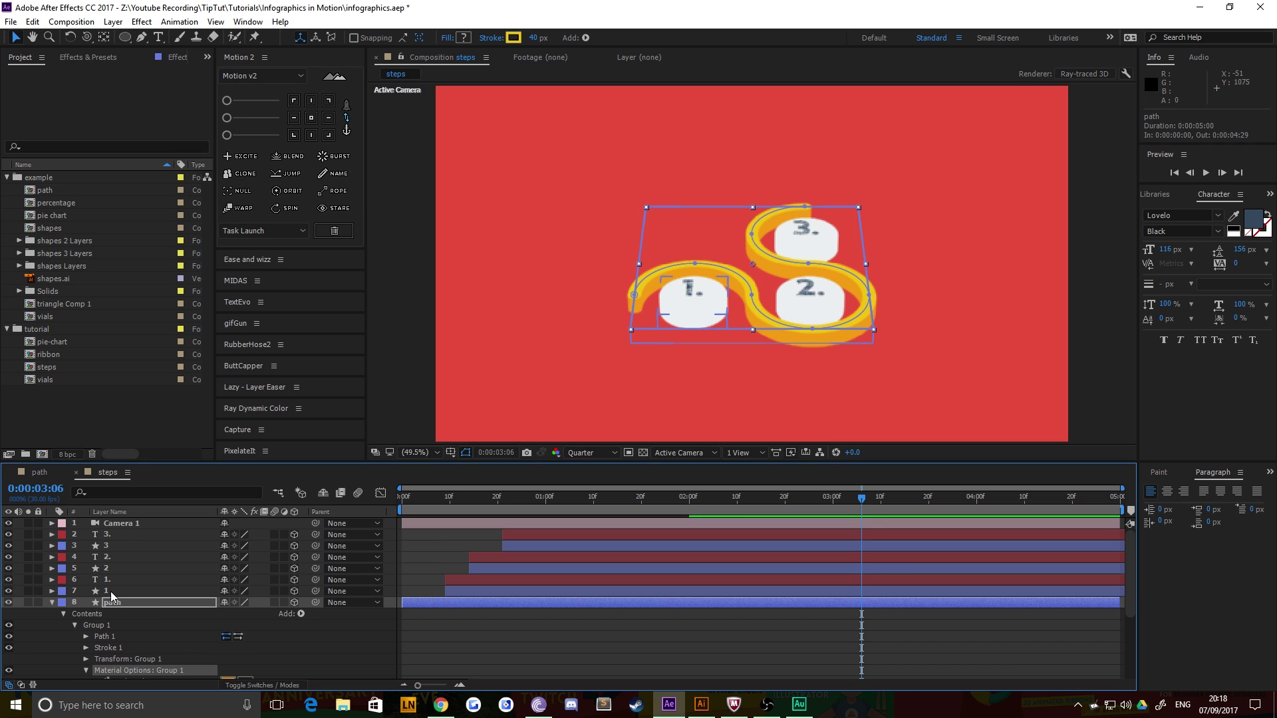
{"action": "left_click", "coordinate": [111, 592]}
{"action": "left_click", "coordinate": [110, 569], "text": "ctrl"}
{"action": "left_click", "coordinate": [112, 546], "text": "ctrl"}
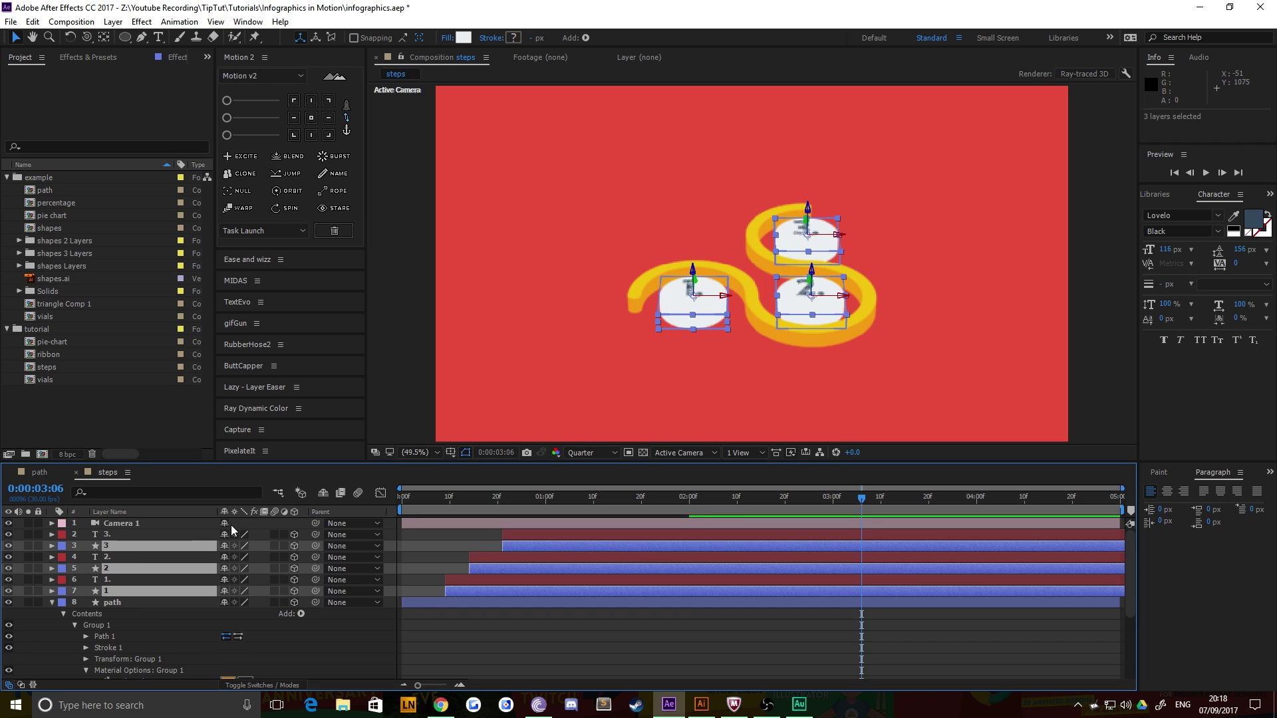
Expand pillar 1's contents and remove its Group 2
{"action": "left_click", "coordinate": [52, 591]}
{"action": "scroll", "coordinate": [104, 622], "scroll_direction": "down", "scroll_amount": 3}
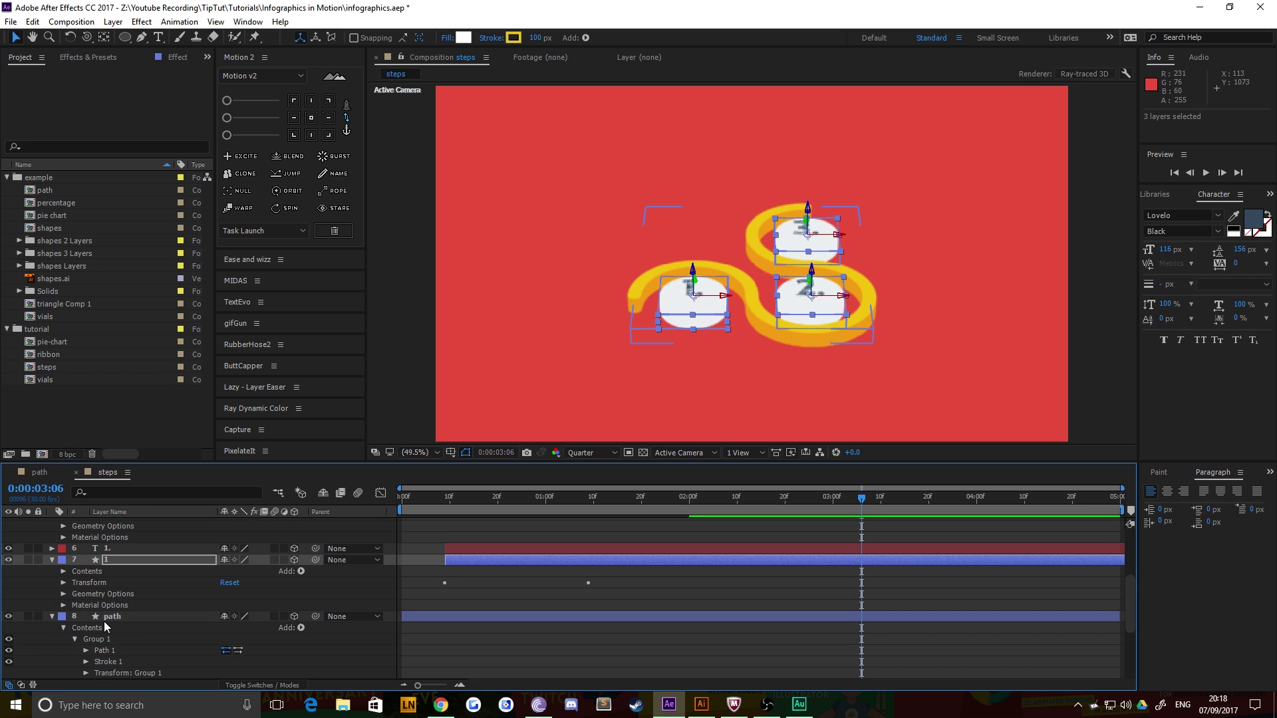
{"action": "scroll", "coordinate": [104, 621], "scroll_direction": "up", "scroll_amount": 3}
{"action": "left_click", "coordinate": [70, 605]}
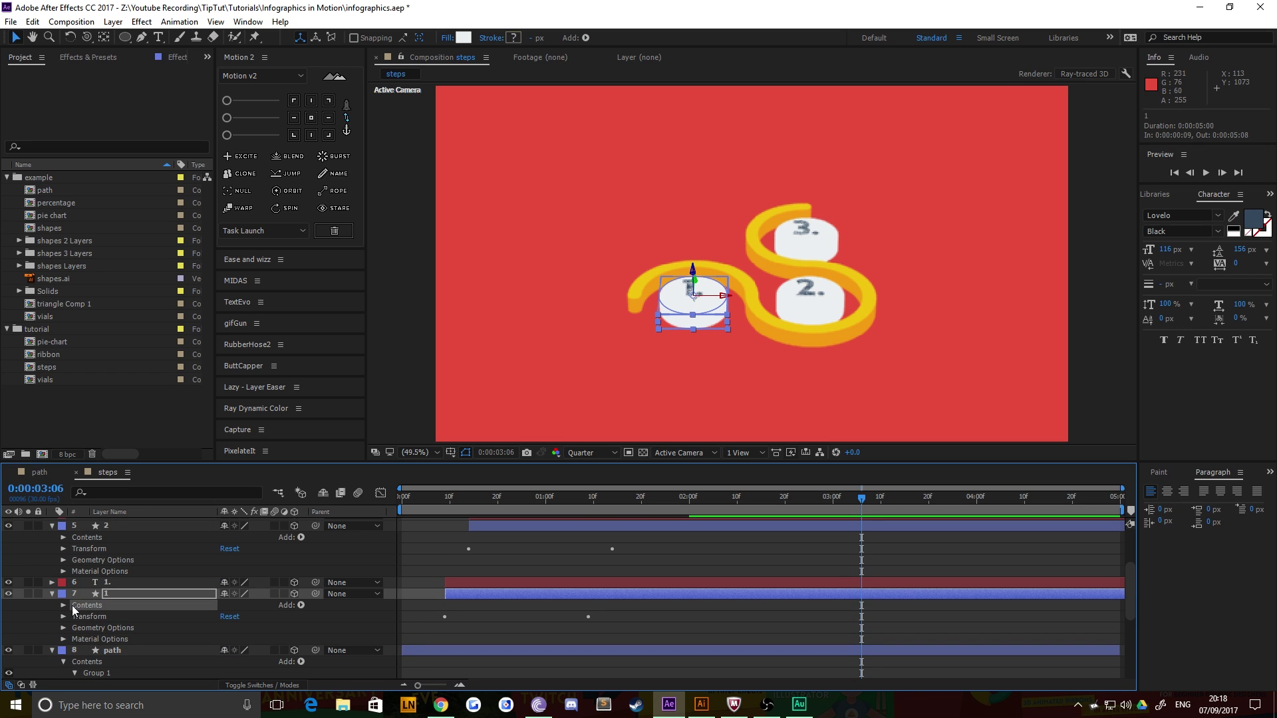
{"action": "left_click", "coordinate": [63, 605]}
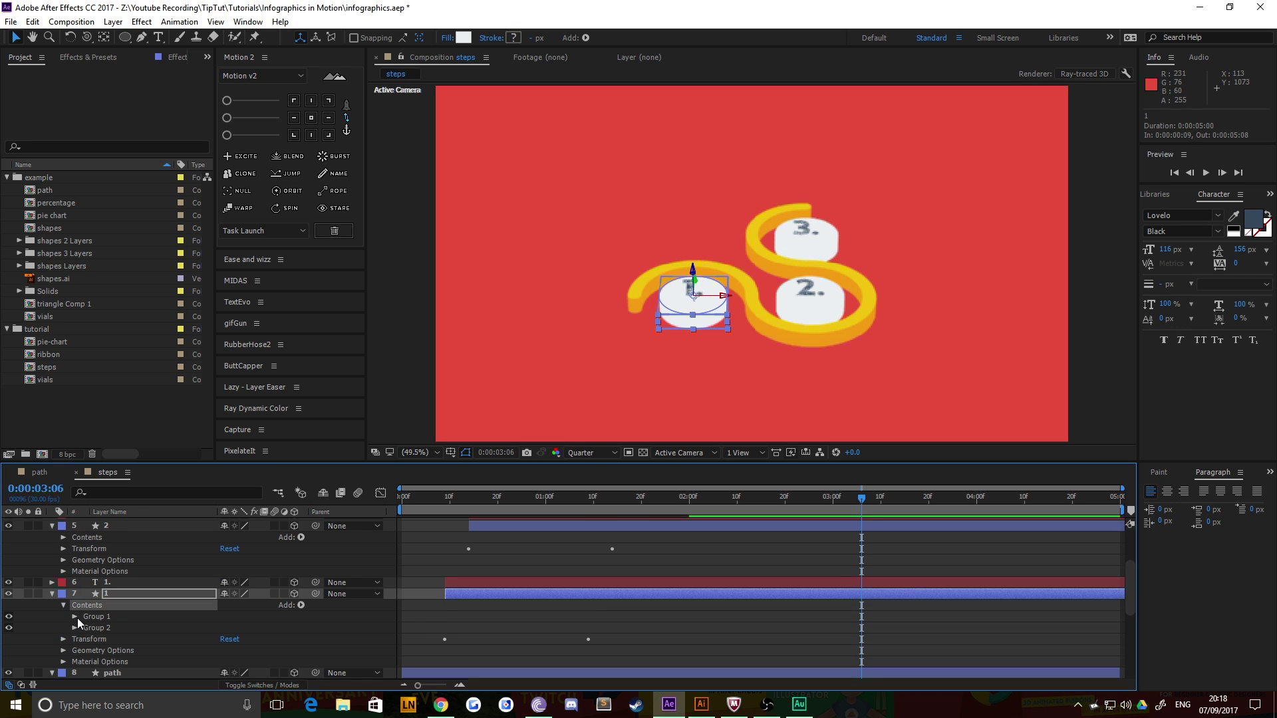
{"action": "left_click", "coordinate": [74, 617]}
{"action": "left_click", "coordinate": [106, 629]}
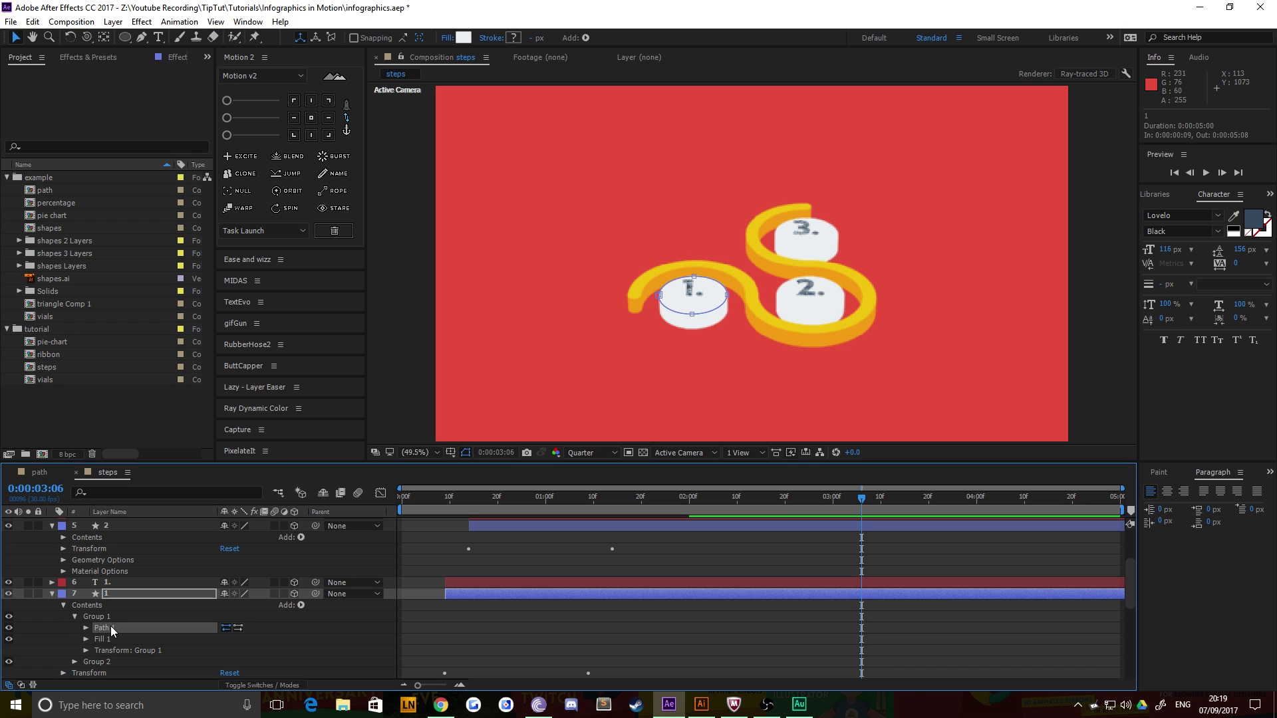
{"action": "left_click", "coordinate": [95, 664]}
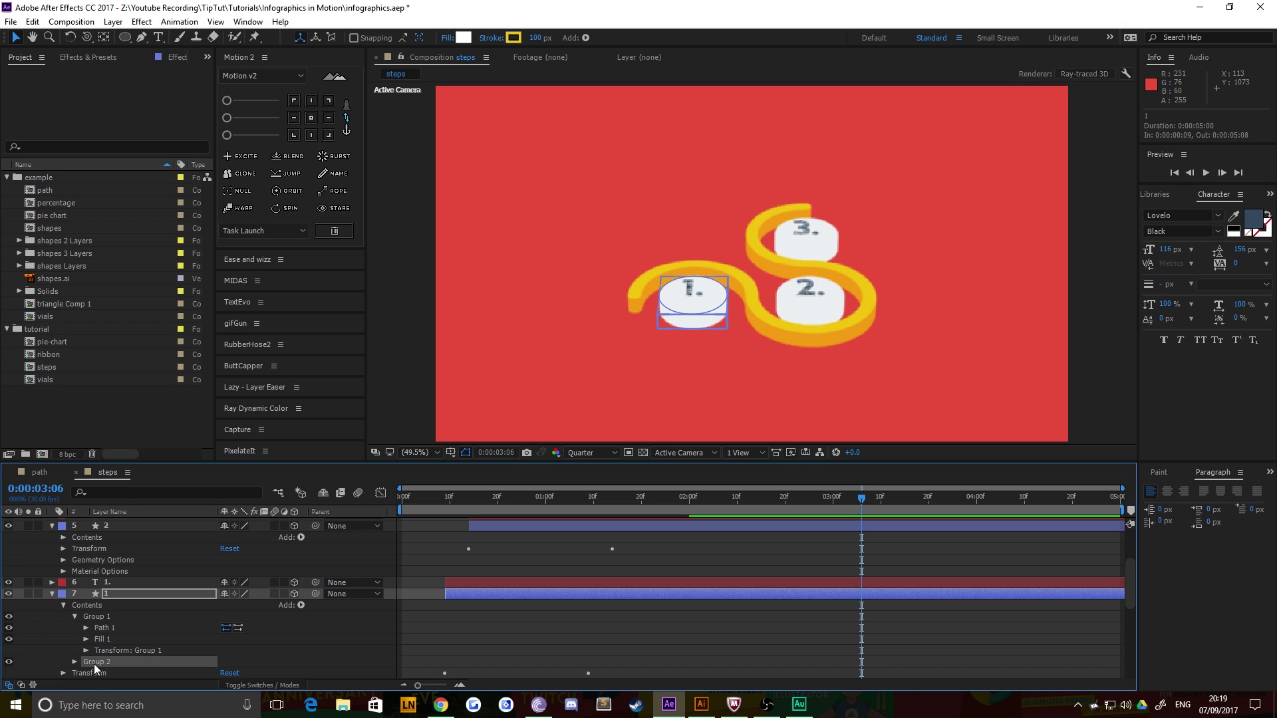
{"action": "left_click", "coordinate": [75, 662]}
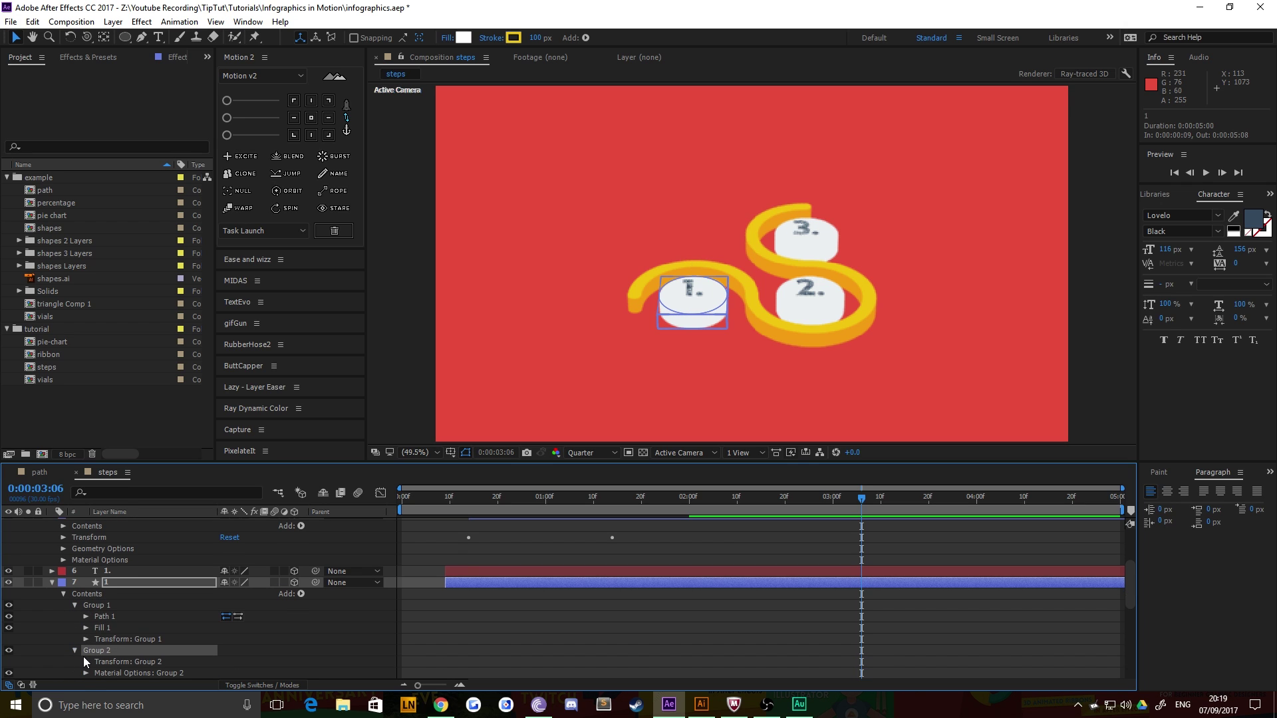
{"action": "key", "text": "Delete"}
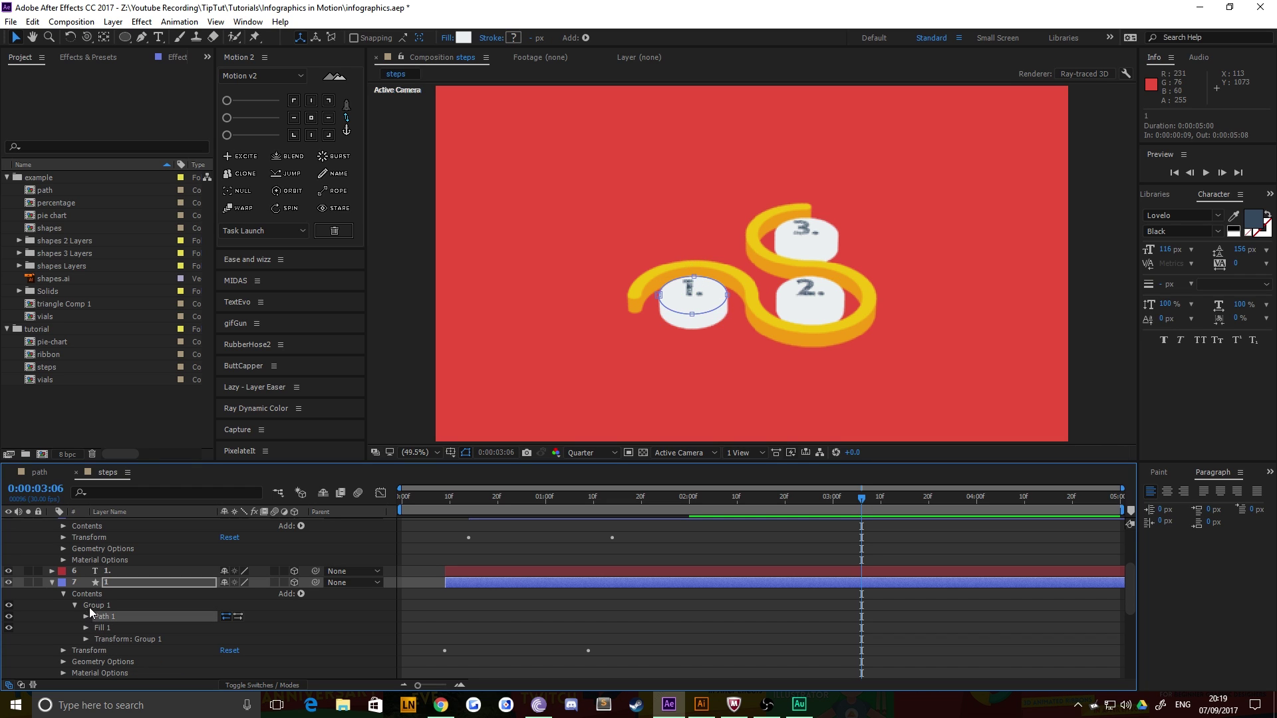
{"action": "key", "text": "ctrl+z"}
{"action": "key", "text": "Delete"}
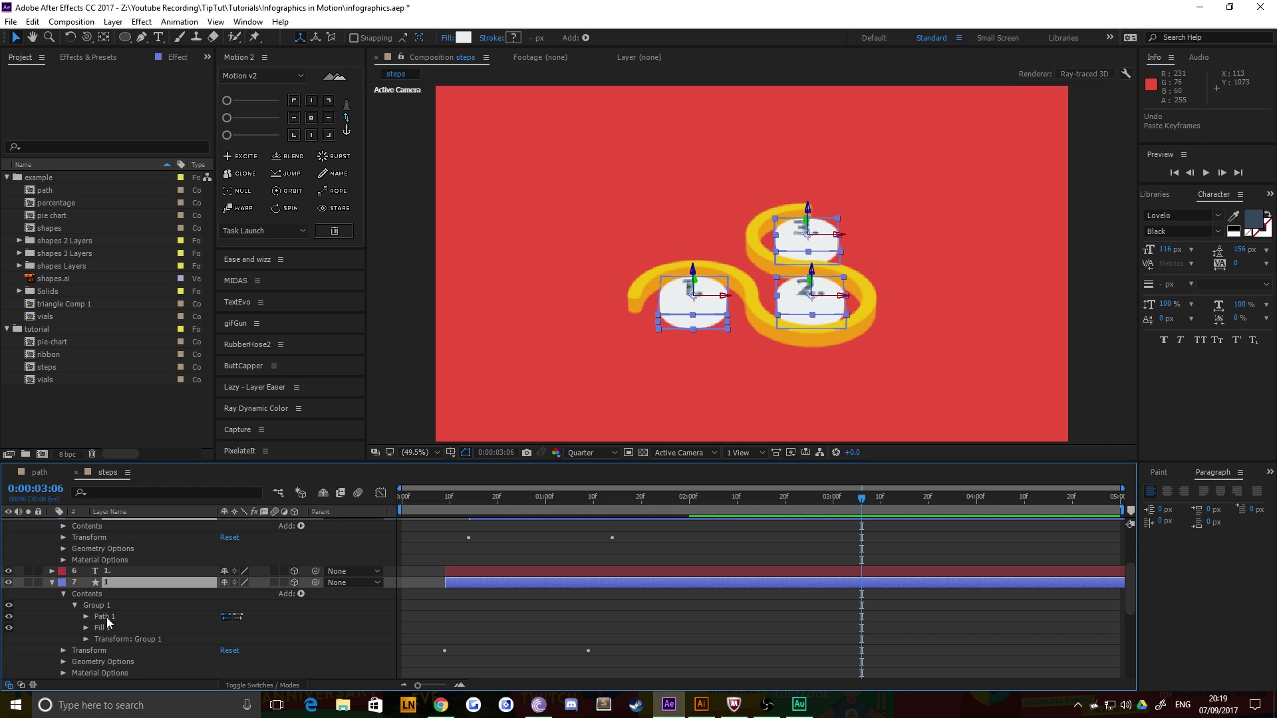
Set pillar 1's side colour to grey BDC3C7
{"action": "left_click", "coordinate": [102, 616]}
{"action": "left_click", "coordinate": [86, 617]}
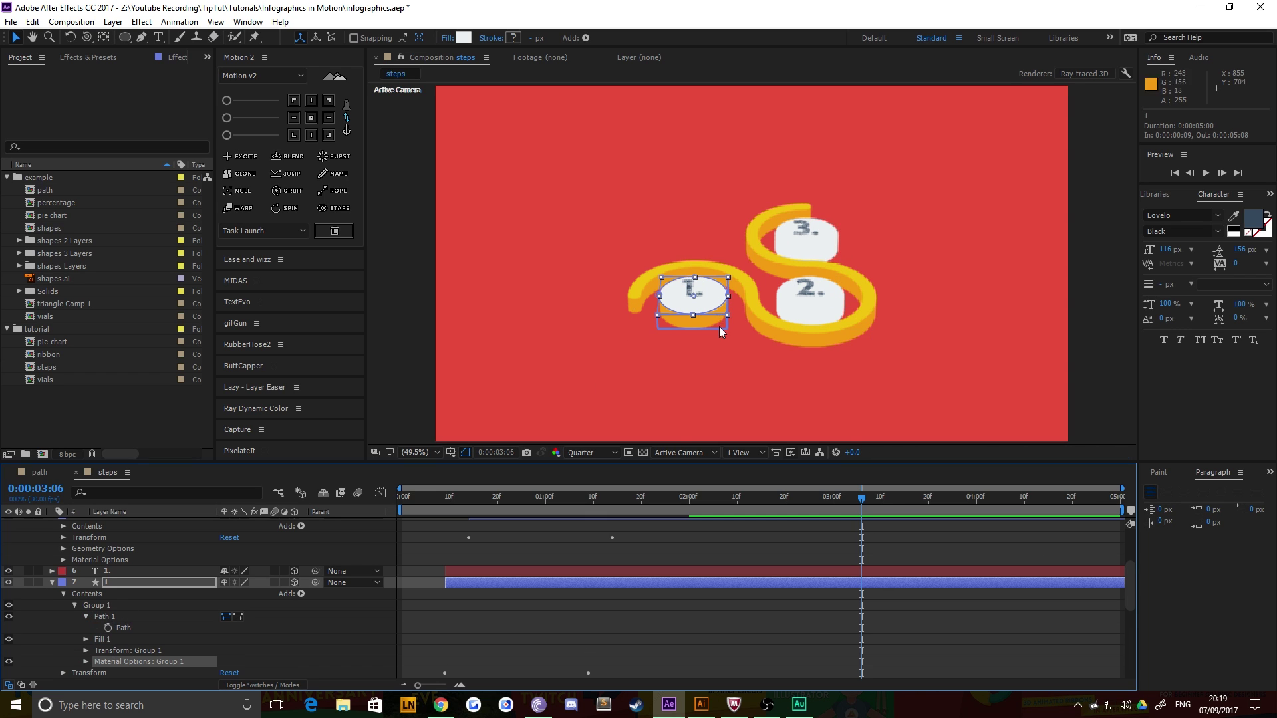
{"action": "left_click", "coordinate": [86, 662]}
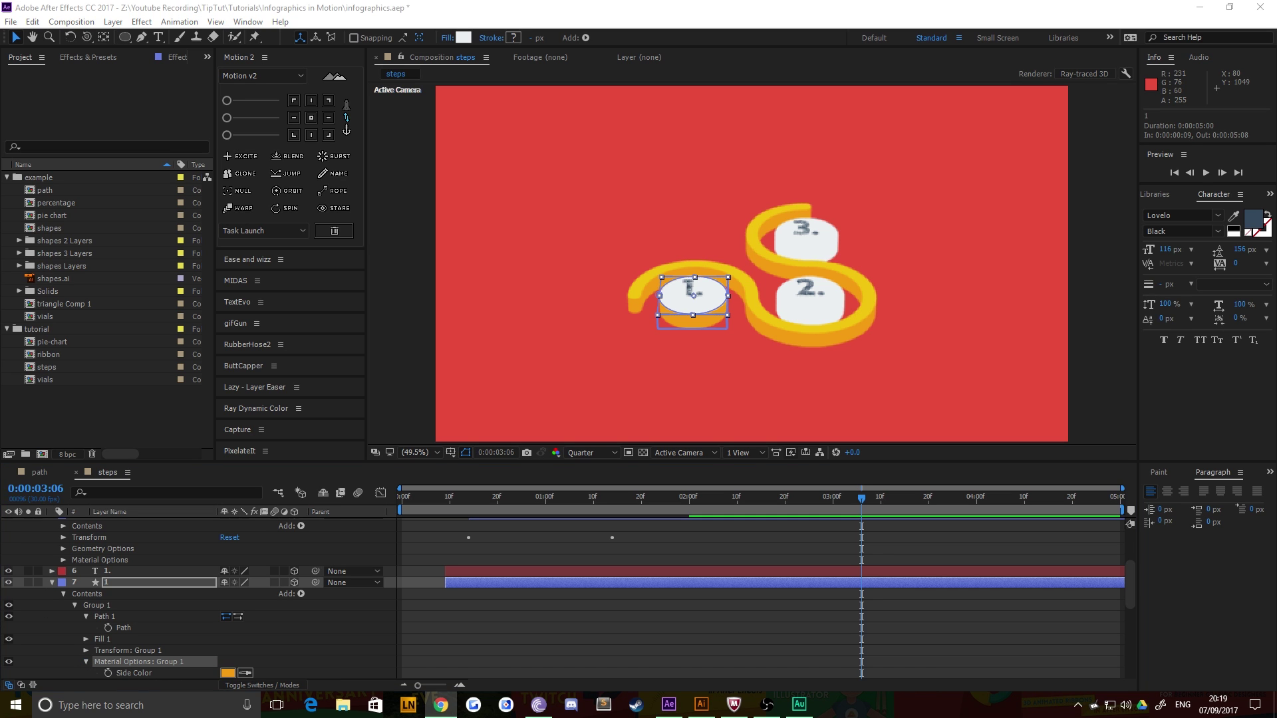
{"action": "left_click", "coordinate": [227, 673]}
{"action": "type", "text": "BDC3C7"}
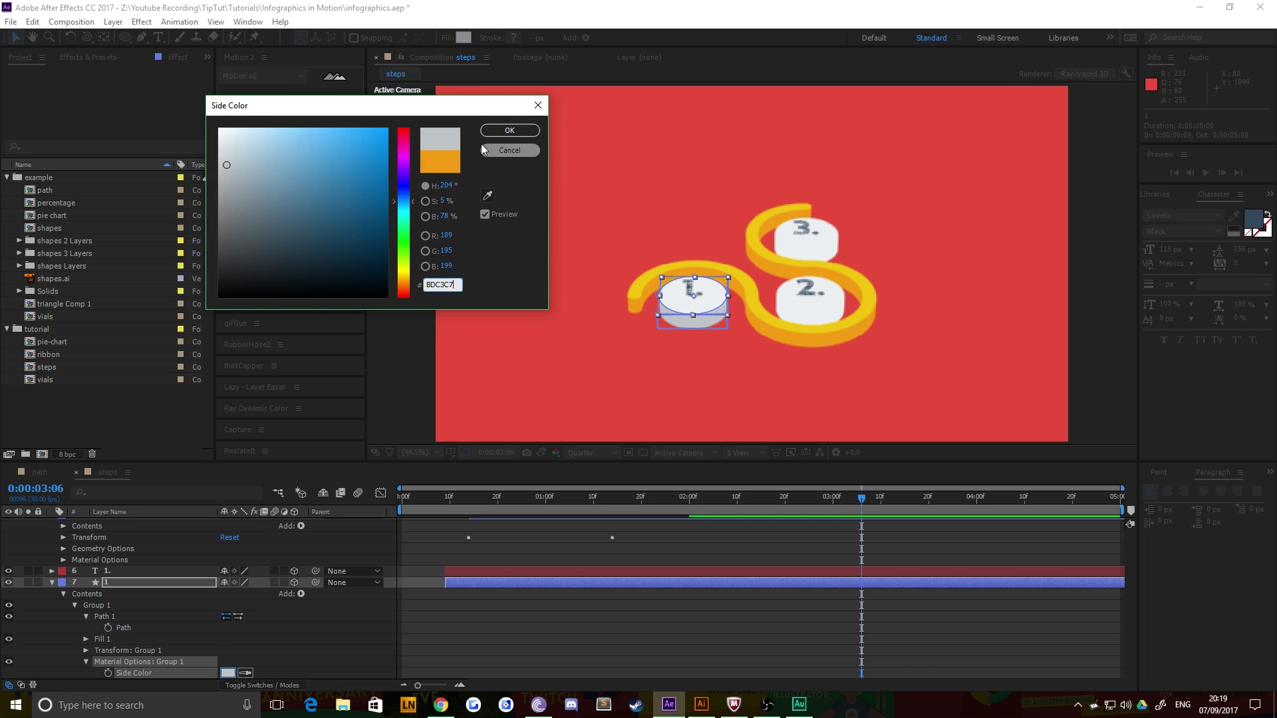
{"action": "left_click", "coordinate": [493, 130]}
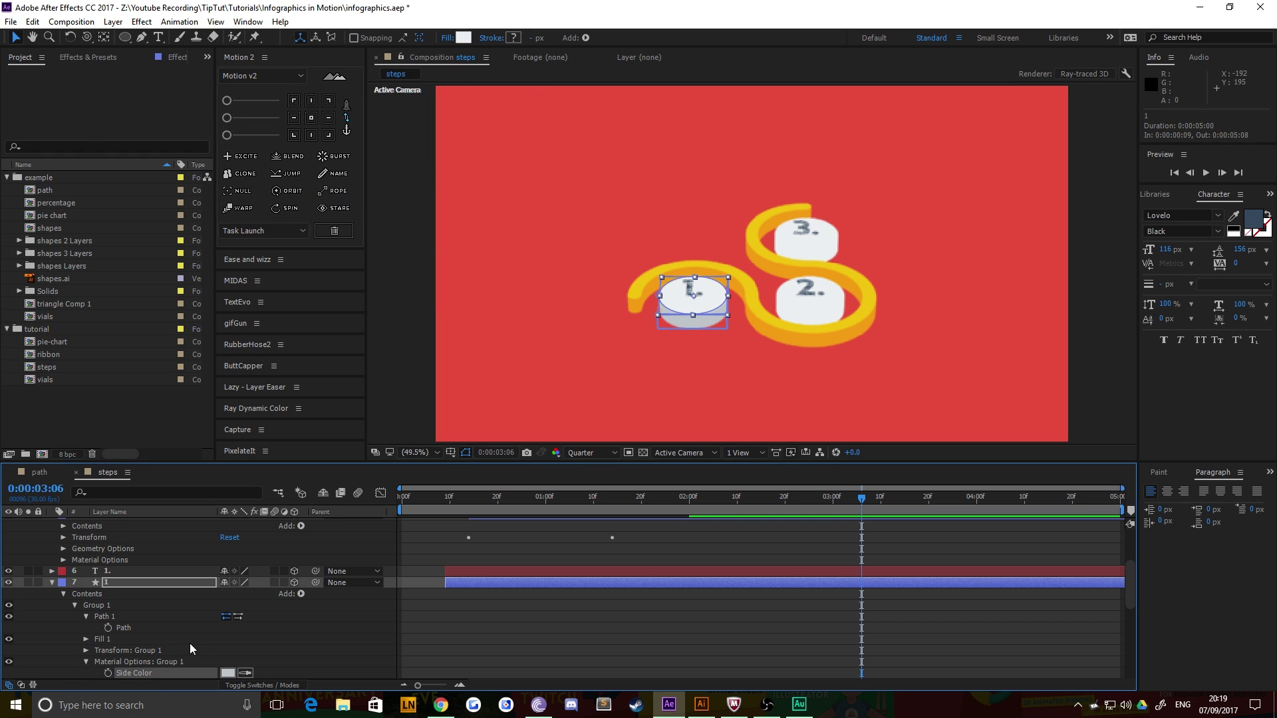
Expand pillar 2's Group 1 and Path 1; a paste attempt fails and is dismissed
{"action": "scroll", "coordinate": [191, 648], "scroll_direction": "up", "scroll_amount": 2}
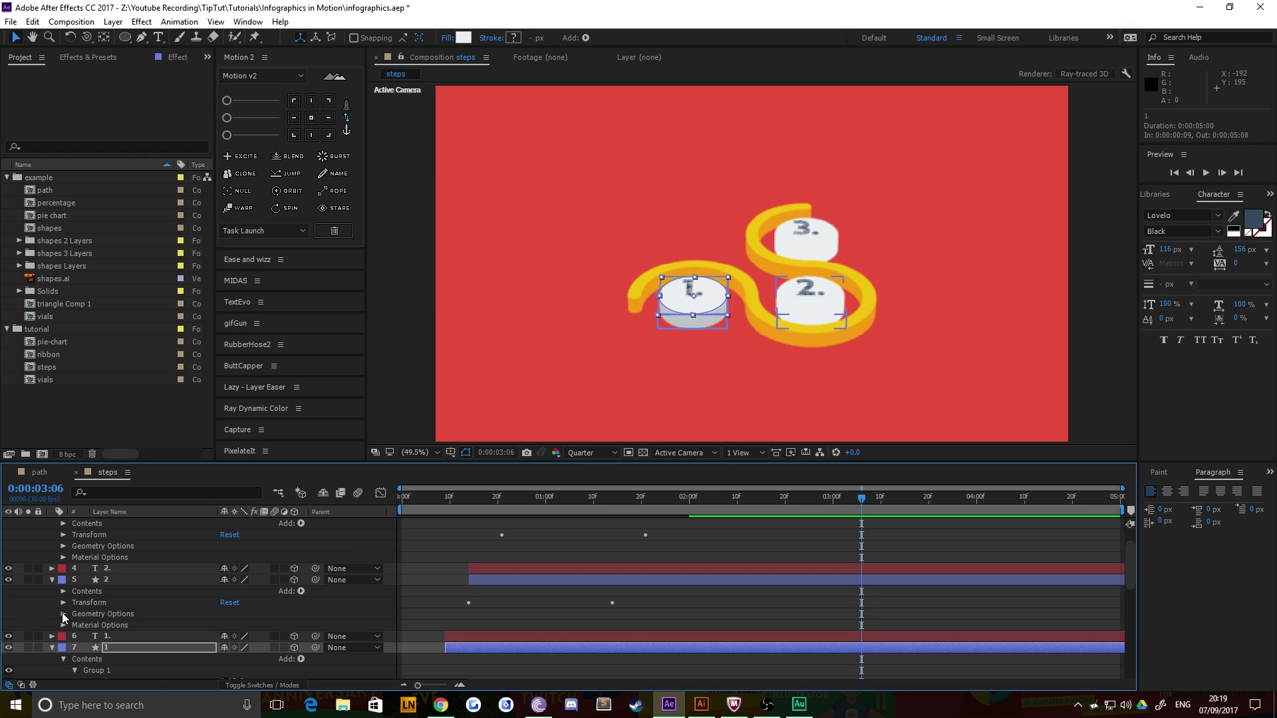
{"action": "left_click", "coordinate": [64, 615]}
{"action": "left_click", "coordinate": [63, 591]}
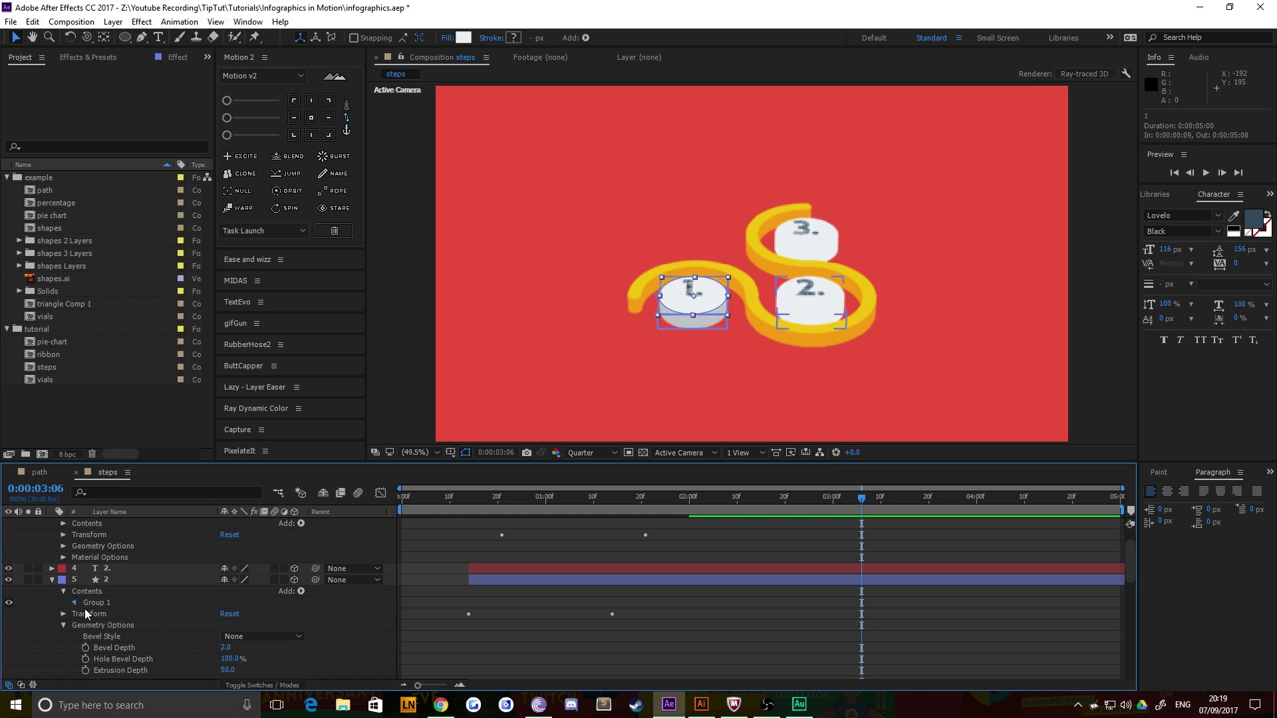
{"action": "left_click", "coordinate": [93, 614]}
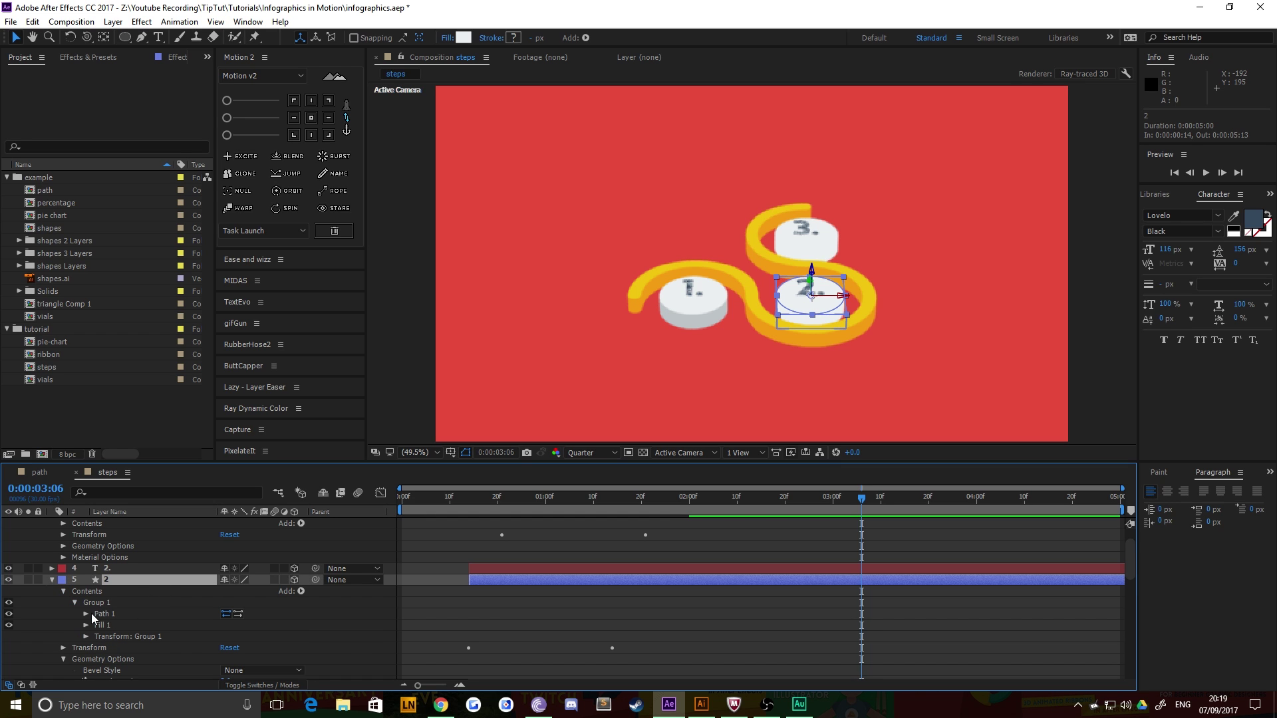
{"action": "left_click", "coordinate": [86, 614]}
{"action": "left_click", "coordinate": [146, 624]}
{"action": "key", "text": "ctrl+v"}
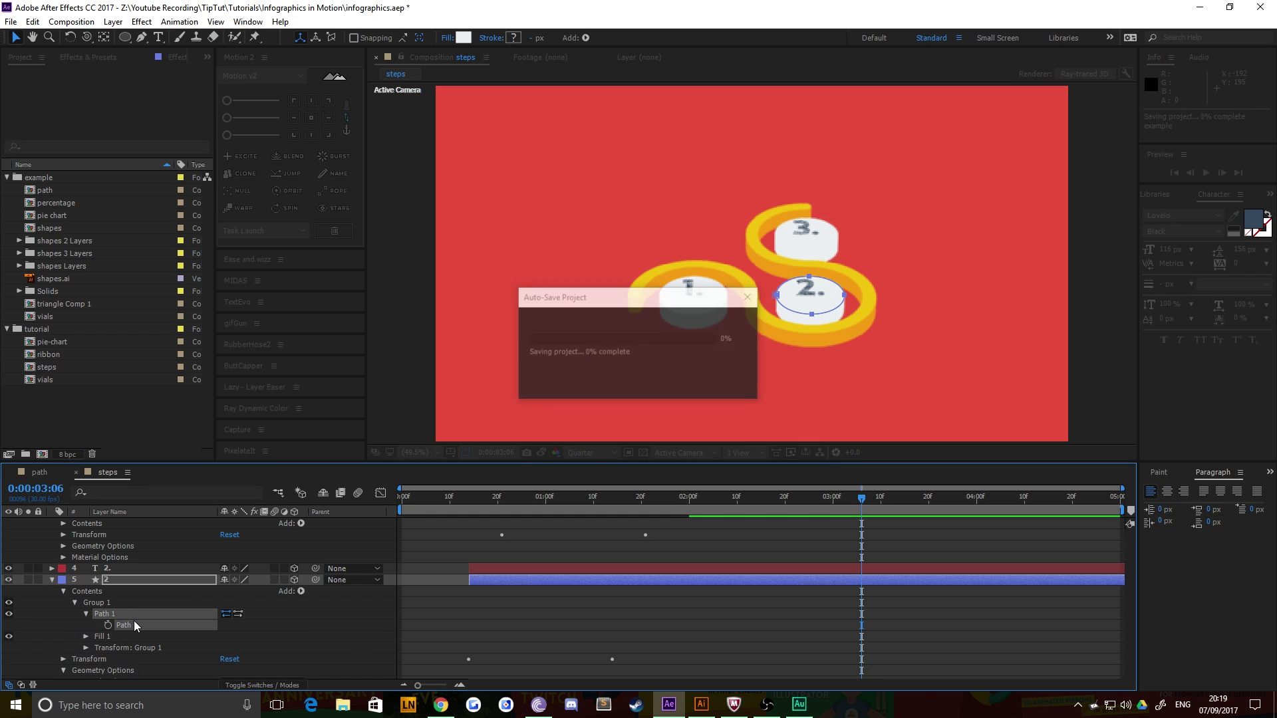
{"action": "left_click", "coordinate": [711, 373]}
{"action": "left_click", "coordinate": [433, 585]}
{"action": "left_click", "coordinate": [124, 647]}
{"action": "scroll", "coordinate": [140, 631], "scroll_direction": "down", "scroll_amount": 2}
{"action": "scroll", "coordinate": [159, 648], "scroll_direction": "down", "scroll_amount": 1}
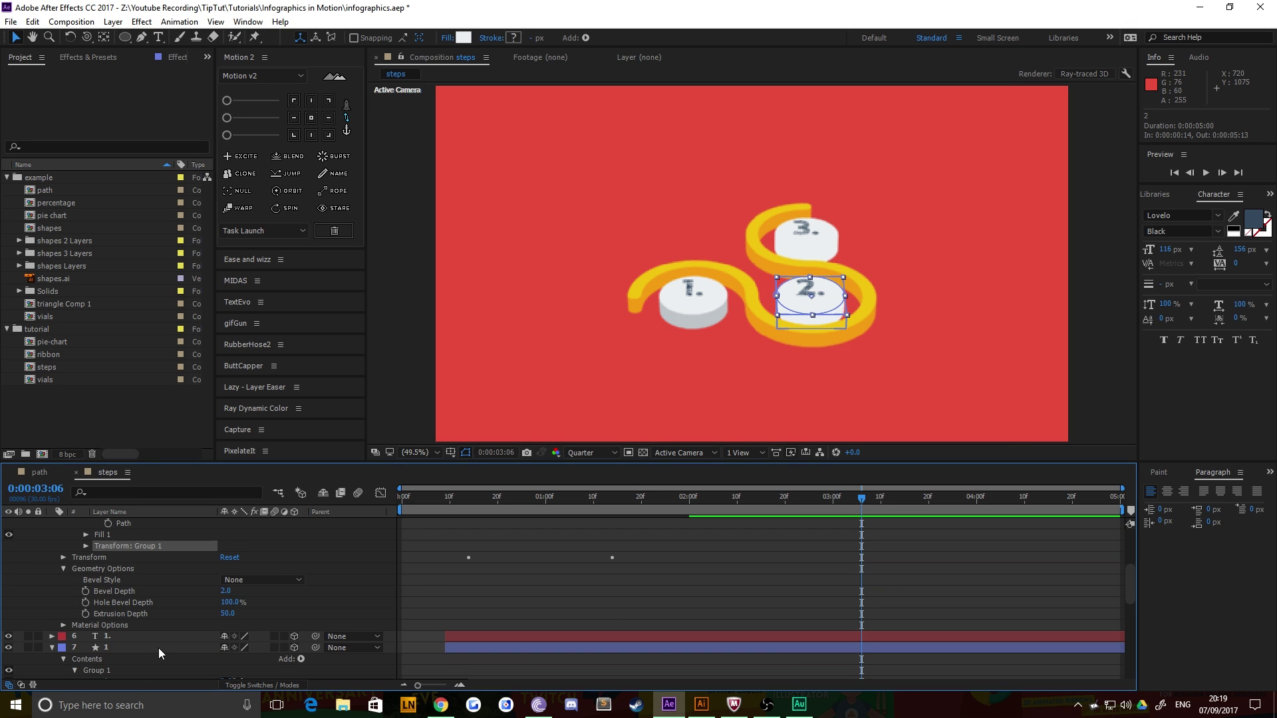
{"action": "key", "text": "Return"}
Add a Side Color to pillar 2 and set it to pale grey-green
{"action": "left_click", "coordinate": [109, 613]}
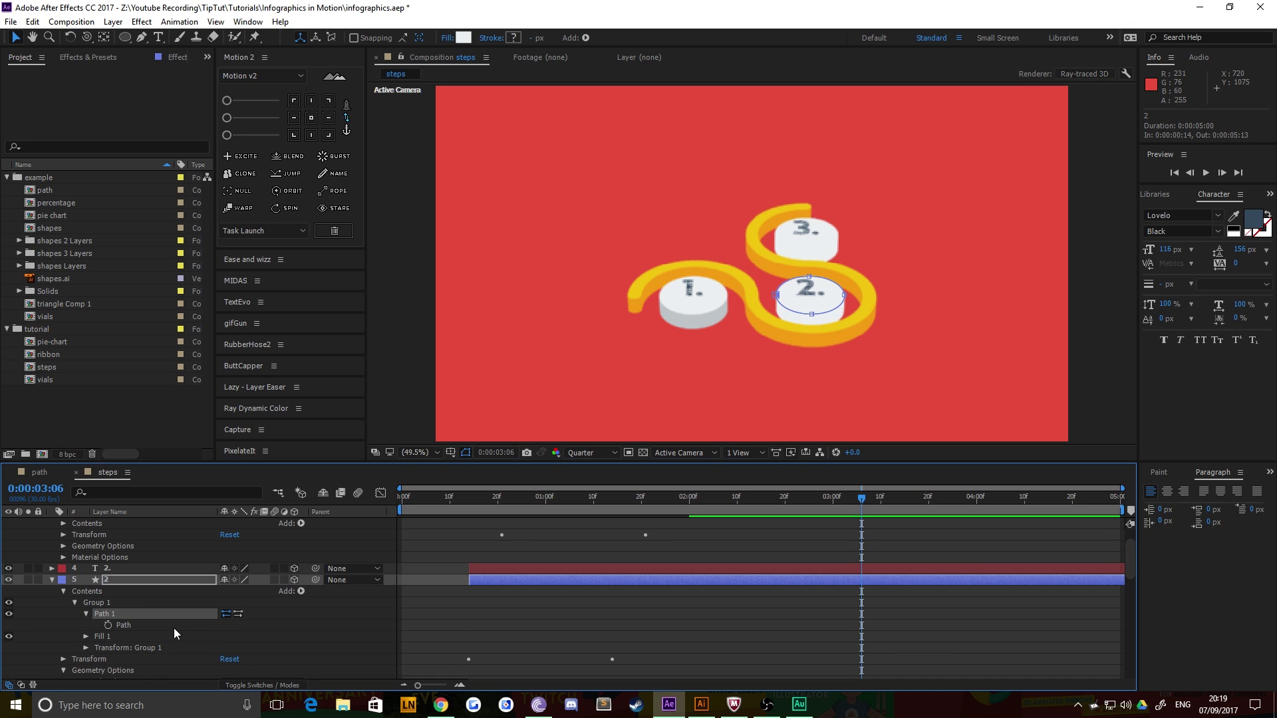
{"action": "left_click", "coordinate": [301, 591]}
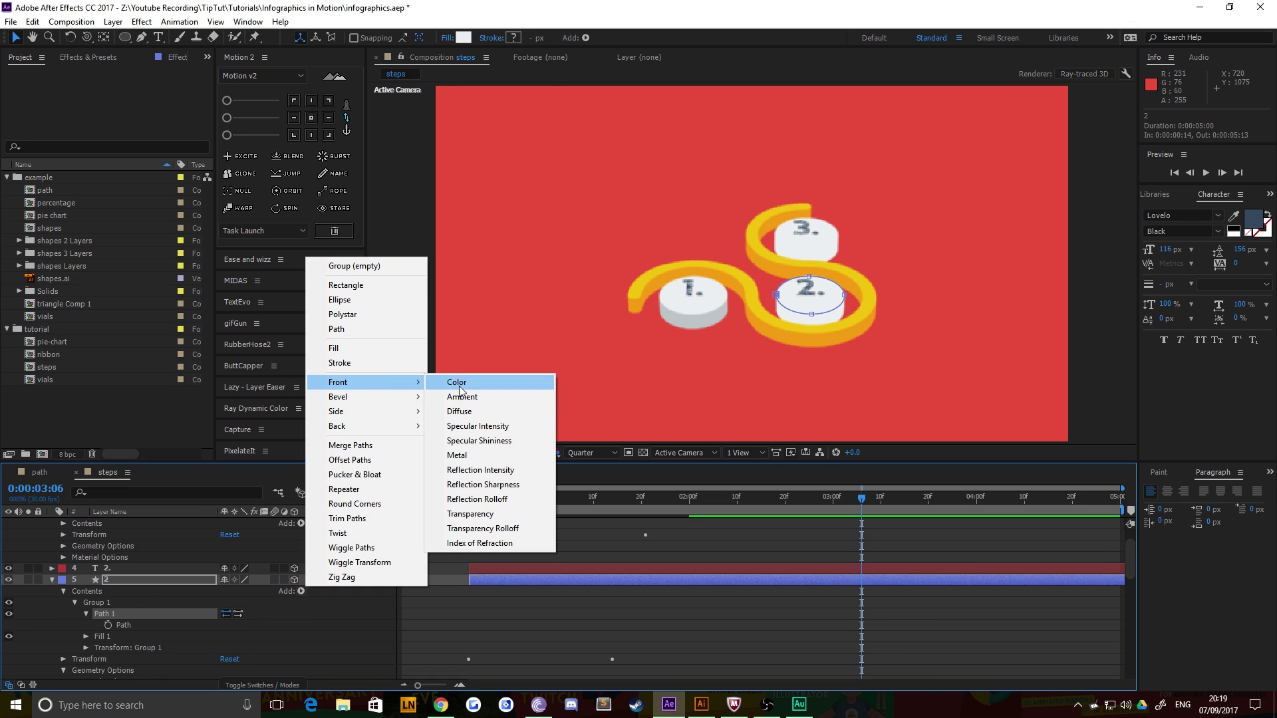
{"action": "mouse_move", "coordinate": [402, 412]}
{"action": "left_click", "coordinate": [473, 407]}
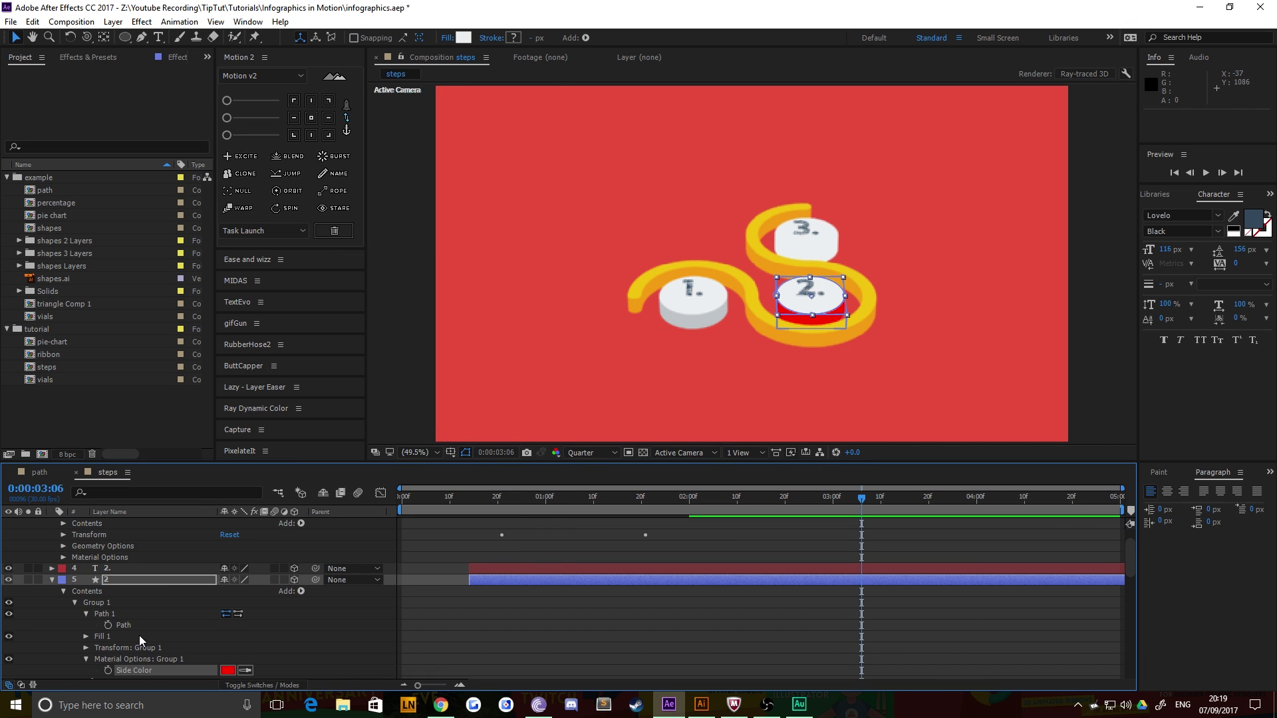
{"action": "left_click", "coordinate": [227, 670]}
{"action": "key", "text": "ctrl+v"}
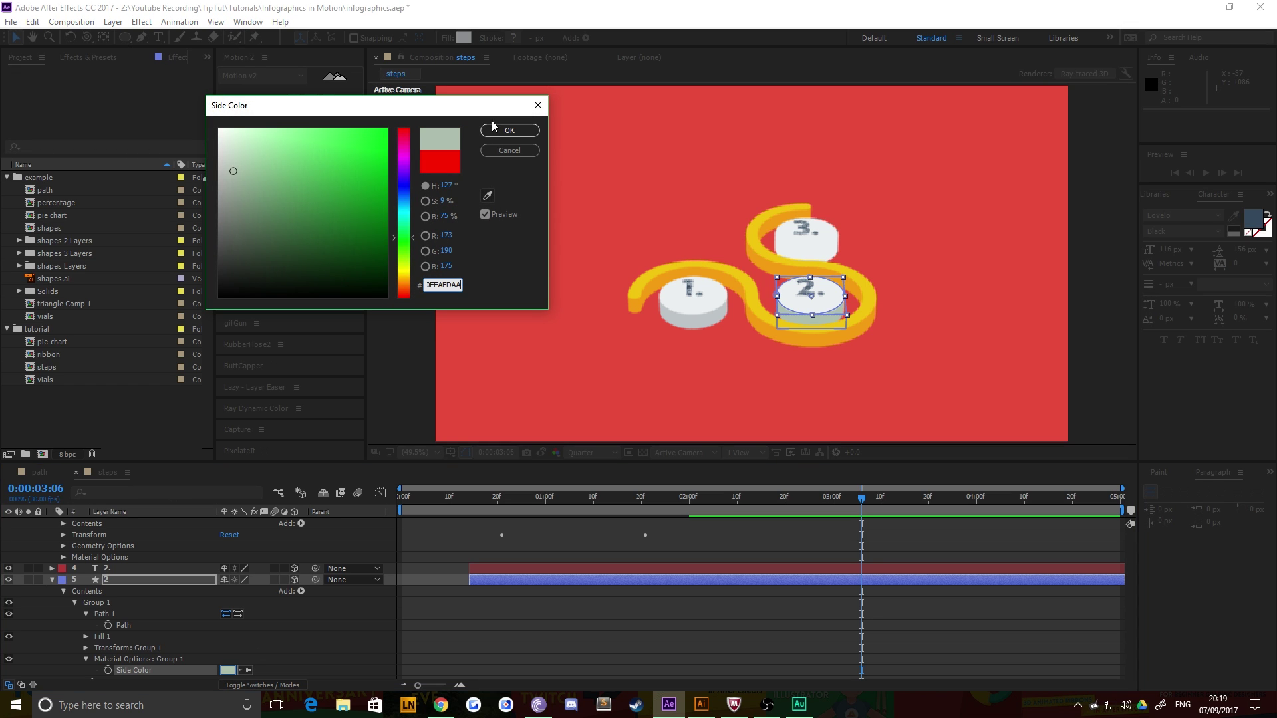
{"action": "key", "text": "Return"}
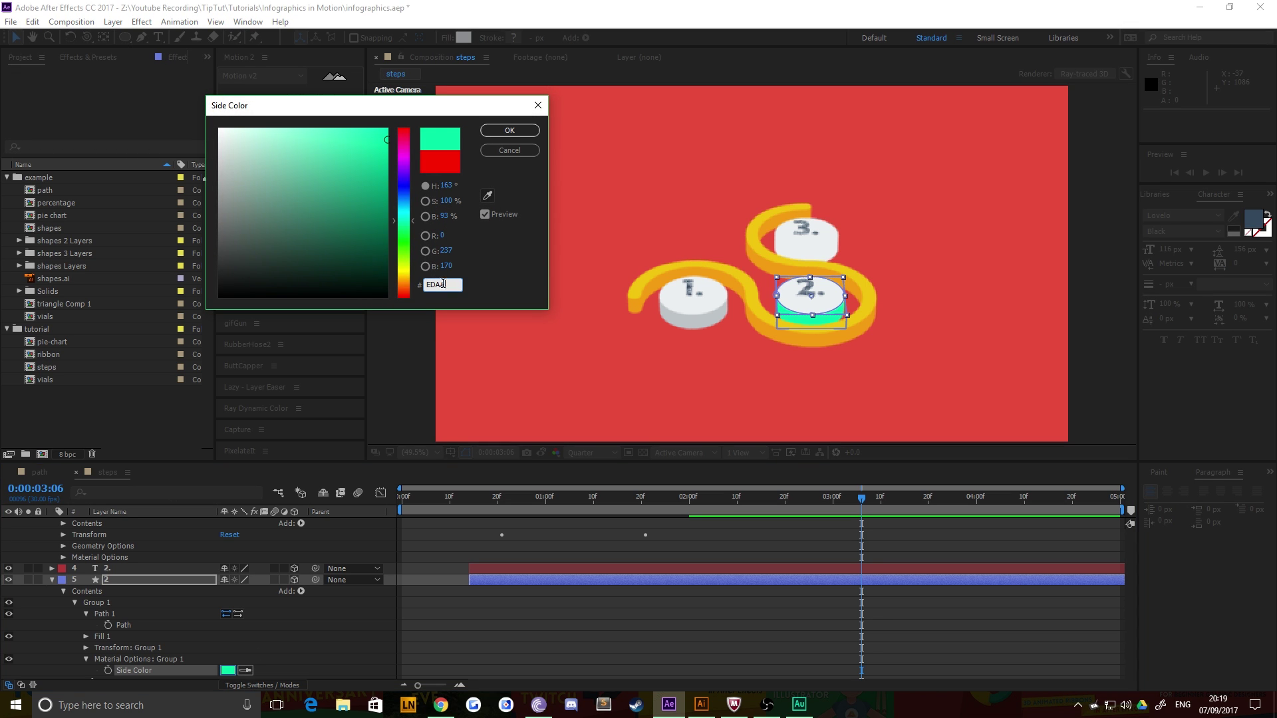
{"action": "type", "text": "EFAEDAA"}
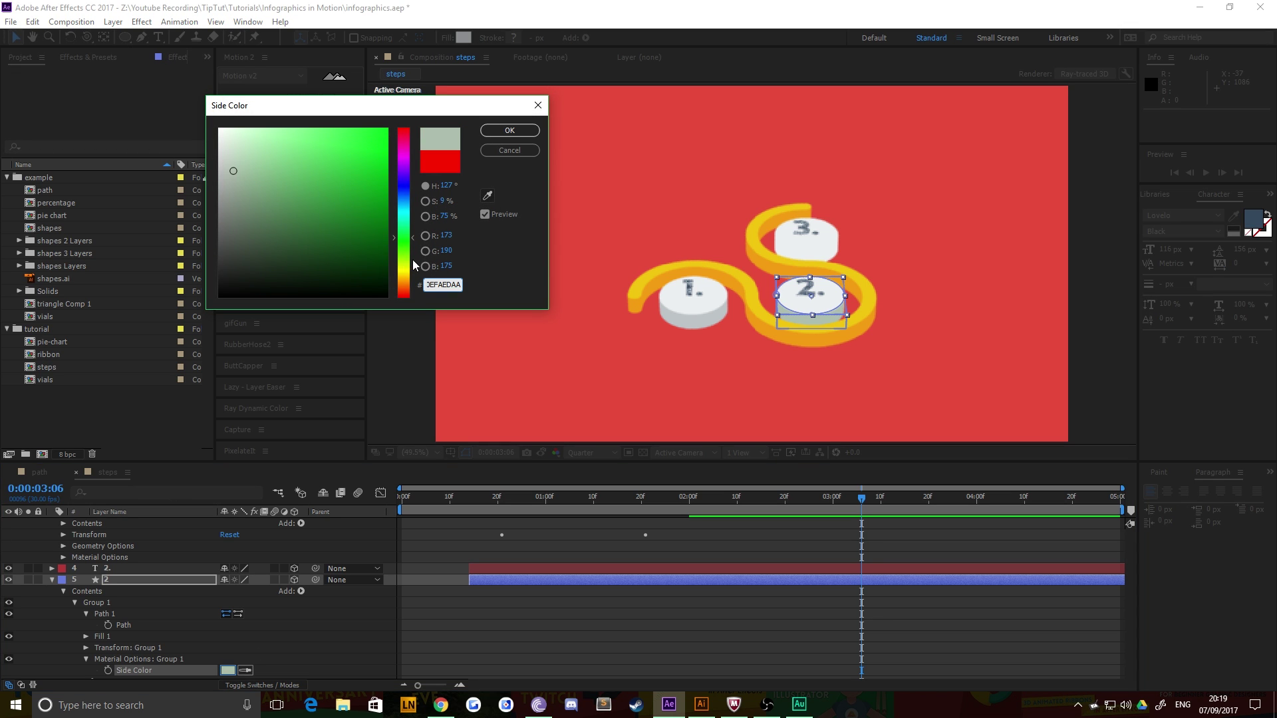
{"action": "key", "text": "Return"}
Add a Side Color to pillar 3's Path 1 and pick light grey
{"action": "left_click", "coordinate": [820, 249]}
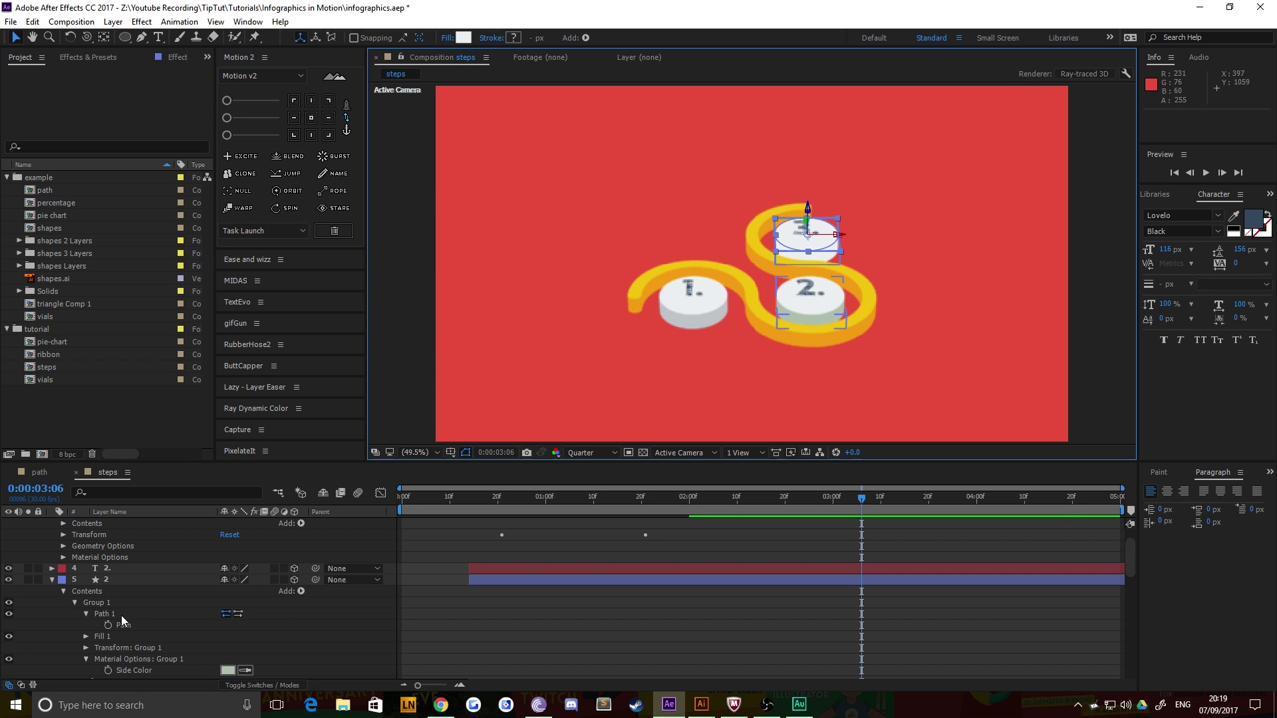
{"action": "scroll", "coordinate": [133, 609], "scroll_direction": "up", "scroll_amount": 1}
{"action": "left_click", "coordinate": [63, 558]}
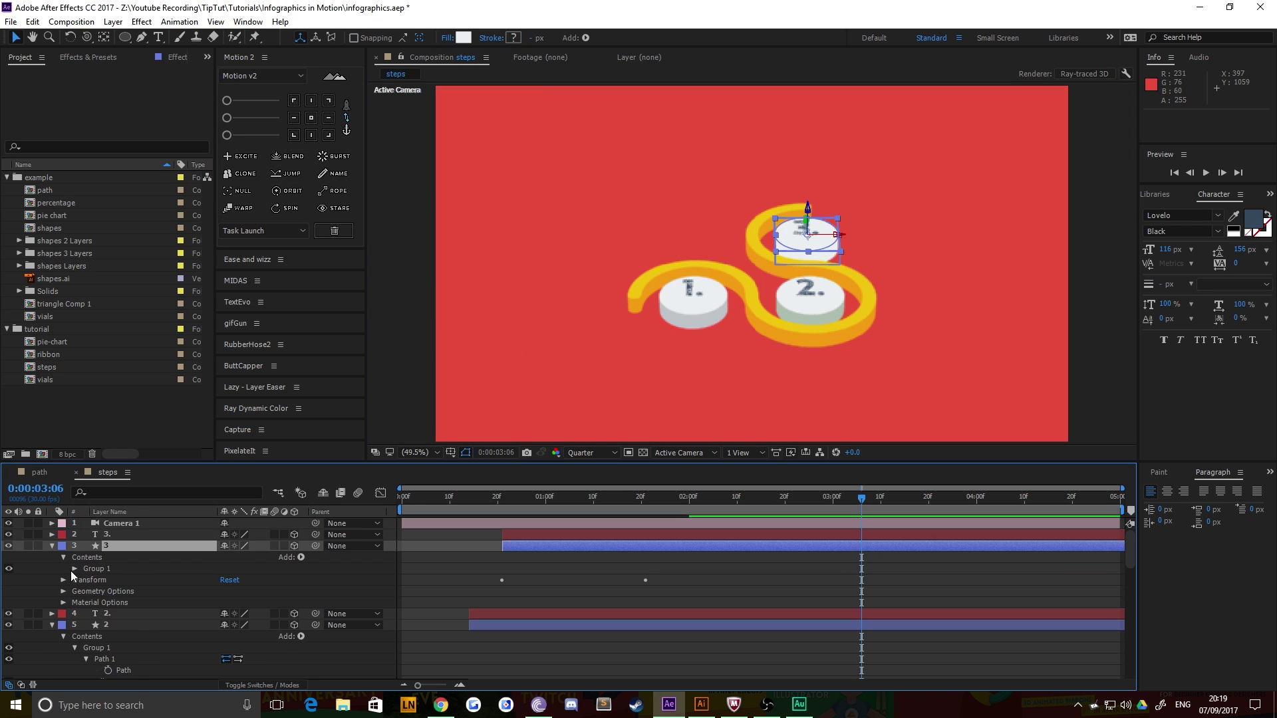
{"action": "left_click", "coordinate": [75, 569]}
{"action": "left_click", "coordinate": [86, 579]}
{"action": "left_click", "coordinate": [122, 591]}
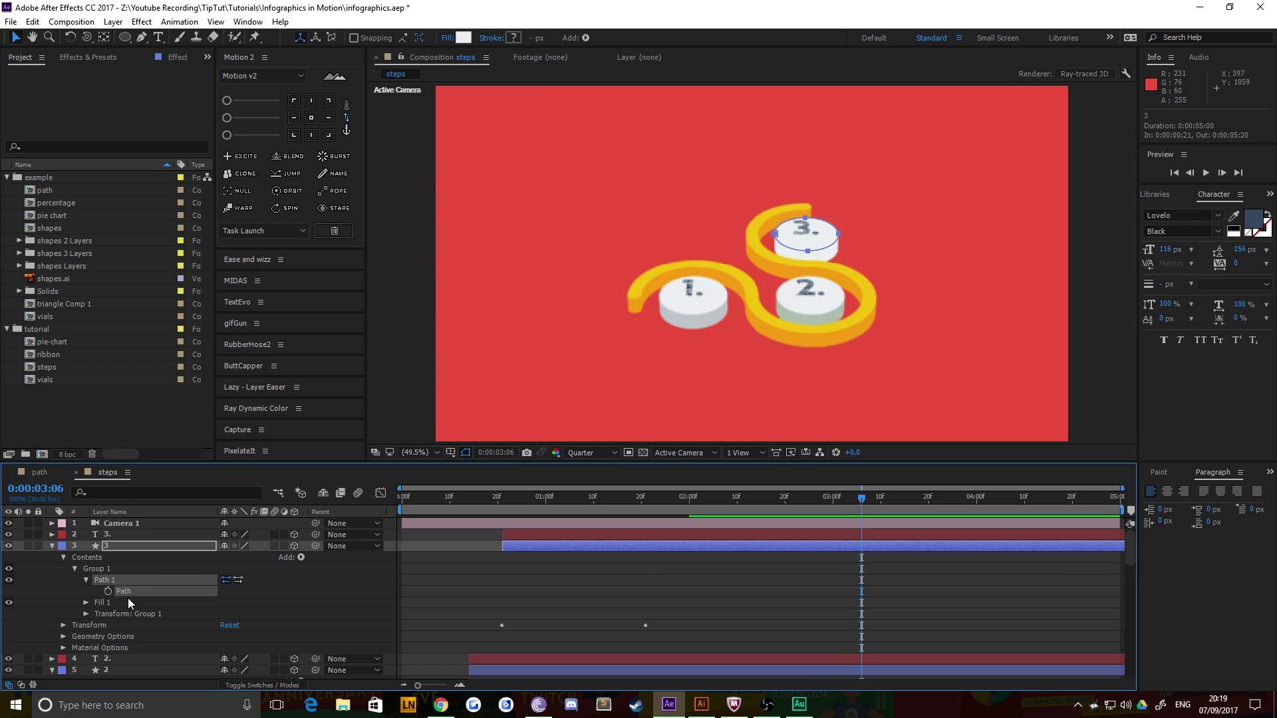
{"action": "left_click", "coordinate": [299, 557]}
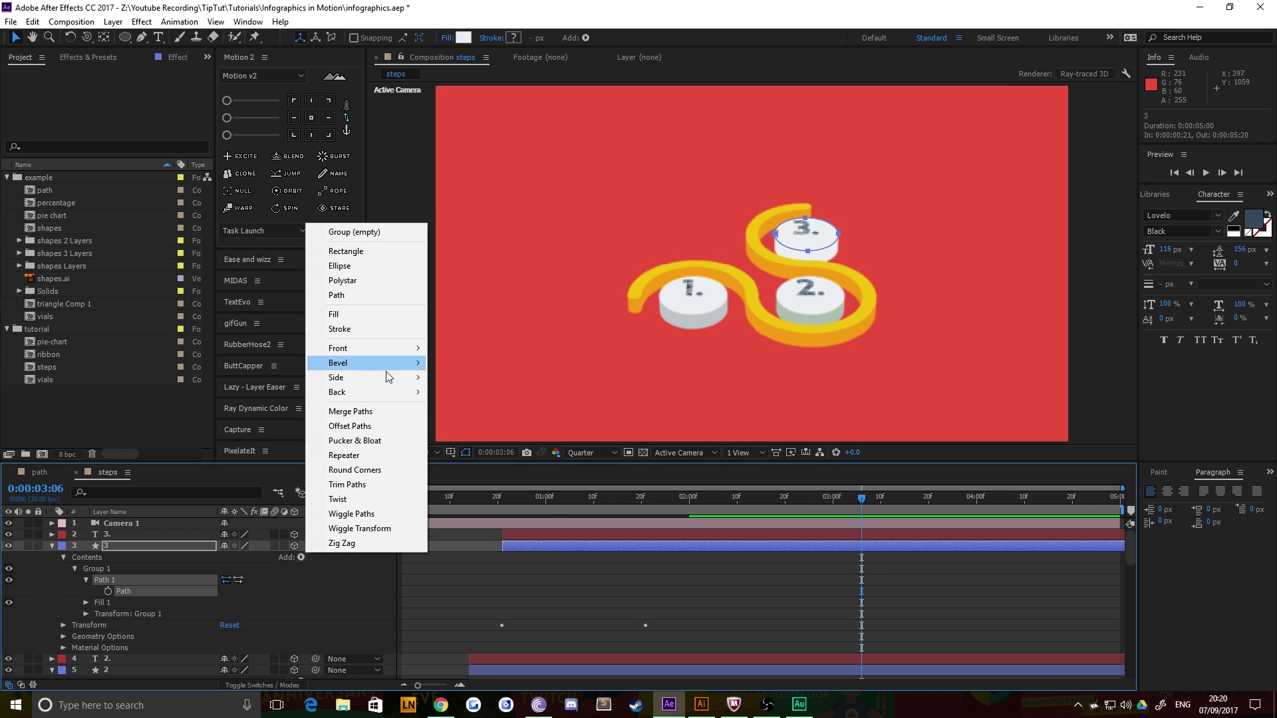
{"action": "mouse_move", "coordinate": [387, 376]}
{"action": "left_click", "coordinate": [459, 377]}
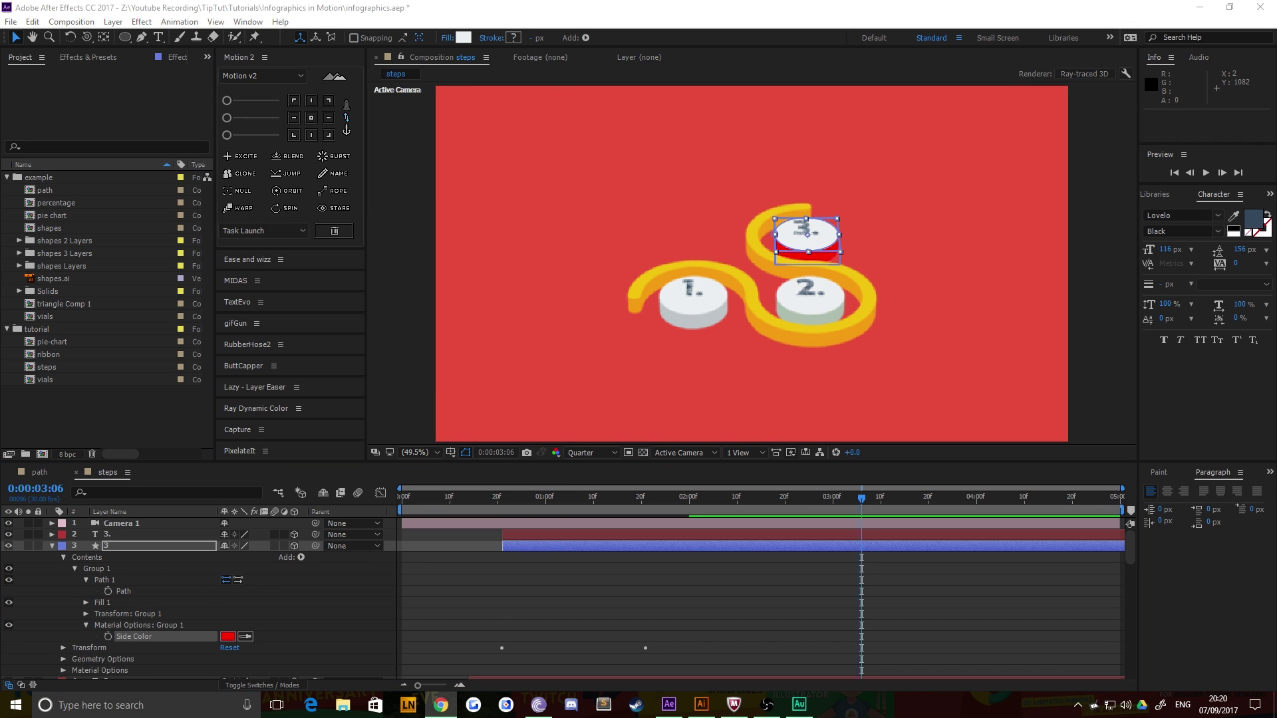
{"action": "left_click", "coordinate": [228, 636]}
{"action": "left_click", "coordinate": [228, 120]}
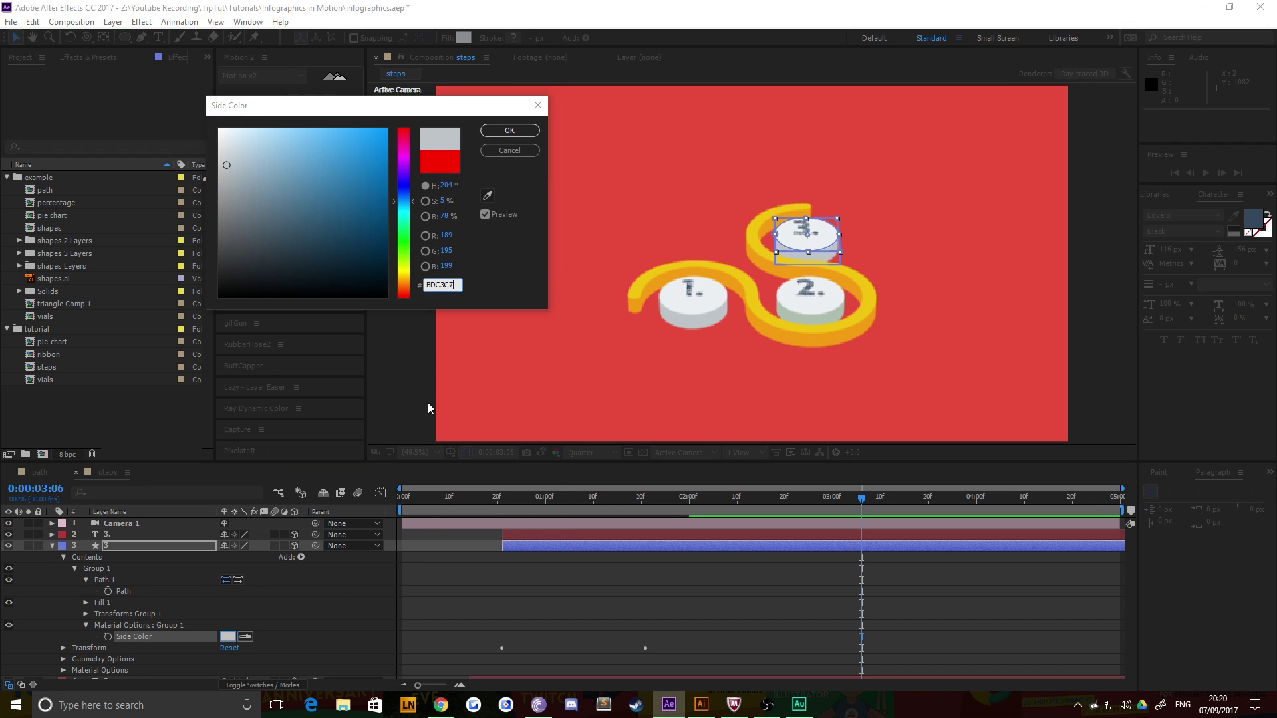
{"action": "left_click", "coordinate": [507, 128]}
{"action": "key", "text": "Return"}
{"action": "left_click", "coordinate": [461, 387]}
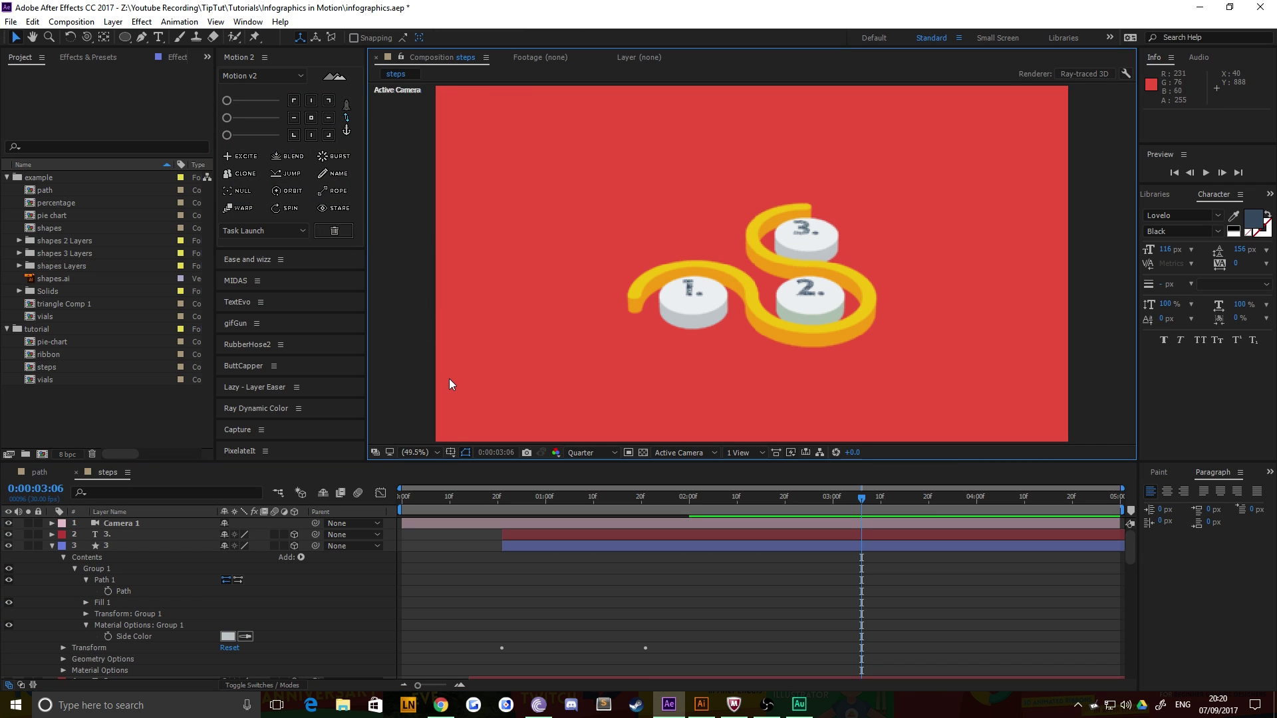
Select the pillar, disc and ribbon layers, then show only pillar 3's animated properties
{"action": "left_click", "coordinate": [89, 547]}
{"action": "left_click", "coordinate": [688, 293]}
{"action": "left_click", "coordinate": [692, 262]}
{"action": "left_click", "coordinate": [125, 636]}
{"action": "left_click", "coordinate": [803, 299]}
{"action": "left_click", "coordinate": [124, 546]}
{"action": "key", "text": "s"}
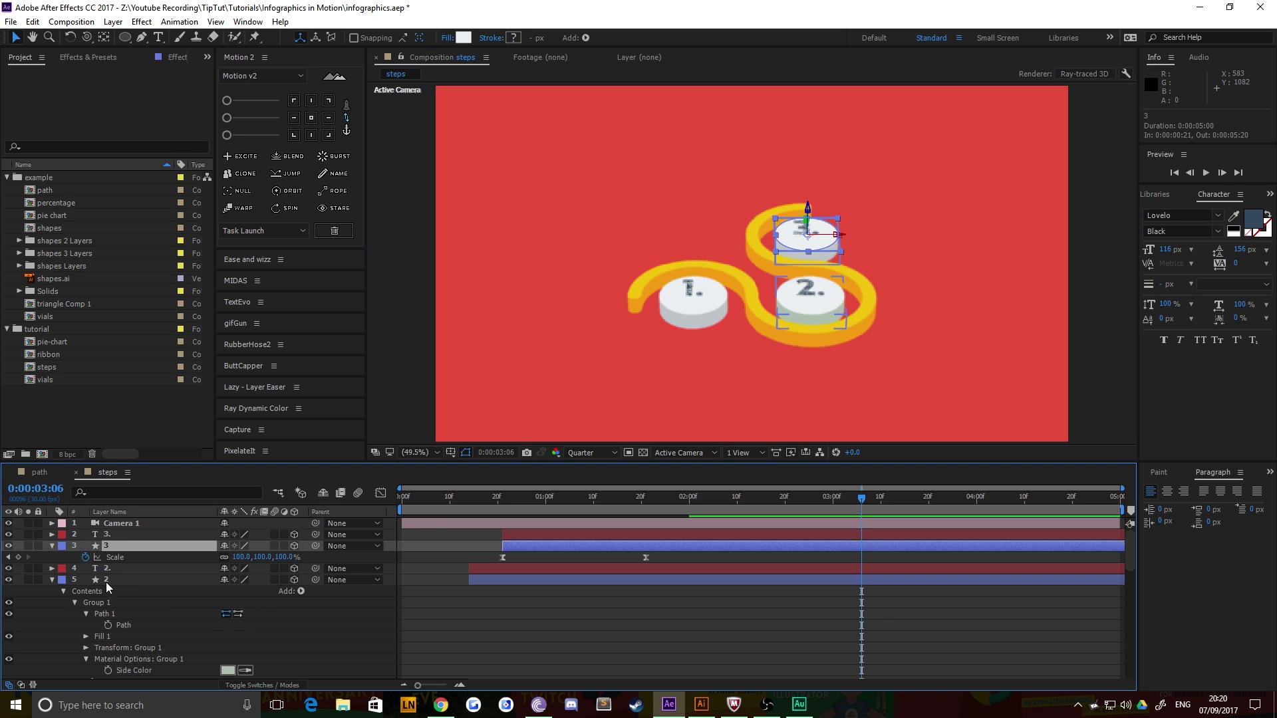
Review the keyframed properties of all animated layers, then collapse them and deselect
{"action": "left_click", "coordinate": [126, 523]}
{"action": "scroll", "coordinate": [164, 560], "scroll_direction": "down", "scroll_amount": 5}
{"action": "left_click", "coordinate": [122, 591]}
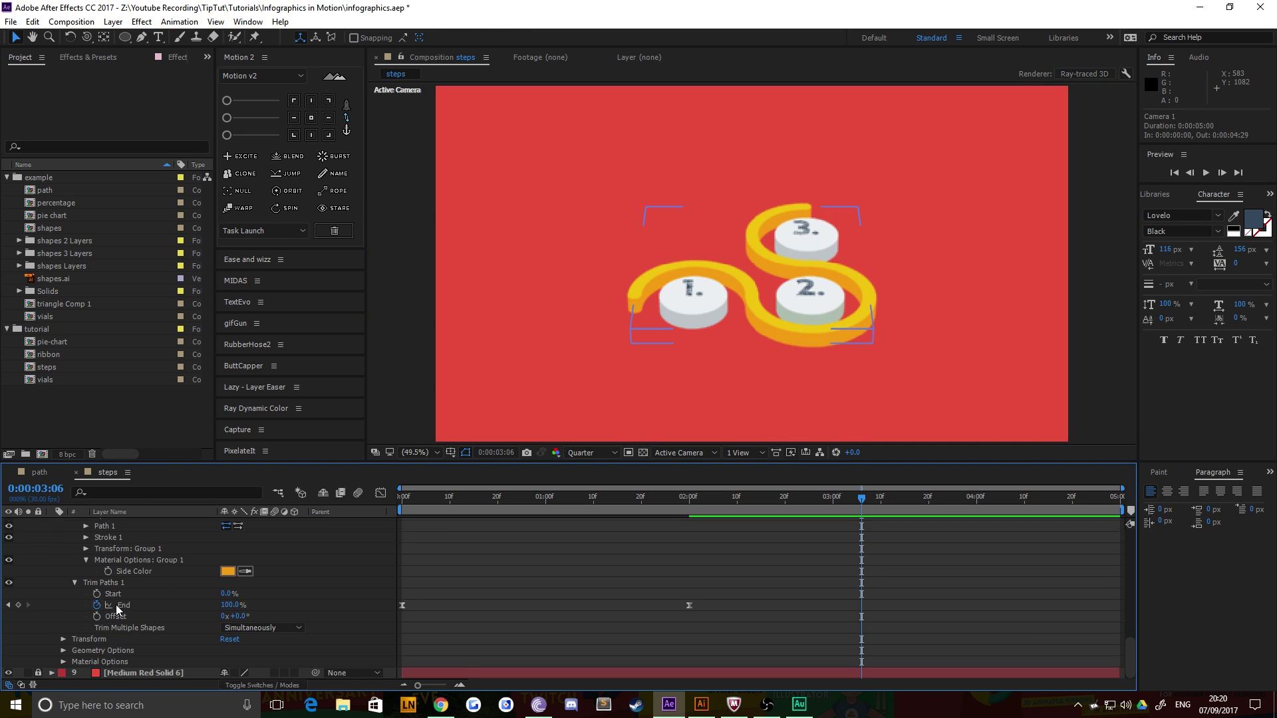
{"action": "key", "text": "ctrl+a"}
{"action": "key", "text": "u"}
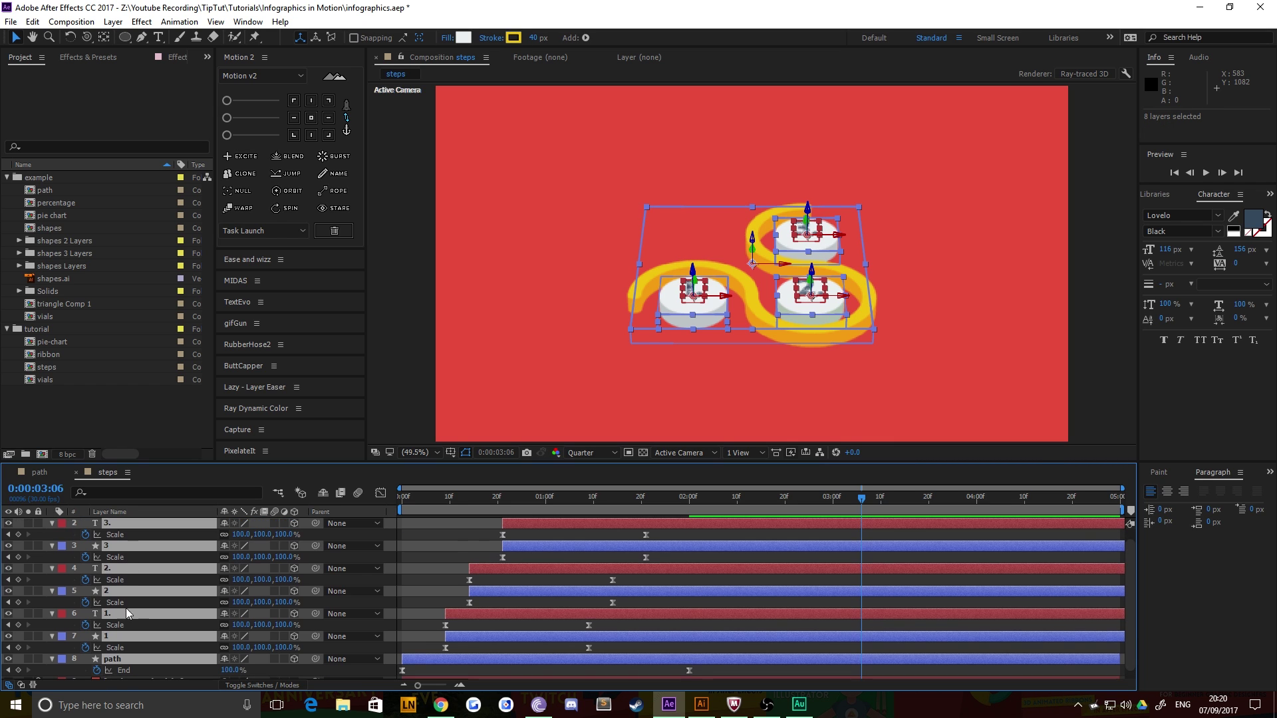
{"action": "key", "text": "u"}
{"action": "left_click", "coordinate": [208, 656]}
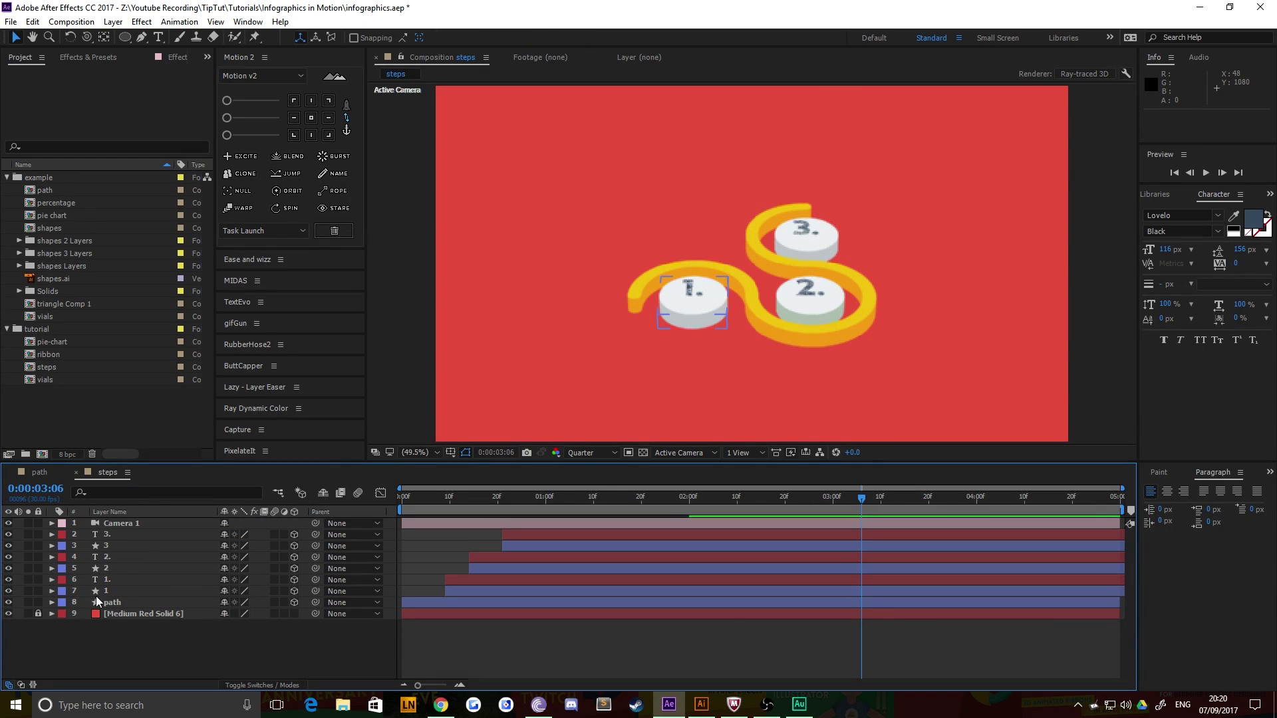
Reveal the Orientation and Rotation properties of the 1. and 2. labels and select 3
{"action": "left_click", "coordinate": [105, 582]}
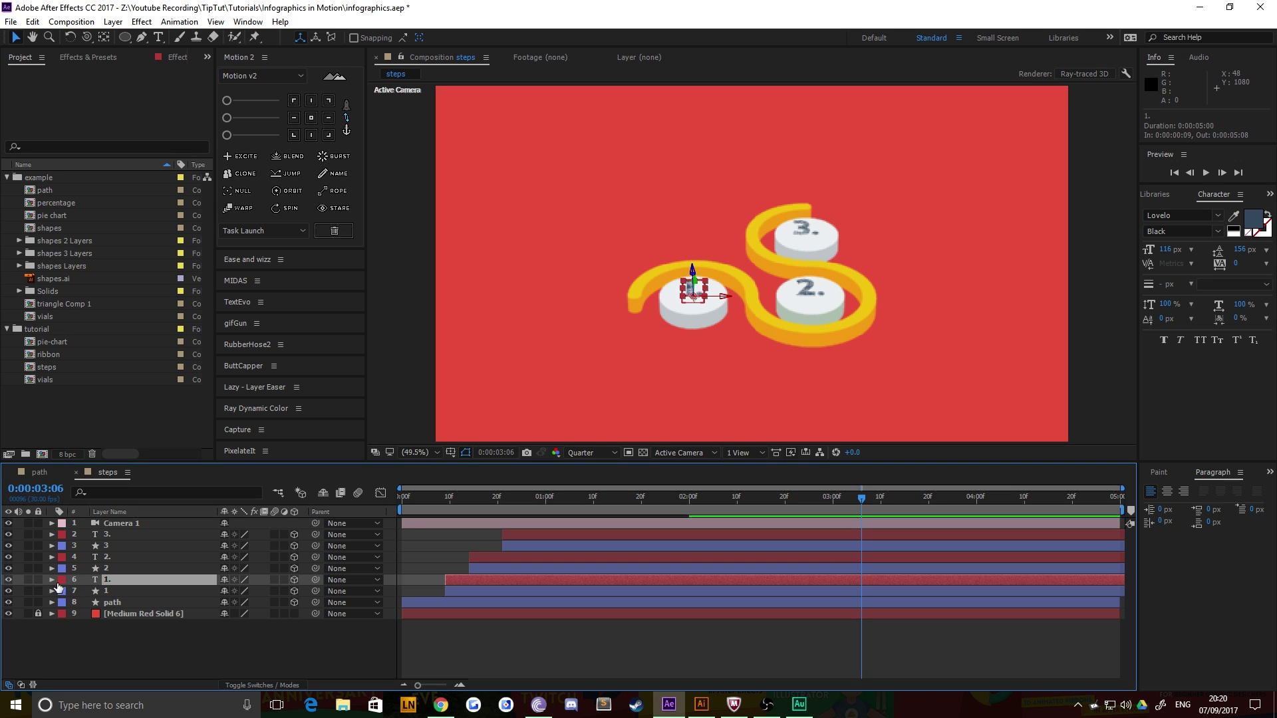
{"action": "key", "text": "r"}
{"action": "left_click", "coordinate": [107, 557]}
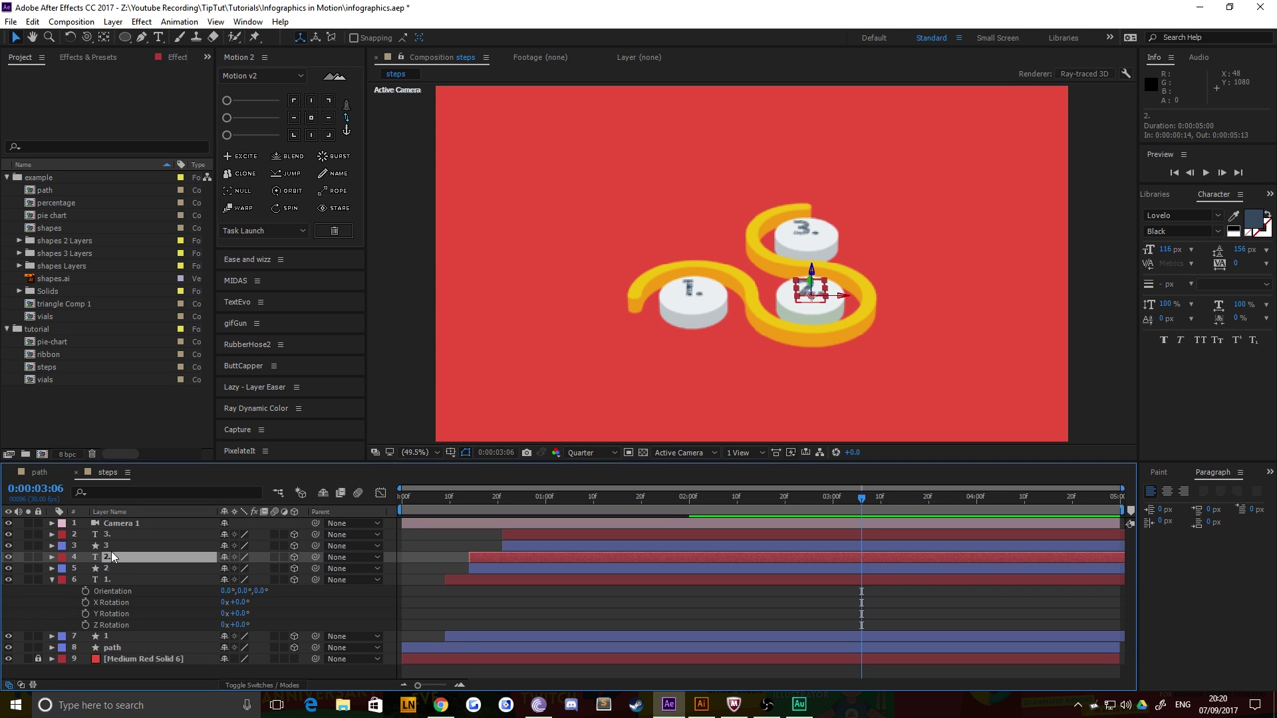
{"action": "key", "text": "r"}
{"action": "left_click", "coordinate": [107, 535]}
Reveal the 3. label's rotation properties and enlarge the timeline to show all labels
{"action": "key", "text": "r"}
{"action": "left_click_drag", "start_coordinate": [371, 462], "coordinate": [400, 311]}
{"action": "scroll", "coordinate": [765, 186], "scroll_direction": "up", "scroll_amount": 2}
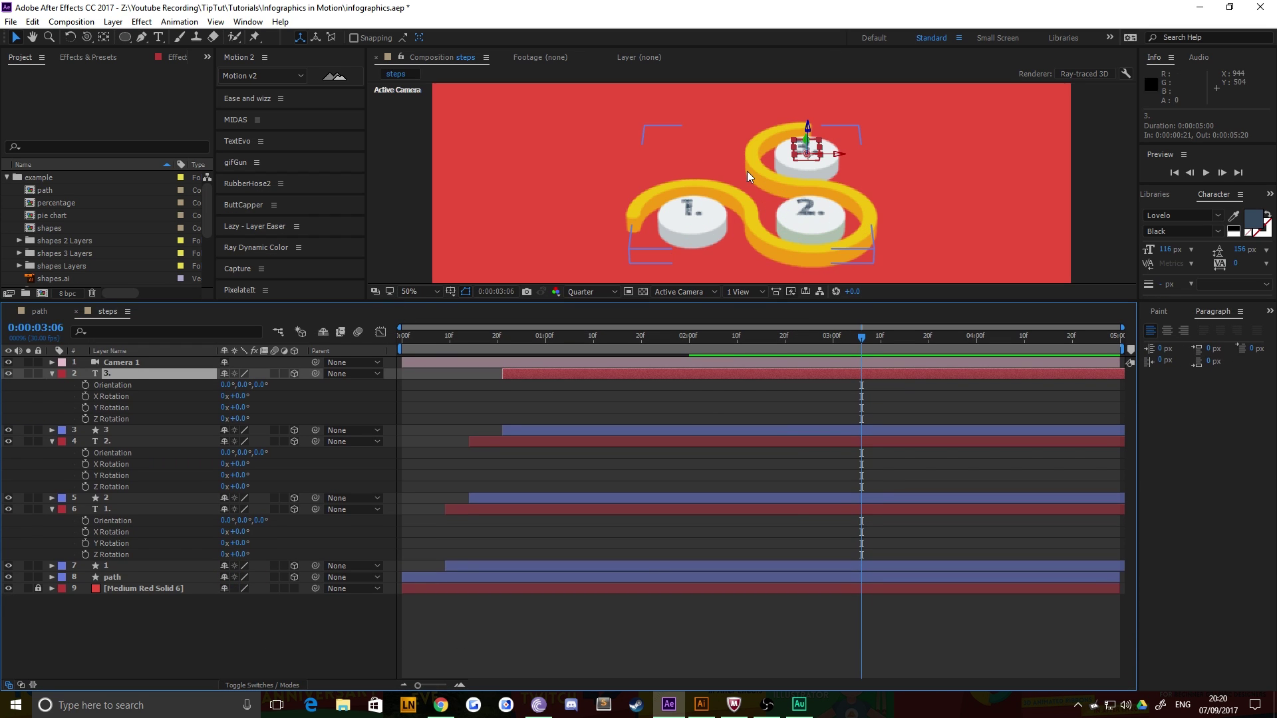
{"action": "left_click", "coordinate": [207, 622]}
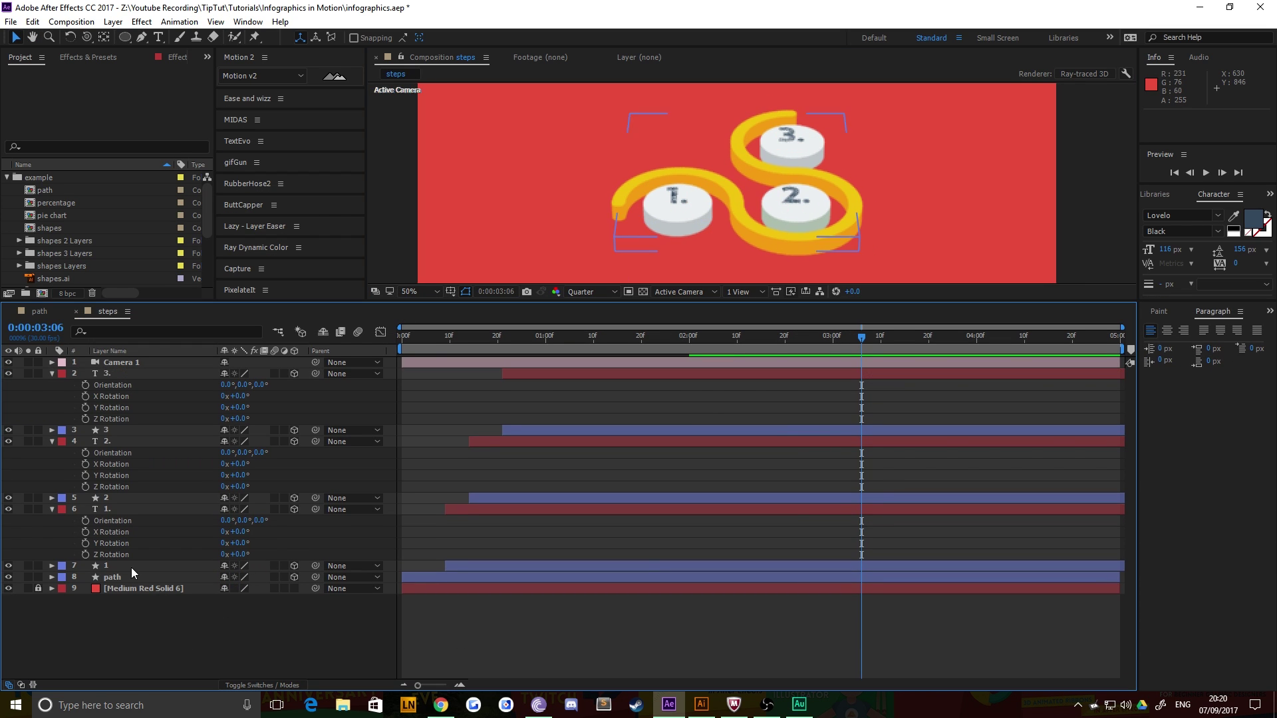
{"action": "left_click", "coordinate": [110, 509]}
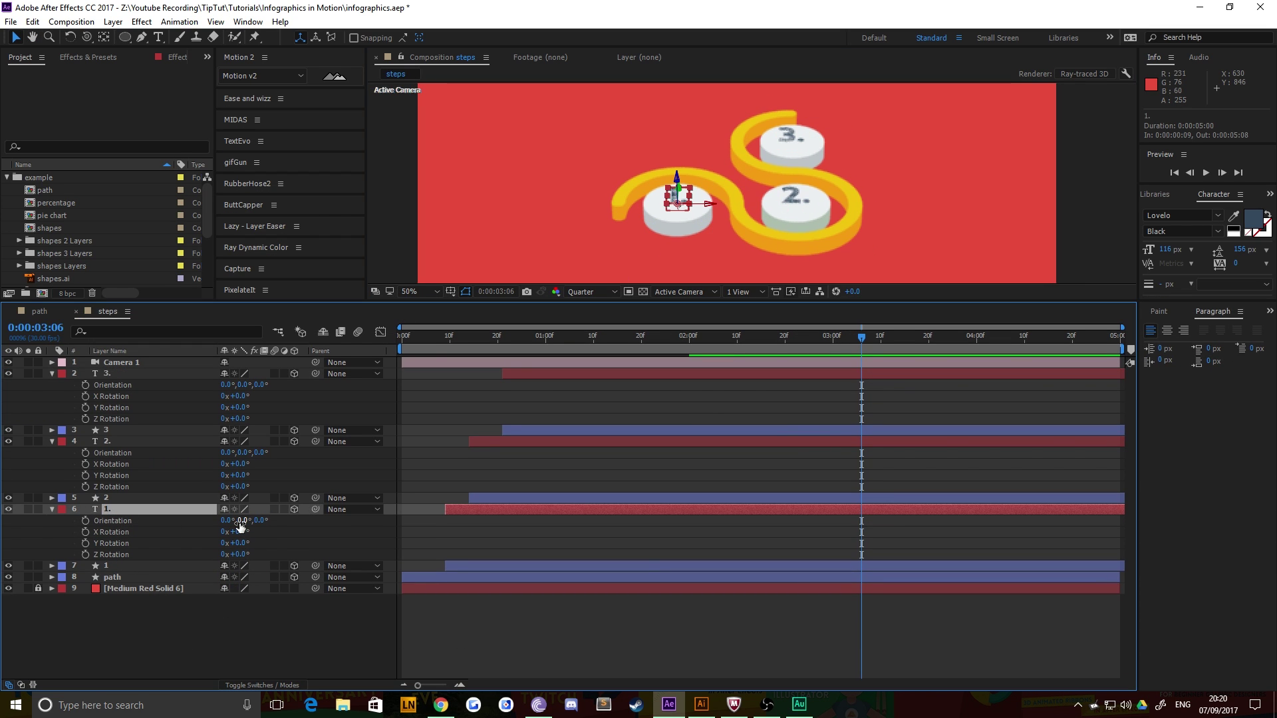
{"action": "left_click_drag", "start_coordinate": [243, 520], "coordinate": [280, 523]}
{"action": "key", "text": "ctrl+z"}
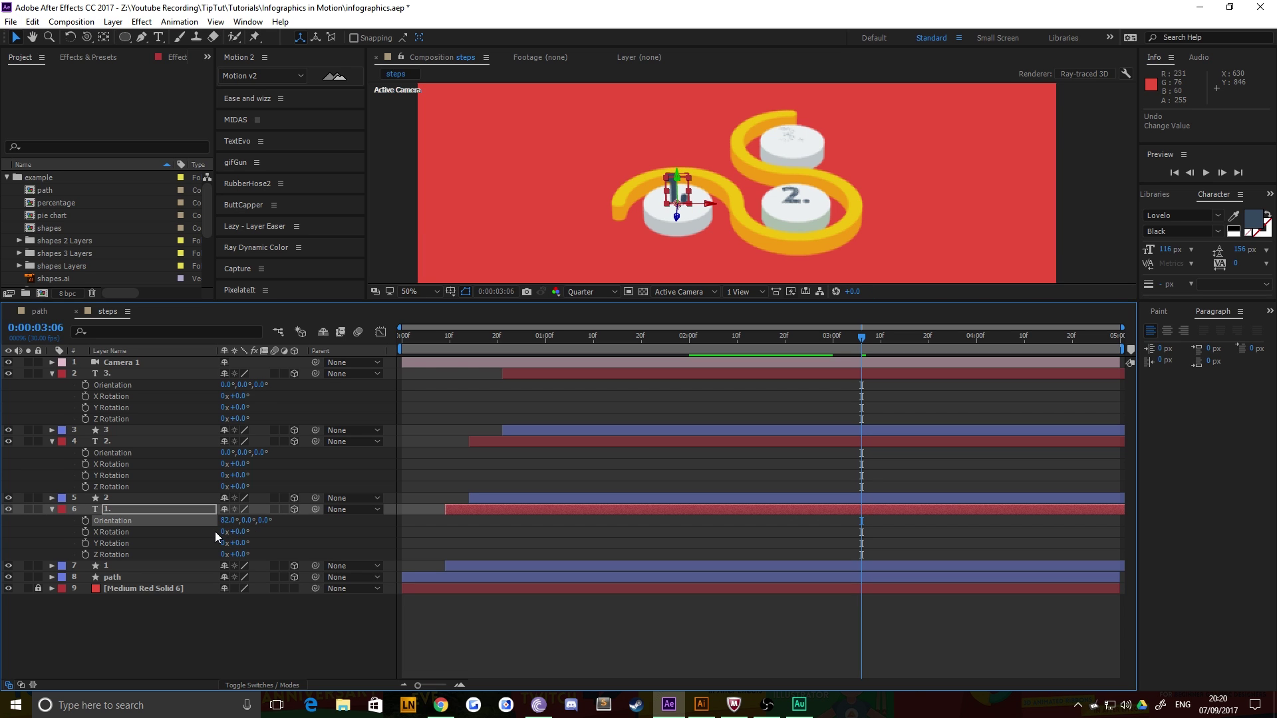
Set the X Orientation of labels 1., 2. and 3. to 90°
{"action": "left_click", "coordinate": [228, 520]}
{"action": "type", "text": "90"}
{"action": "key", "text": "Return"}
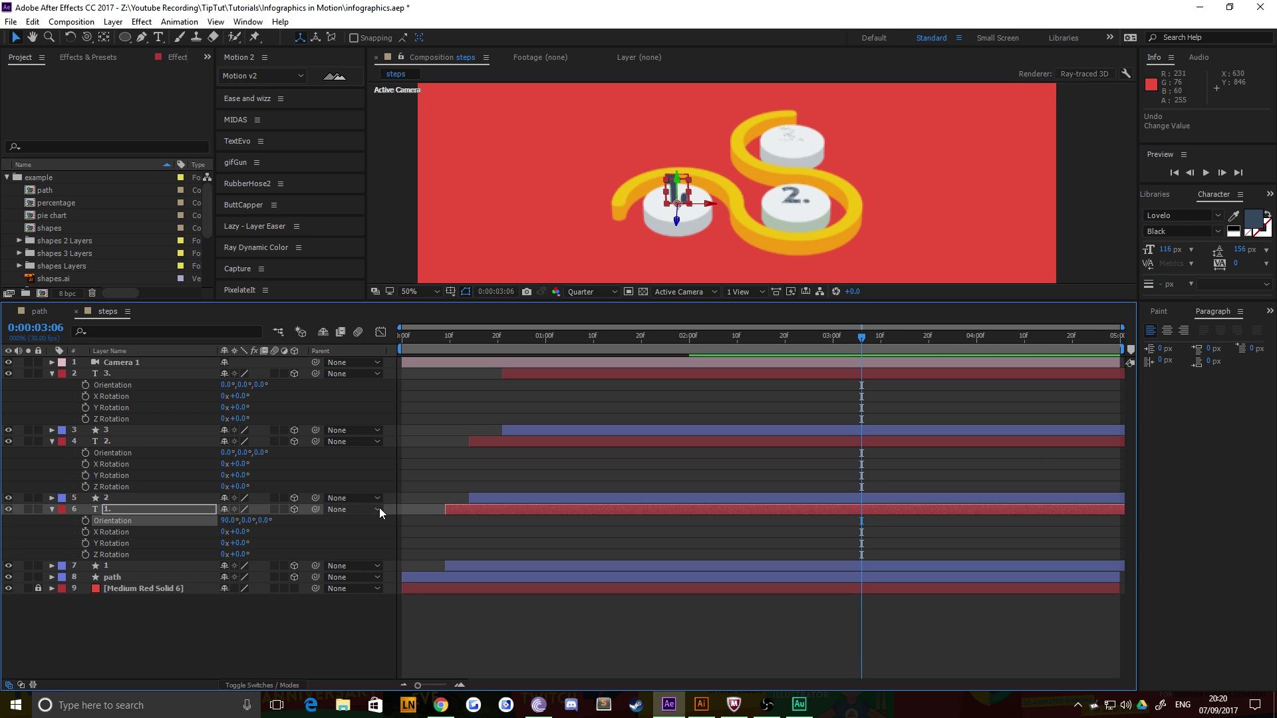
{"action": "left_click", "coordinate": [225, 453]}
{"action": "type", "text": "90"}
{"action": "key", "text": "Return"}
{"action": "left_click", "coordinate": [226, 385]}
{"action": "type", "text": "90"}
{"action": "key", "text": "Return"}
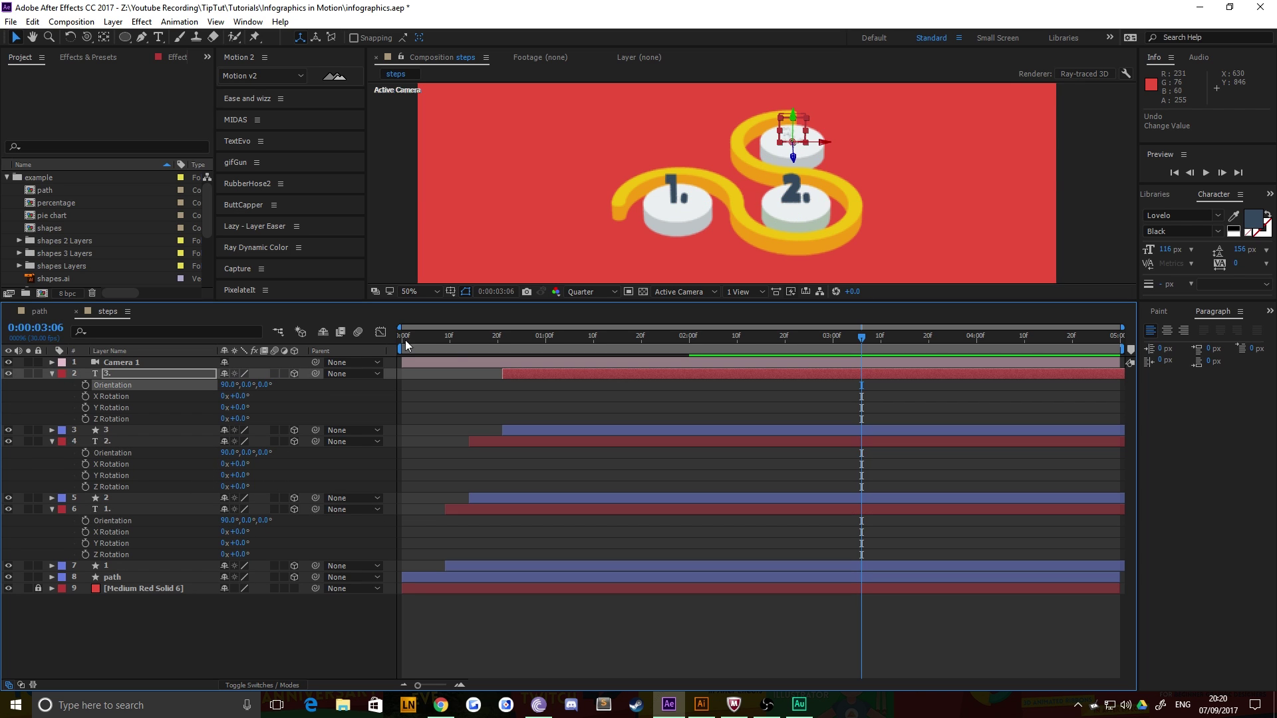
Set the viewer preview resolution to Half
{"action": "left_click", "coordinate": [583, 225]}
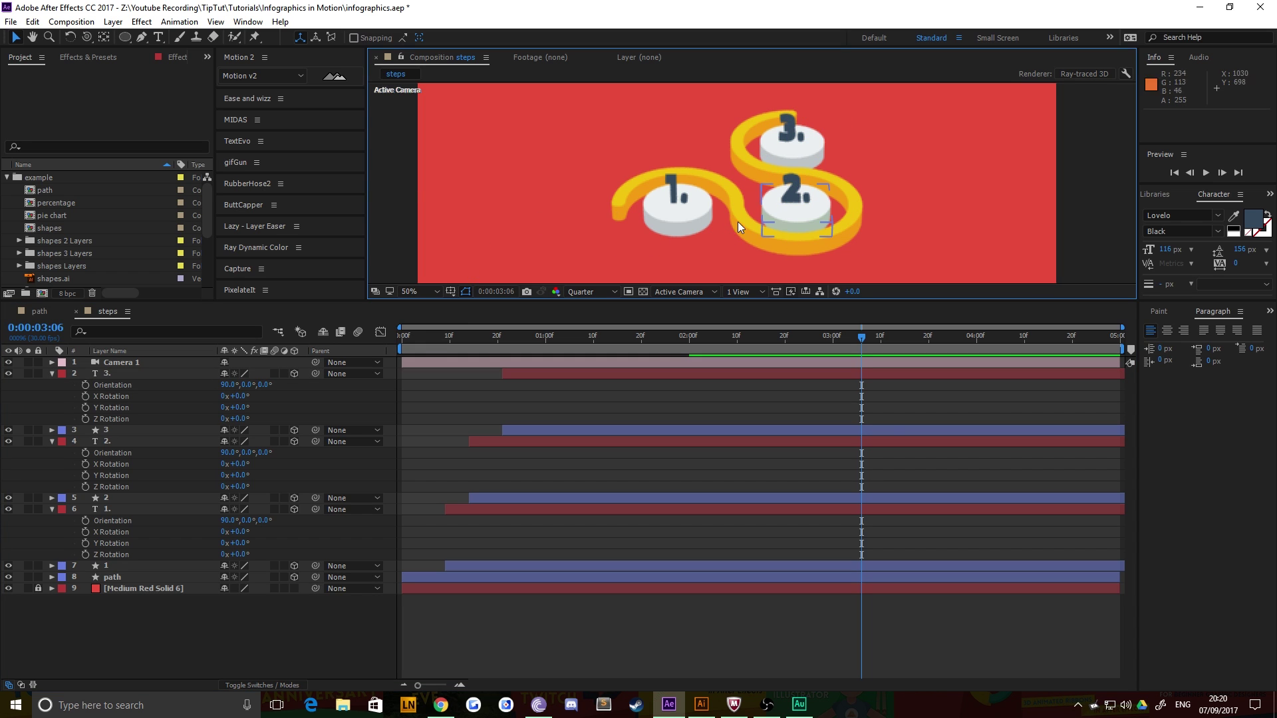
{"action": "left_click", "coordinate": [590, 291]}
{"action": "left_click", "coordinate": [594, 341]}
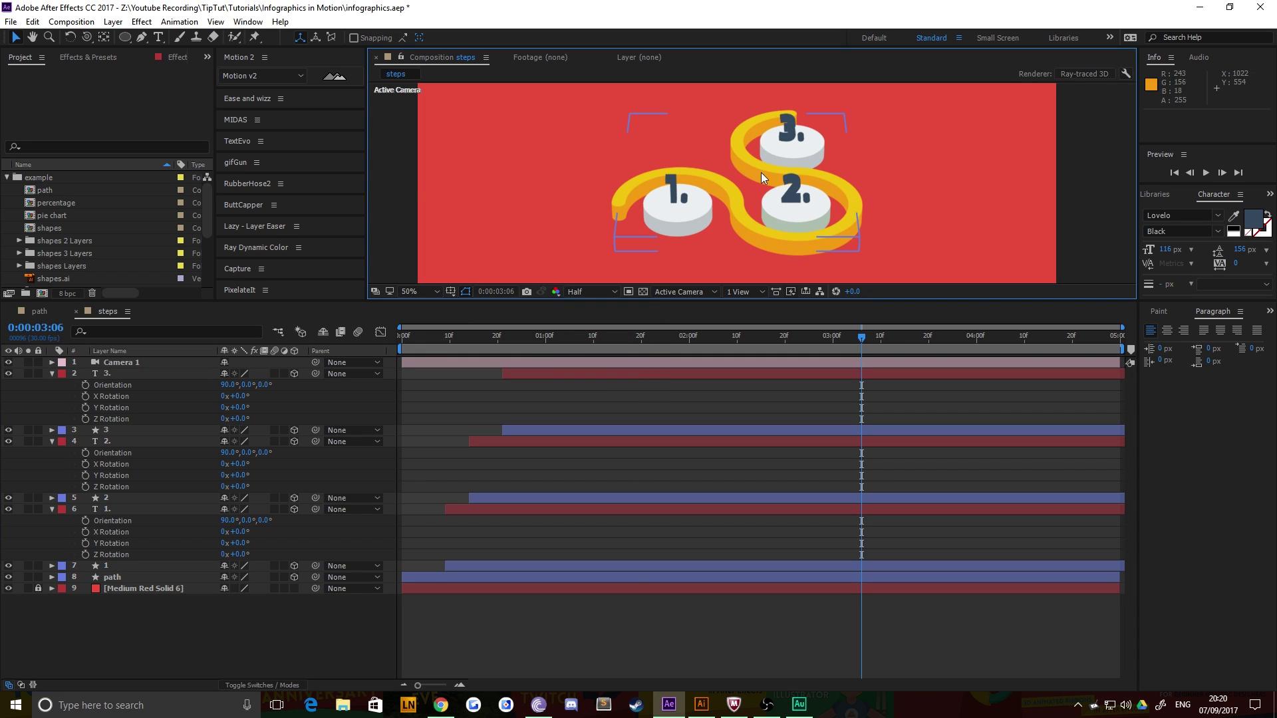
{"action": "left_click", "coordinate": [672, 181]}
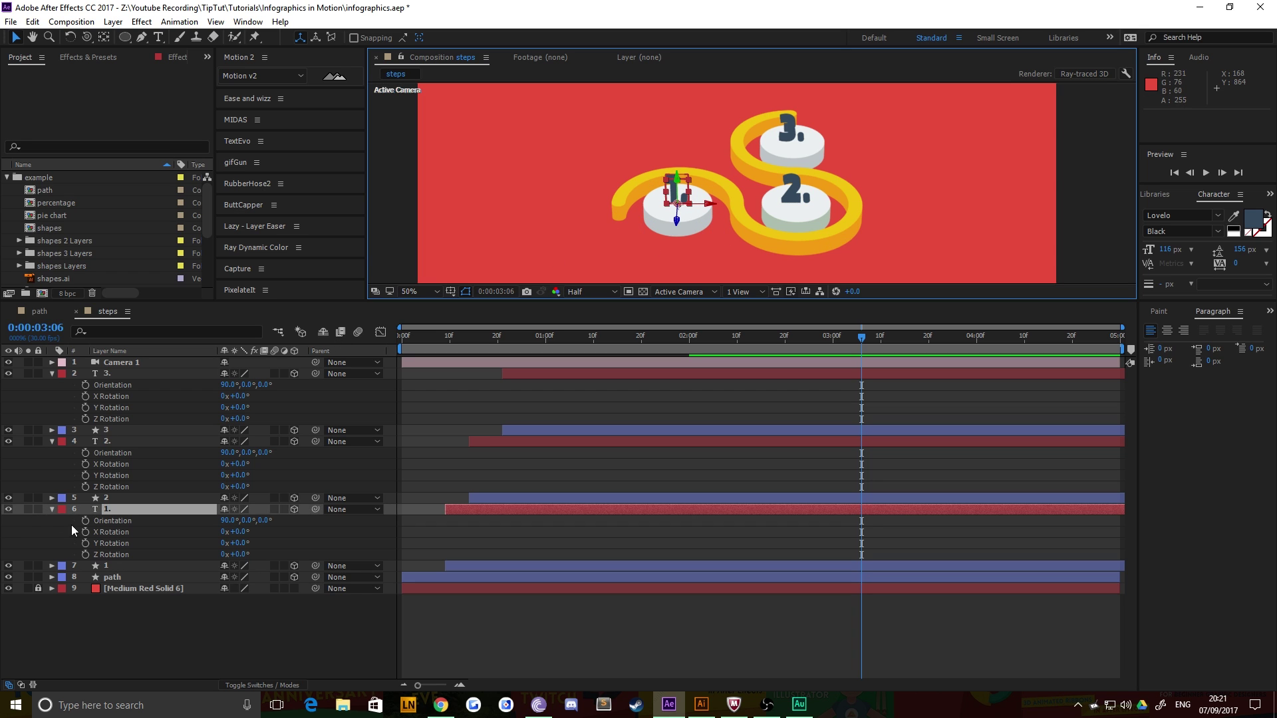
Expand the 1. label's Text properties in the timeline
{"action": "left_click", "coordinate": [116, 508]}
{"action": "left_click", "coordinate": [54, 507]}
{"action": "left_click", "coordinate": [53, 509]}
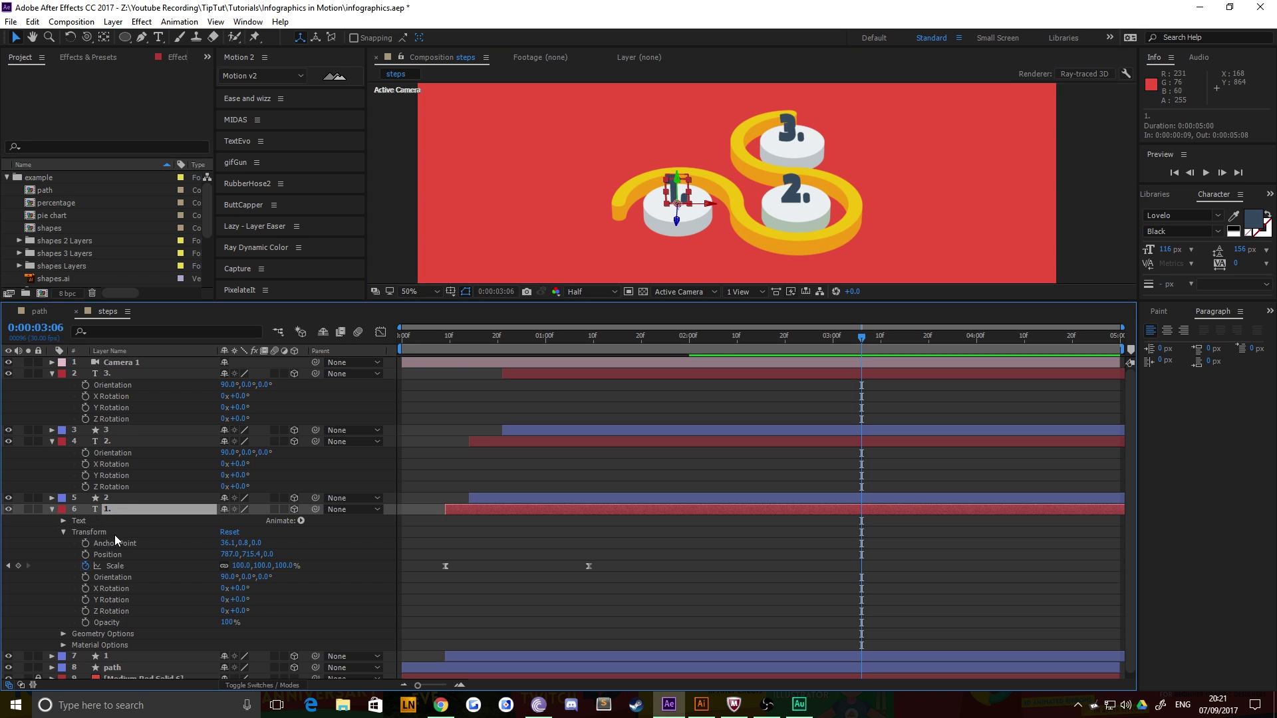
{"action": "left_click", "coordinate": [65, 520]}
{"action": "left_click", "coordinate": [296, 520]}
Add an RGB Side Color animator to the 1. numeral set to dark blue 2C3E50
{"action": "left_click", "coordinate": [80, 522]}
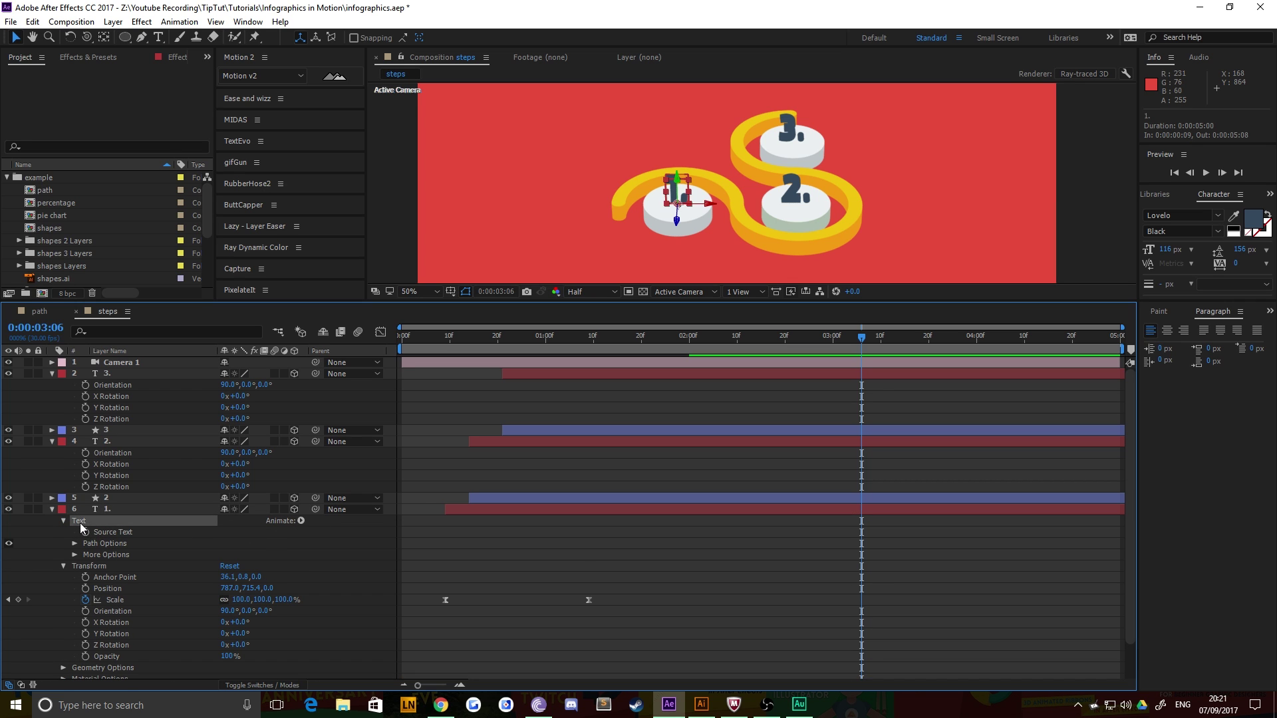
{"action": "left_click", "coordinate": [301, 521]}
{"action": "mouse_move", "coordinate": [338, 394]}
{"action": "mouse_move", "coordinate": [488, 394]}
{"action": "left_click", "coordinate": [609, 393]}
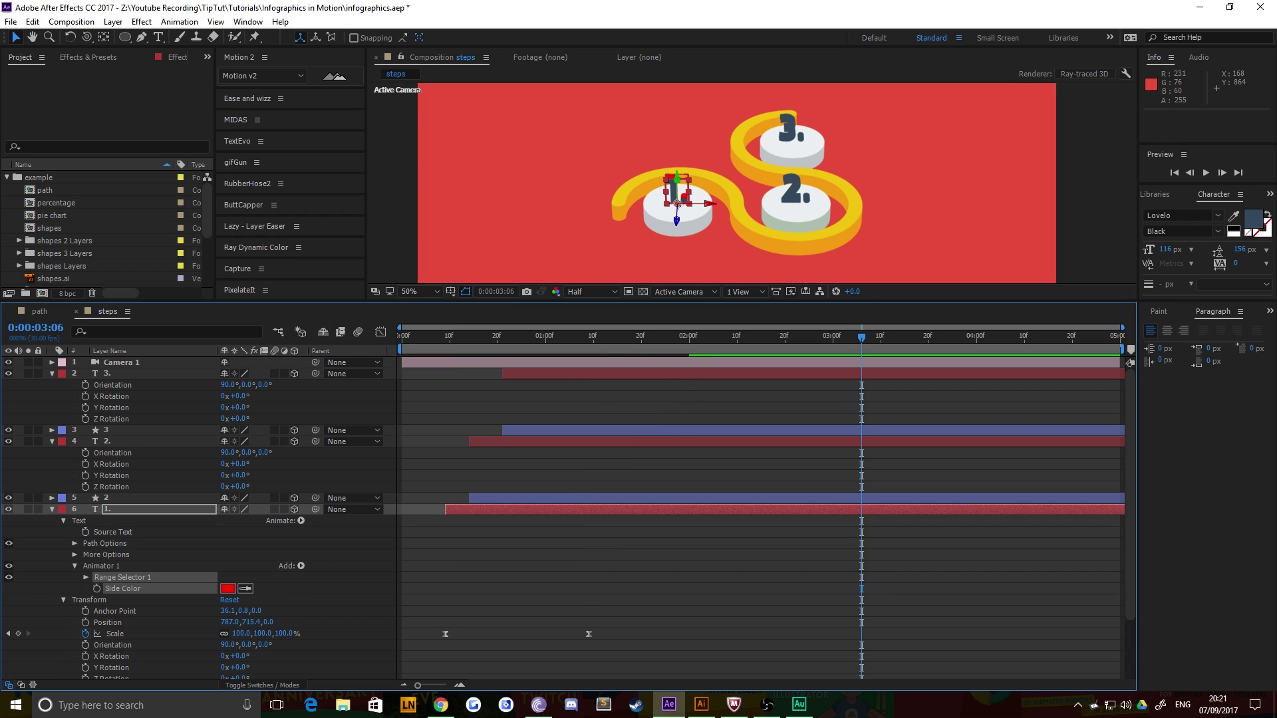
{"action": "left_click", "coordinate": [227, 589]}
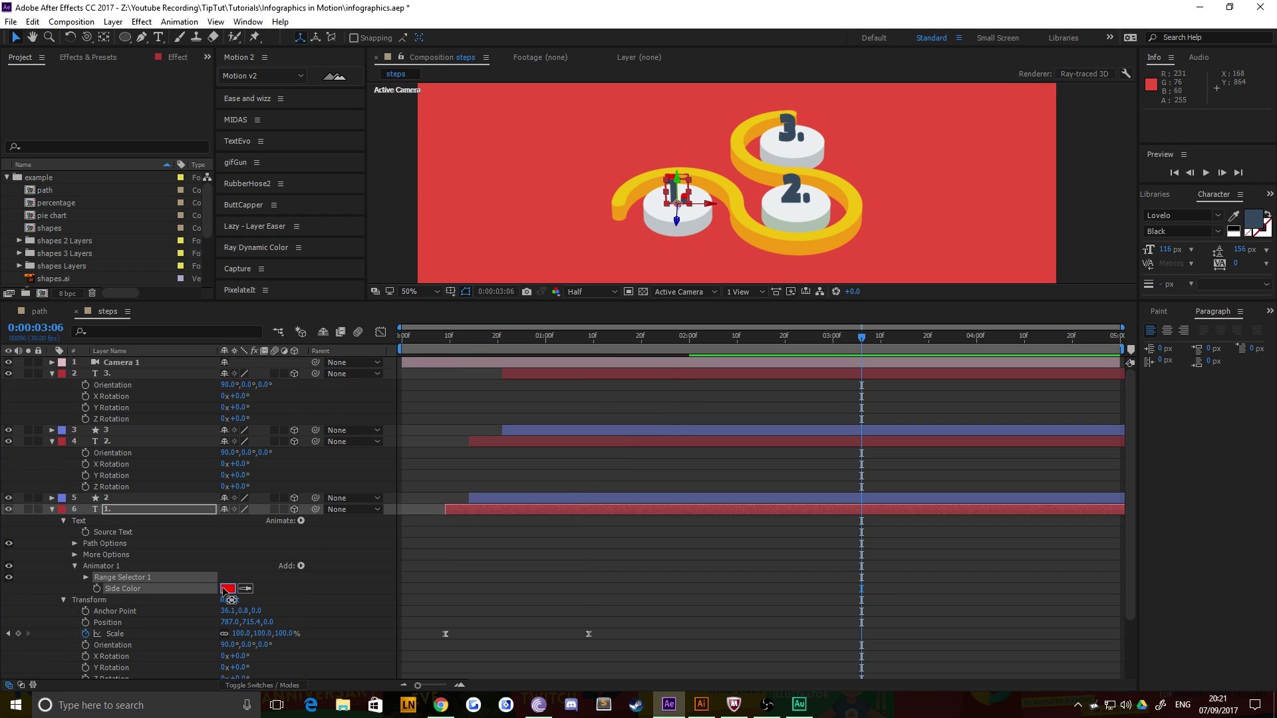
{"action": "type", "text": "2C3E50"}
{"action": "left_click", "coordinate": [509, 130]}
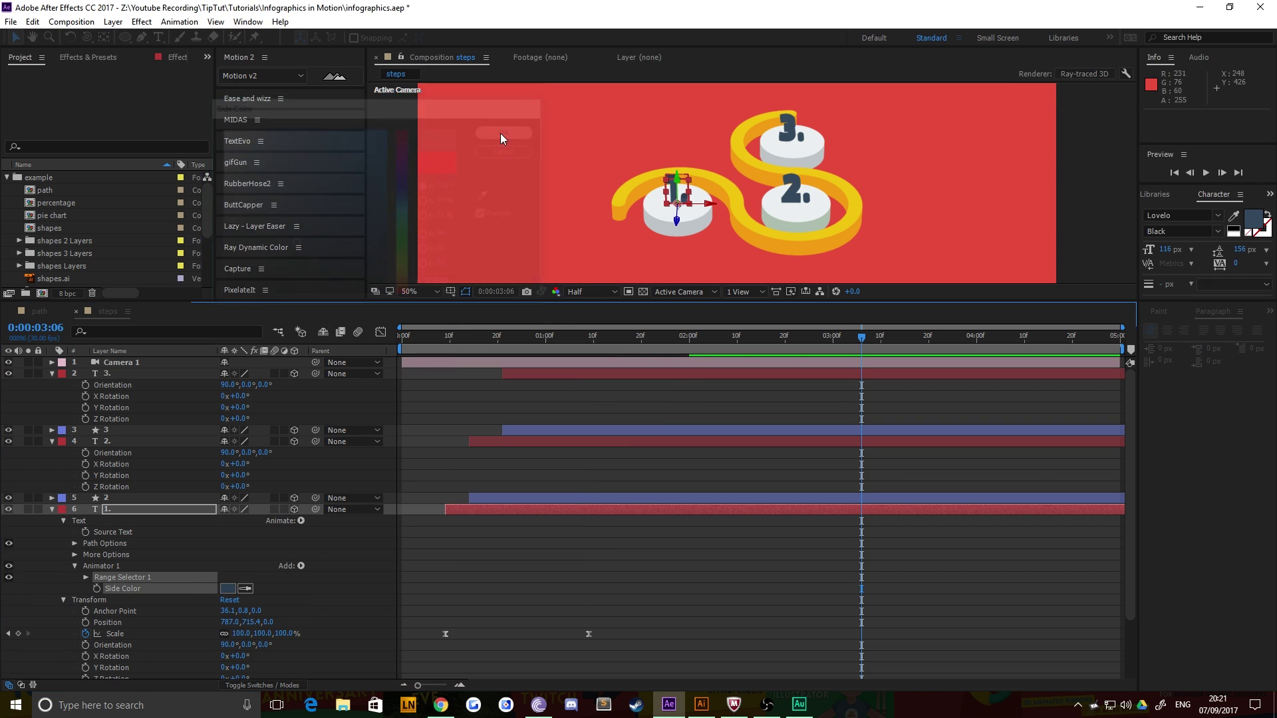
Select the 2. numeral layer and reveal all its properties
{"action": "left_click", "coordinate": [431, 197]}
{"action": "scroll", "coordinate": [722, 214], "scroll_direction": "up", "scroll_amount": 2}
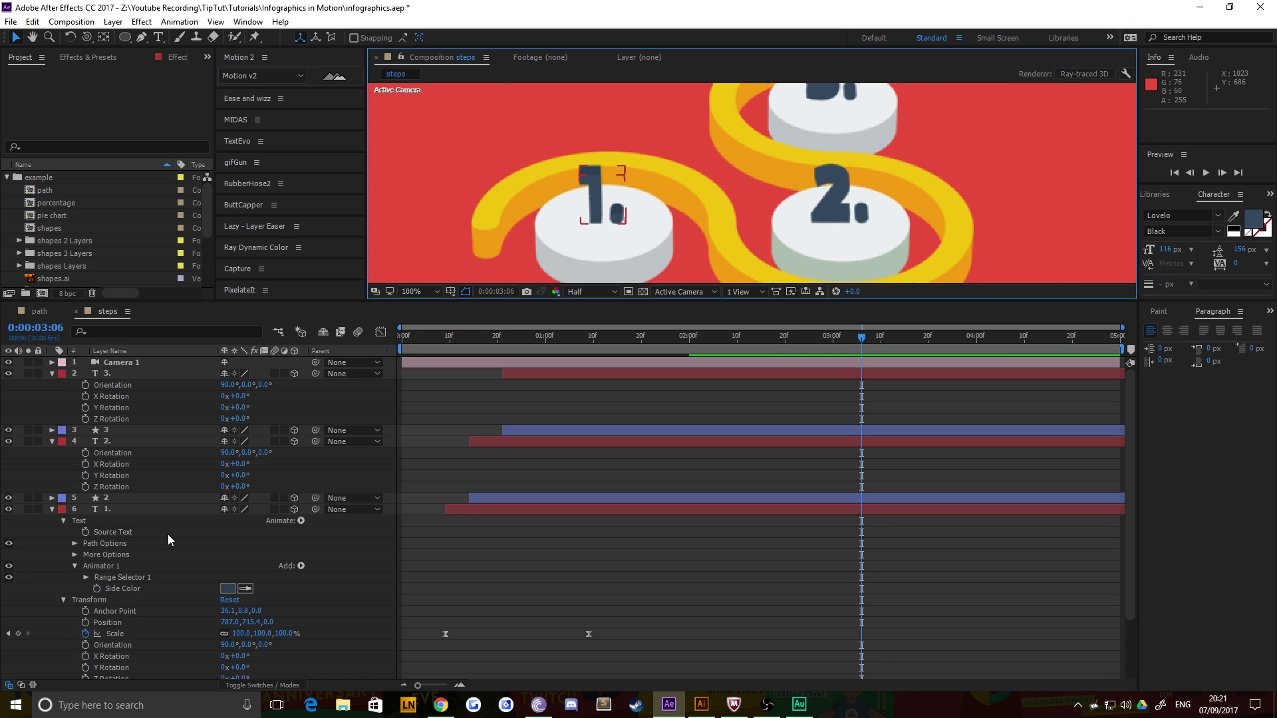
{"action": "left_click", "coordinate": [126, 592]}
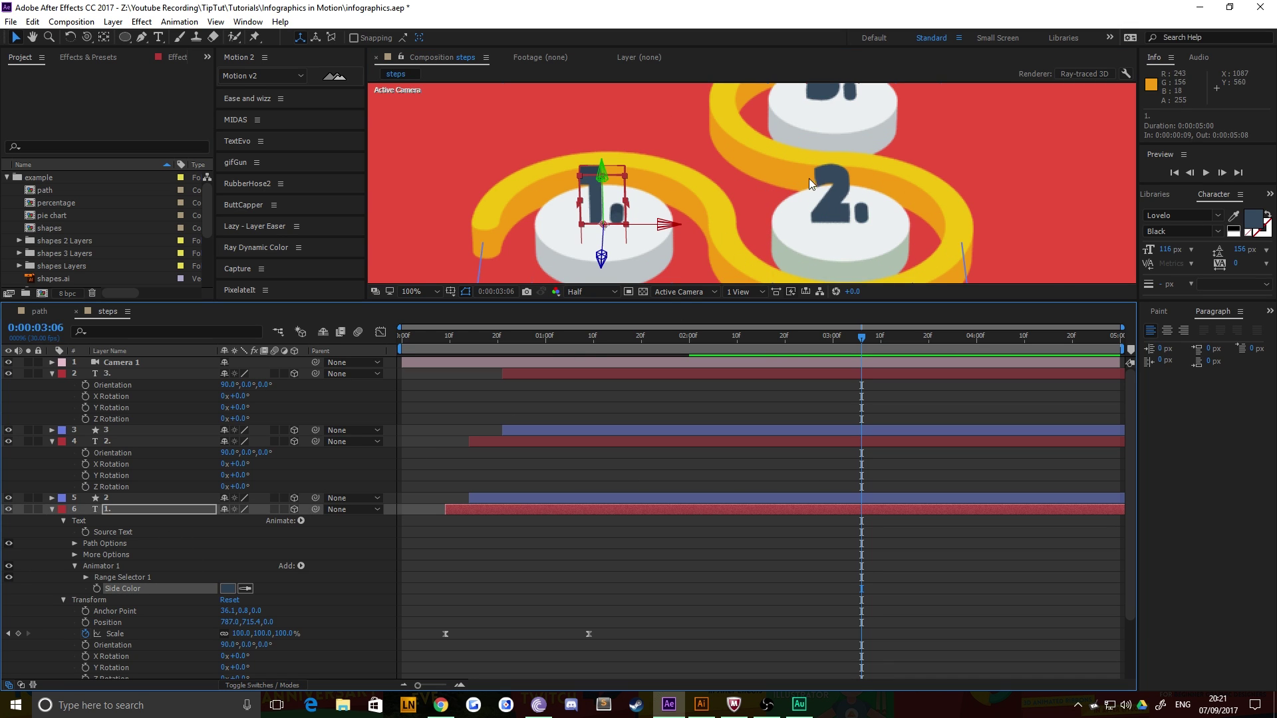
{"action": "left_click", "coordinate": [831, 202]}
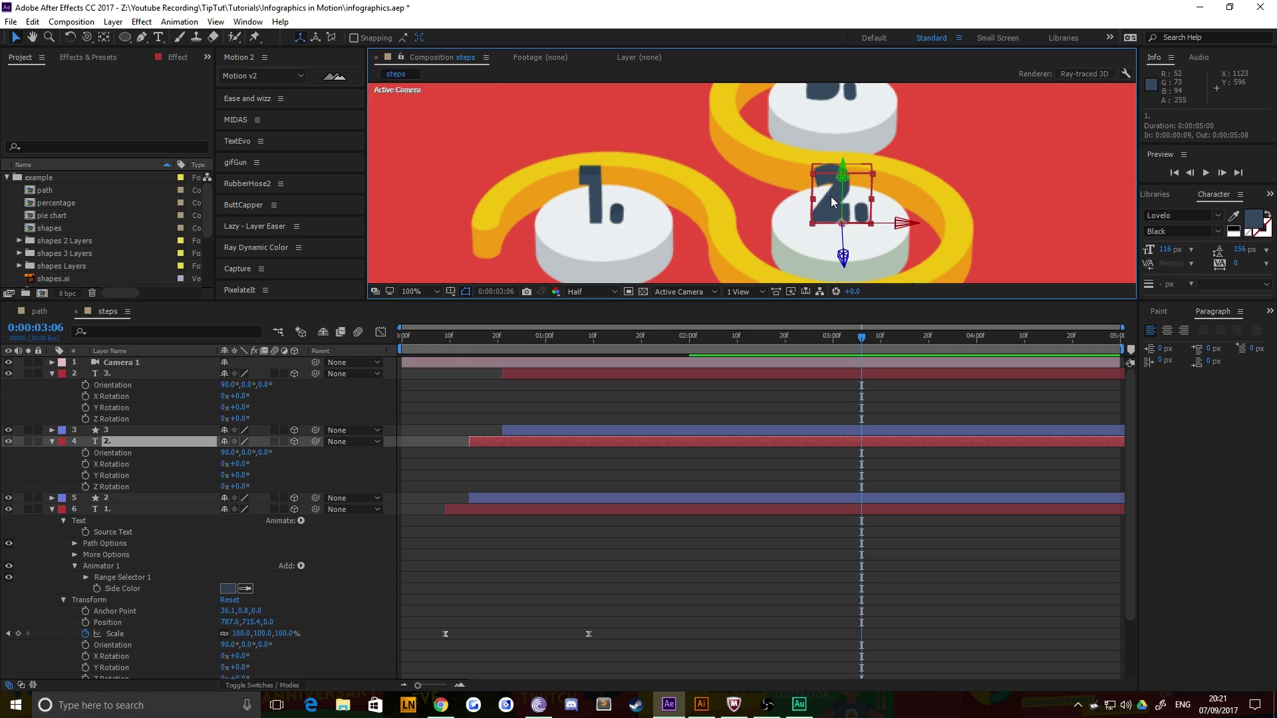
{"action": "left_click", "coordinate": [54, 443]}
{"action": "left_click", "coordinate": [53, 443]}
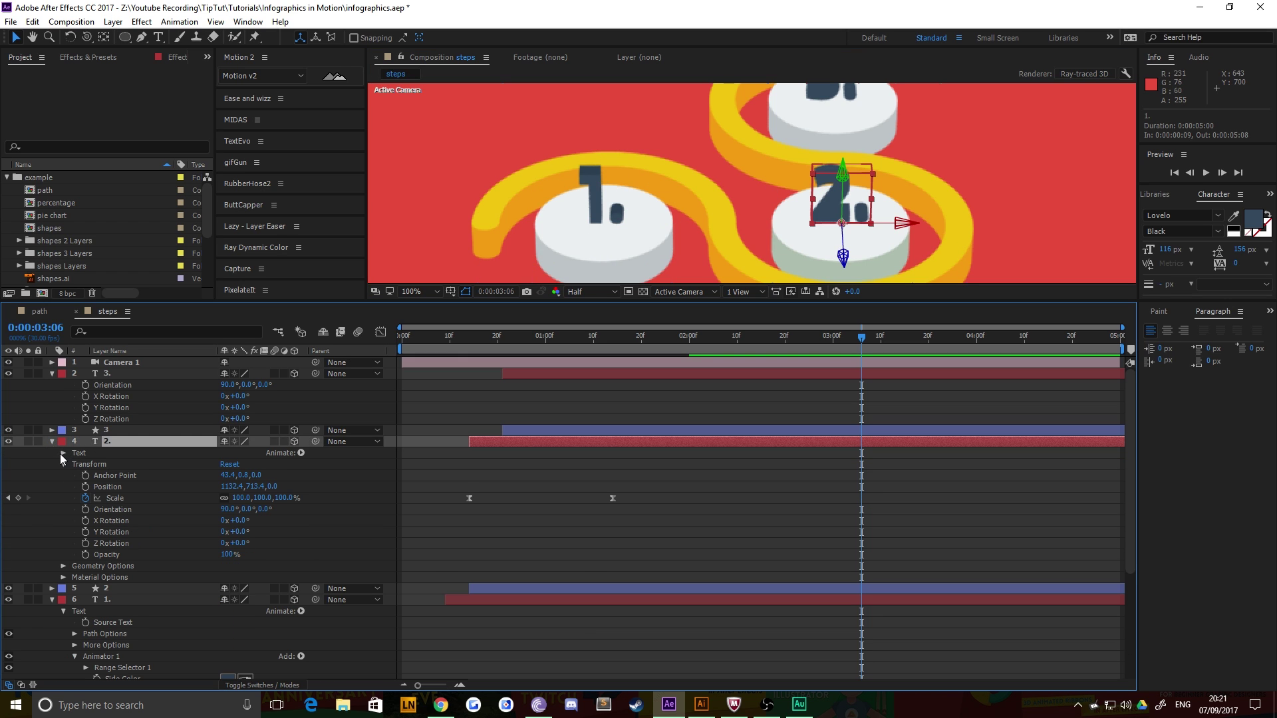
{"action": "key", "text": "F2"}
Add an RGB Side Color animator to the 2. numeral set to 2C3E50
{"action": "left_click", "coordinate": [265, 453]}
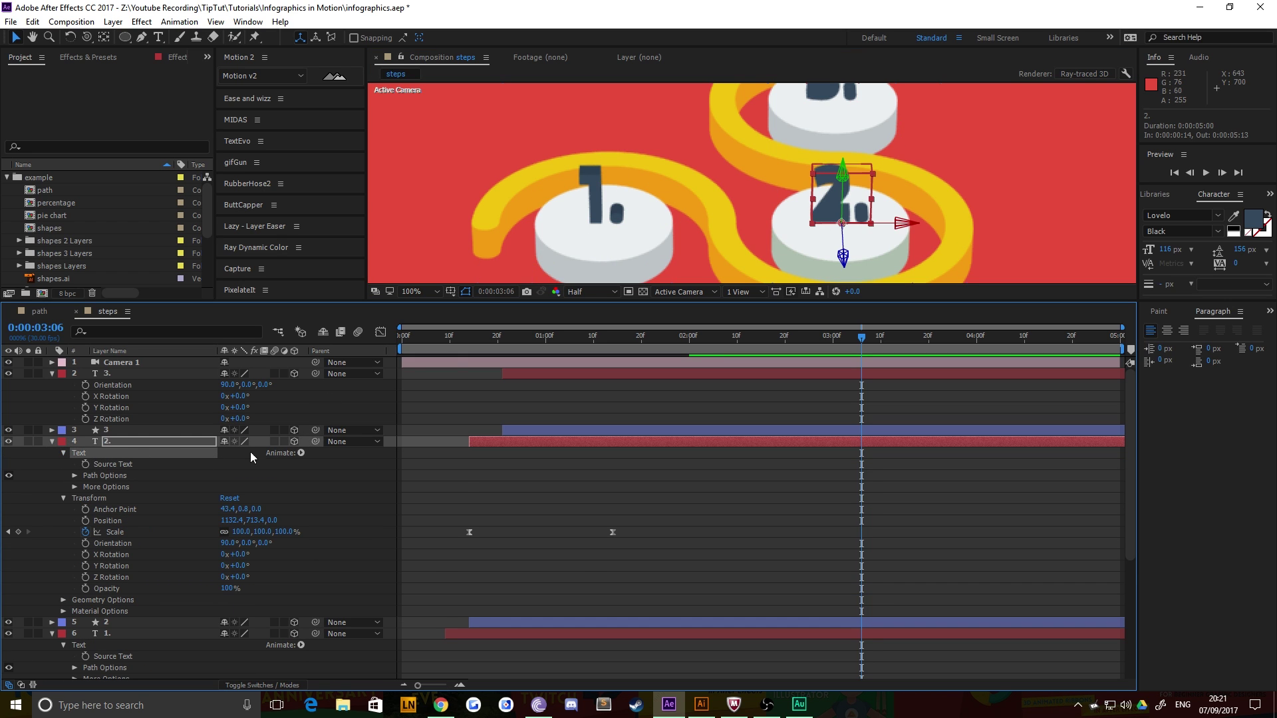
{"action": "left_click", "coordinate": [300, 453]}
{"action": "mouse_move", "coordinate": [372, 326]}
{"action": "mouse_move", "coordinate": [492, 327]}
{"action": "left_click", "coordinate": [602, 324]}
{"action": "left_click", "coordinate": [228, 520]}
{"action": "type", "text": "2C3E50"}
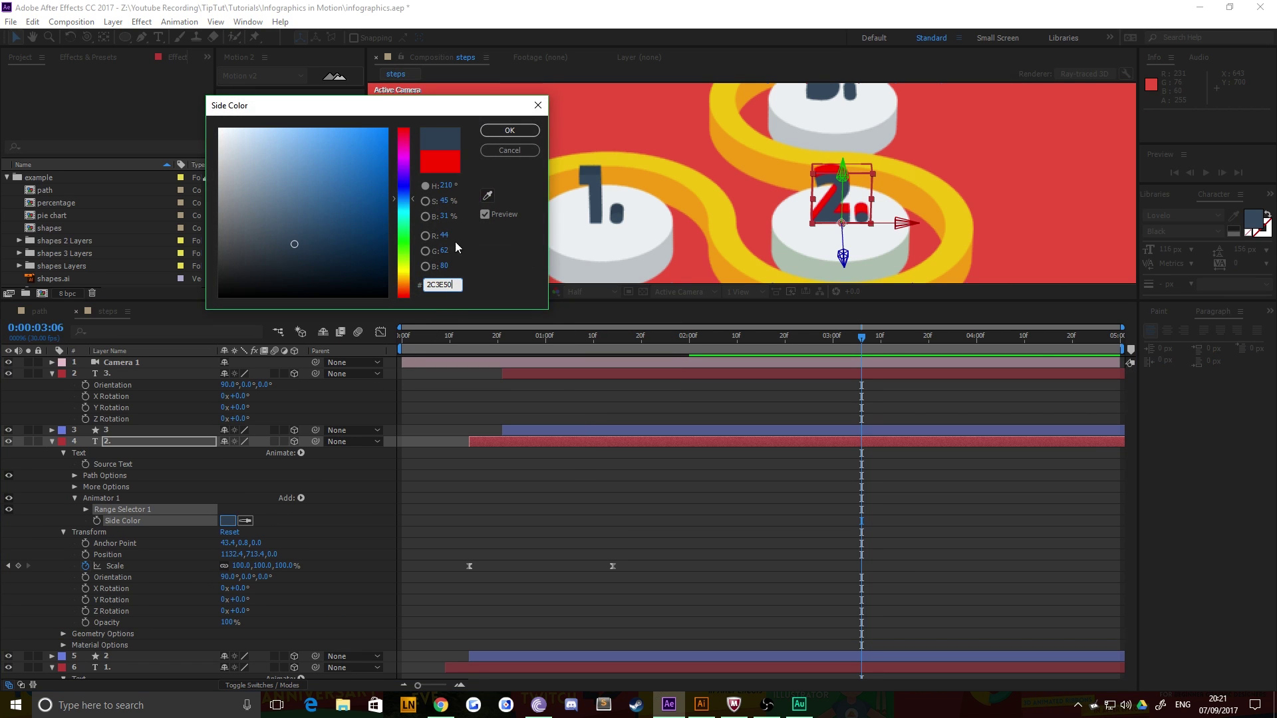
{"action": "left_click", "coordinate": [508, 130]}
Add an RGB Side Color animator to the 3. numeral set to 2C3E50
{"action": "left_click", "coordinate": [52, 374]}
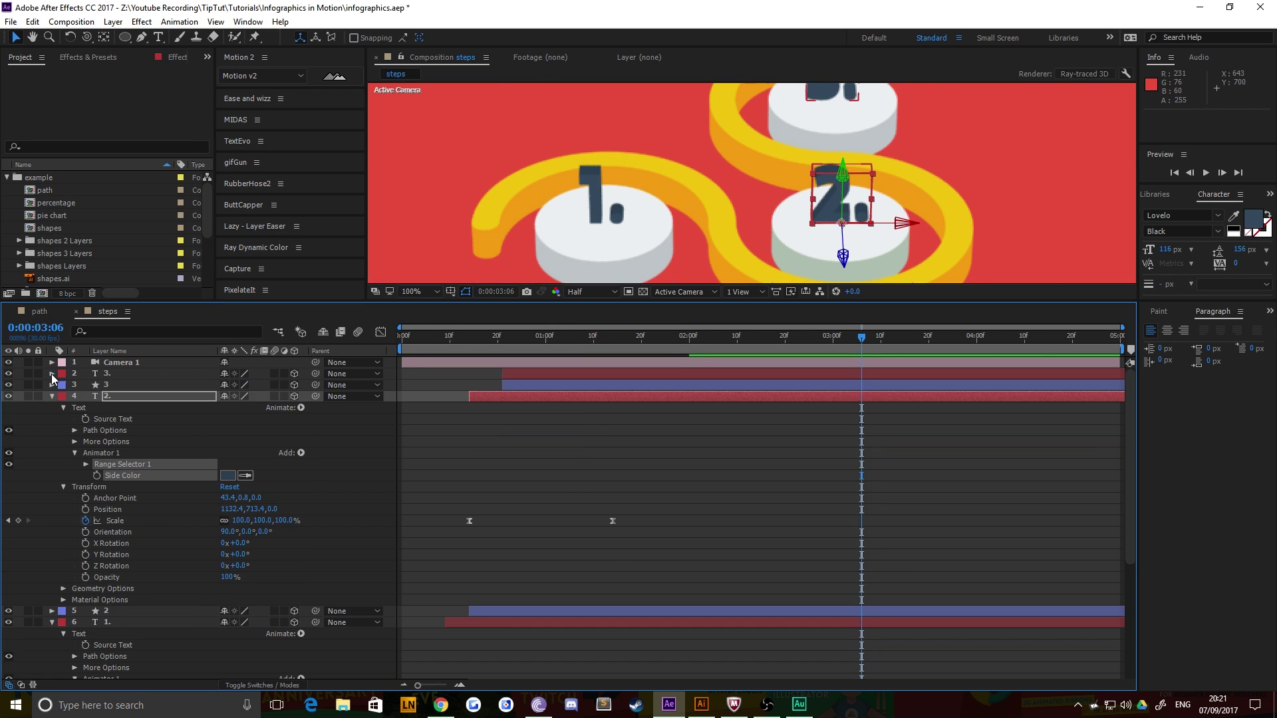
{"action": "left_click", "coordinate": [76, 385]}
{"action": "left_click", "coordinate": [63, 385]}
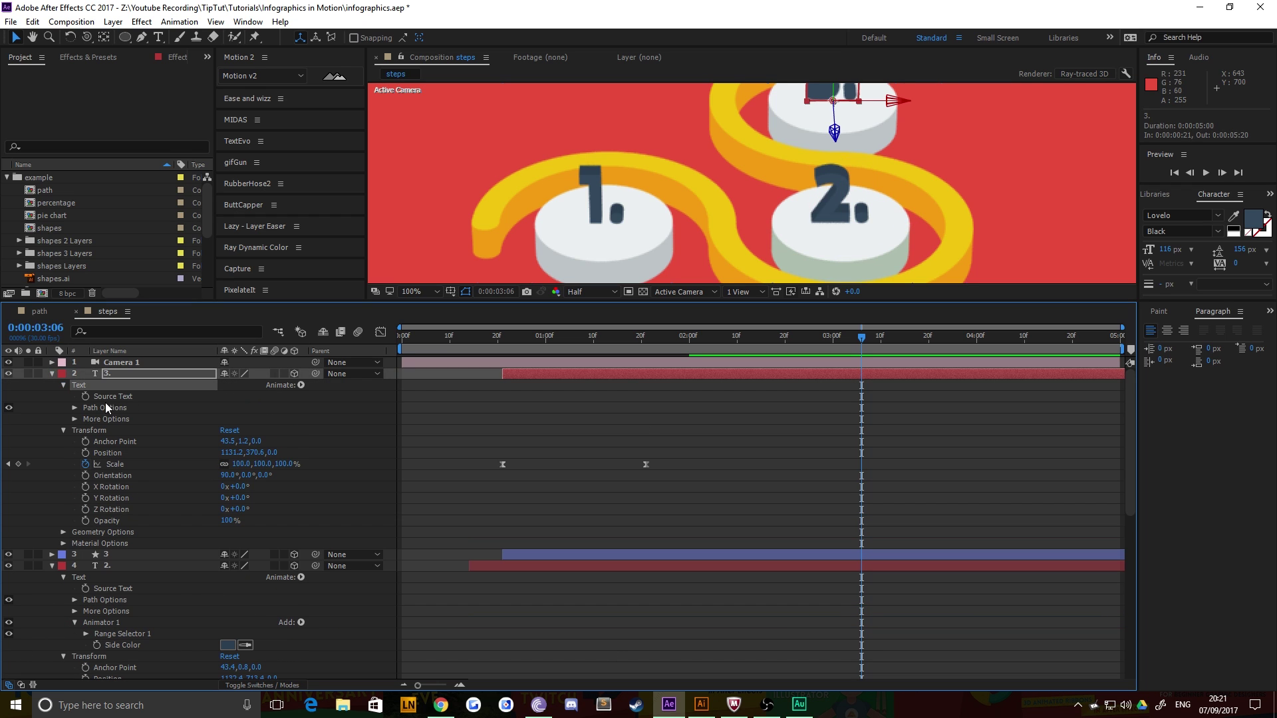
{"action": "left_click", "coordinate": [301, 386]}
{"action": "mouse_move", "coordinate": [356, 547]}
{"action": "mouse_move", "coordinate": [509, 546]}
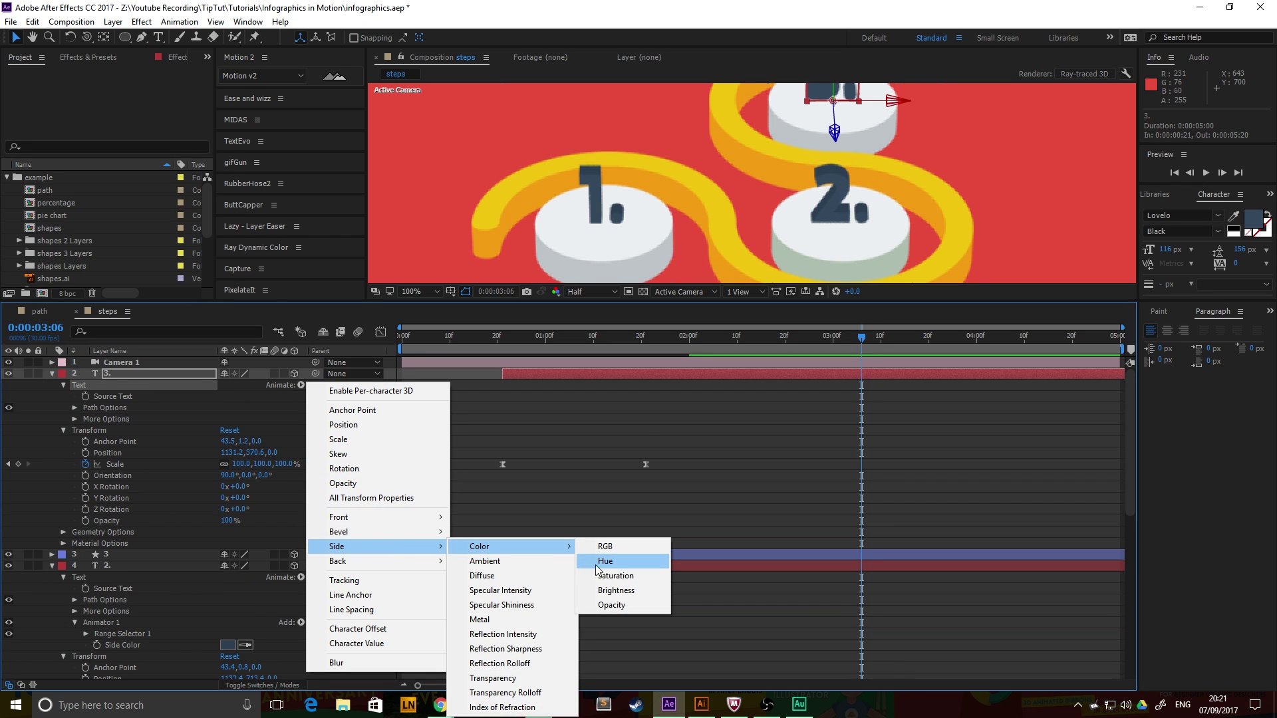
{"action": "left_click", "coordinate": [598, 549]}
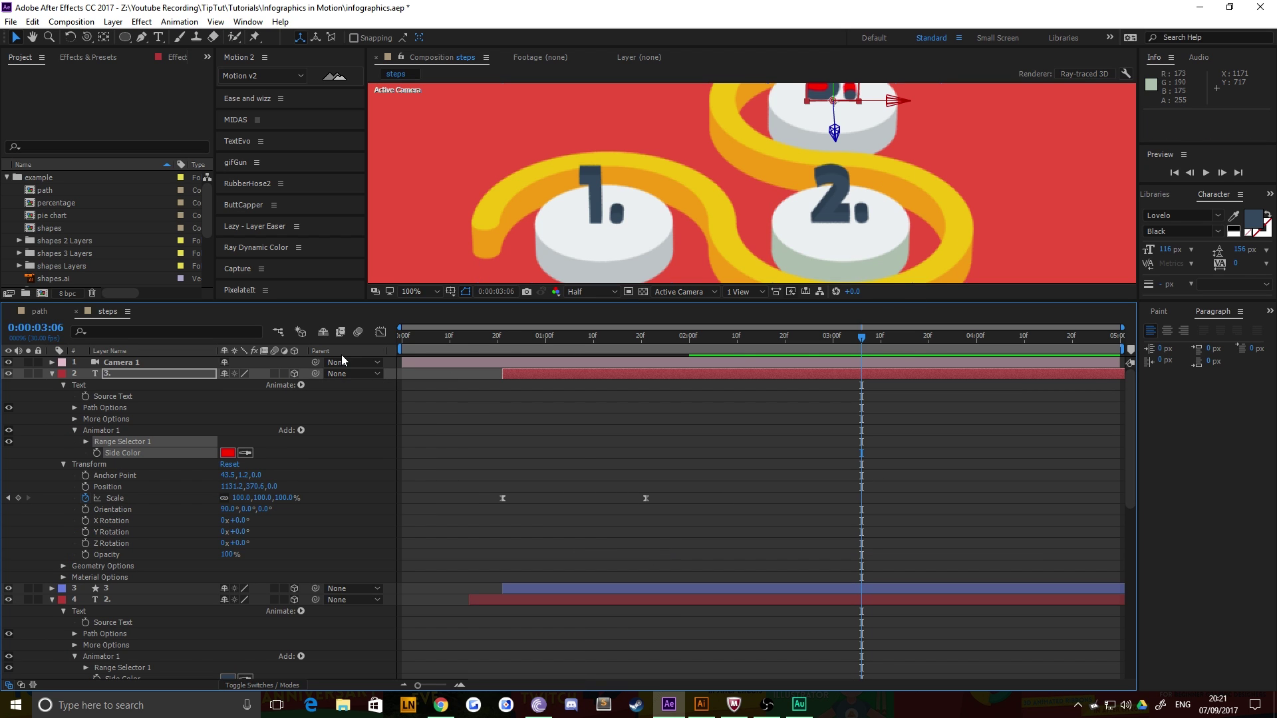
{"action": "left_click", "coordinate": [228, 453]}
{"action": "type", "text": "2C3E50"}
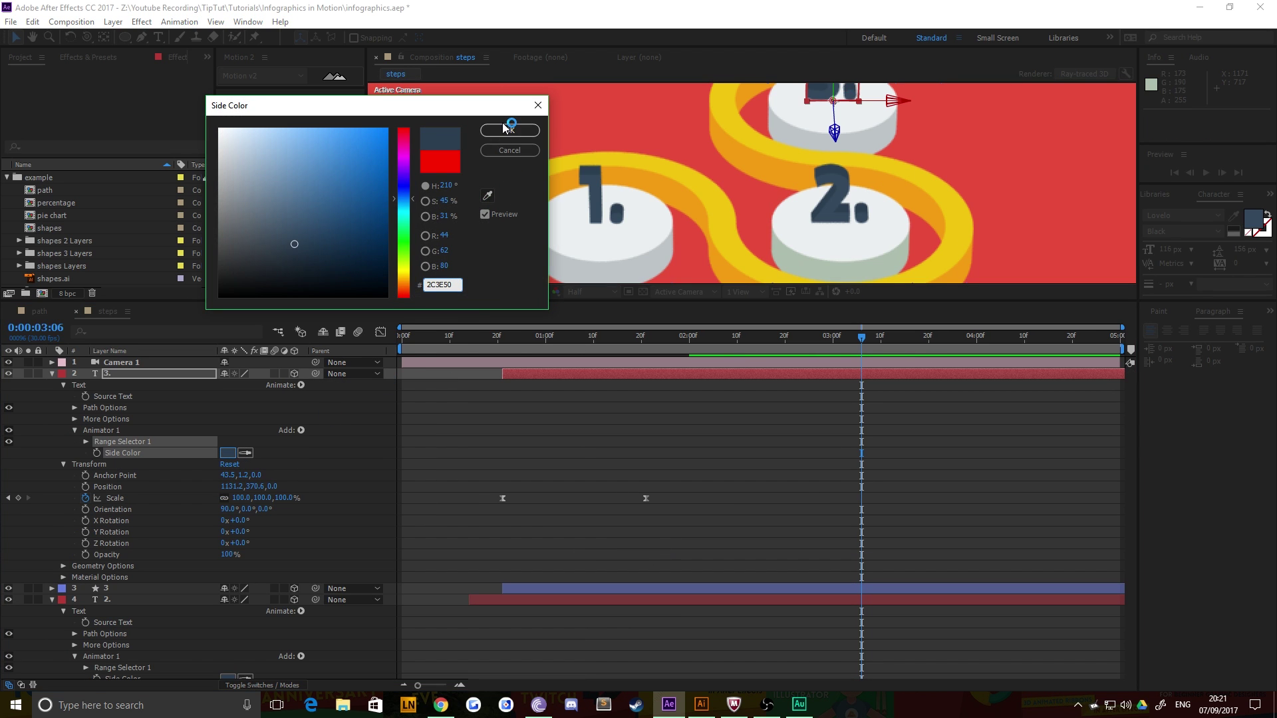
{"action": "left_click", "coordinate": [510, 130]}
Inspect the dark blue numerals in the scene and scrub to earlier frames
{"action": "scroll", "coordinate": [684, 206], "scroll_direction": "down", "scroll_amount": 1}
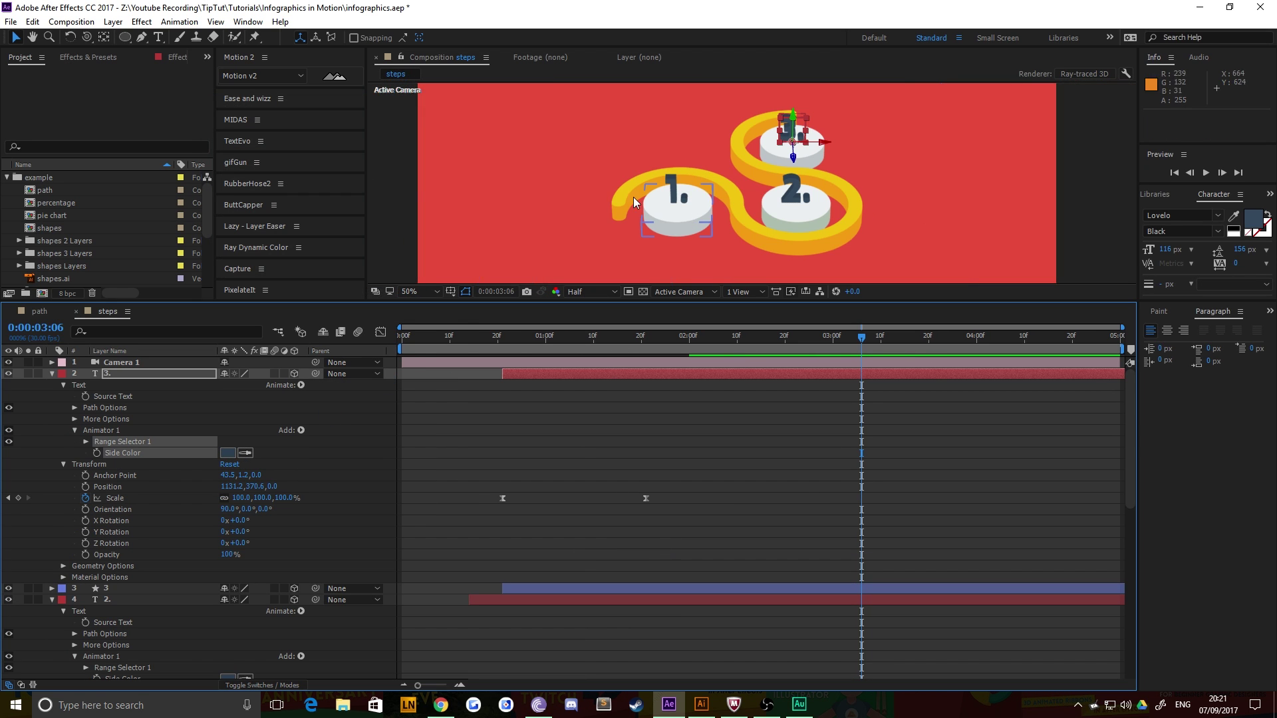
{"action": "left_click", "coordinate": [388, 174]}
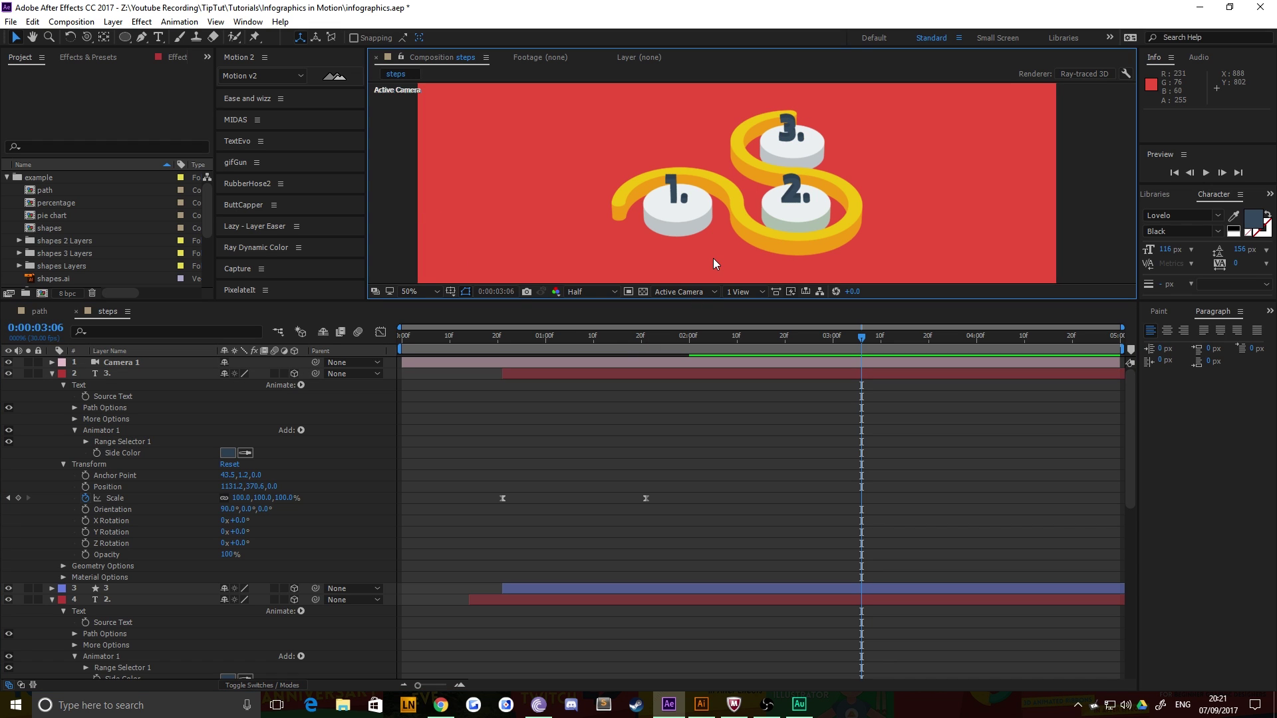
{"action": "left_click", "coordinate": [676, 186]}
{"action": "left_click", "coordinate": [647, 337]}
{"action": "left_click_drag", "start_coordinate": [637, 341], "coordinate": [720, 341]}
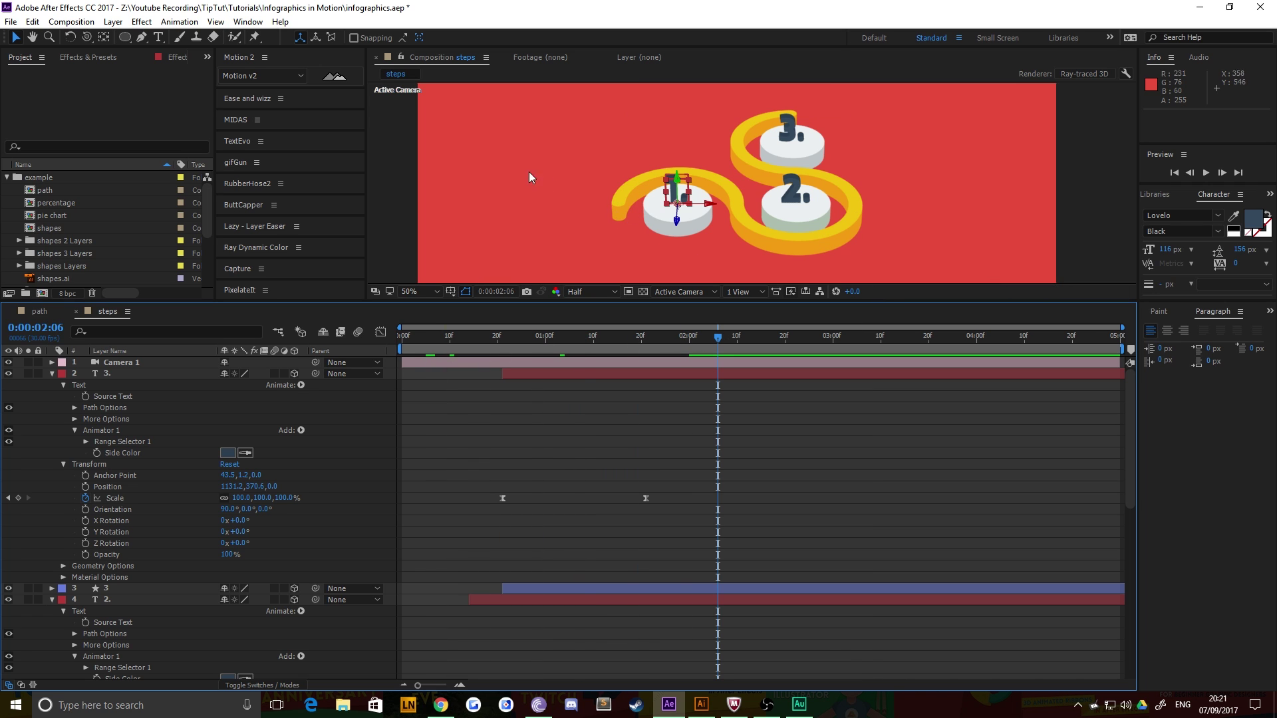
{"action": "left_click", "coordinate": [387, 189]}
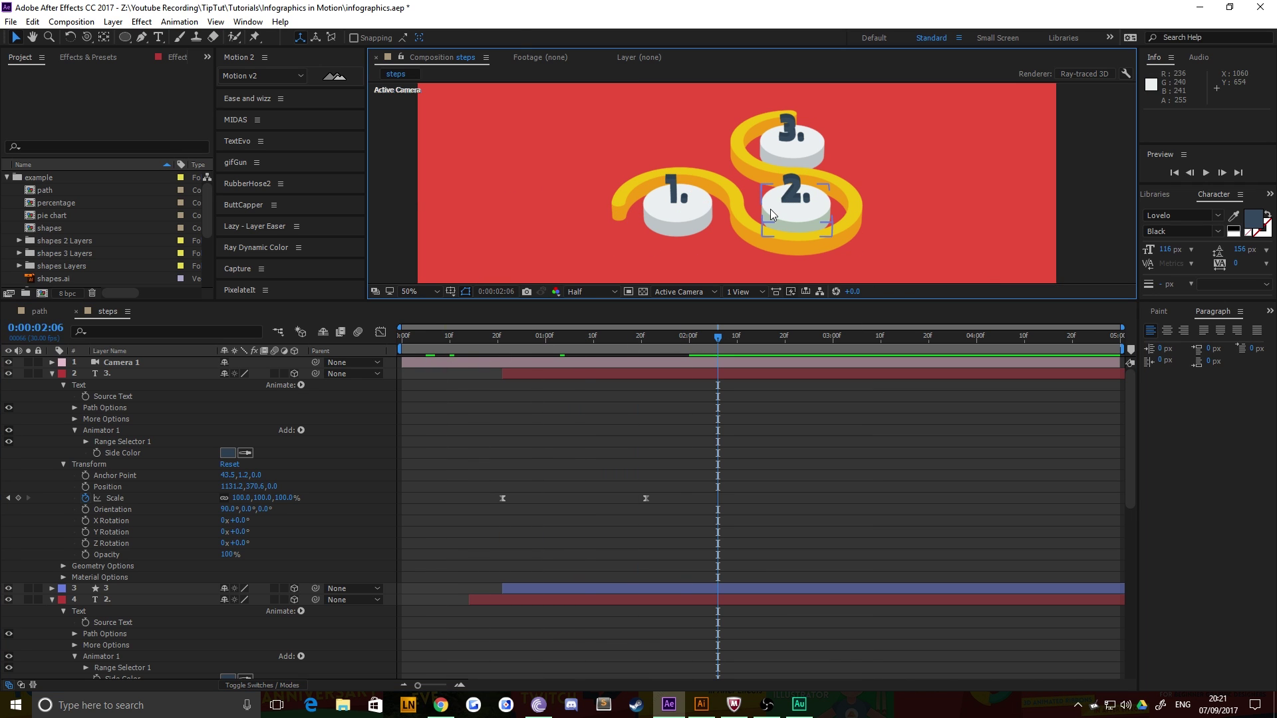
{"action": "left_click", "coordinate": [770, 209]}
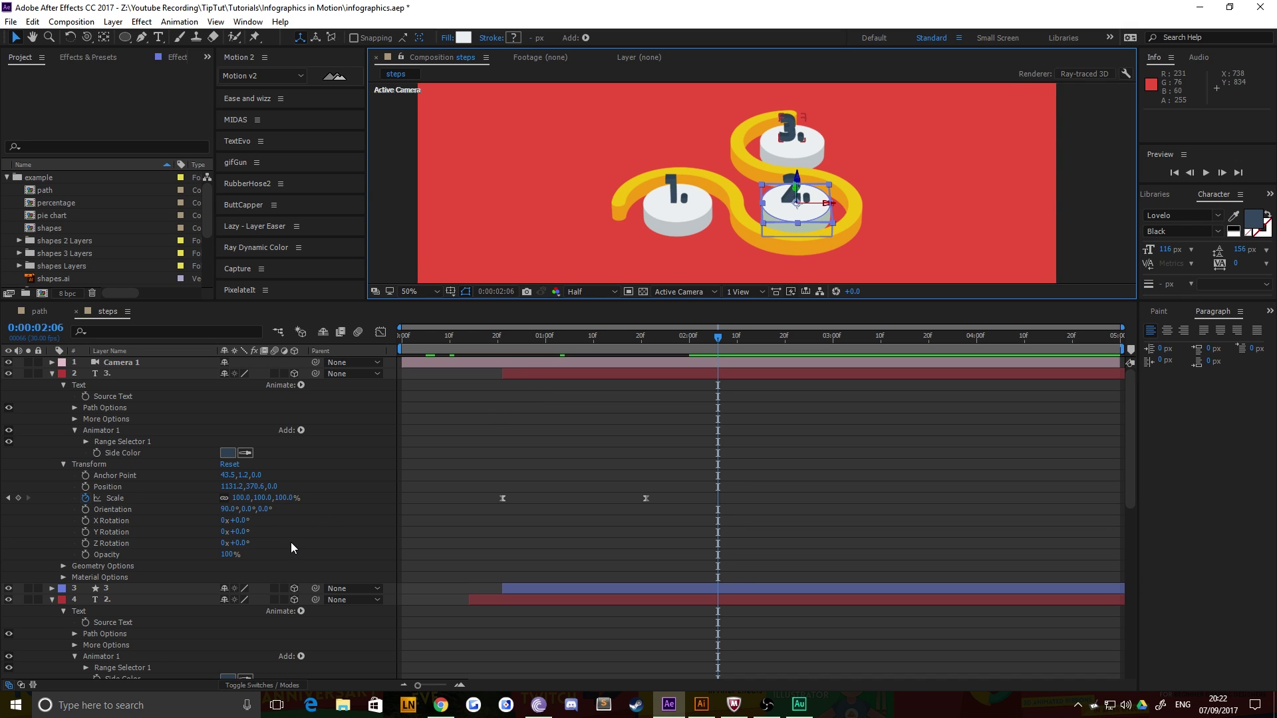
Select all the pillar and numeral layers in the timeline
{"action": "scroll", "coordinate": [198, 568], "scroll_direction": "down", "scroll_amount": 5}
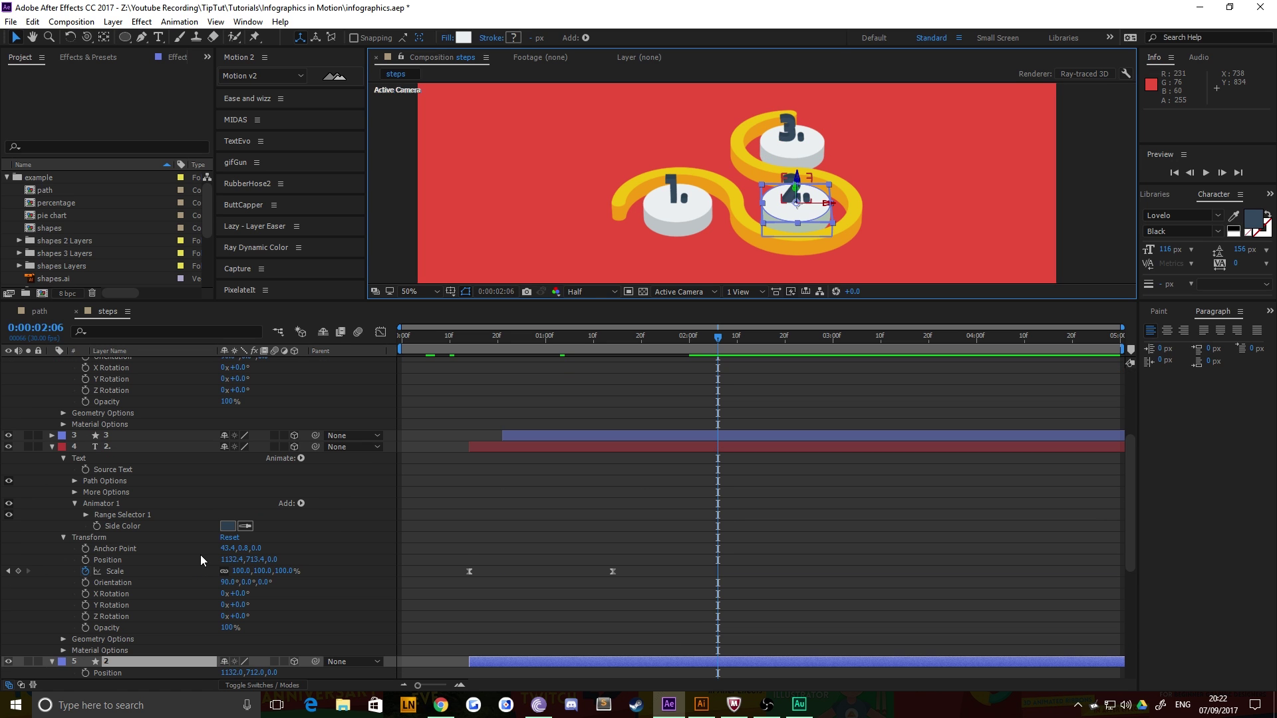
{"action": "scroll", "coordinate": [126, 619], "scroll_direction": "down", "scroll_amount": 1}
{"action": "left_click", "coordinate": [117, 640]}
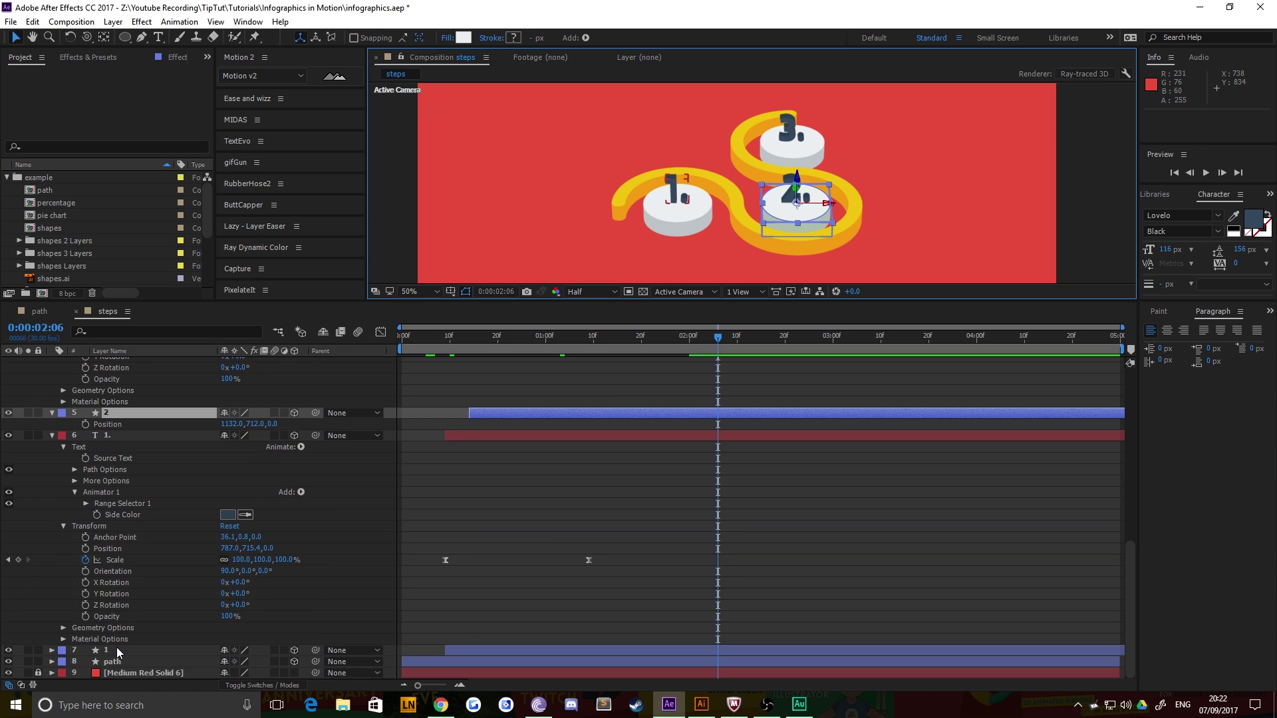
{"action": "scroll", "coordinate": [128, 632], "scroll_direction": "up", "scroll_amount": 6}
{"action": "left_click", "coordinate": [131, 364], "text": "shift"}
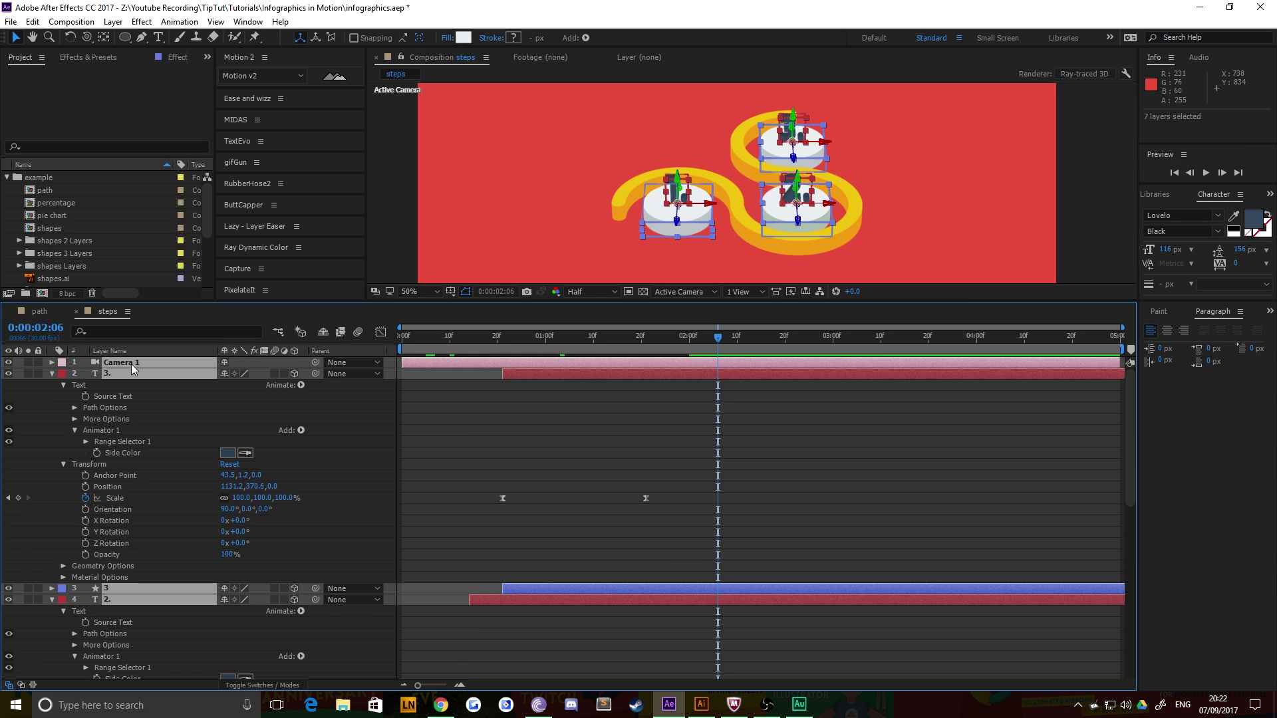
Enlarge the composition view and set pillar 2's Position Z to -50
{"action": "key", "text": "u"}
{"action": "key", "text": "u"}
{"action": "left_click", "coordinate": [497, 580]}
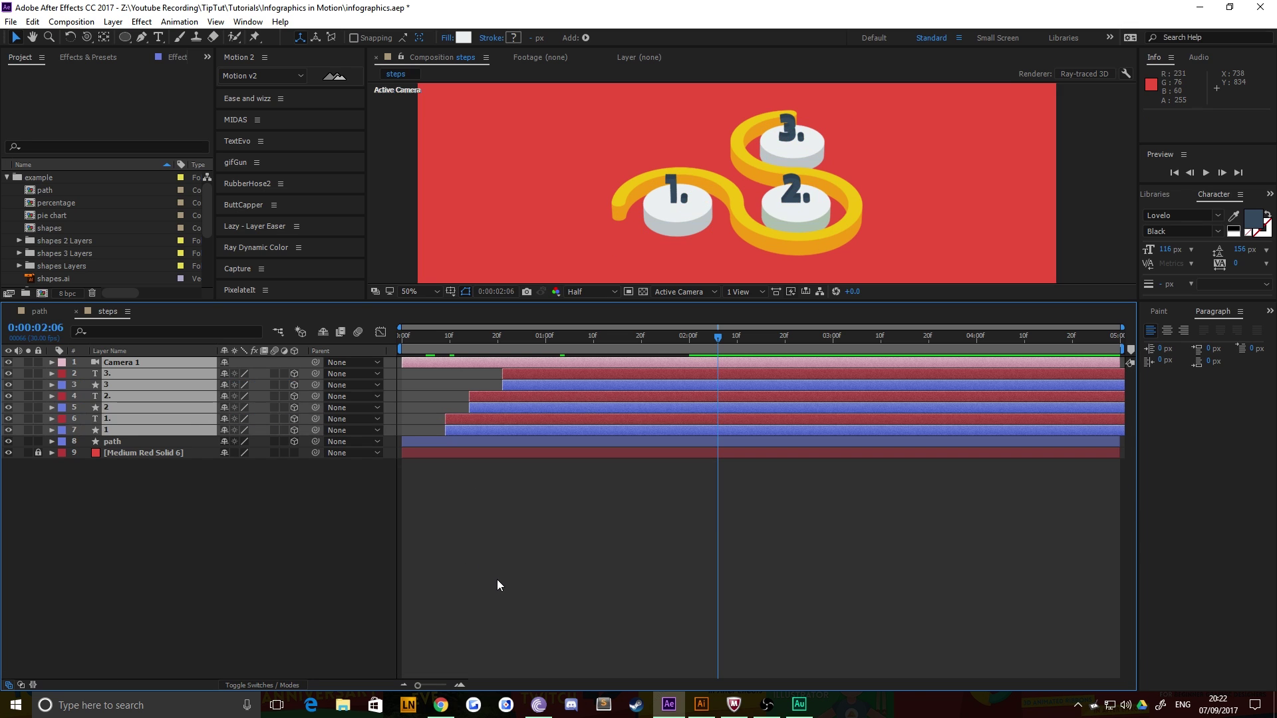
{"action": "left_click_drag", "start_coordinate": [461, 301], "coordinate": [461, 416]}
{"action": "left_click", "coordinate": [123, 519]}
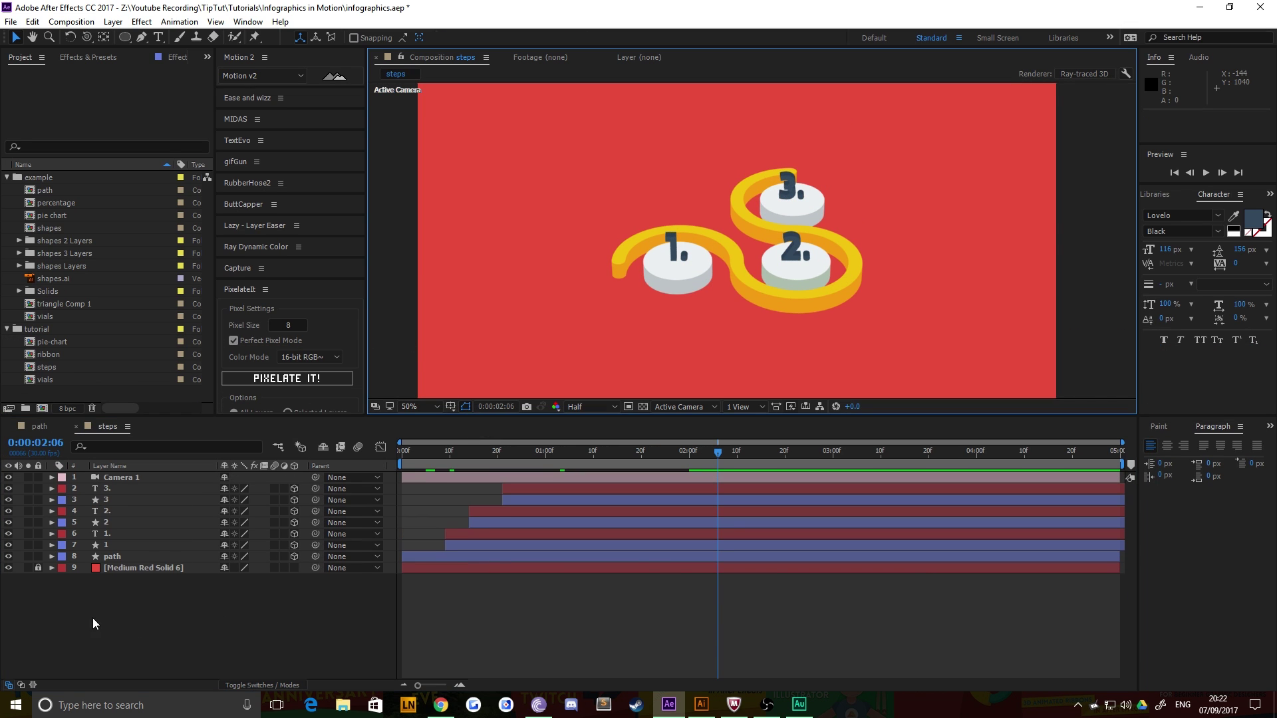
{"action": "left_click", "coordinate": [110, 524]}
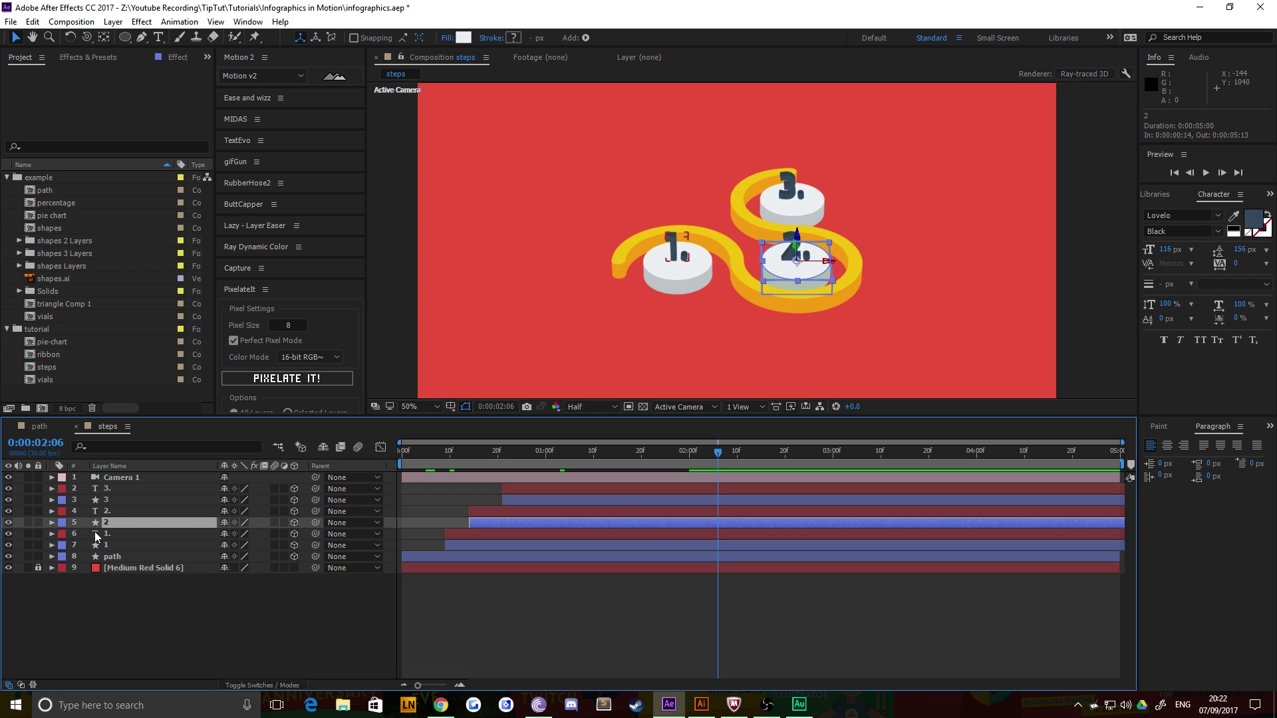
{"action": "key", "text": "p"}
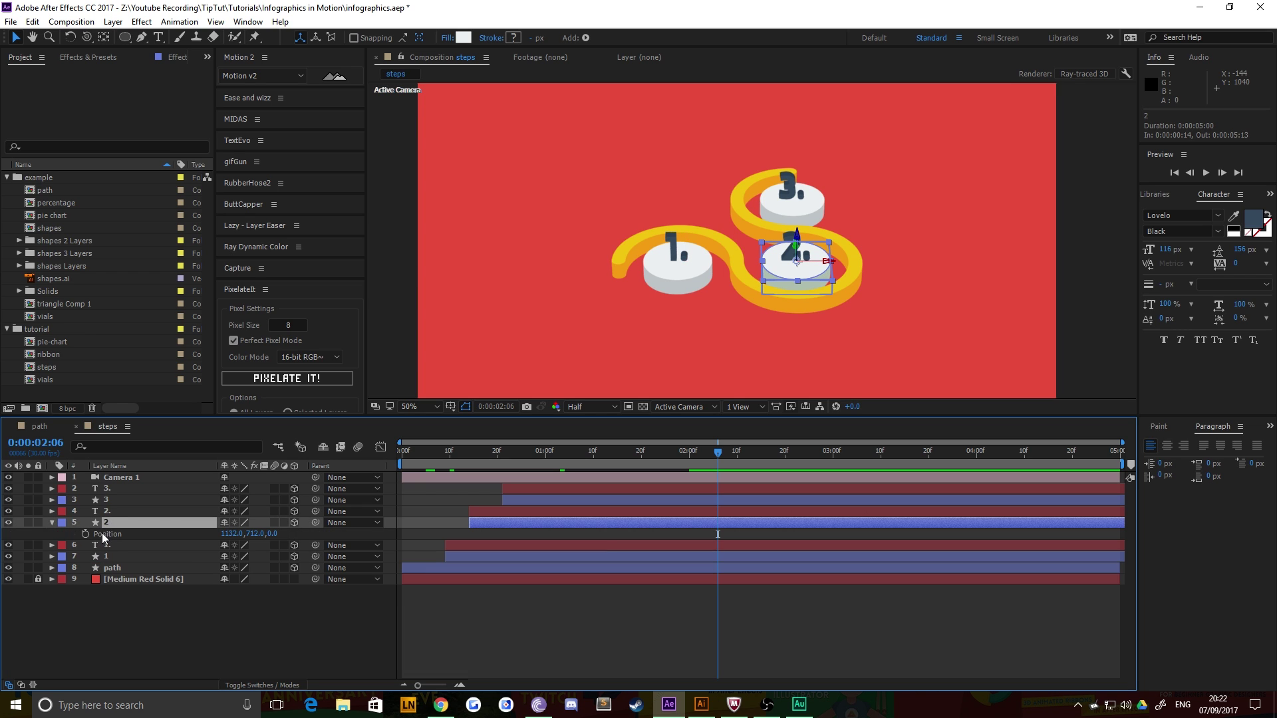
{"action": "left_click", "coordinate": [272, 534]}
{"action": "type", "text": "-50"}
{"action": "key", "text": "Return"}
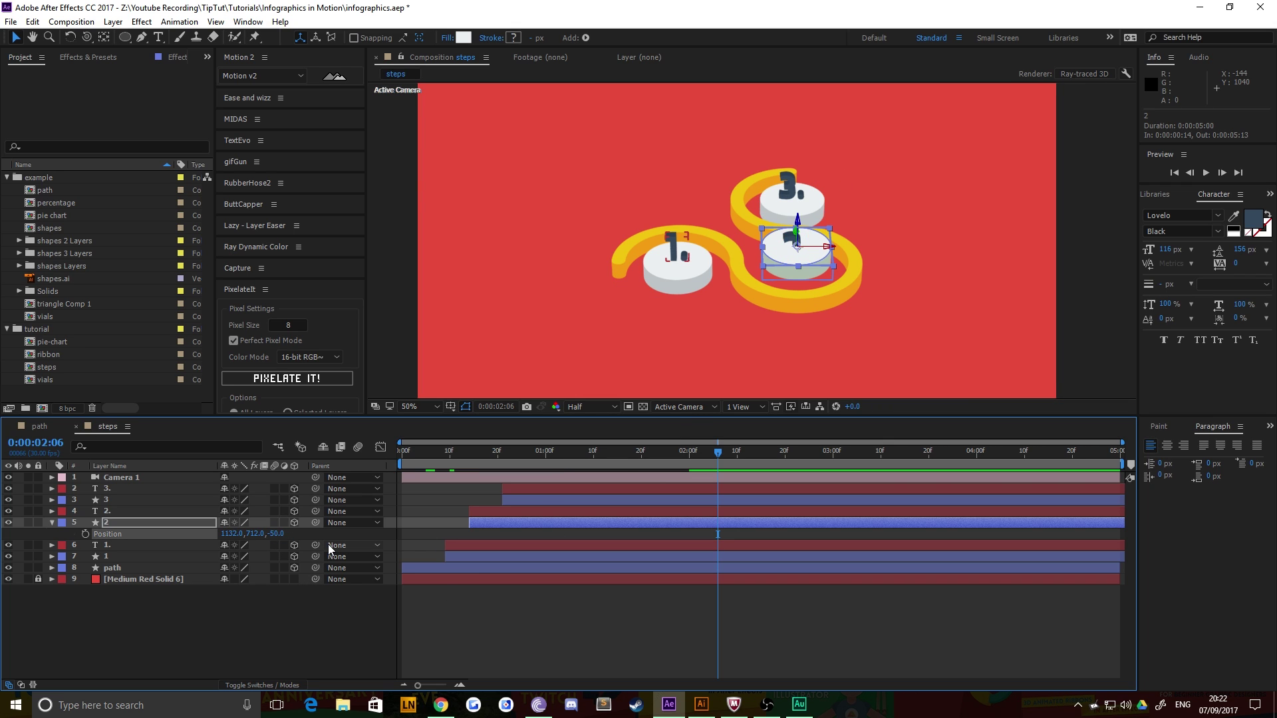
Set pillar 2's Geometry Options Extrusion Depth to 100
{"action": "left_click", "coordinate": [51, 523]}
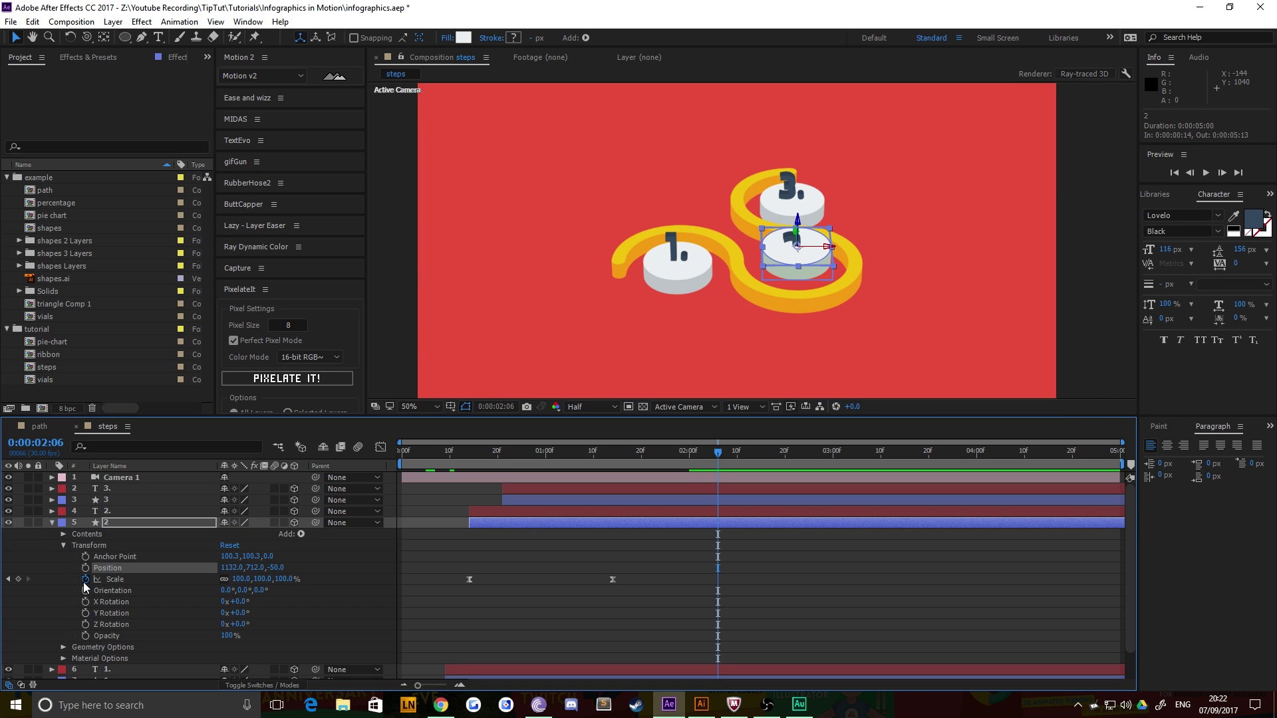
{"action": "left_click", "coordinate": [63, 647]}
{"action": "scroll", "coordinate": [100, 655], "scroll_direction": "down", "scroll_amount": 2}
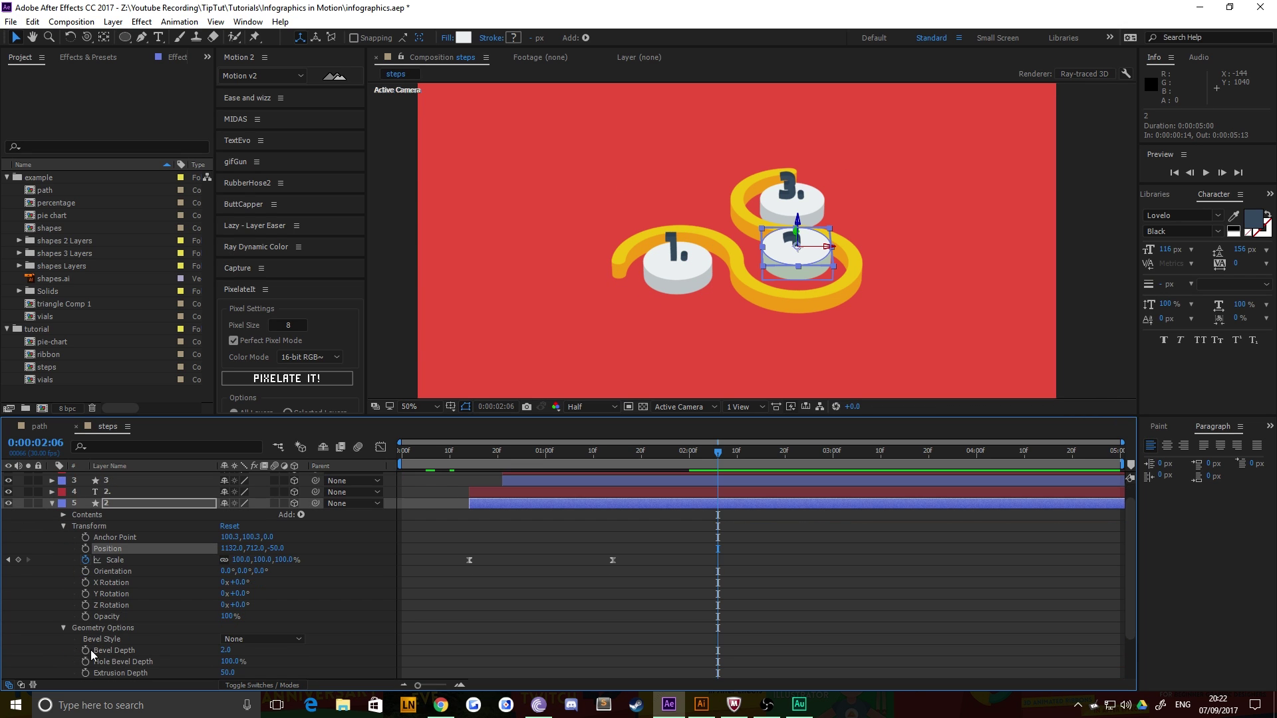
{"action": "left_click", "coordinate": [227, 638]}
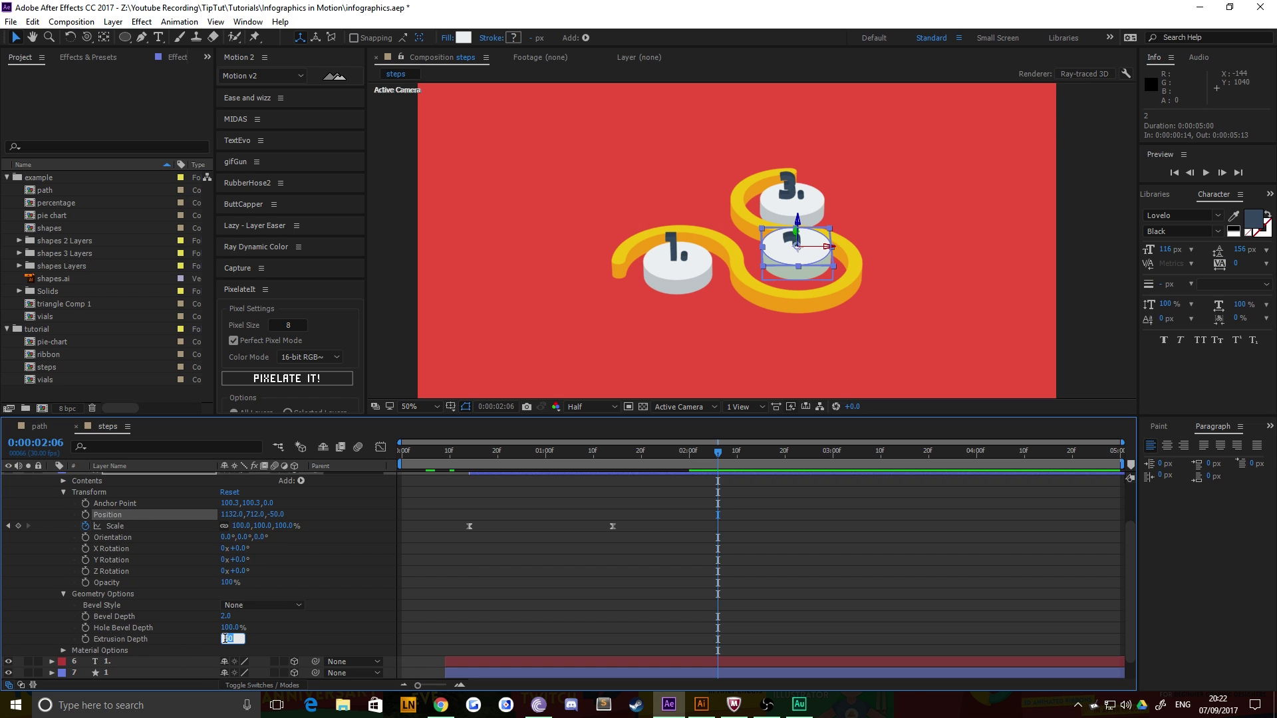
{"action": "key", "text": "Return"}
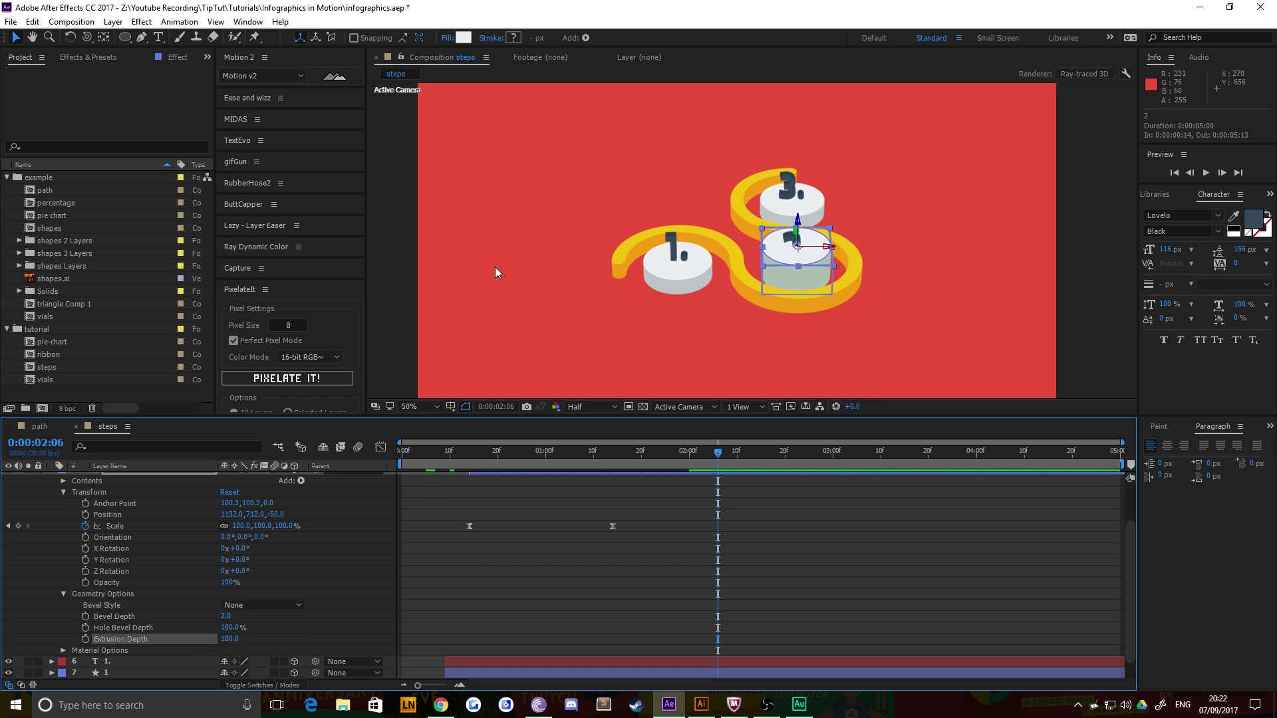
{"action": "left_click", "coordinate": [532, 264]}
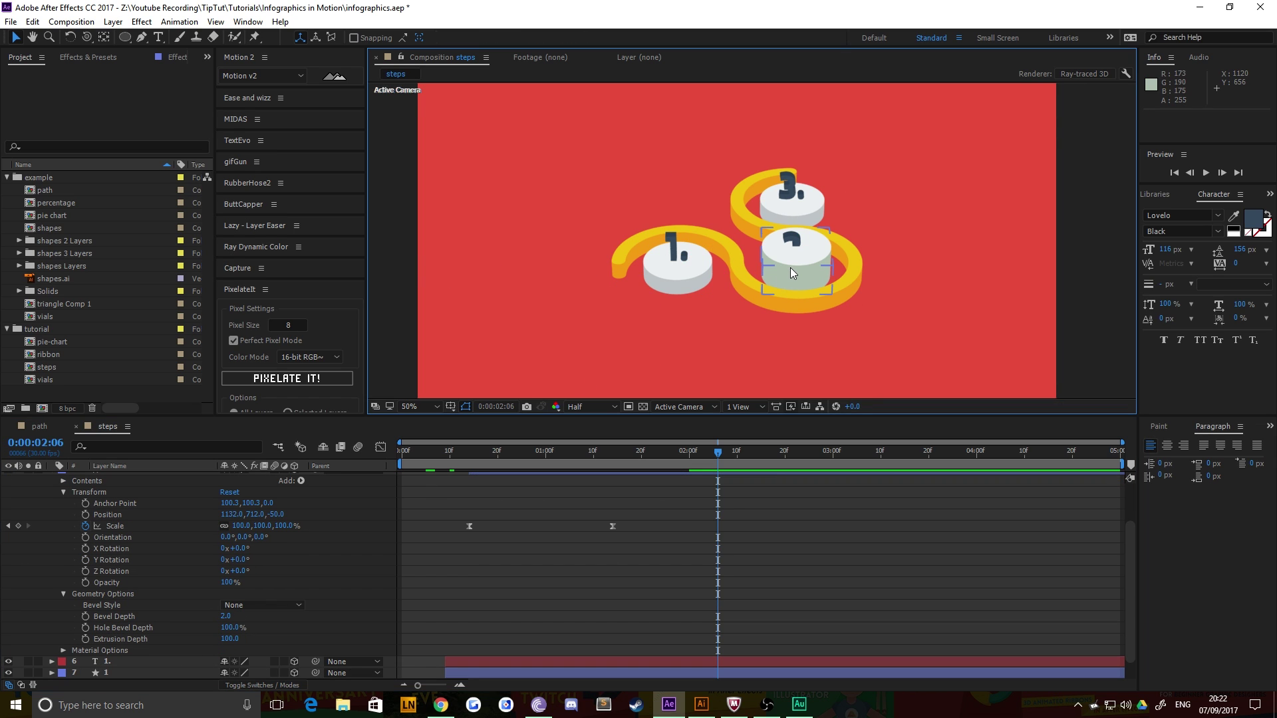
Set the 2. numeral's Position Z to -50 so it sits atop pillar 2
{"action": "left_click", "coordinate": [798, 245]}
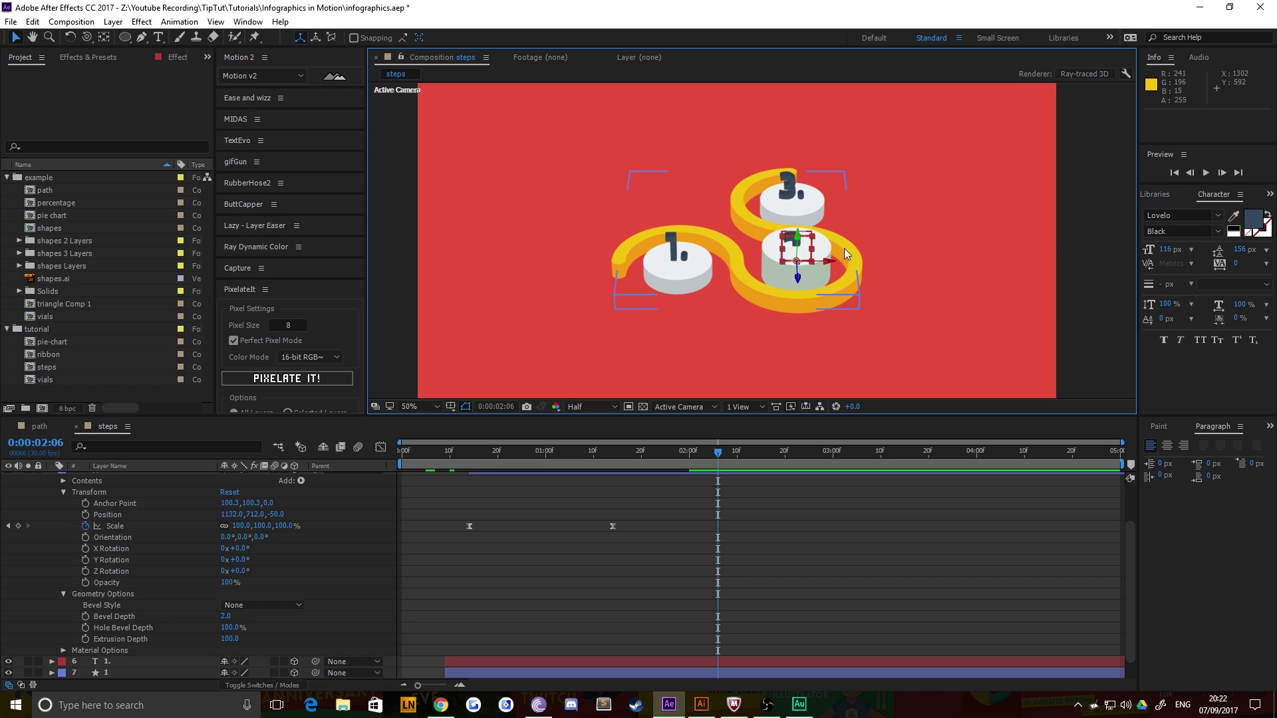
{"action": "scroll", "coordinate": [132, 585], "scroll_direction": "up", "scroll_amount": 3}
{"action": "key", "text": "p"}
{"action": "left_click", "coordinate": [272, 522]}
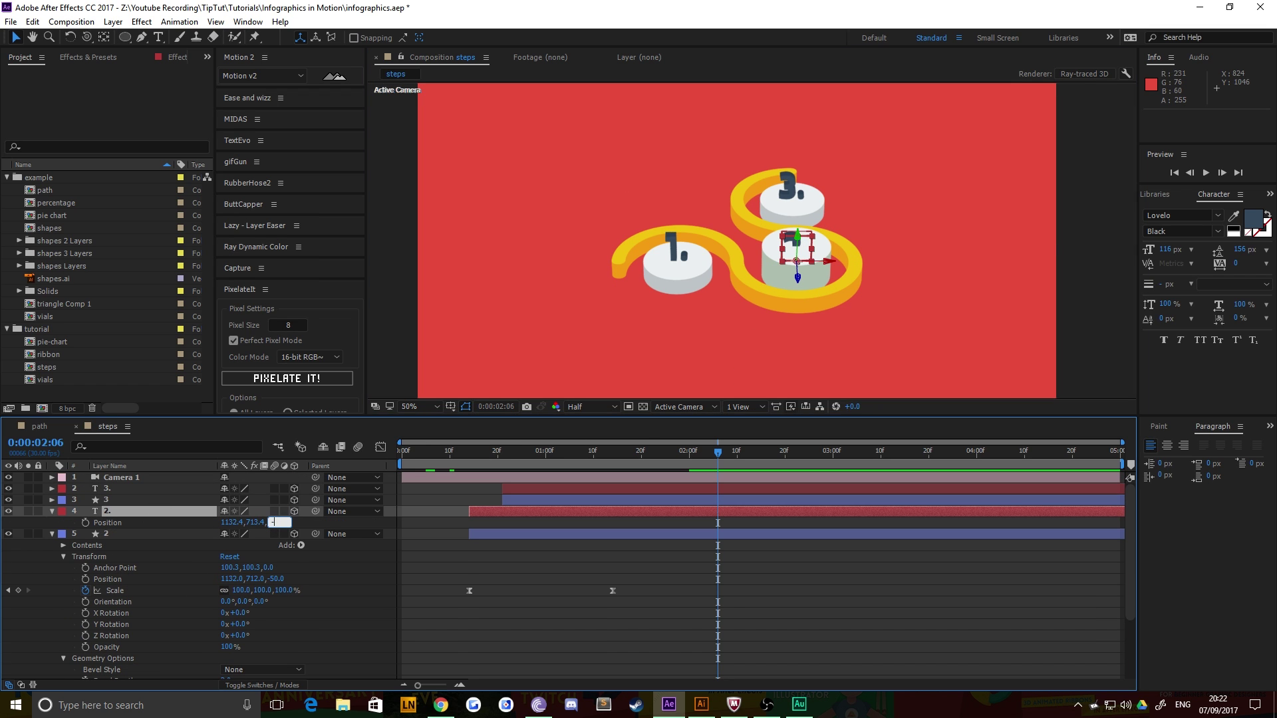
{"action": "type", "text": "-50"}
{"action": "key", "text": "Return"}
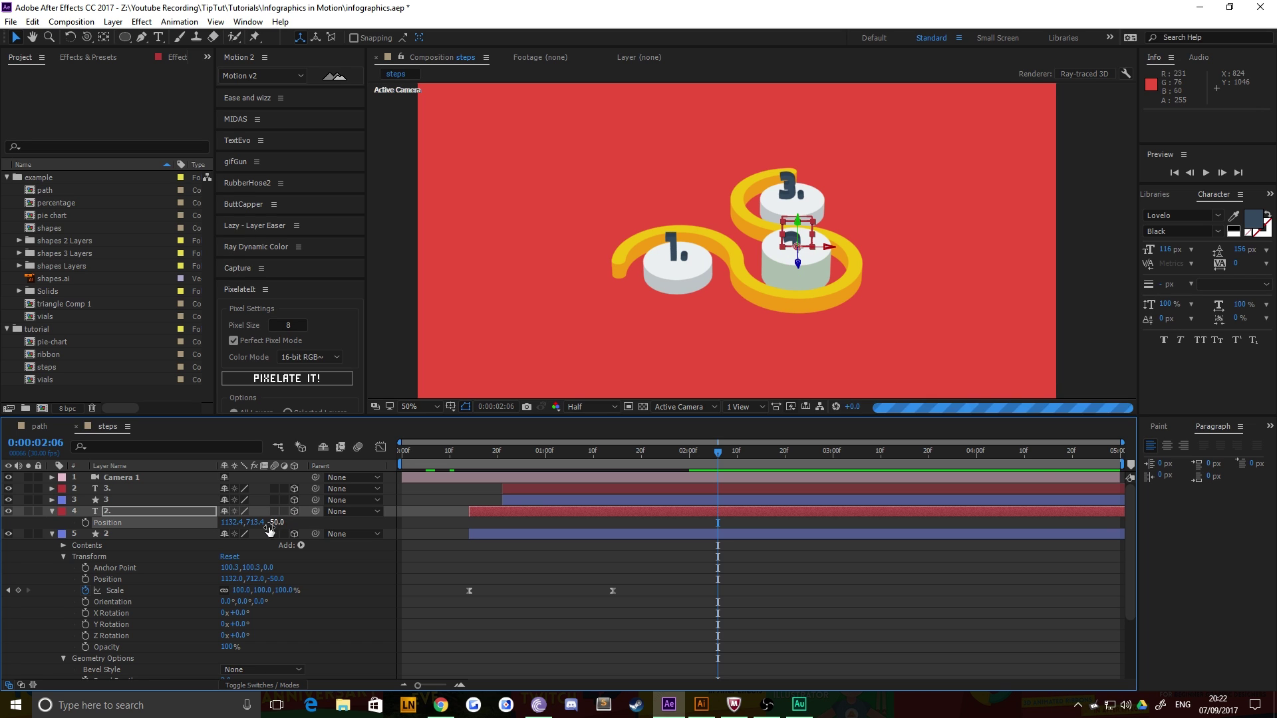
{"action": "left_click", "coordinate": [403, 307]}
{"action": "left_click", "coordinate": [798, 251]}
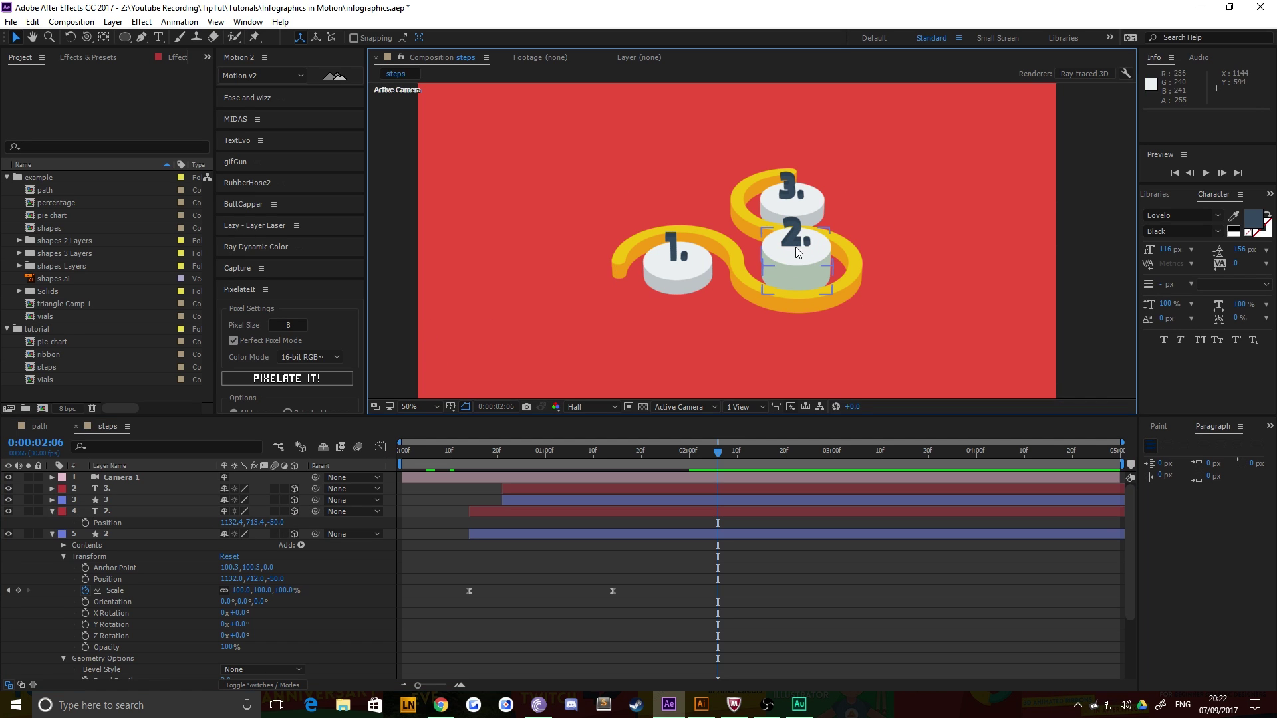
{"action": "left_click", "coordinate": [767, 211]}
{"action": "left_click", "coordinate": [768, 209]}
Set pillar 3's Position Z to -100
{"action": "left_click", "coordinate": [138, 537]}
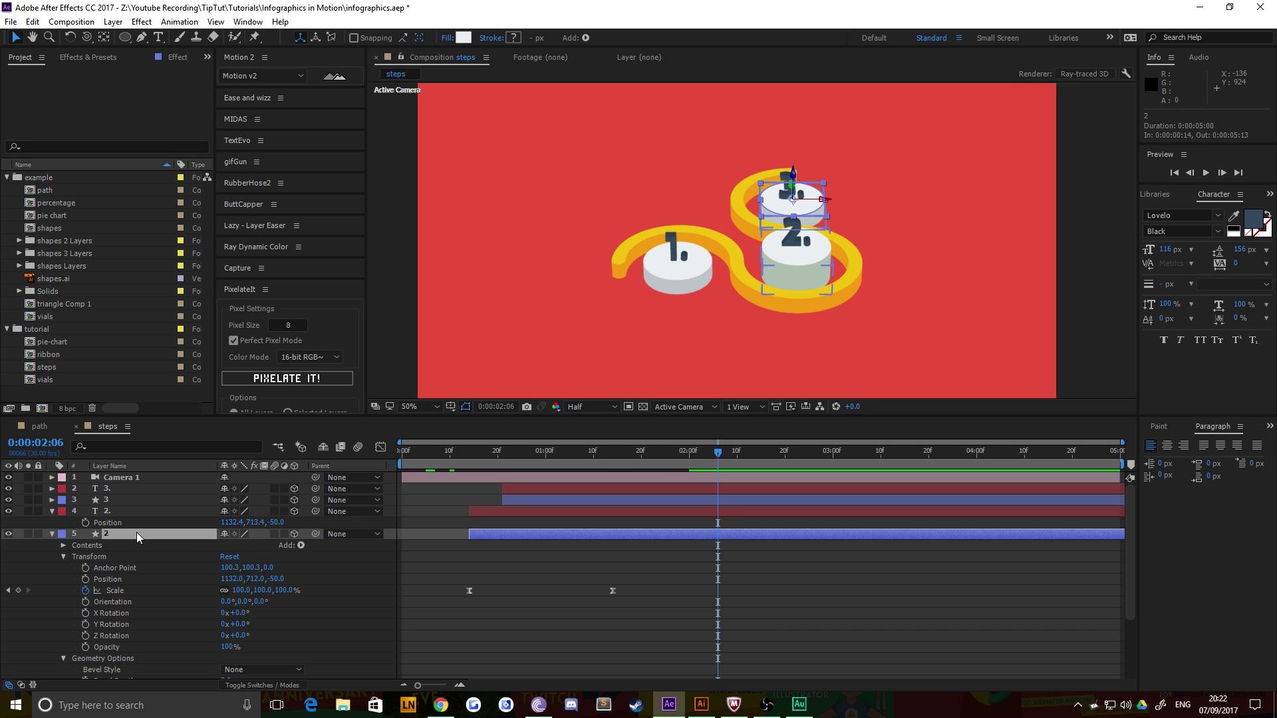
{"action": "key", "text": "u"}
{"action": "left_click", "coordinate": [110, 512]}
{"action": "key", "text": "u"}
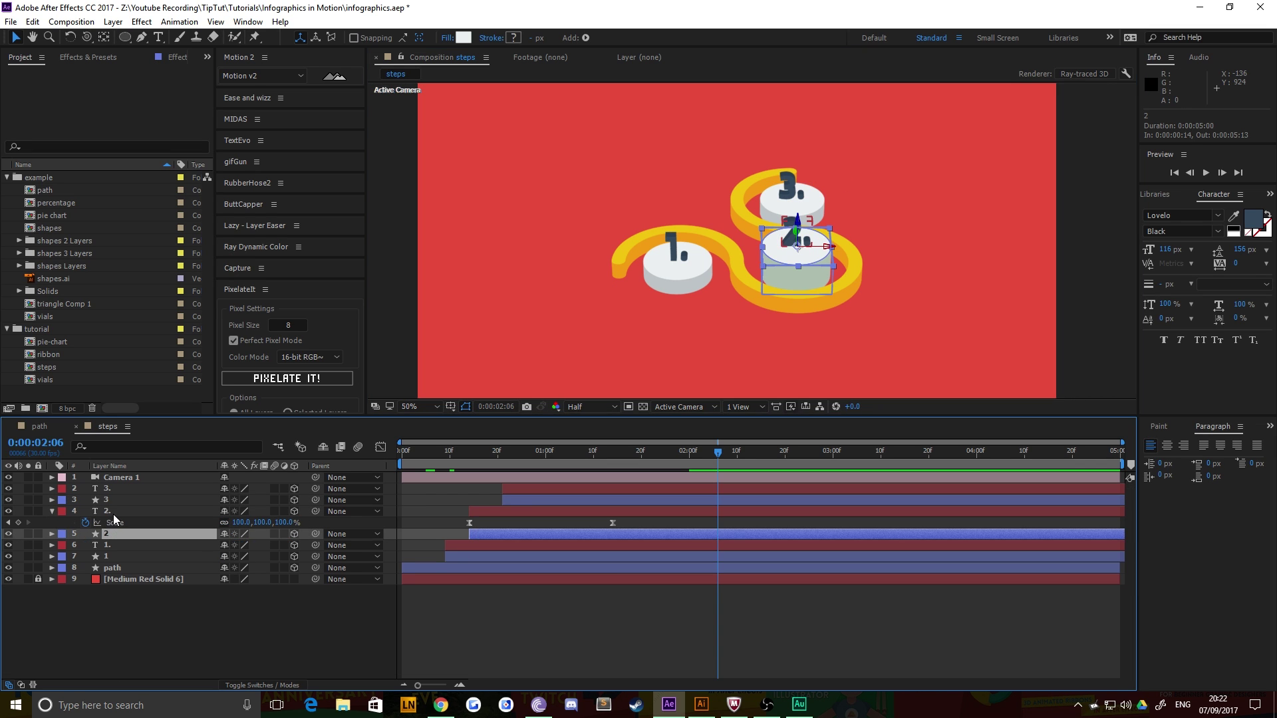
{"action": "left_click", "coordinate": [106, 502]}
{"action": "left_click", "coordinate": [52, 500]}
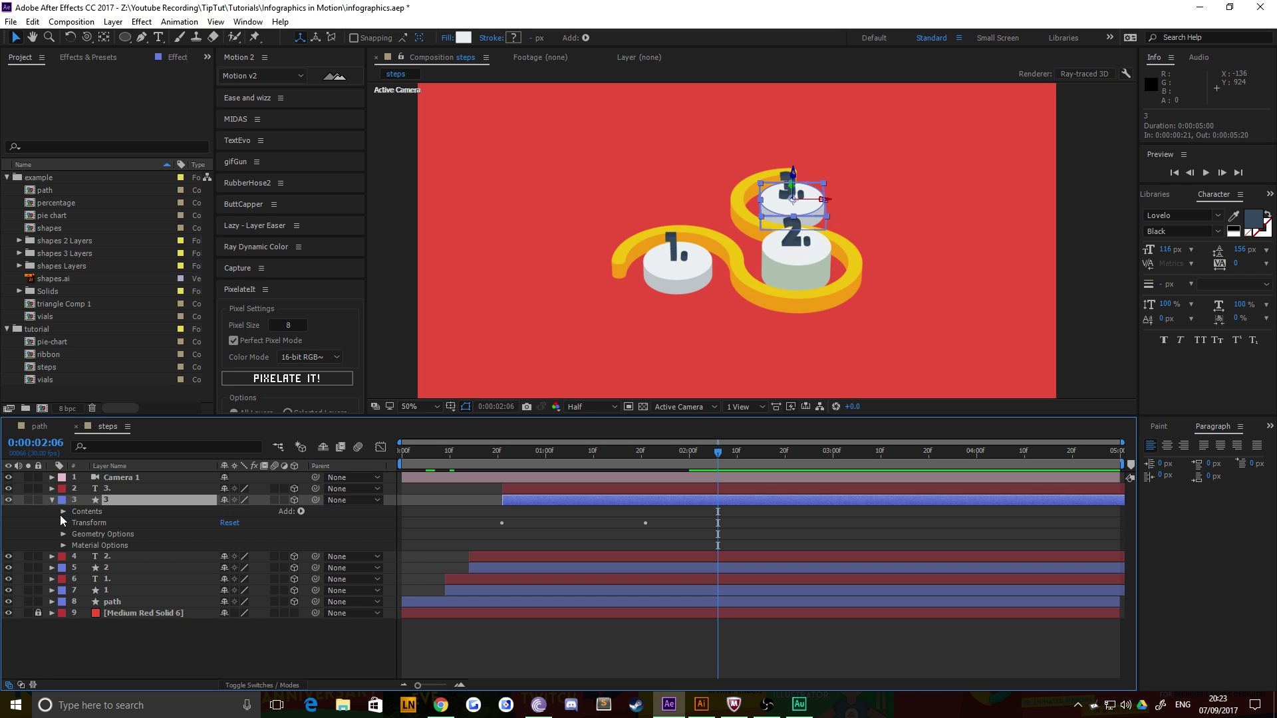
{"action": "key", "text": "p"}
{"action": "left_click", "coordinate": [272, 511]}
{"action": "type", "text": "-100"}
{"action": "key", "text": "Return"}
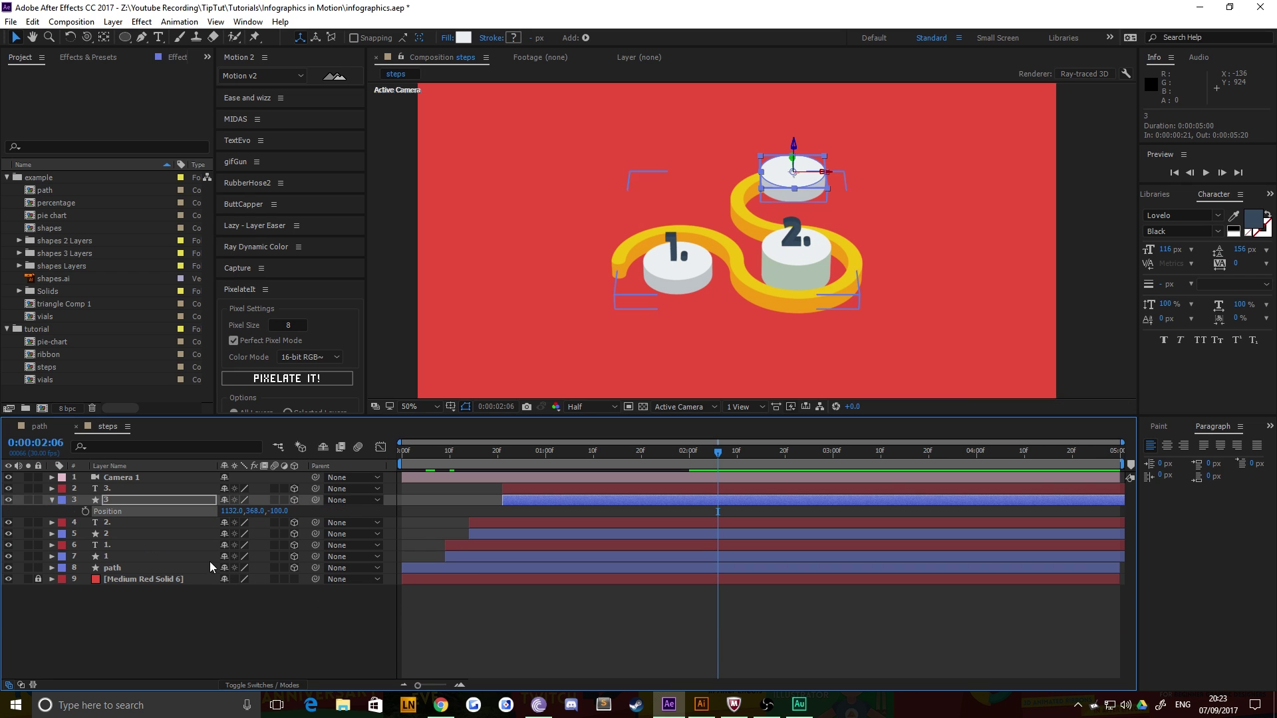
Set pillar 3's Geometry Options Extrusion Depth to 150
{"action": "left_click", "coordinate": [58, 490]}
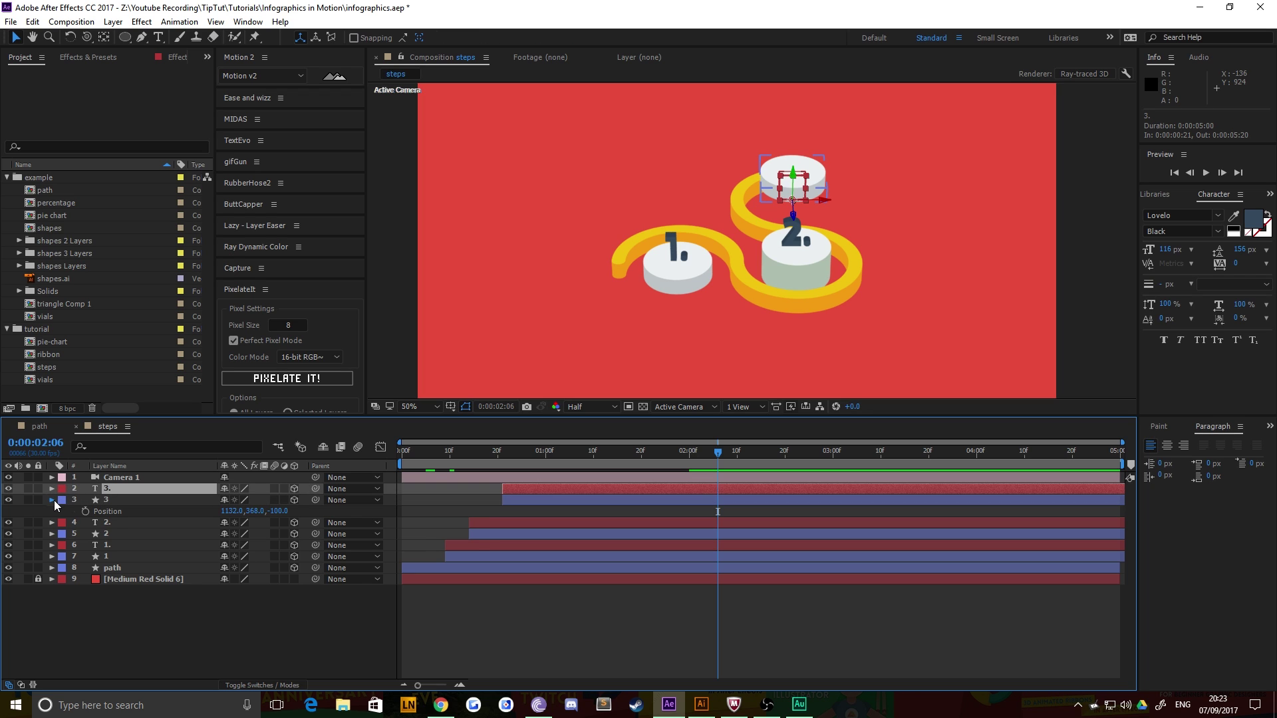
{"action": "left_click", "coordinate": [53, 499]}
{"action": "left_click", "coordinate": [53, 499]}
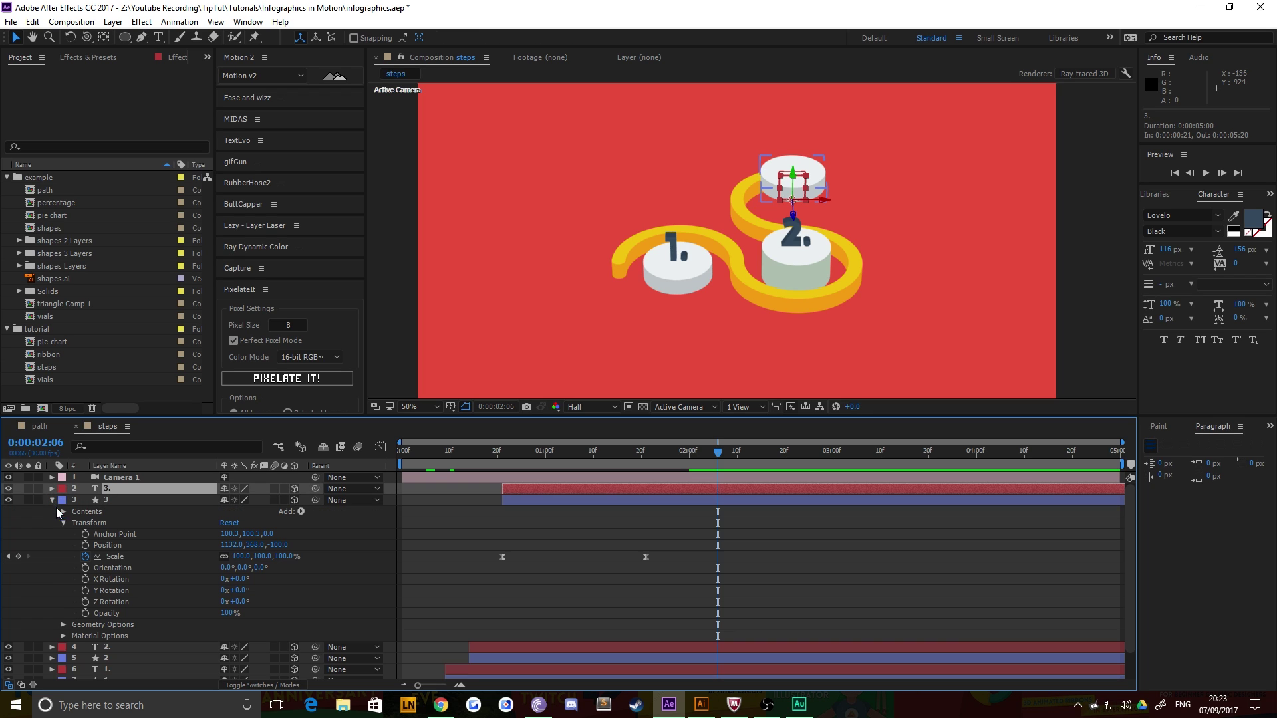
{"action": "left_click", "coordinate": [63, 624]}
{"action": "left_click", "coordinate": [227, 669]}
{"action": "type", "text": "150"}
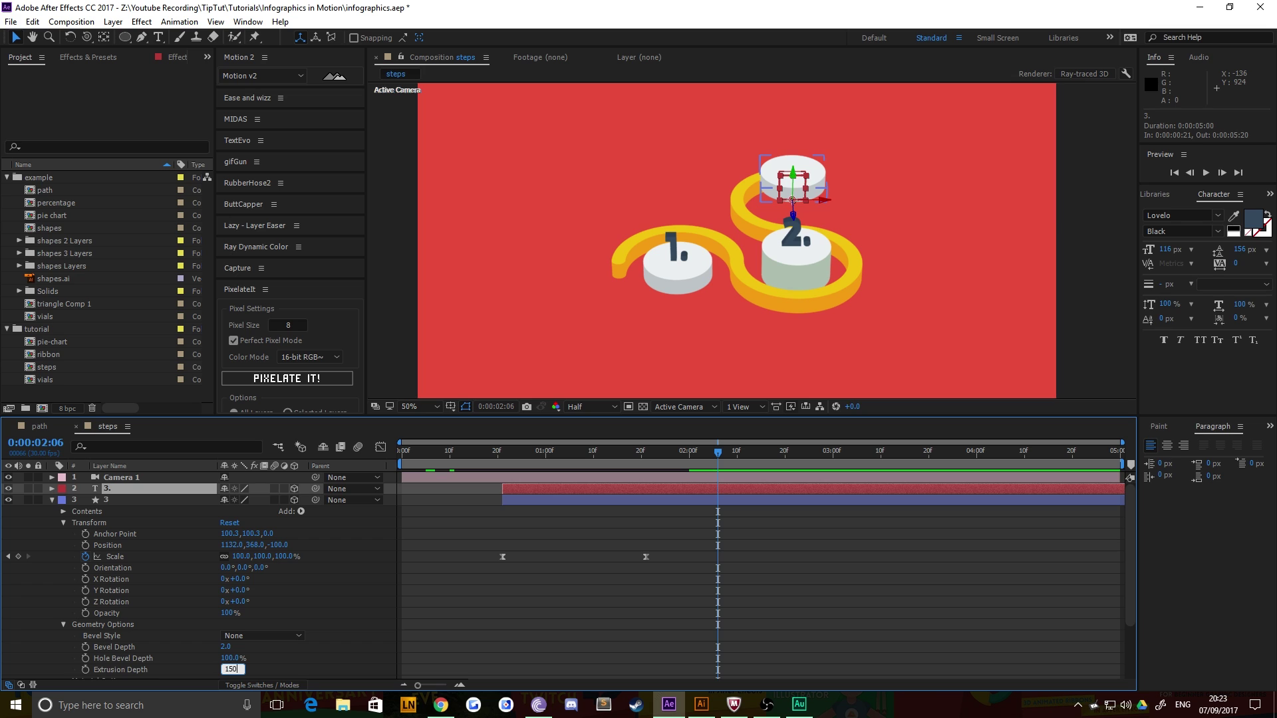
{"action": "key", "text": "Return"}
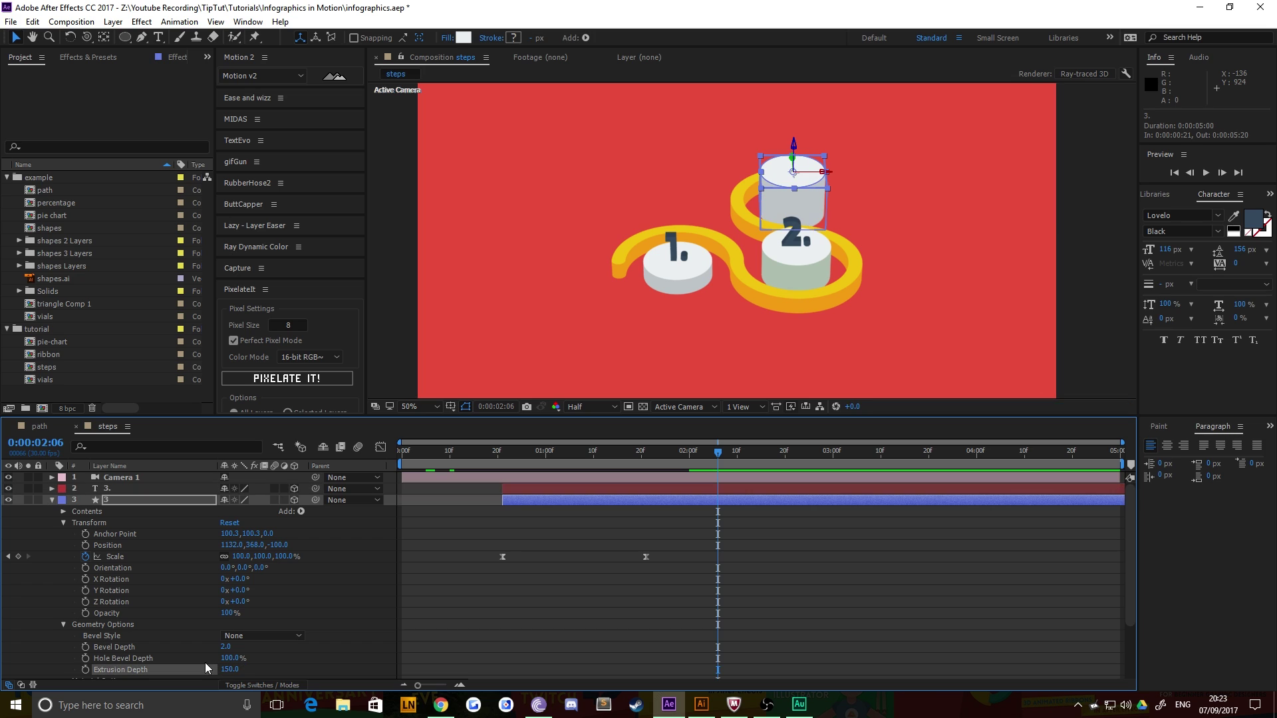
Set the 3. label's Position Z to -100 and return to the animation start
{"action": "left_click", "coordinate": [110, 489]}
{"action": "key", "text": "p"}
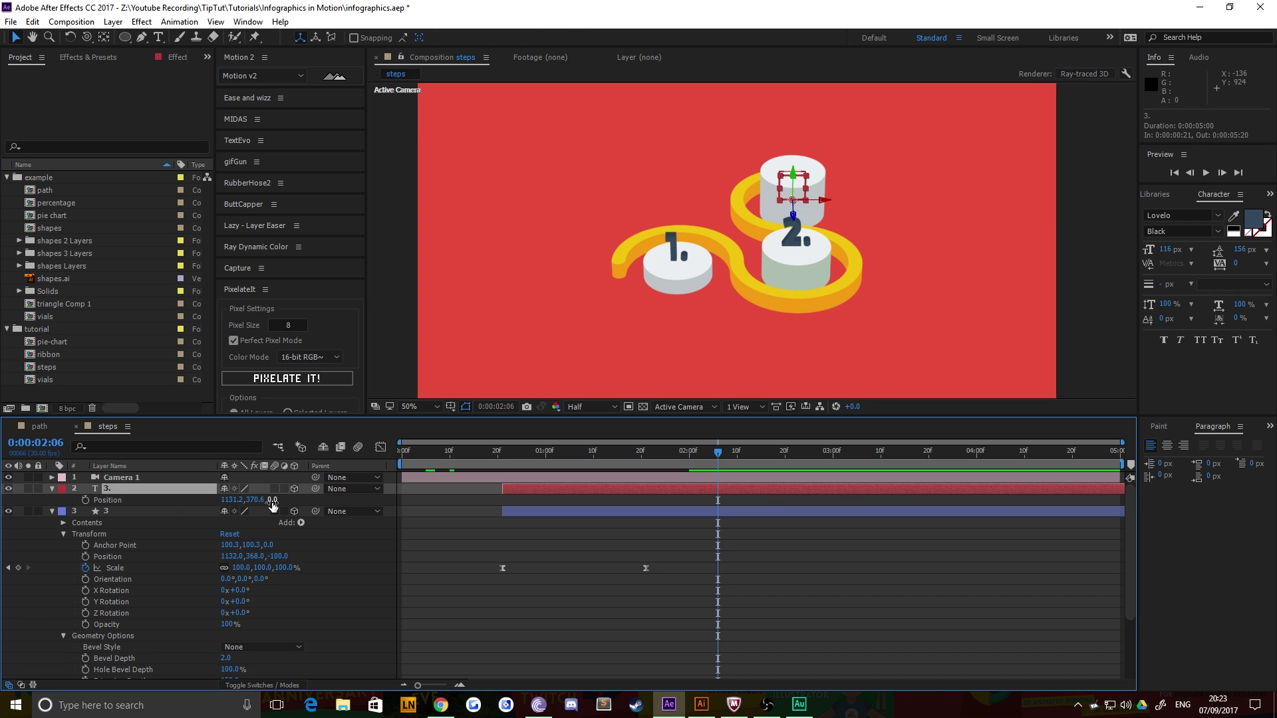
{"action": "left_click", "coordinate": [272, 500]}
{"action": "key", "text": "Return"}
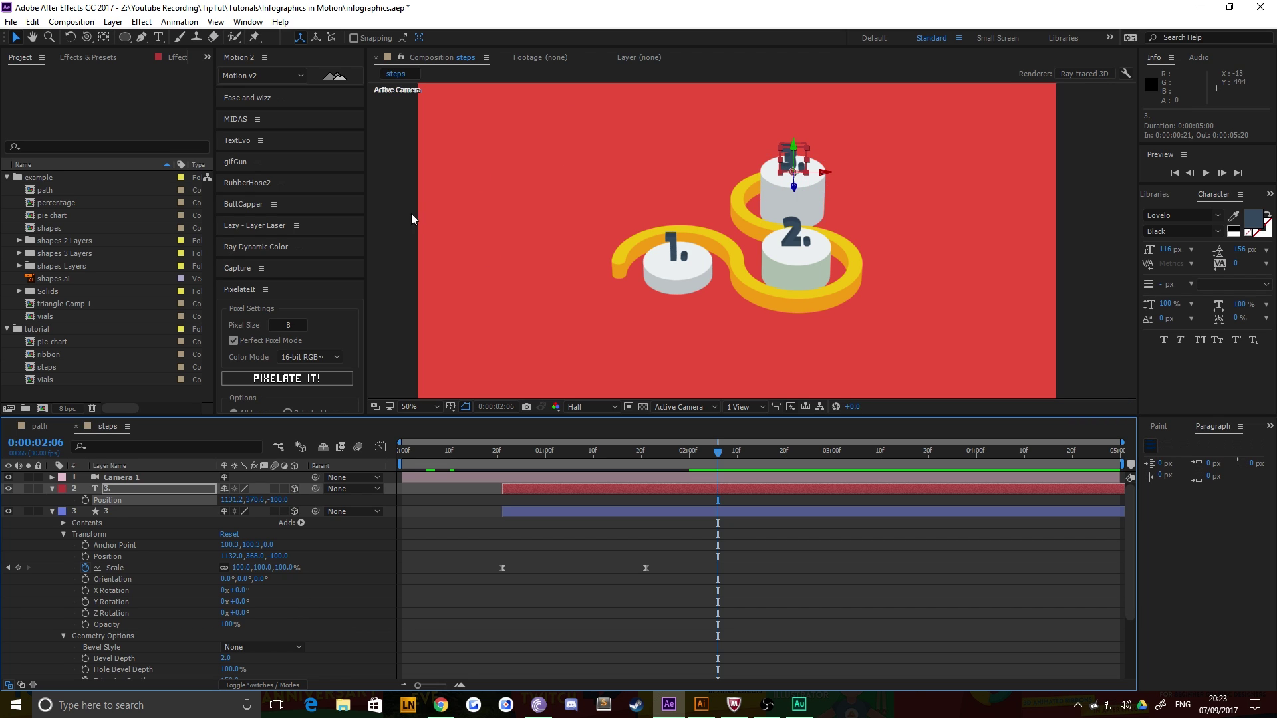
{"action": "left_click", "coordinate": [491, 233]}
{"action": "left_click_drag", "start_coordinate": [602, 456], "coordinate": [402, 464]}
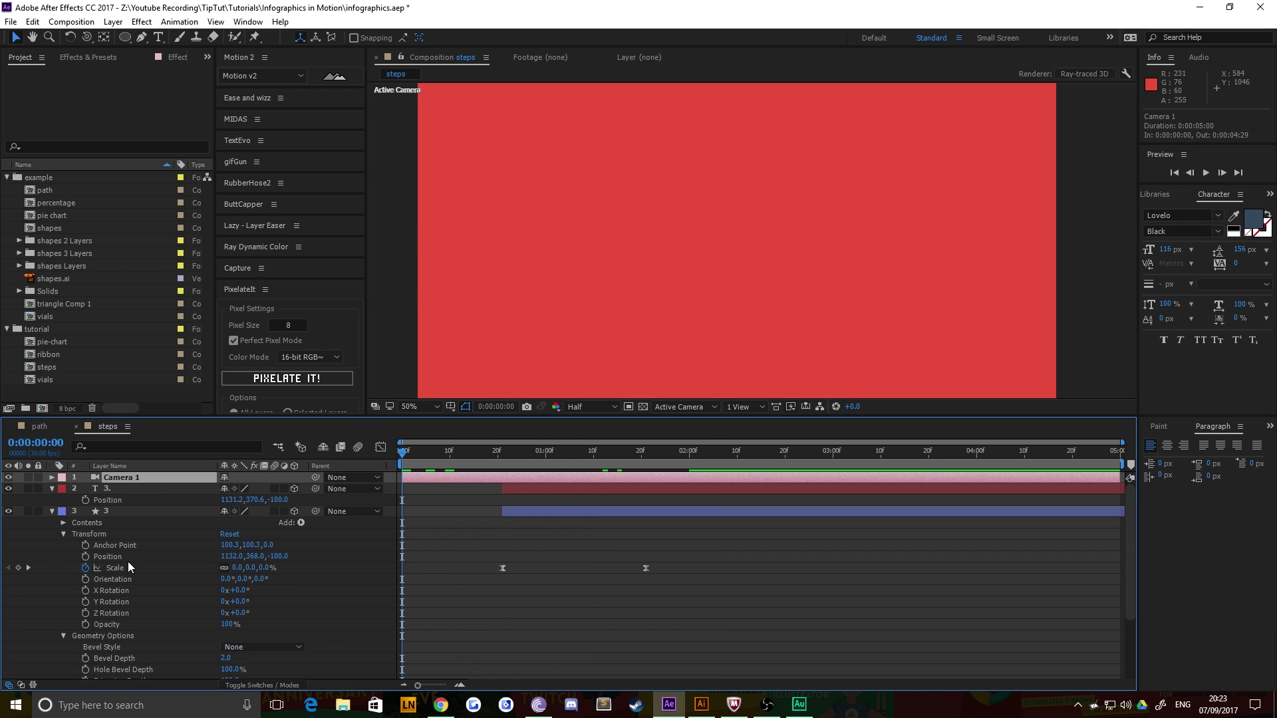
Collapse all layers' properties, enlarge the viewer, and preview the ribbon and pillars building in
{"action": "left_click", "coordinate": [127, 474]}
{"action": "scroll", "coordinate": [127, 561], "scroll_direction": "down", "scroll_amount": 10}
{"action": "left_click", "coordinate": [125, 657], "text": "shift"}
{"action": "key", "text": "u"}
{"action": "key", "text": "u"}
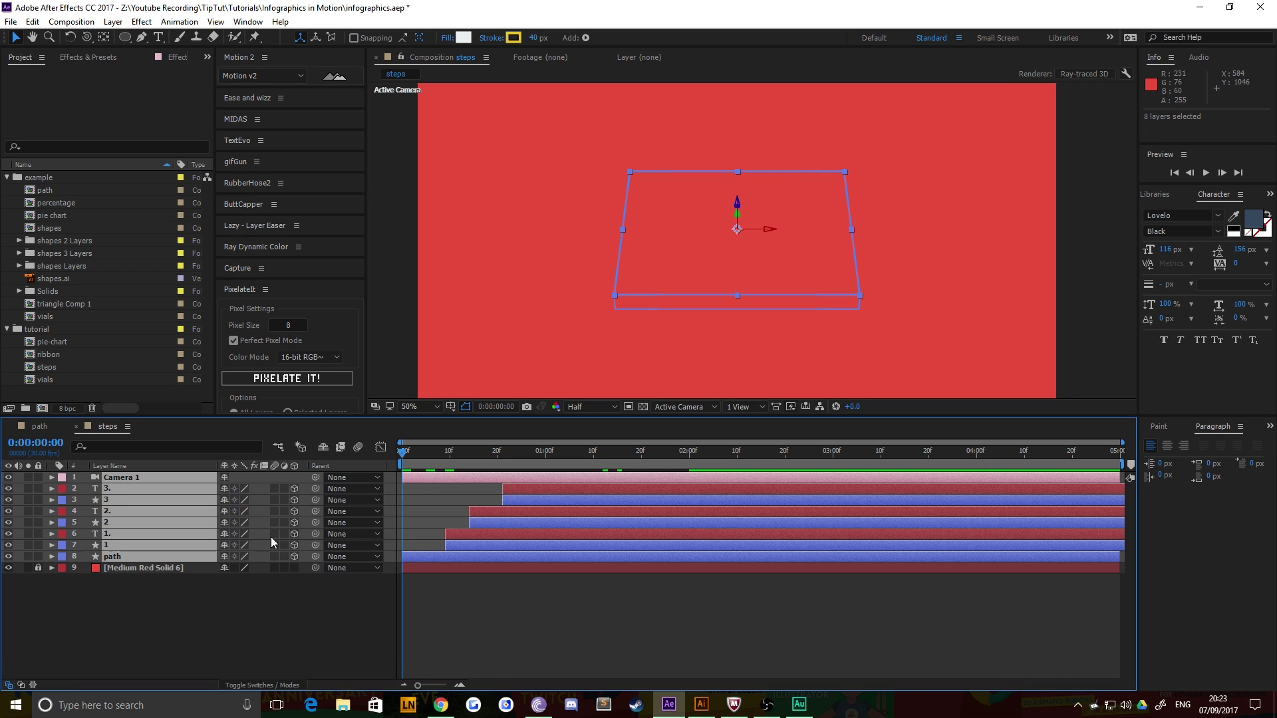
{"action": "left_click_drag", "start_coordinate": [376, 417], "coordinate": [379, 468]}
{"action": "key", "text": "space"}
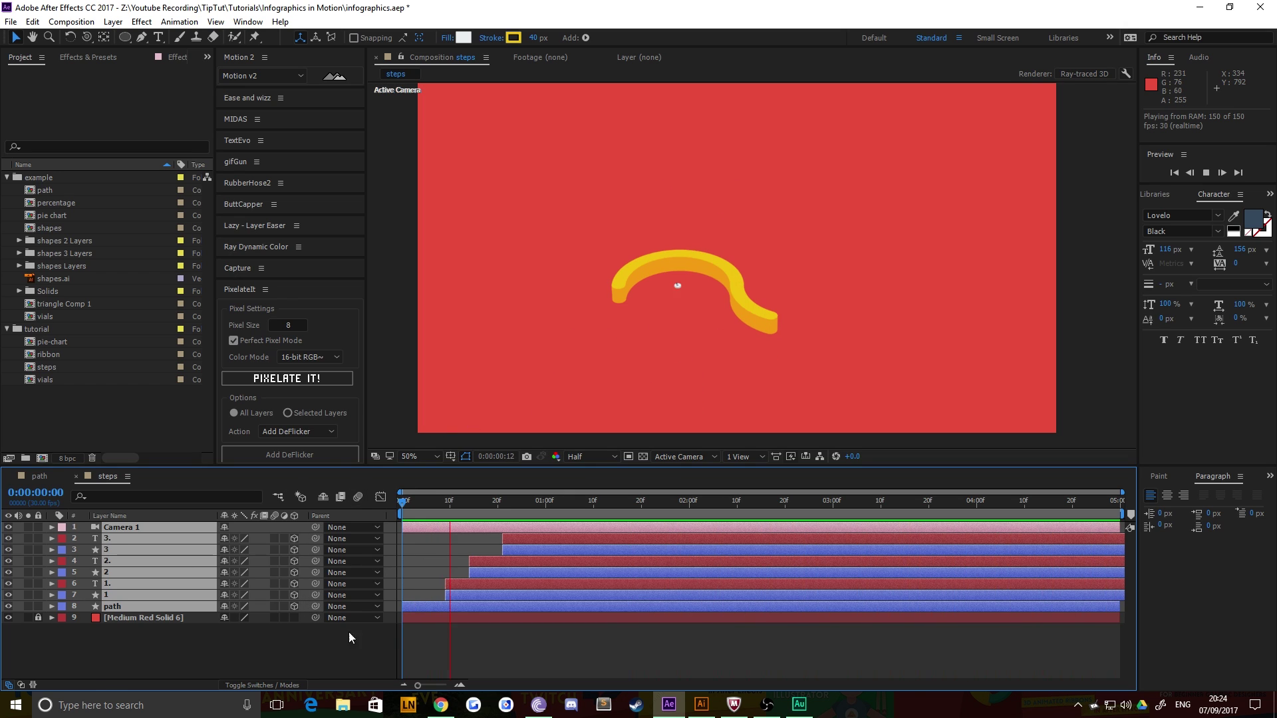
Stop playback at frame 13 and reveal the Position property of the three pillar layers
{"action": "left_click", "coordinate": [336, 636]}
{"action": "left_click", "coordinate": [464, 503]}
{"action": "key", "text": "u"}
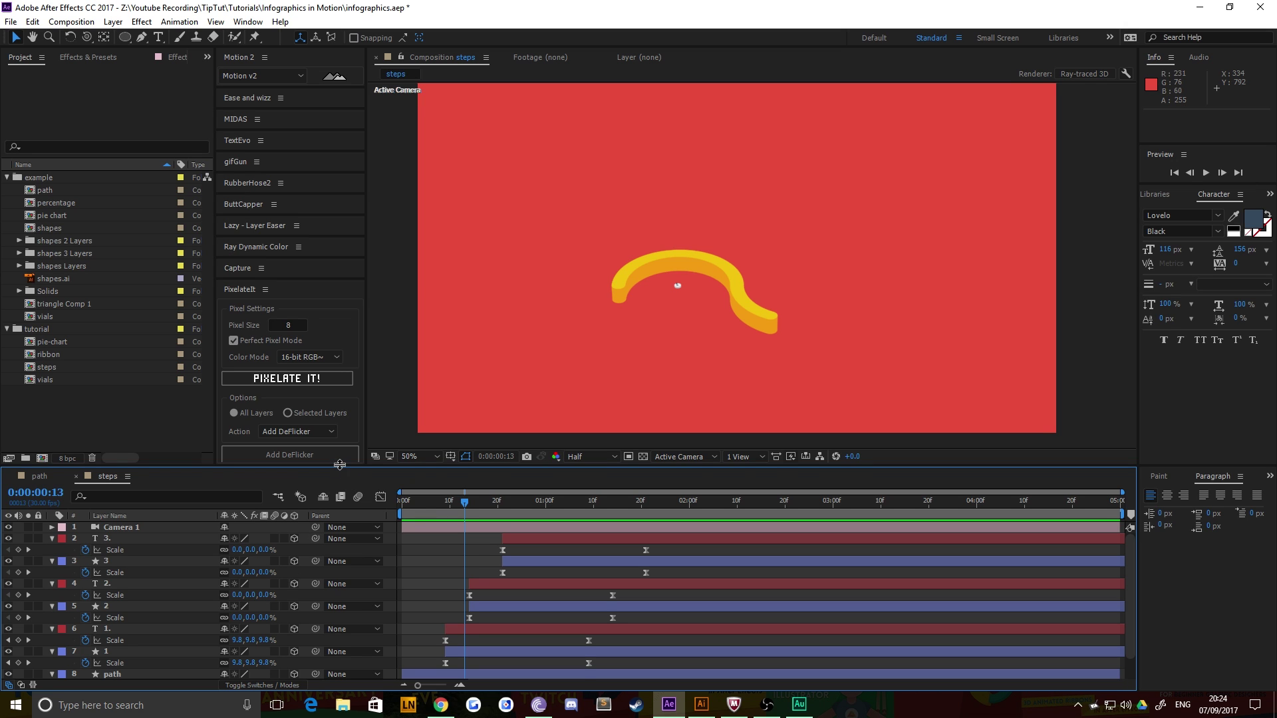
{"action": "left_click_drag", "start_coordinate": [342, 468], "coordinate": [343, 373]}
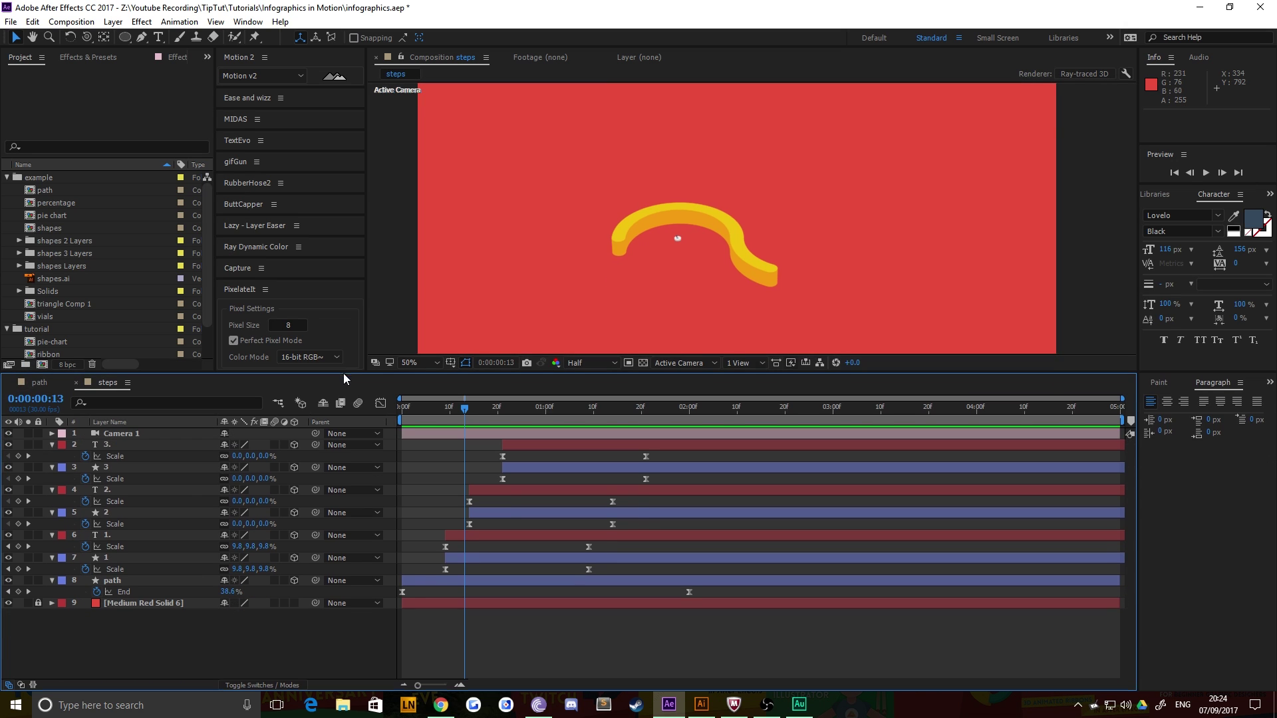
{"action": "left_click", "coordinate": [122, 557]}
{"action": "left_click", "coordinate": [109, 511], "text": "ctrl"}
{"action": "left_click", "coordinate": [107, 467], "text": "ctrl"}
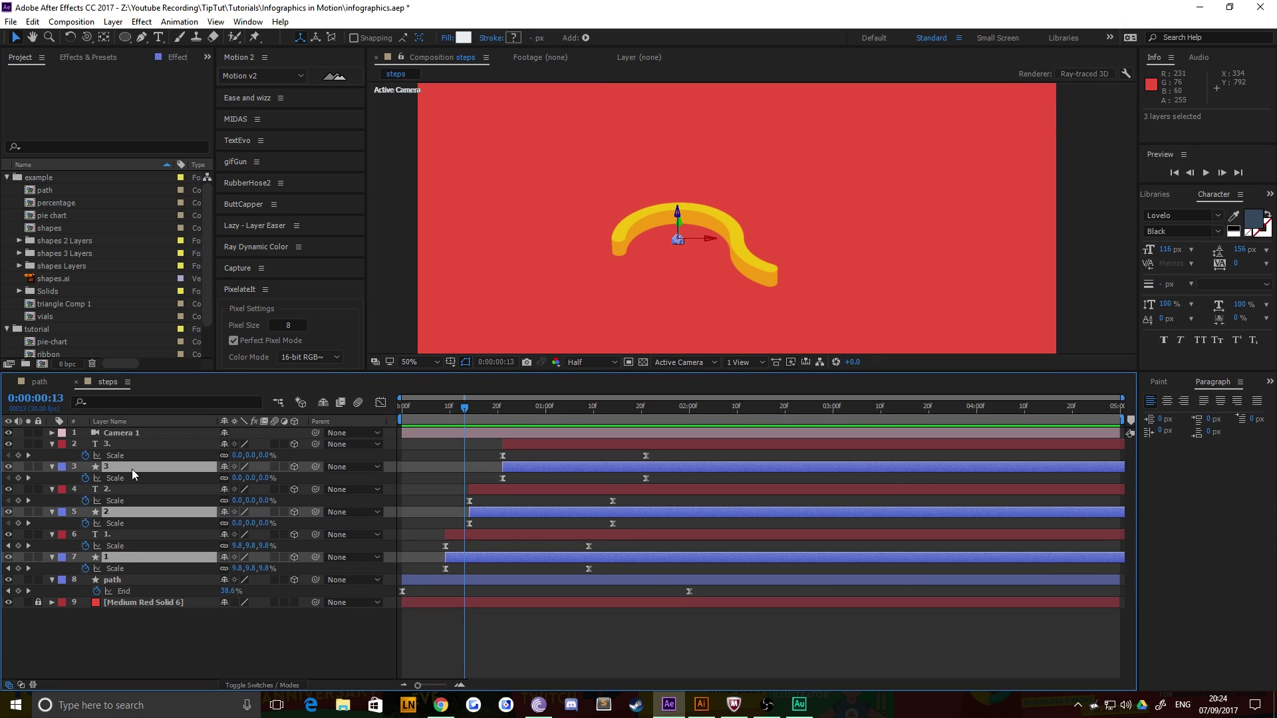
{"action": "key", "text": "p"}
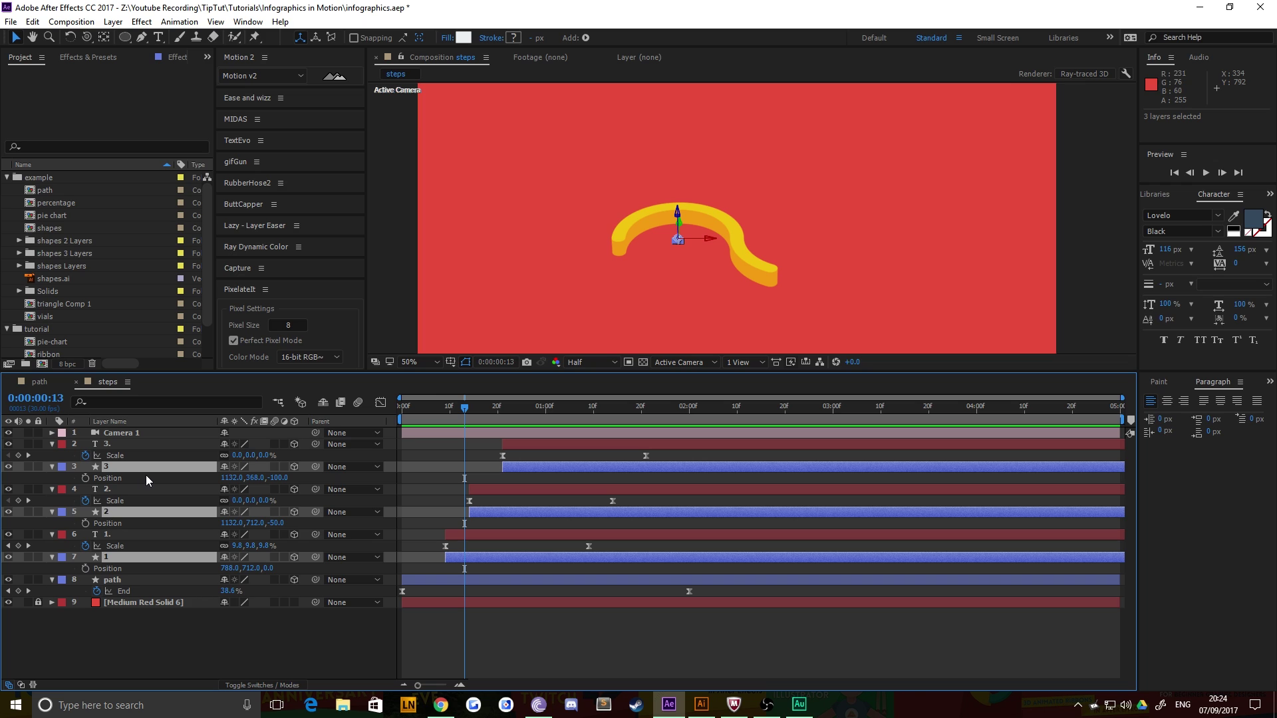
{"action": "left_click", "coordinate": [106, 645]}
{"action": "left_click", "coordinate": [120, 558]}
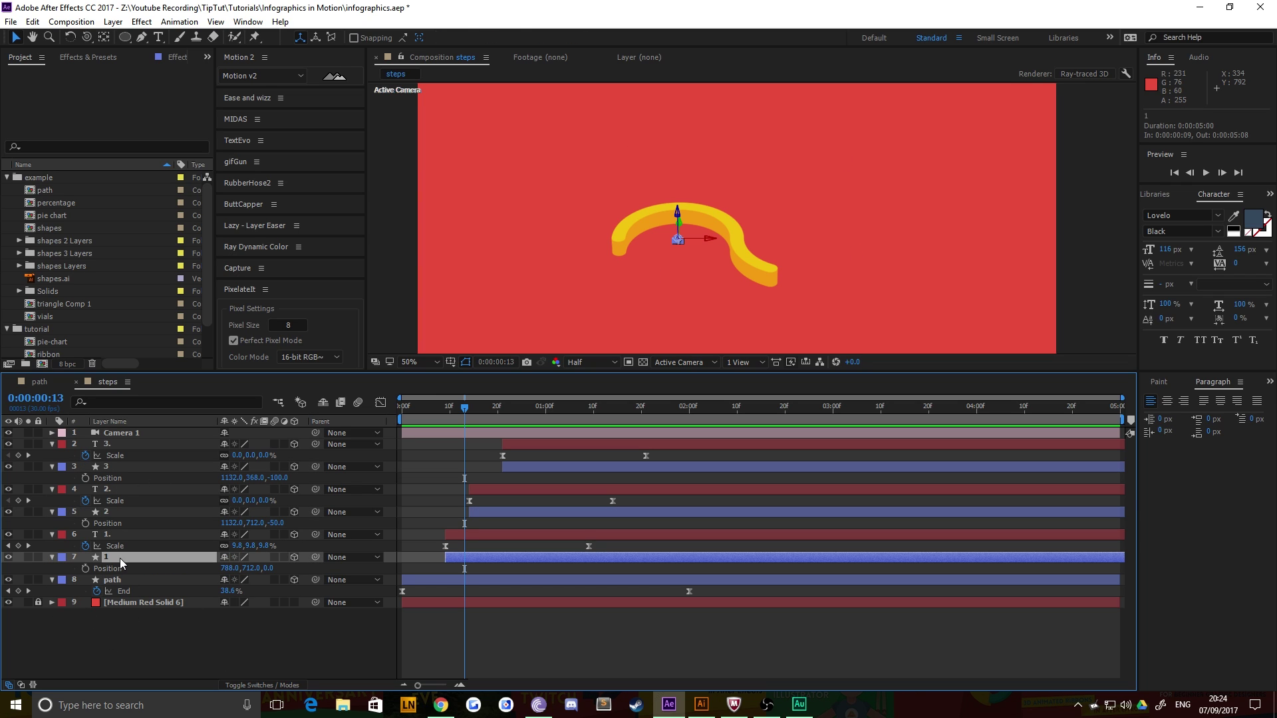
Keyframe pillar 1's Position to rise from Z 100 to 0 over one second, ending at 1:09
{"action": "left_click", "coordinate": [8, 545]}
{"action": "left_click", "coordinate": [85, 568]}
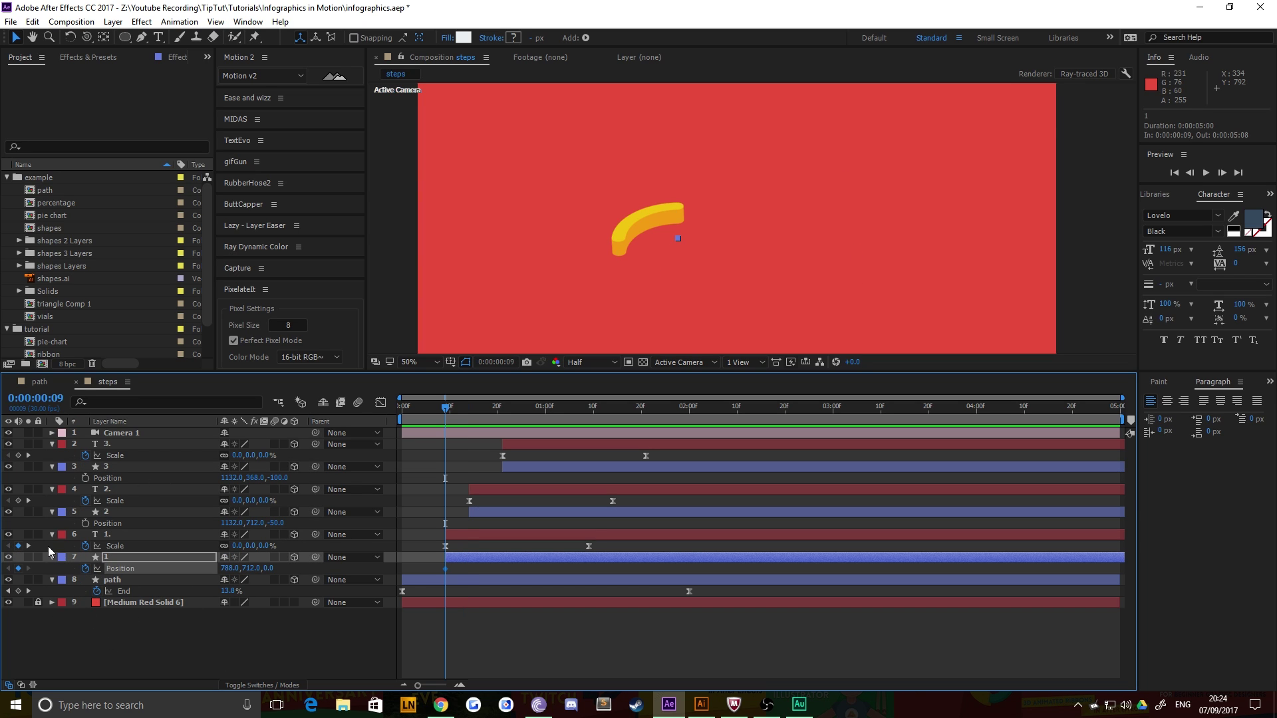
{"action": "key", "text": "shift+Page_Down"}
{"action": "key", "text": "shift+Page_Down"}
{"action": "key", "text": "shift+Page_Down"}
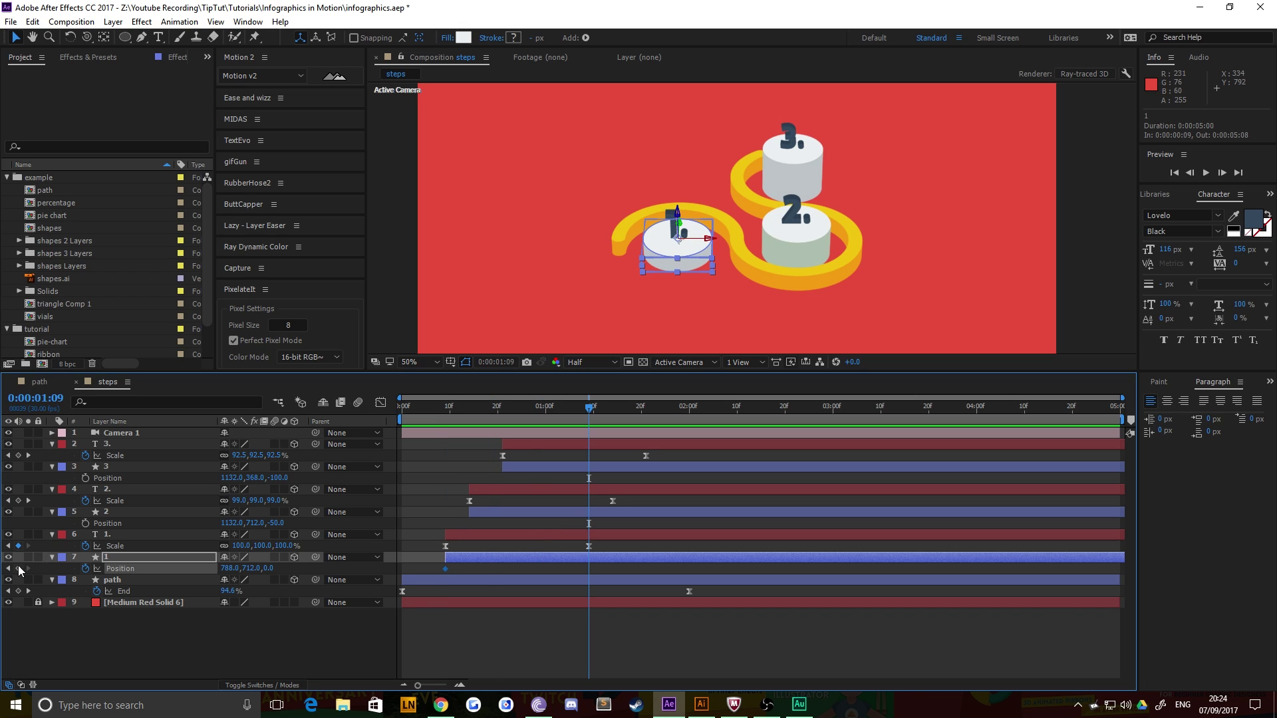
{"action": "left_click", "coordinate": [18, 569]}
{"action": "left_click", "coordinate": [8, 568]}
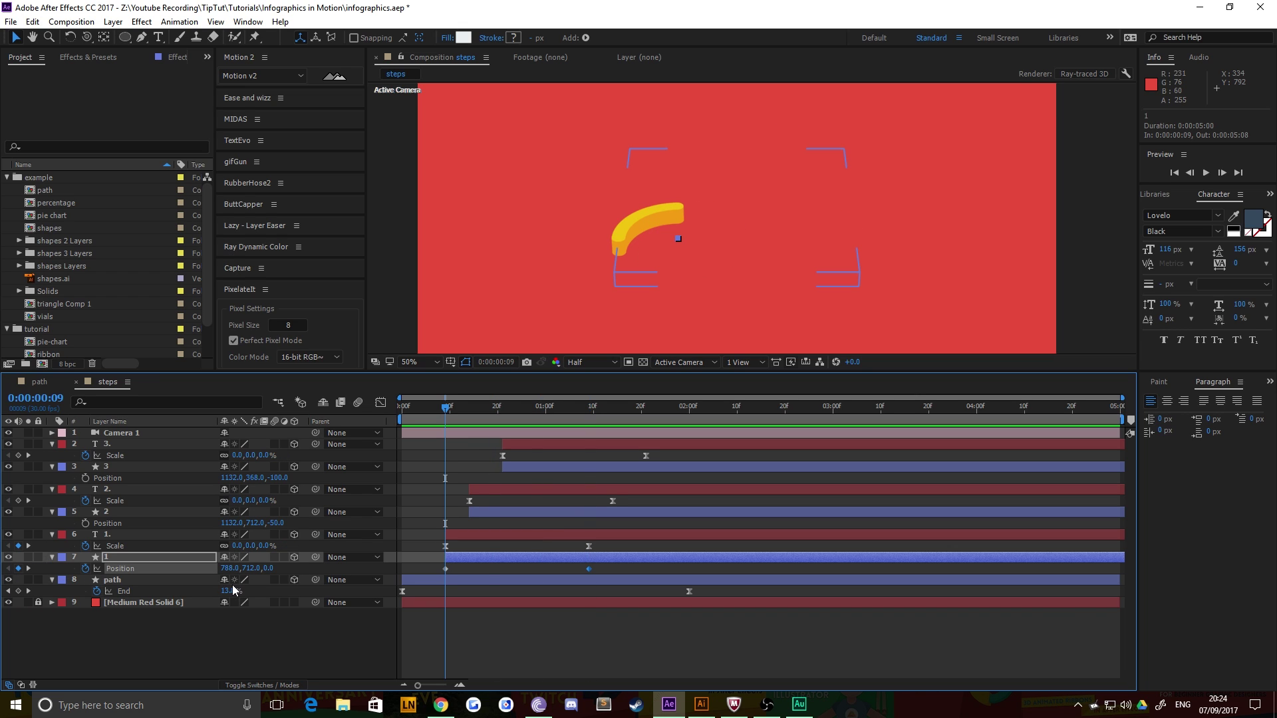
{"action": "left_click", "coordinate": [275, 568]}
{"action": "key", "text": "Return"}
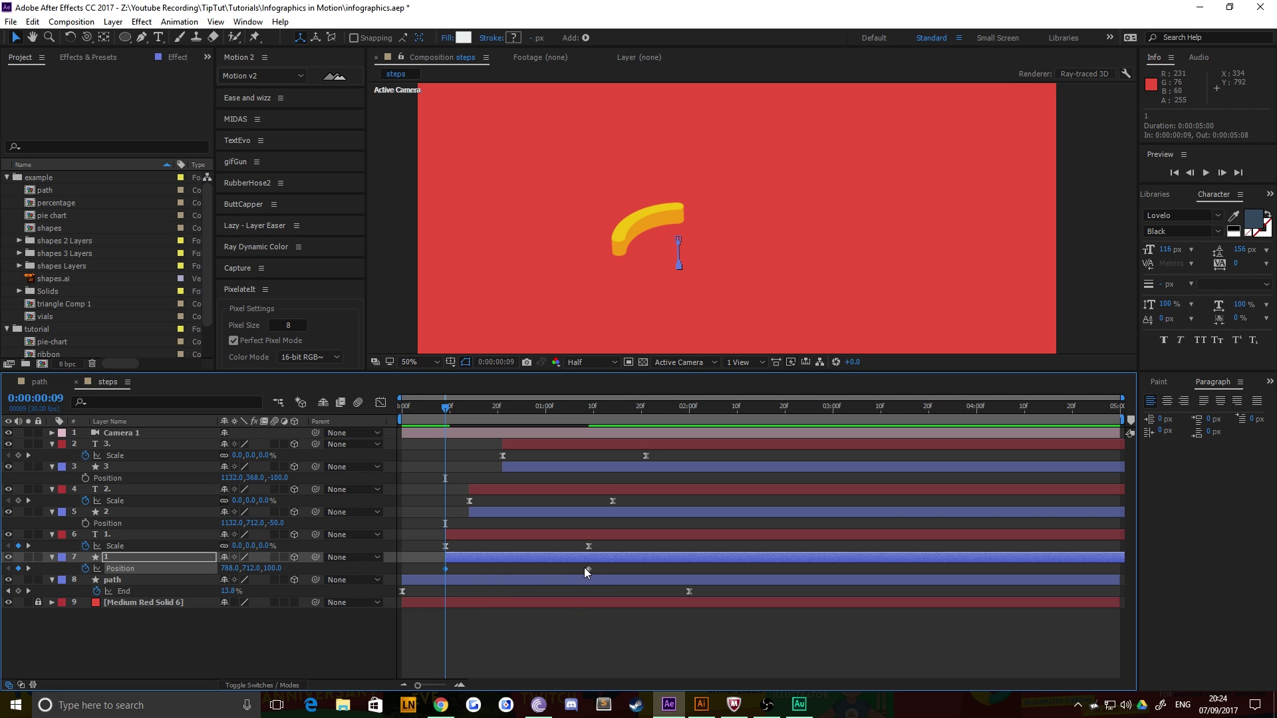
Easy-ease pillar 1's position keyframes and adjust its speed graph to start fast and settle slowly
{"action": "left_click_drag", "start_coordinate": [602, 574], "coordinate": [438, 565]}
{"action": "right_click", "coordinate": [444, 569]}
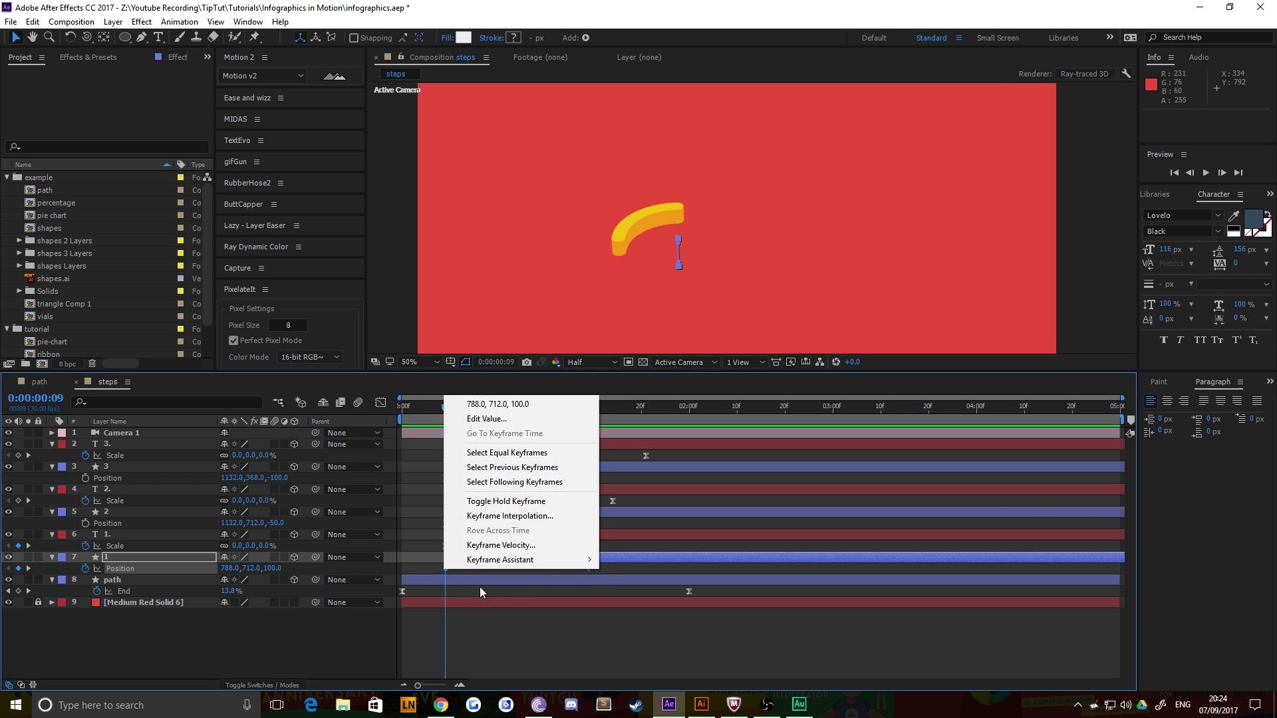
{"action": "mouse_move", "coordinate": [479, 560]}
{"action": "left_click", "coordinate": [638, 589]}
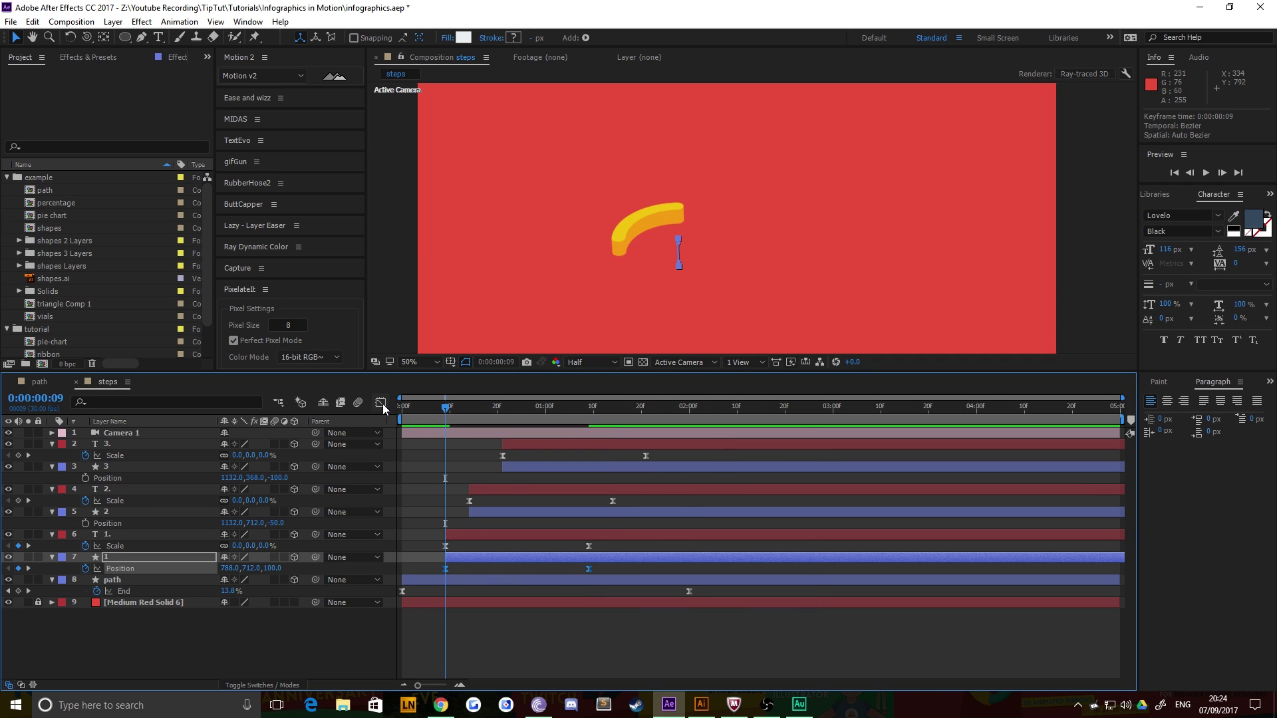
{"action": "left_click", "coordinate": [381, 403]}
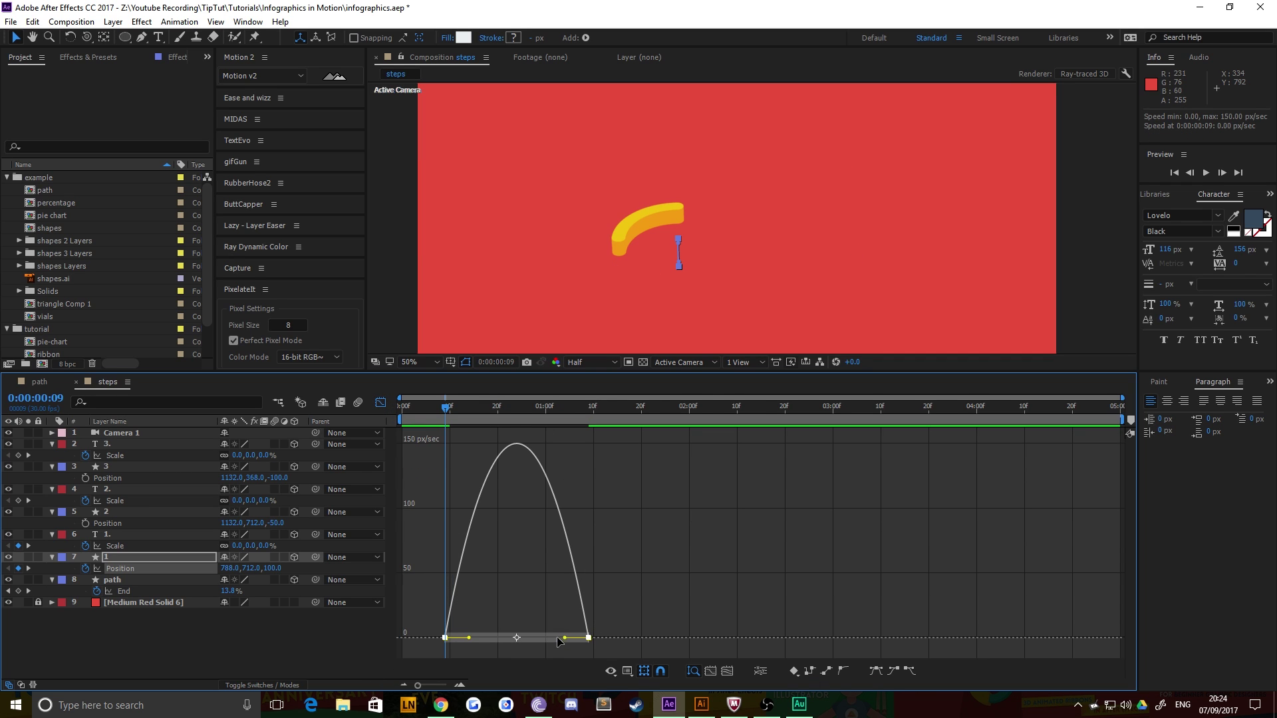
{"action": "left_click_drag", "start_coordinate": [565, 637], "coordinate": [459, 638]}
{"action": "left_click", "coordinate": [381, 403]}
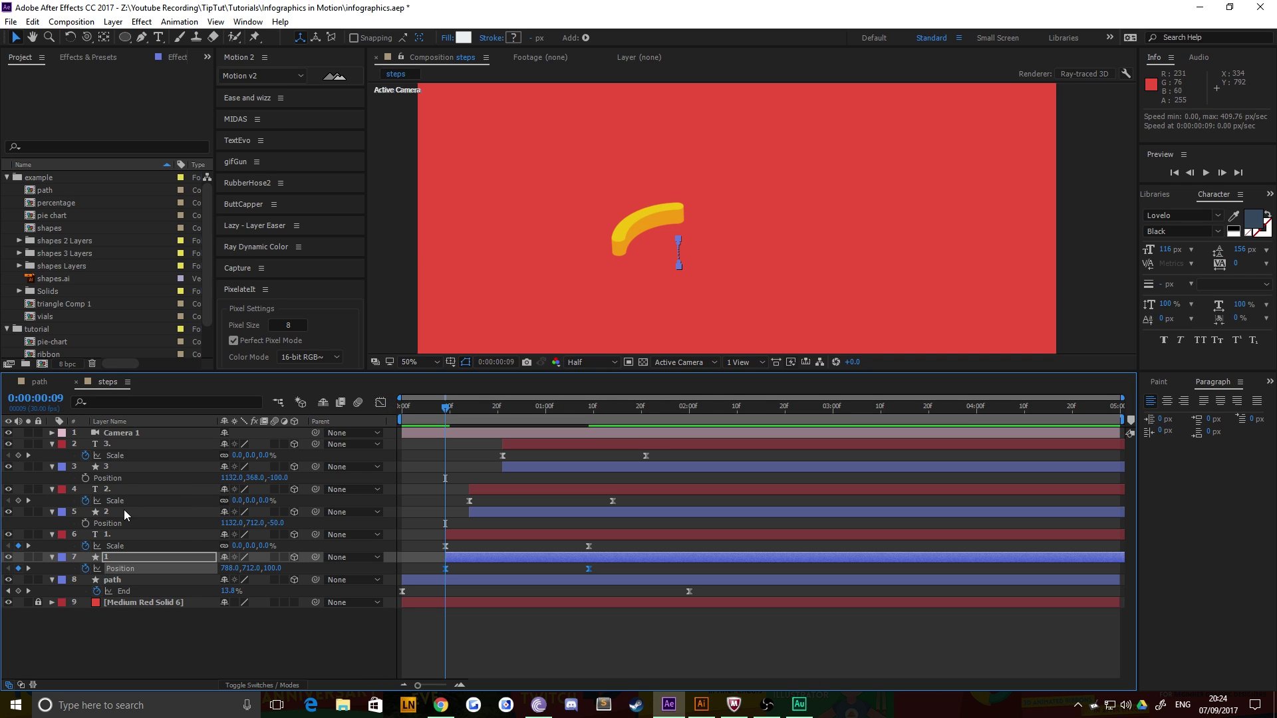
Keyframe pillar 2's Position to rise from Z 50 to -50
{"action": "left_click", "coordinate": [110, 510]}
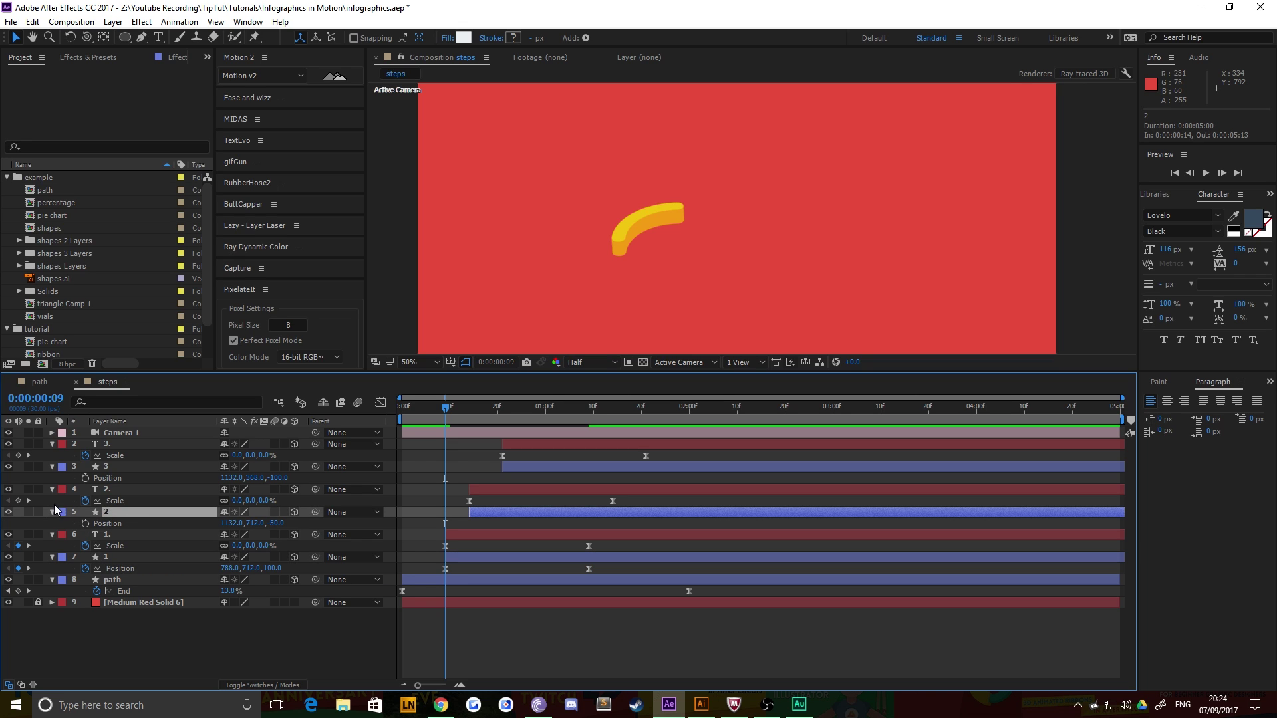
{"action": "key", "text": "i"}
{"action": "left_click", "coordinate": [85, 523]}
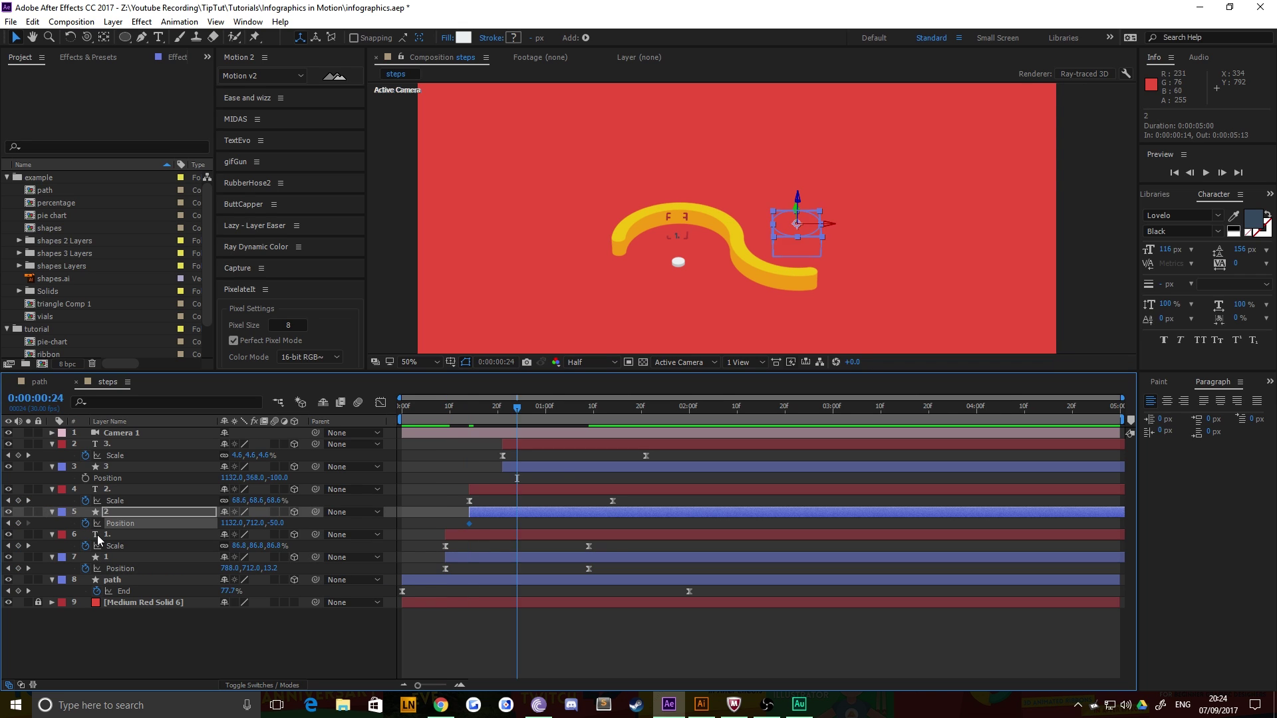
{"action": "key", "text": "shift+Page_Down"}
{"action": "key", "text": "shift+Page_Down"}
{"action": "key", "text": "shift+Page_Down"}
{"action": "key", "text": "shift+Page_Down"}
{"action": "key", "text": "shift+Page_Up"}
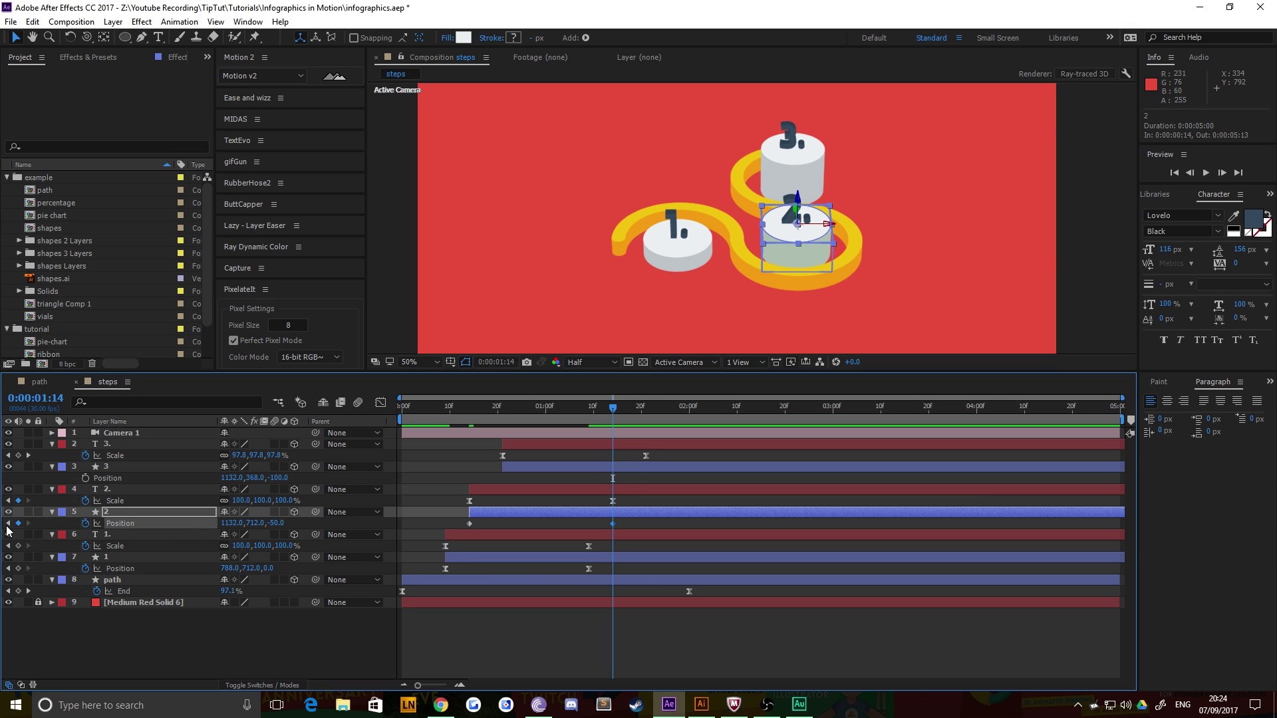
{"action": "key", "text": "i"}
{"action": "left_click", "coordinate": [276, 522]}
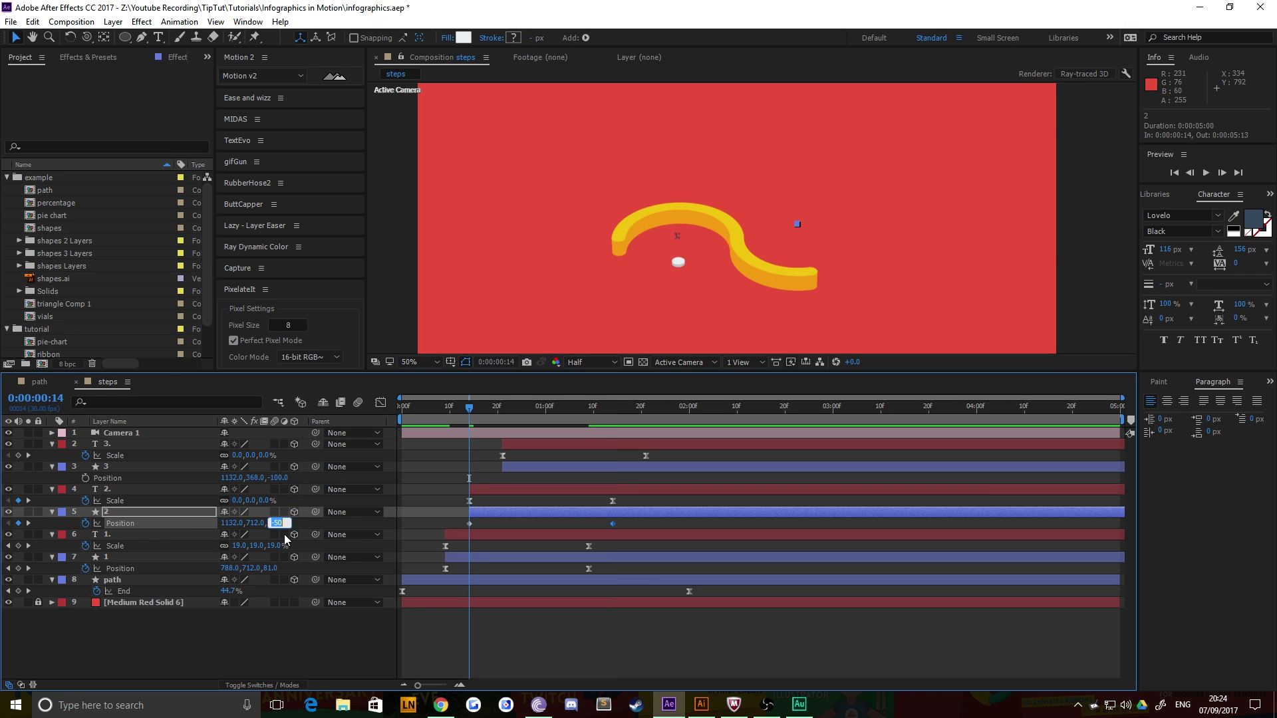
{"action": "type", "text": "5"}
{"action": "key", "text": "Return"}
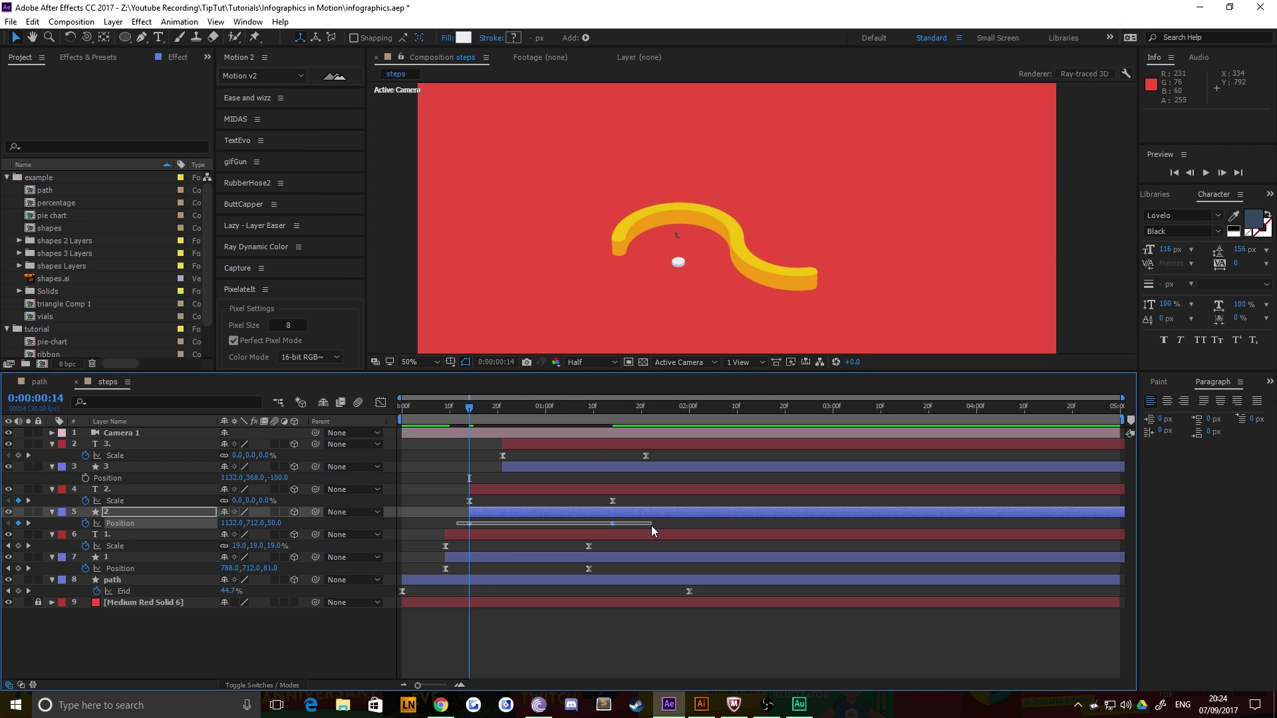
Easy-ease pillar 2's position keyframes and adjust its speed graph to start fast and settle slowly
{"action": "right_click", "coordinate": [612, 525]}
{"action": "mouse_move", "coordinate": [691, 514]}
{"action": "left_click", "coordinate": [796, 539]}
{"action": "left_click", "coordinate": [380, 402]}
{"action": "left_click_drag", "start_coordinate": [638, 560], "coordinate": [467, 655]}
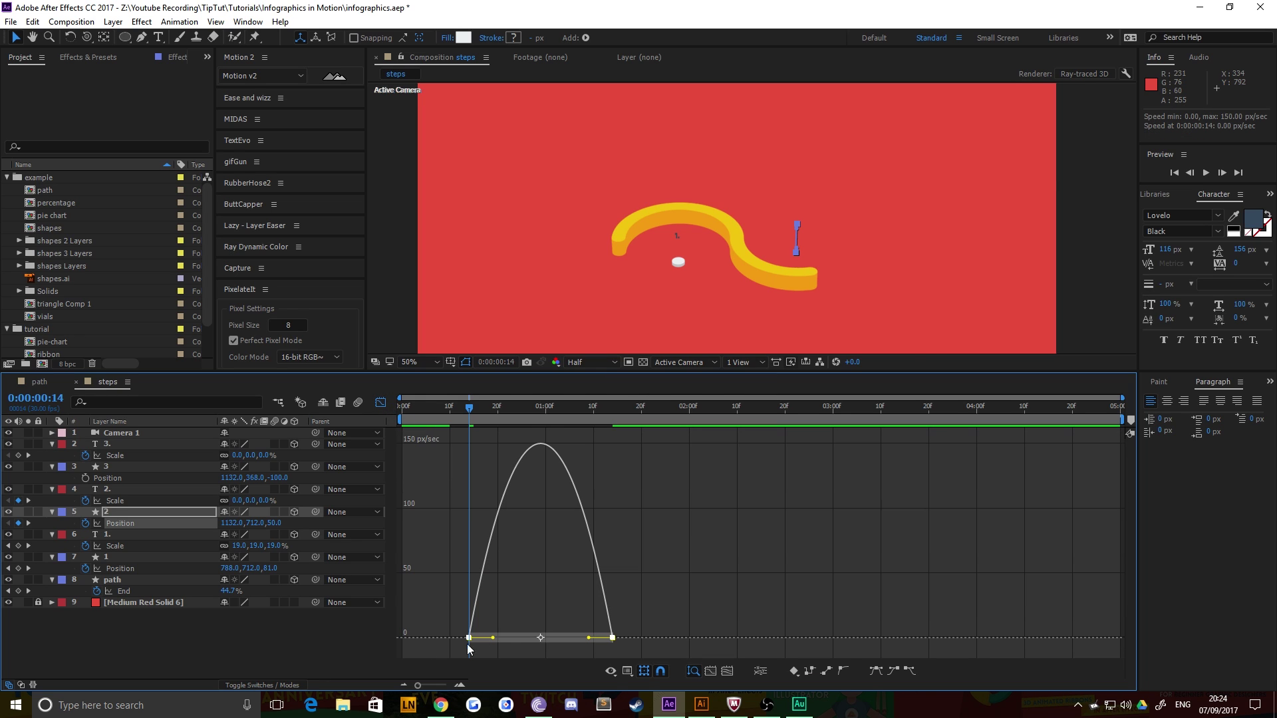
{"action": "left_click_drag", "start_coordinate": [588, 639], "coordinate": [485, 641]}
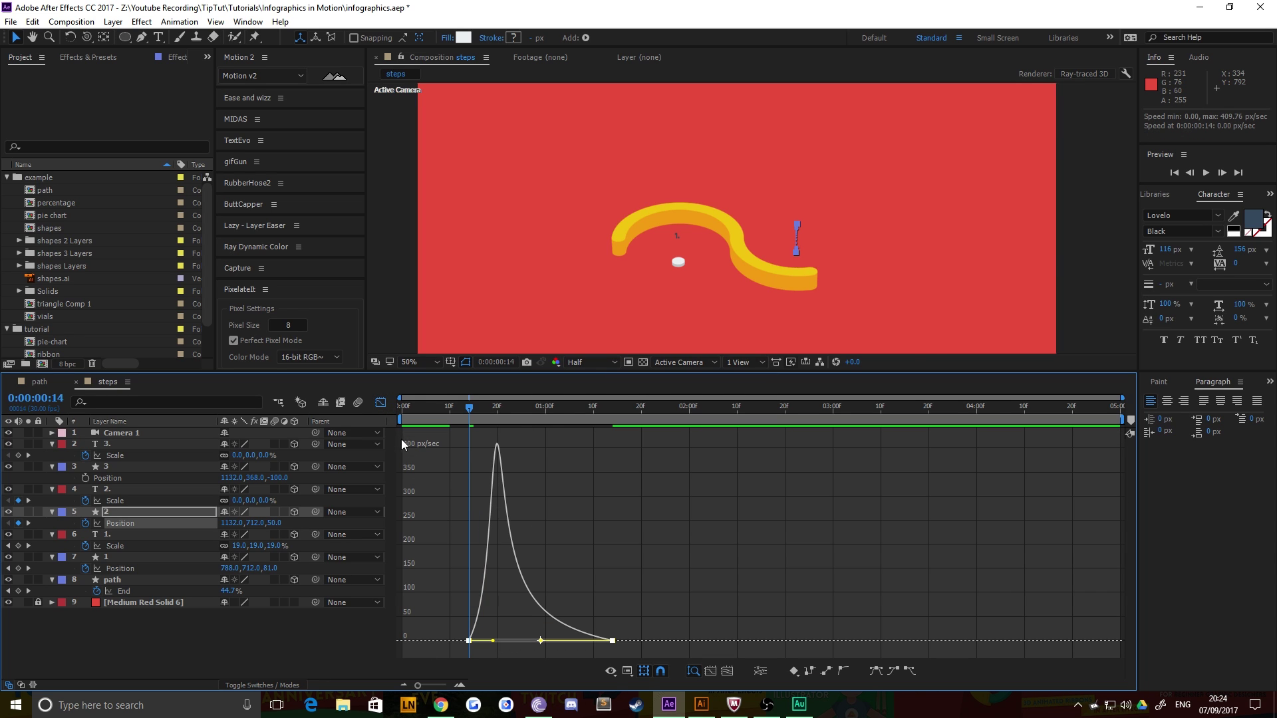
{"action": "left_click", "coordinate": [380, 402]}
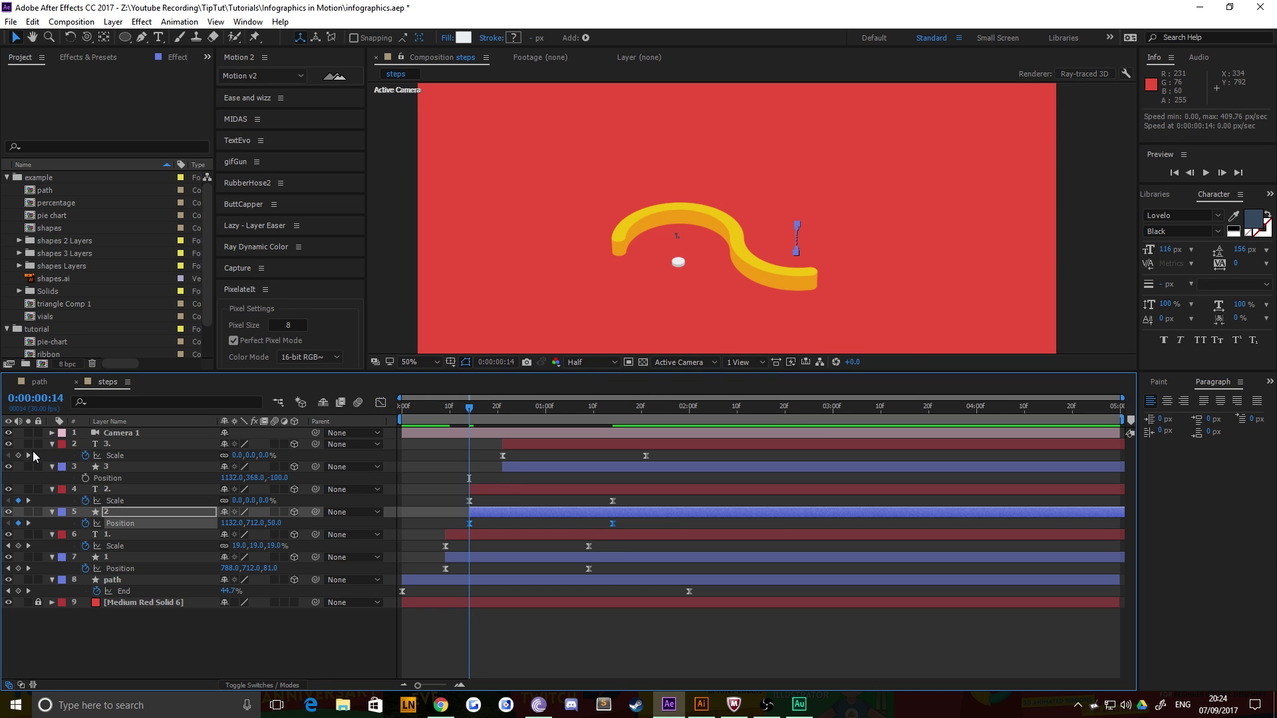
Keyframe pillar 3's Position from Z 0 at 0:21 to its final value at 1:21
{"action": "key", "text": "k"}
{"action": "left_click", "coordinate": [102, 466]}
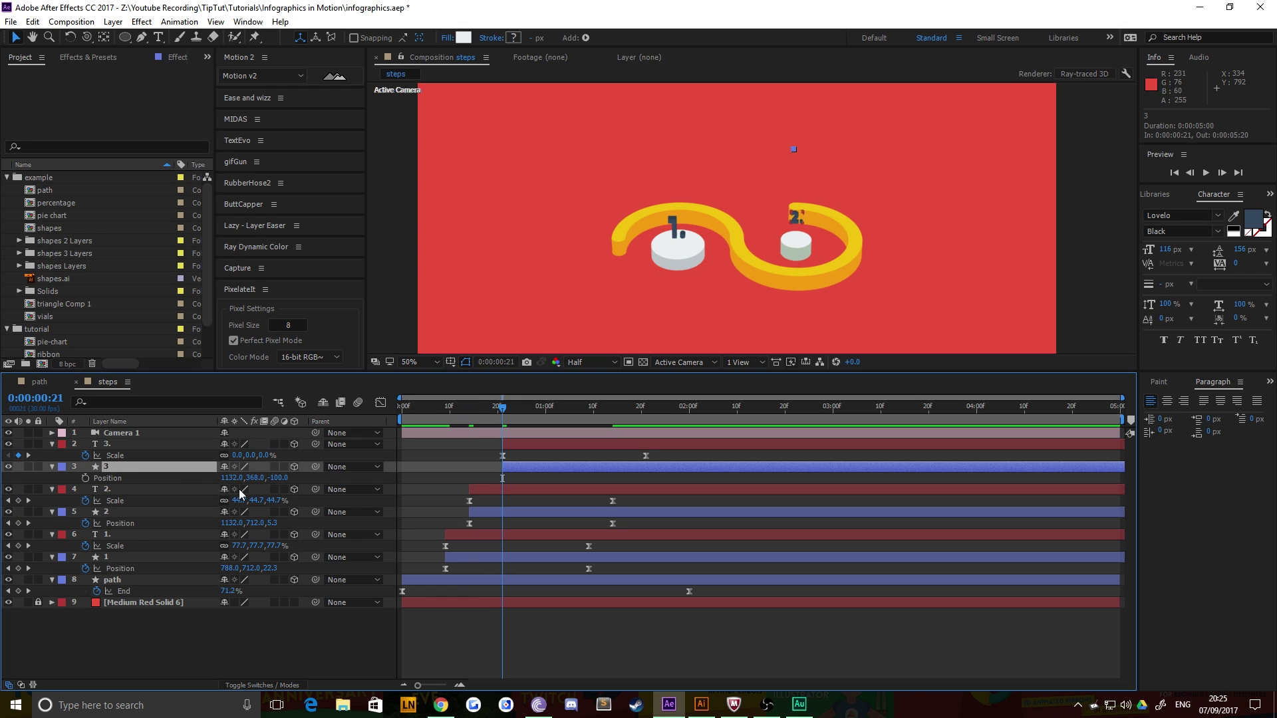
{"action": "left_click", "coordinate": [86, 477]}
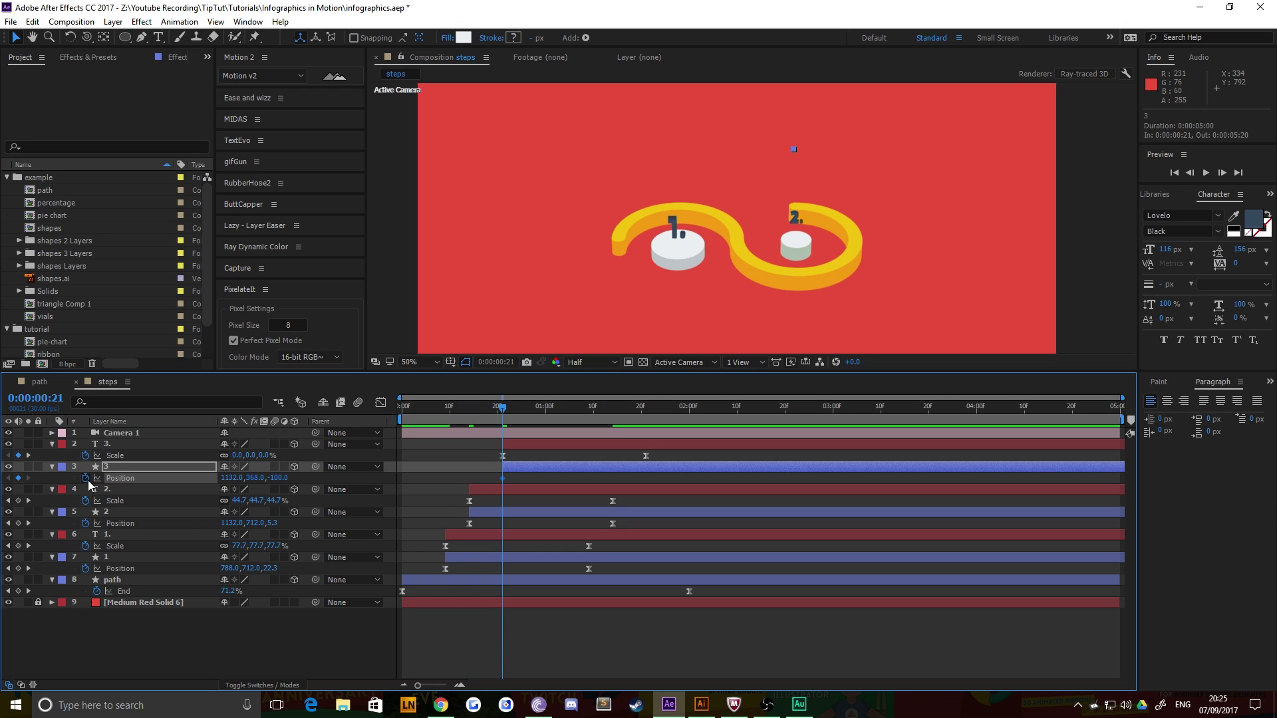
{"action": "key", "text": "shift+Page_Down"}
{"action": "key", "text": "shift+Page_Down"}
{"action": "key", "text": "shift+Page_Down"}
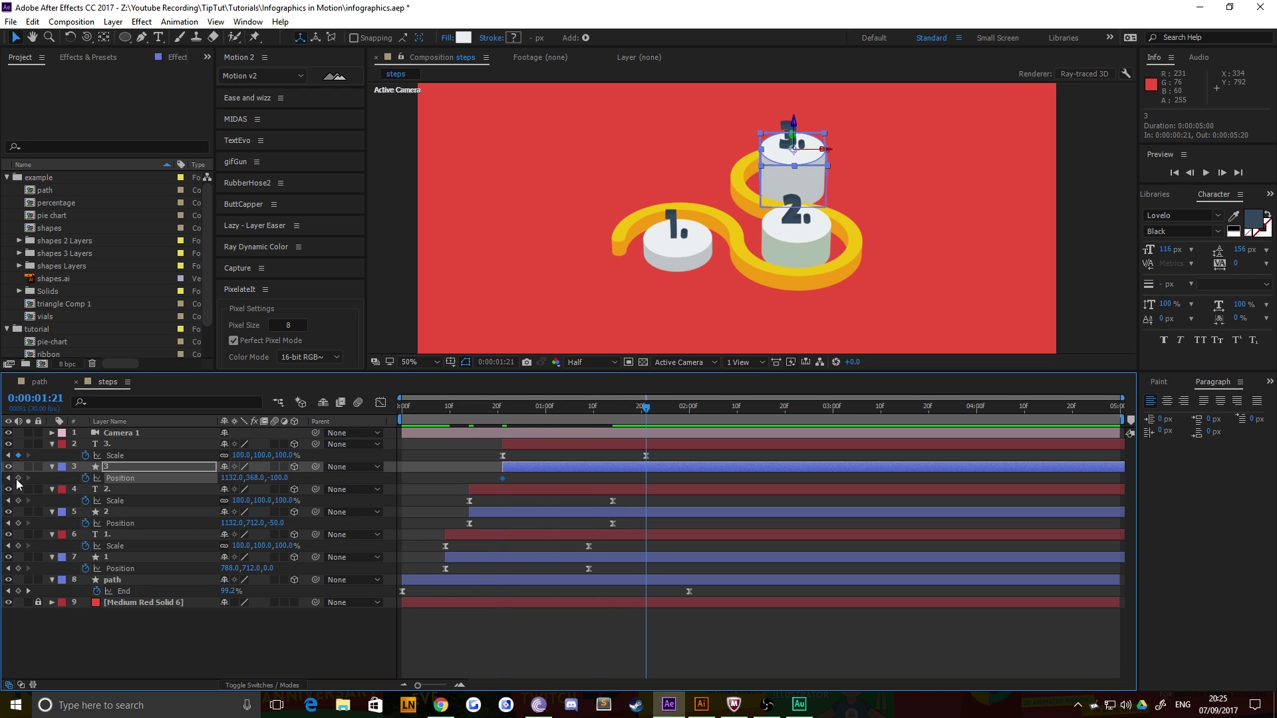
{"action": "left_click", "coordinate": [17, 478]}
{"action": "left_click", "coordinate": [8, 478]}
{"action": "left_click", "coordinate": [278, 477]}
{"action": "type", "text": "0"}
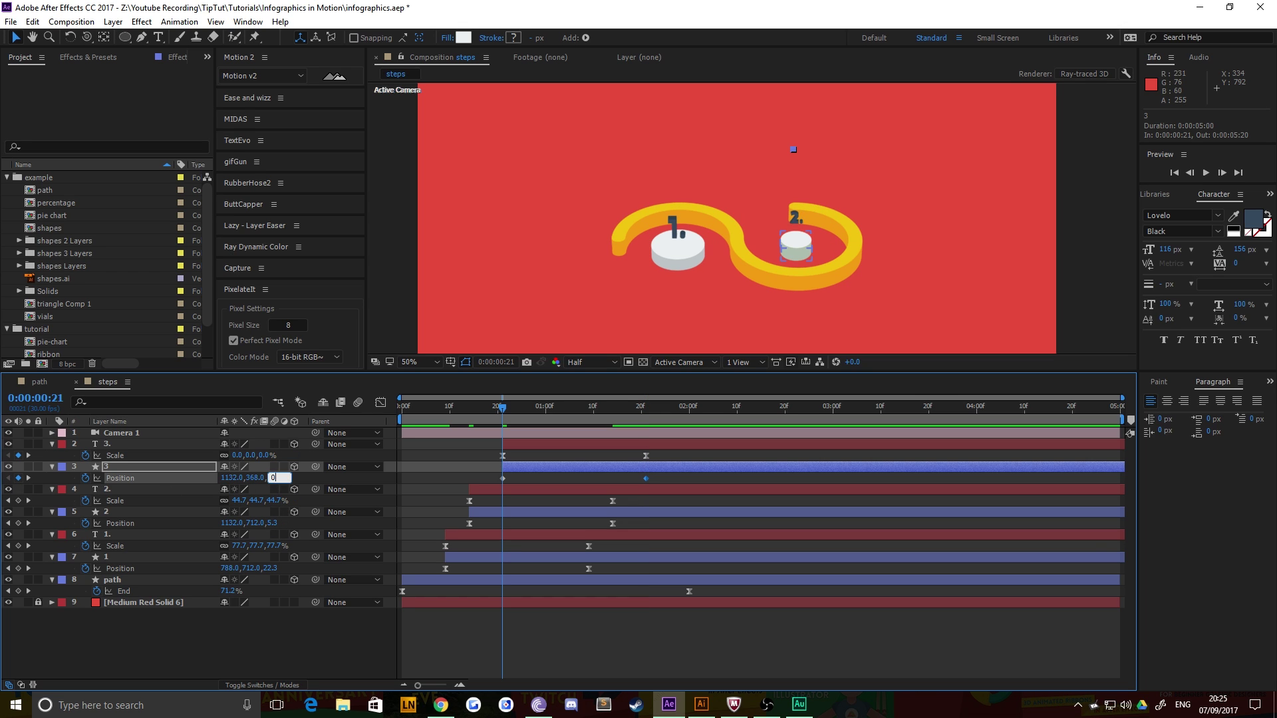
{"action": "key", "text": "Return"}
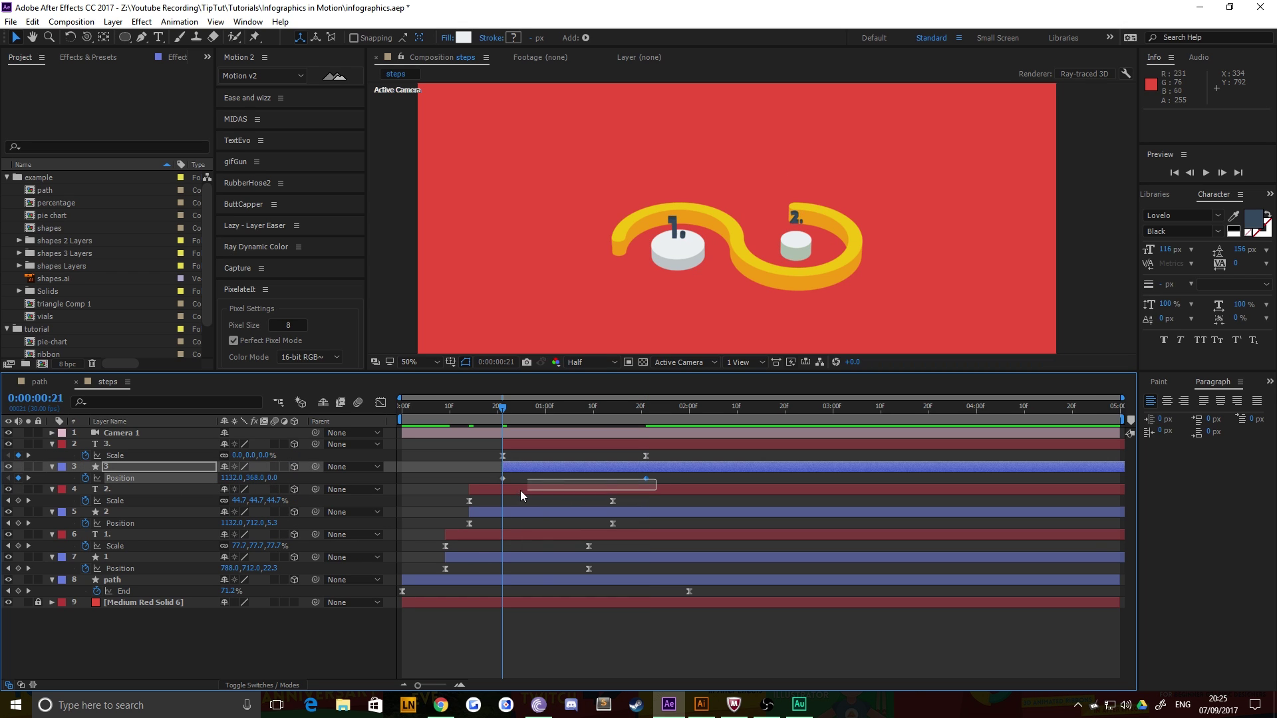
Easy-ease pillar 3's keyframes with a long ease into the final position, then preview
{"action": "right_click", "coordinate": [503, 479]}
{"action": "mouse_move", "coordinate": [561, 645]}
{"action": "left_click", "coordinate": [687, 552]}
{"action": "left_click", "coordinate": [380, 403]}
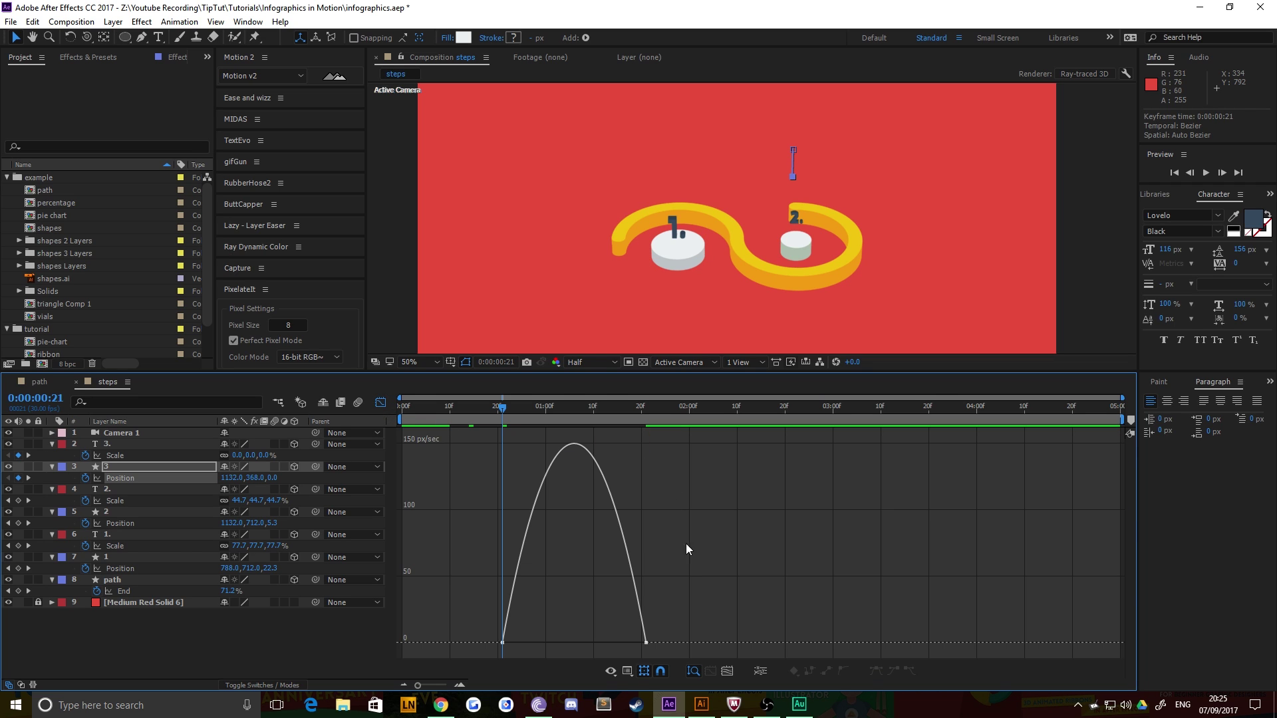
{"action": "left_click_drag", "start_coordinate": [687, 550], "coordinate": [482, 652]}
{"action": "left_click_drag", "start_coordinate": [622, 639], "coordinate": [574, 640]}
{"action": "left_click", "coordinate": [380, 403]}
{"action": "key", "text": "space"}
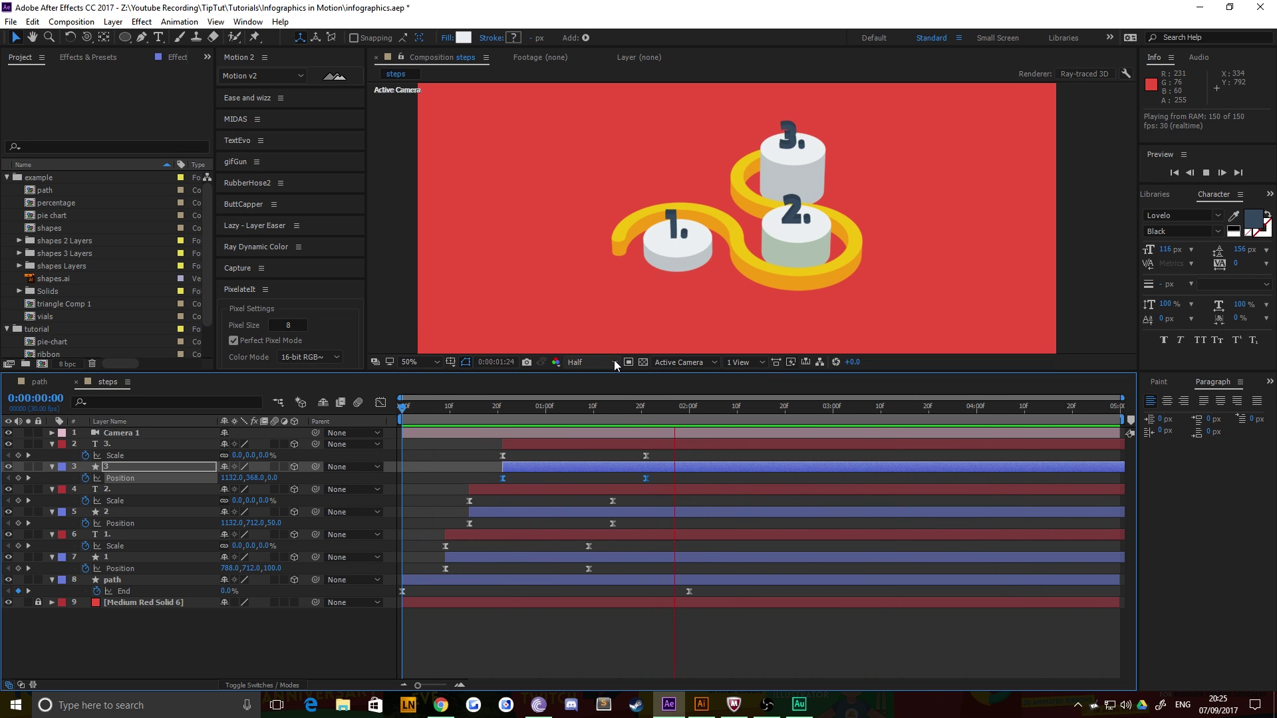
Add Camera 1 Position and Point of Interest keyframes at 0:00:03:00
{"action": "left_click", "coordinate": [578, 406]}
{"action": "left_click_drag", "start_coordinate": [597, 402], "coordinate": [313, 421]}
{"action": "left_click", "coordinate": [162, 618]}
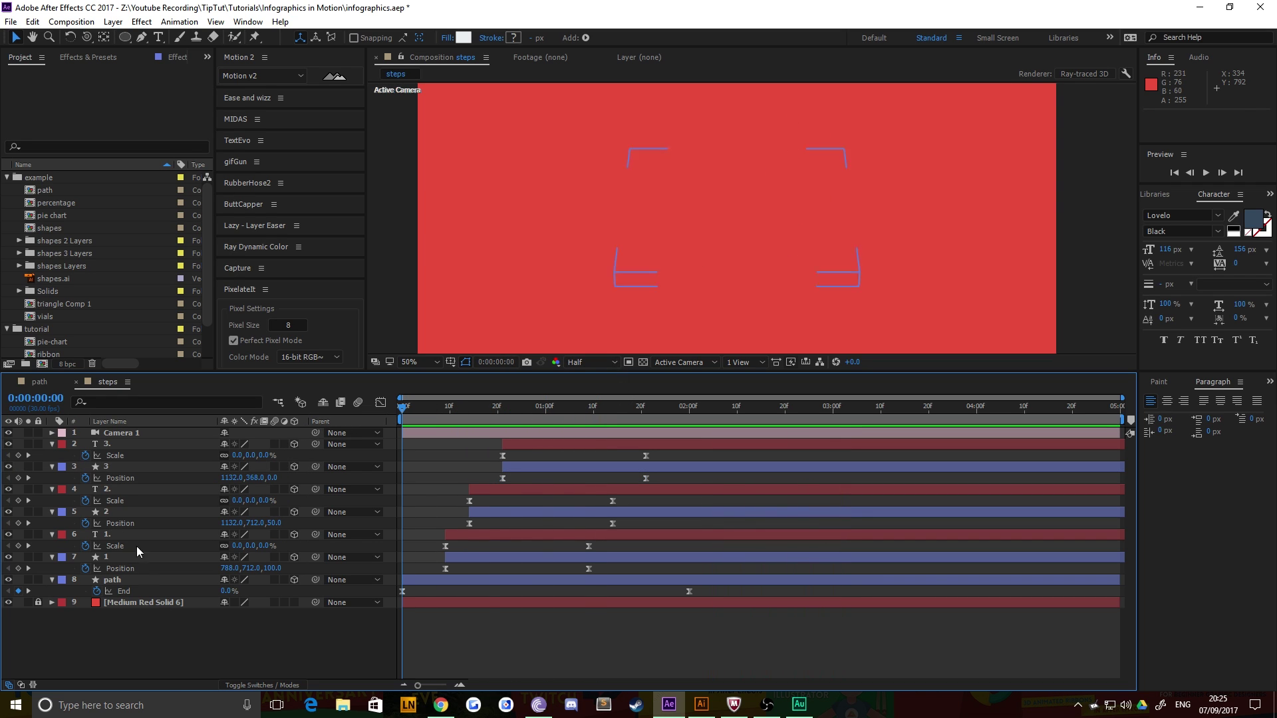
{"action": "left_click", "coordinate": [125, 433]}
{"action": "left_click", "coordinate": [728, 407]}
{"action": "left_click_drag", "start_coordinate": [737, 408], "coordinate": [835, 401]}
{"action": "scroll", "coordinate": [689, 240], "scroll_direction": "down", "scroll_amount": 2}
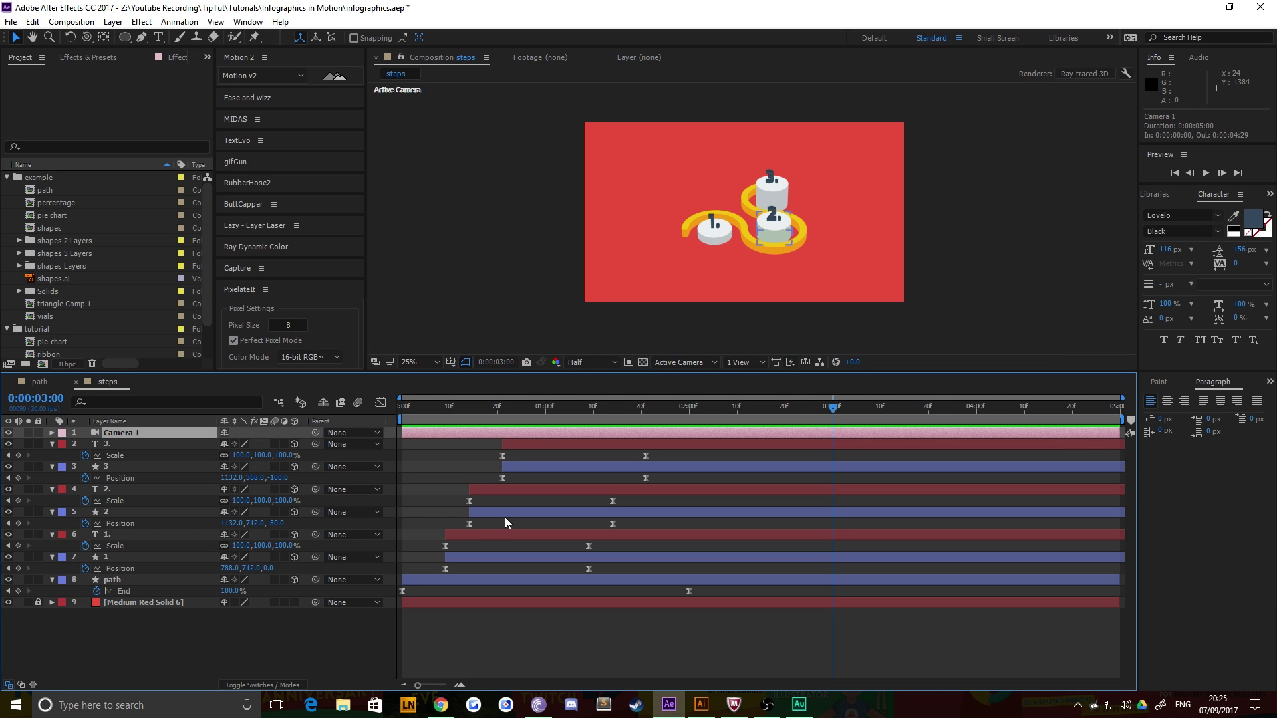
{"action": "key", "text": "alt+shift+p"}
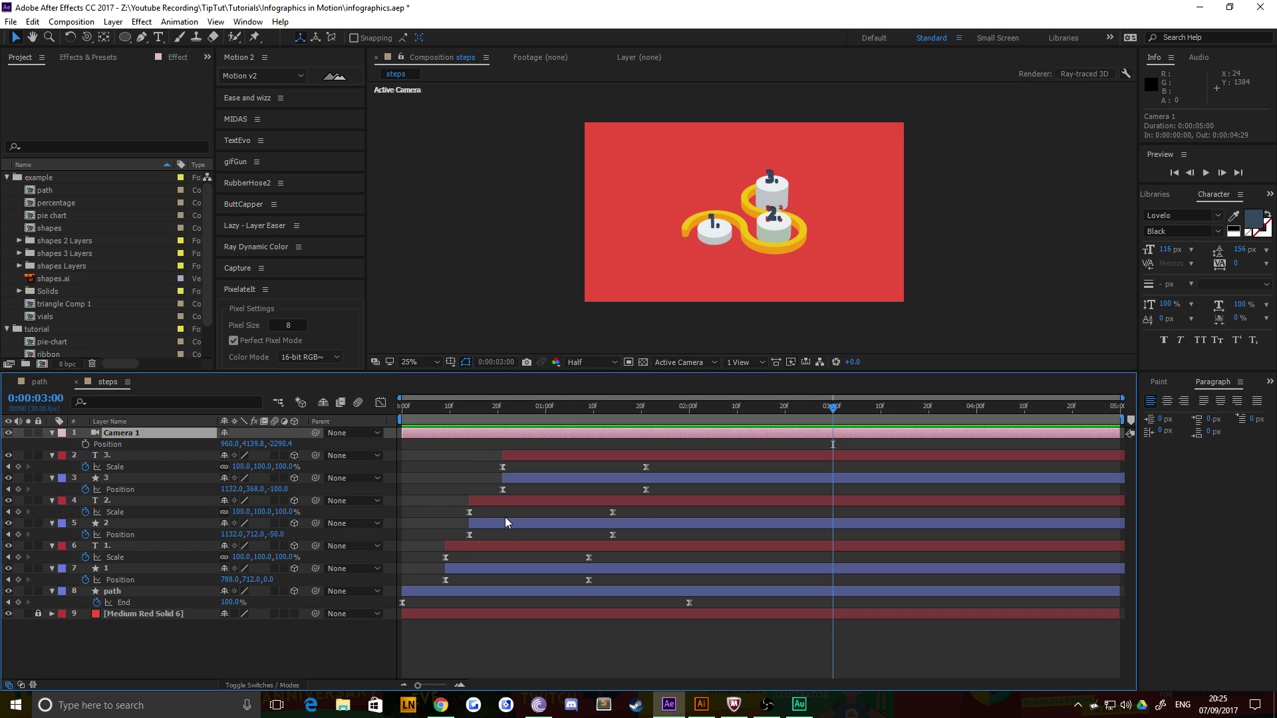
{"action": "key", "text": "alt+shift+a"}
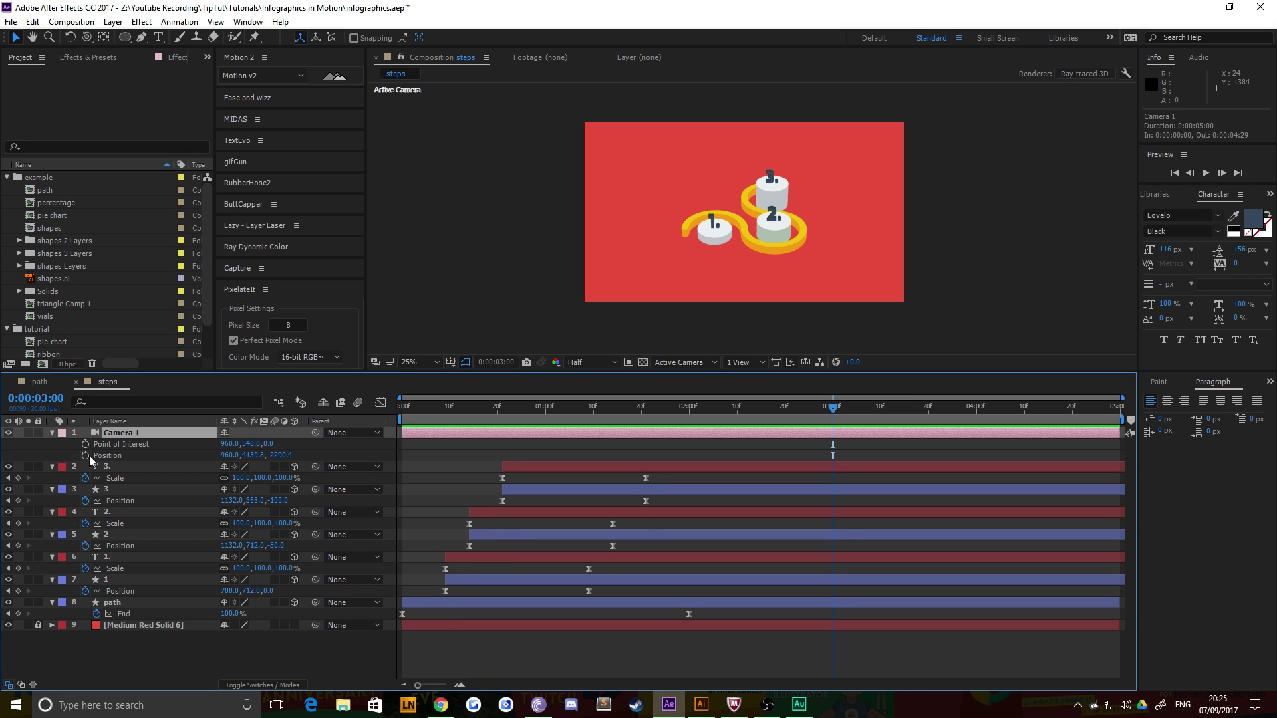
Shift the camera slightly sideways and dolly it closer to the pillars, to 974.5, 2930.3, -988.5
{"action": "left_click_drag", "start_coordinate": [93, 461], "coordinate": [110, 443]}
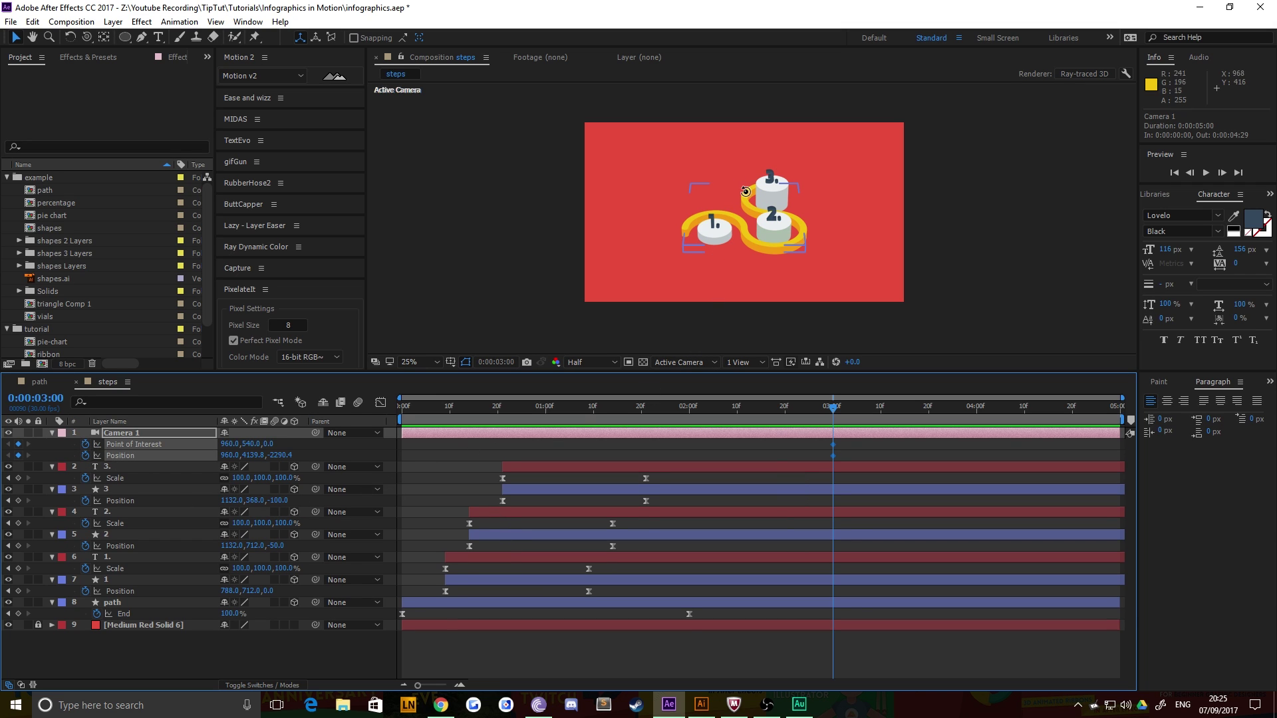
{"action": "key", "text": "c"}
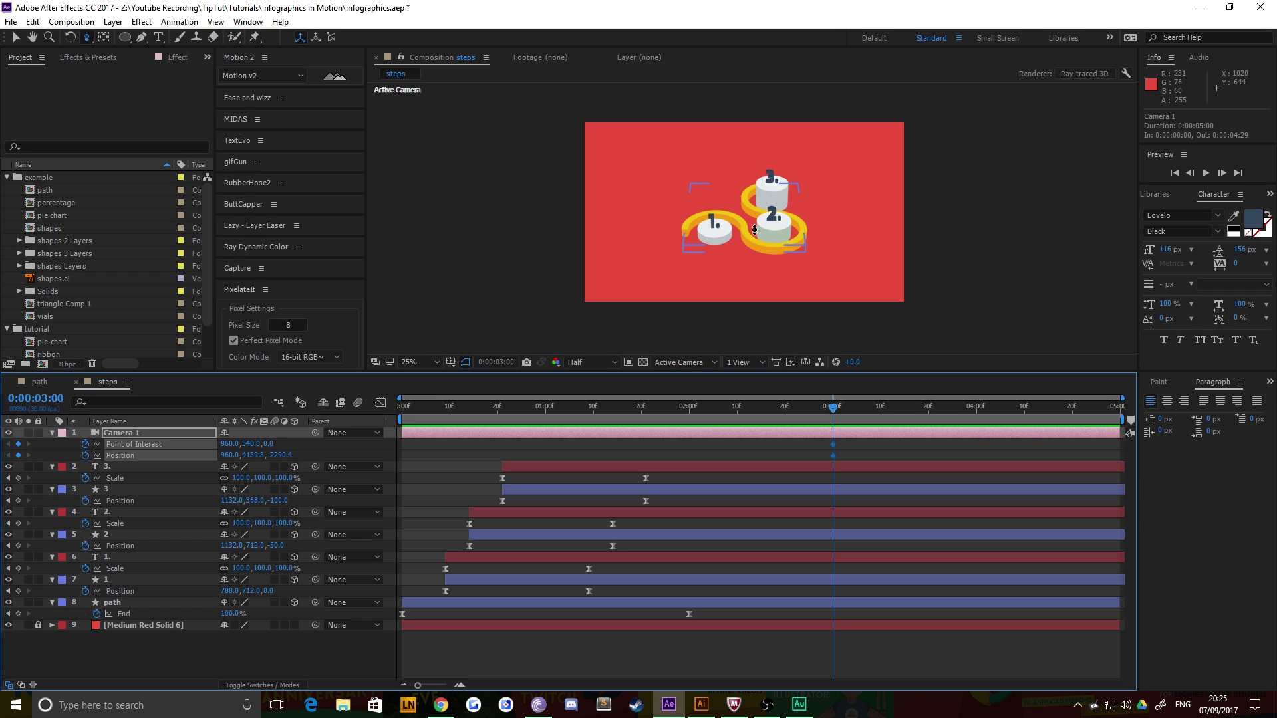
{"action": "scroll", "coordinate": [753, 213], "scroll_direction": "up", "scroll_amount": 5}
{"action": "scroll", "coordinate": [752, 212], "scroll_direction": "down", "scroll_amount": 2}
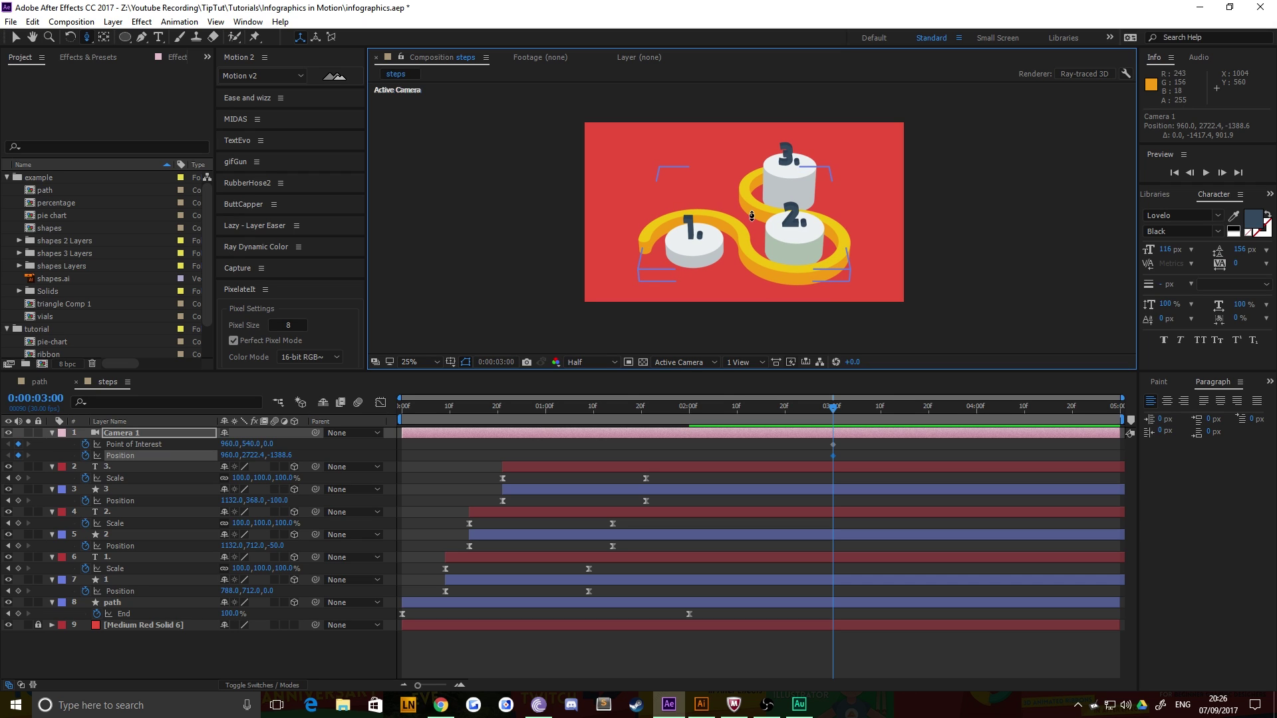
{"action": "left_click_drag", "start_coordinate": [751, 215], "coordinate": [748, 216]}
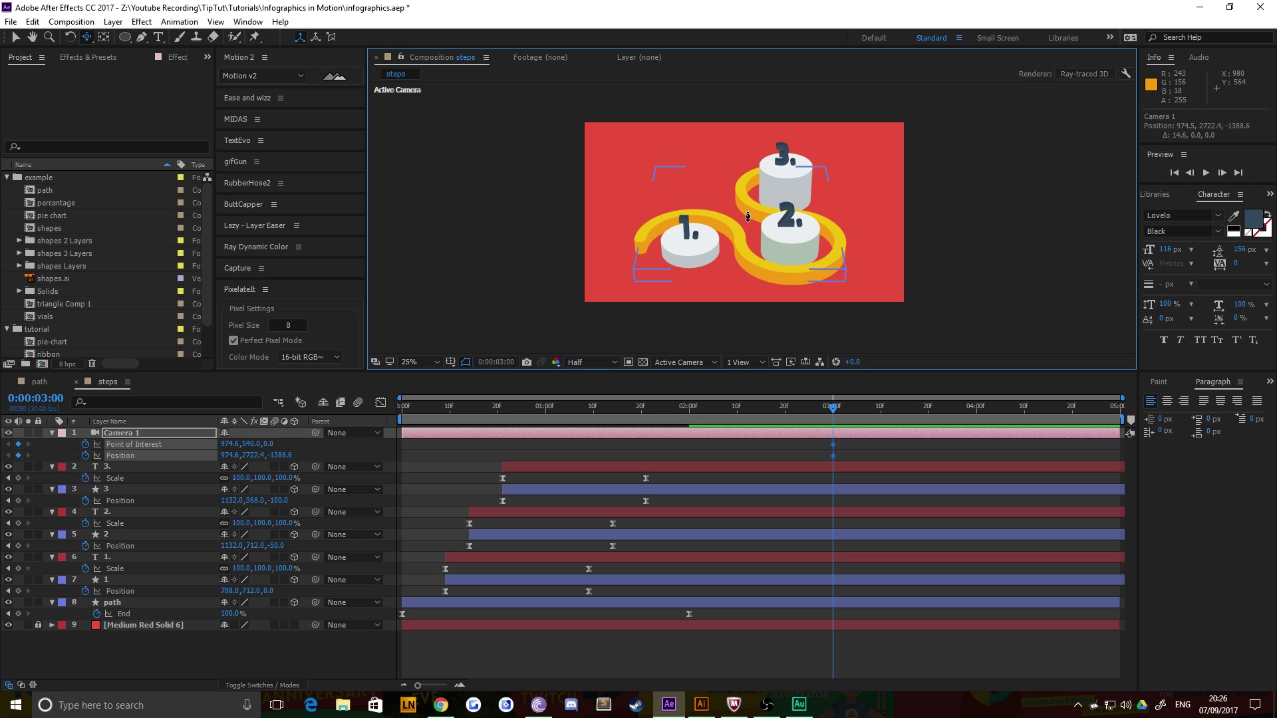
{"action": "key", "text": "c"}
{"action": "left_click_drag", "start_coordinate": [746, 260], "coordinate": [751, 228]}
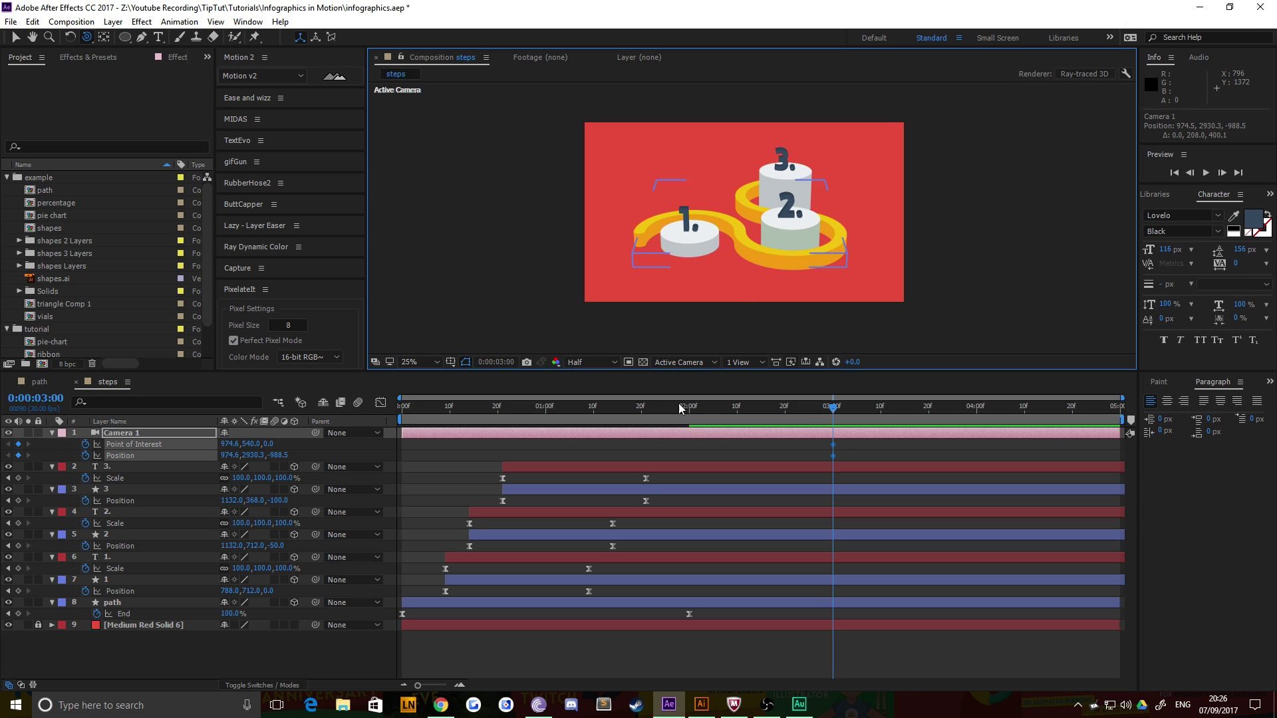
{"action": "left_click_drag", "start_coordinate": [833, 412], "coordinate": [371, 431]}
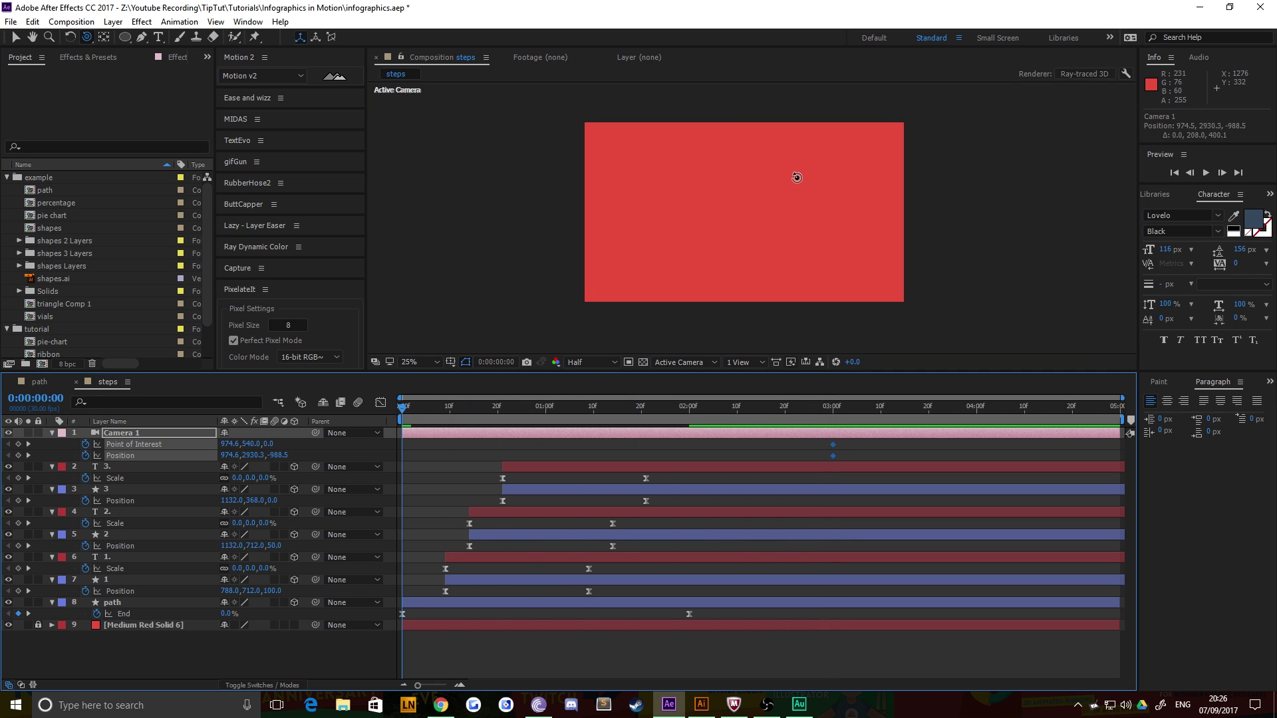
Scrub through the camera move and set the current time just before 3 seconds (2:29)
{"action": "left_click", "coordinate": [746, 407]}
{"action": "left_click", "coordinate": [824, 409]}
{"action": "left_click", "coordinate": [785, 410]}
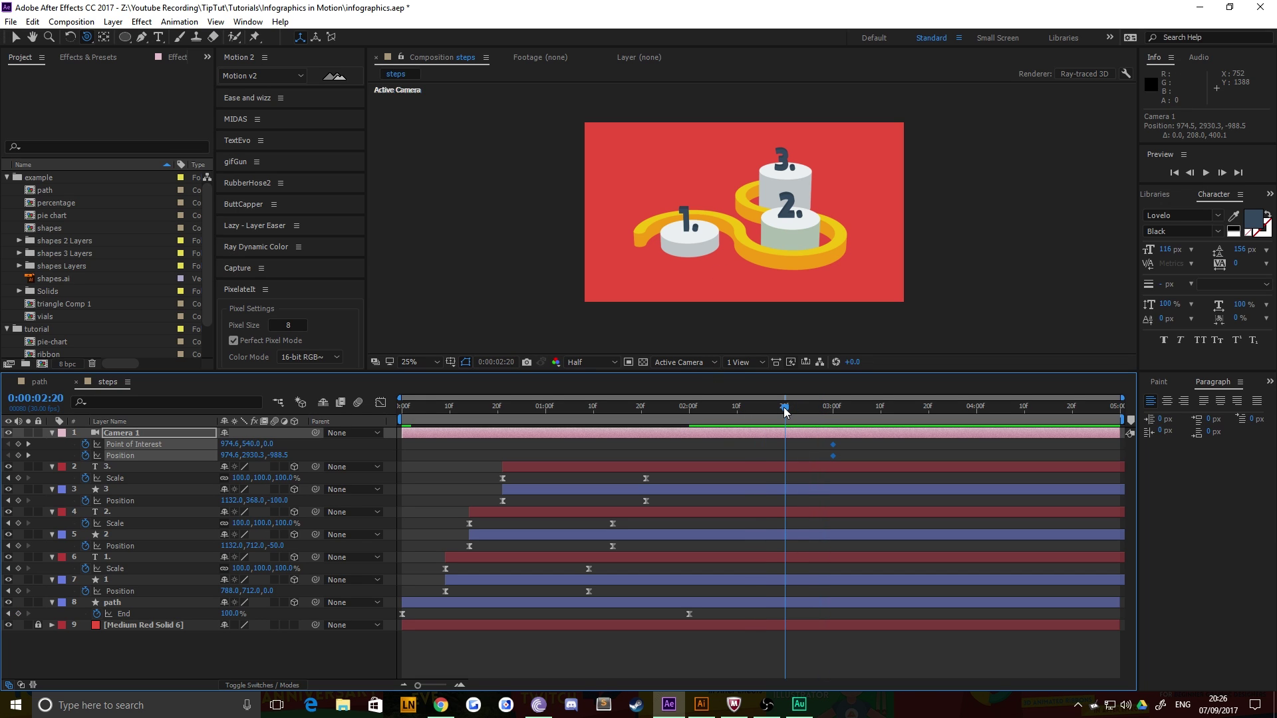
{"action": "left_click_drag", "start_coordinate": [785, 409], "coordinate": [382, 409]}
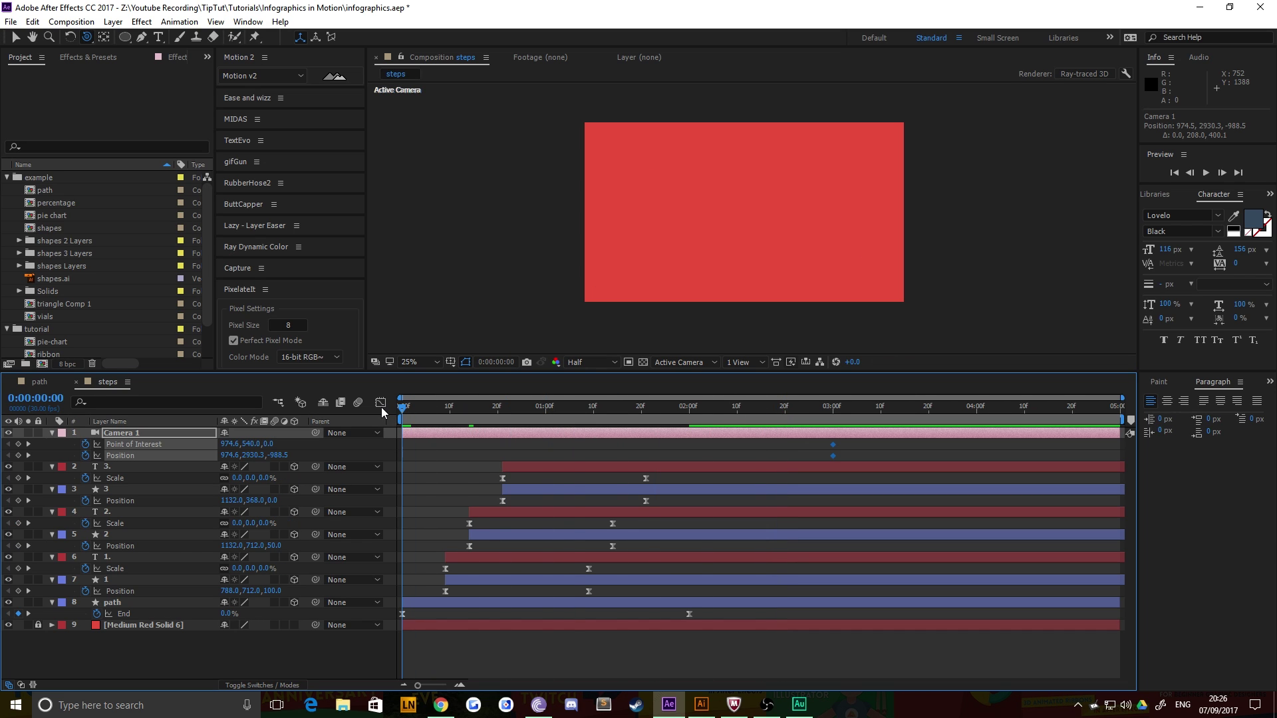
{"action": "left_click_drag", "start_coordinate": [383, 413], "coordinate": [829, 408]}
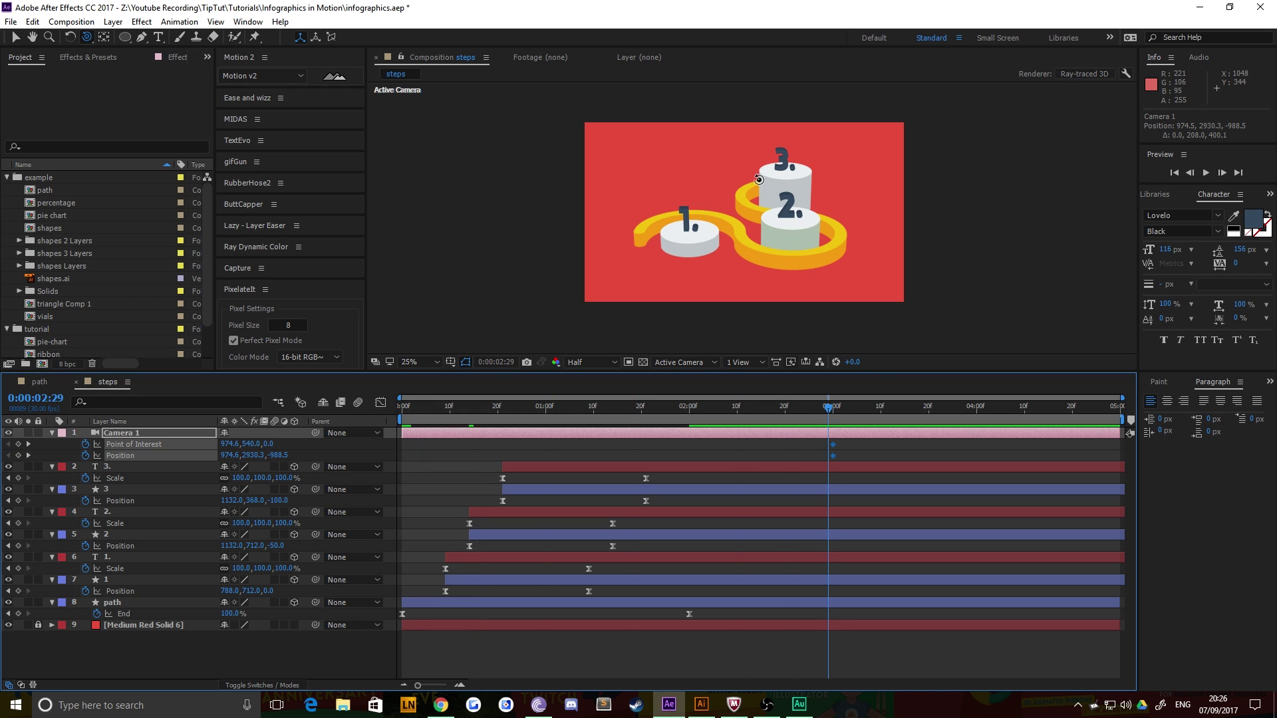
Orbit and dolly Camera 1 to a far top-down view at 978.3, 577.6, -4041.5
{"action": "left_click_drag", "start_coordinate": [758, 180], "coordinate": [761, 225]}
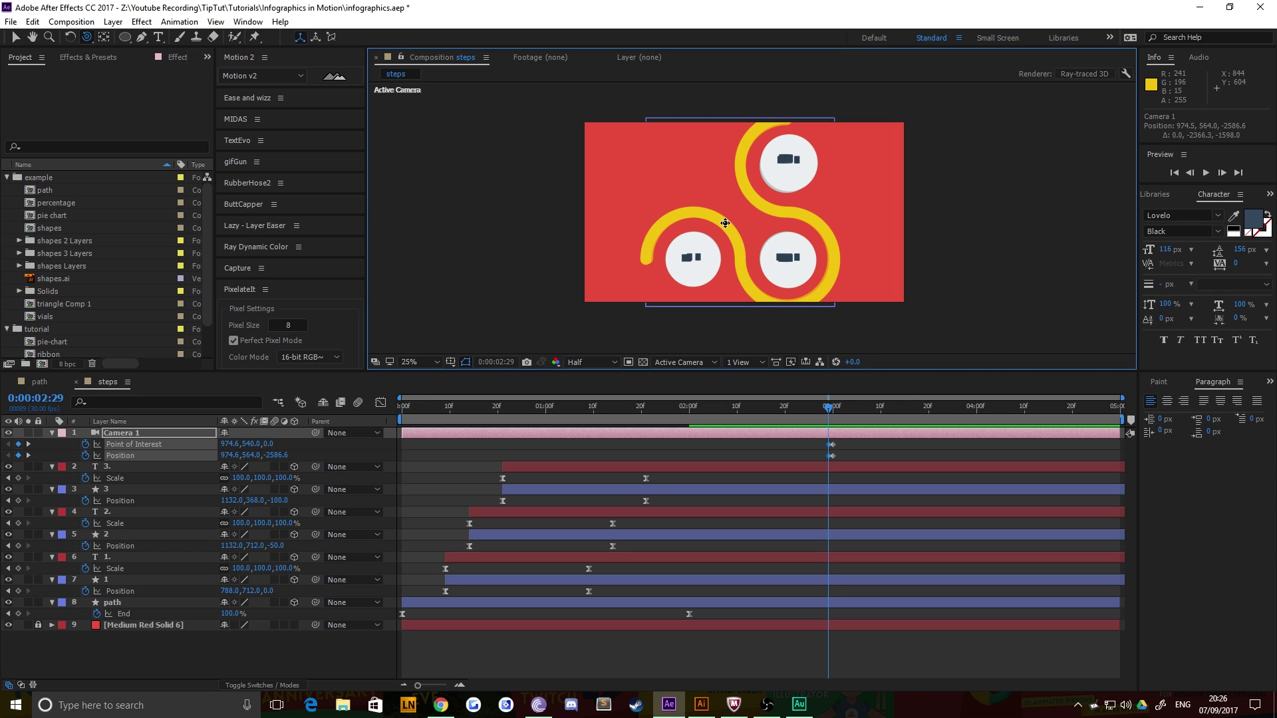
{"action": "key", "text": "c"}
{"action": "scroll", "coordinate": [747, 216], "scroll_direction": "down", "scroll_amount": 5}
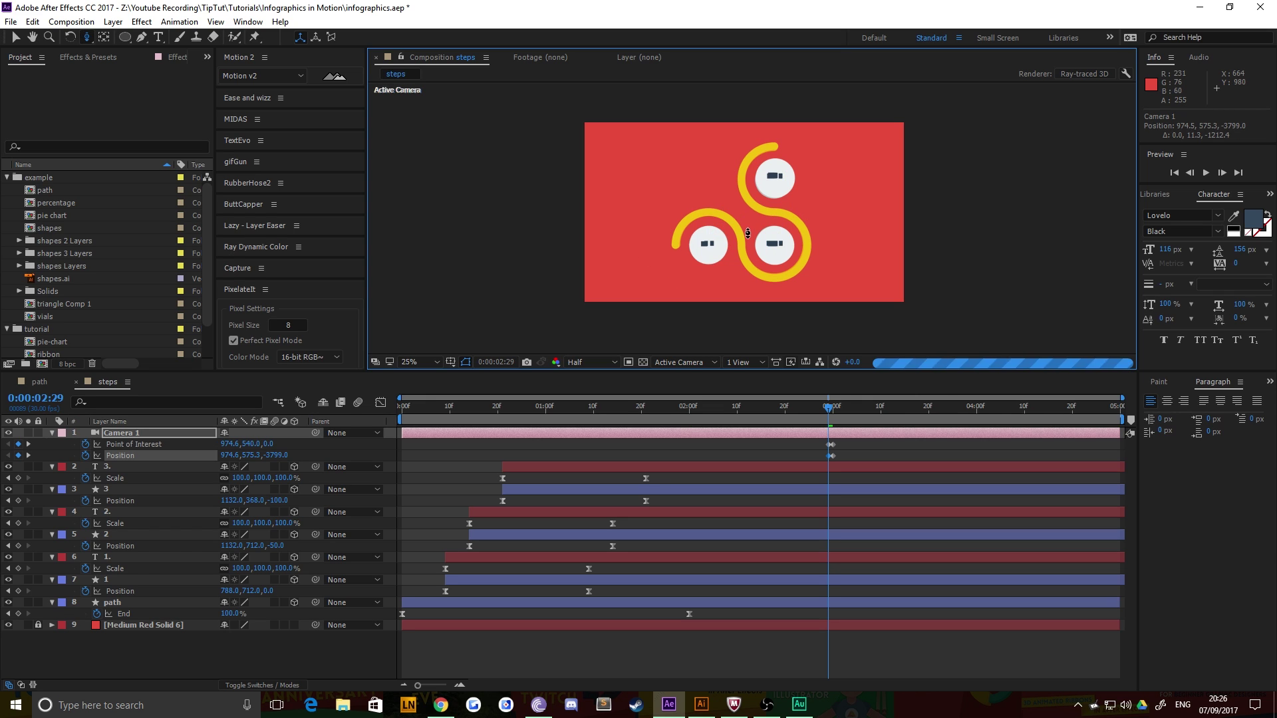
{"action": "scroll", "coordinate": [747, 234], "scroll_direction": "down", "scroll_amount": 1}
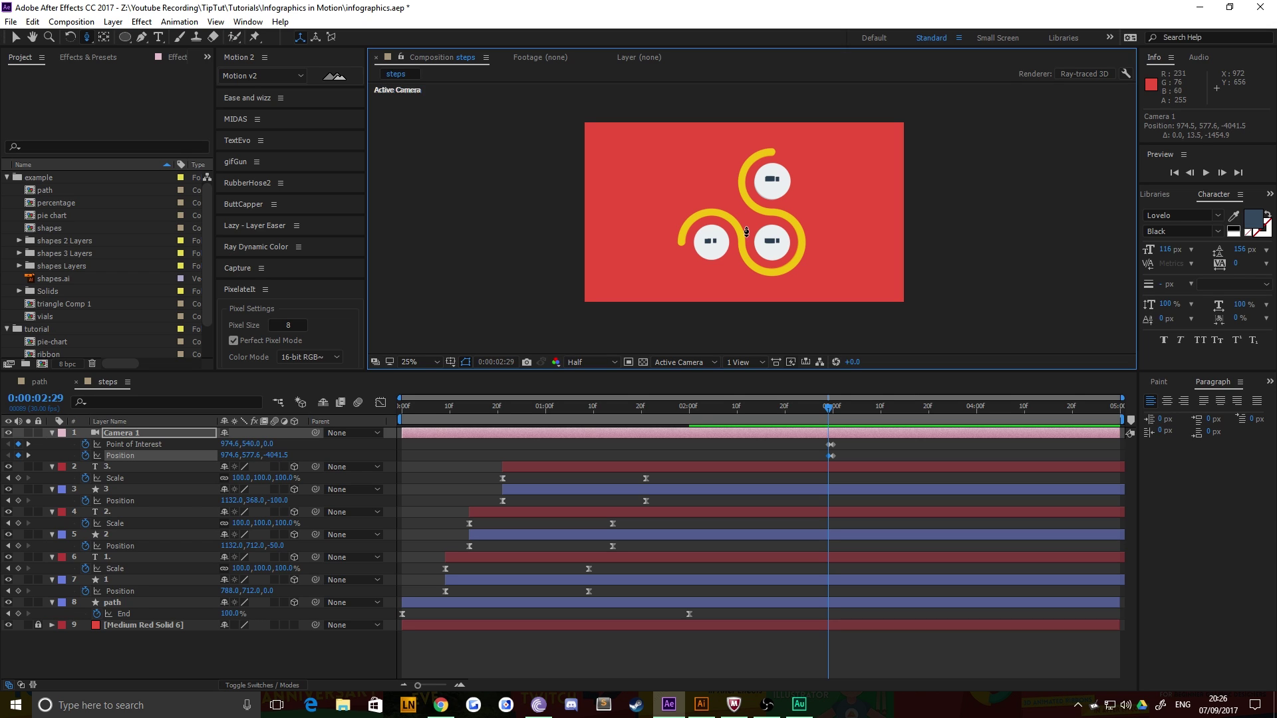
{"action": "key", "text": "c"}
{"action": "left_click_drag", "start_coordinate": [745, 231], "coordinate": [745, 231]}
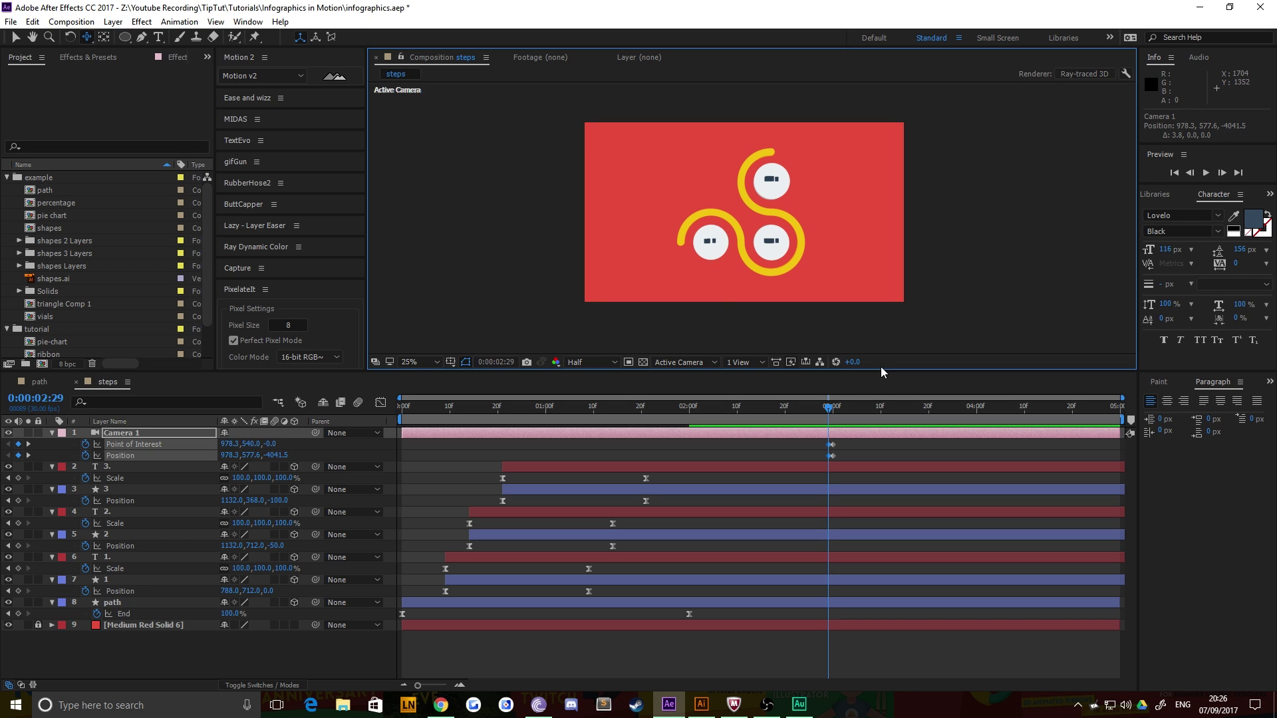
{"action": "key", "text": "ctrl+z"}
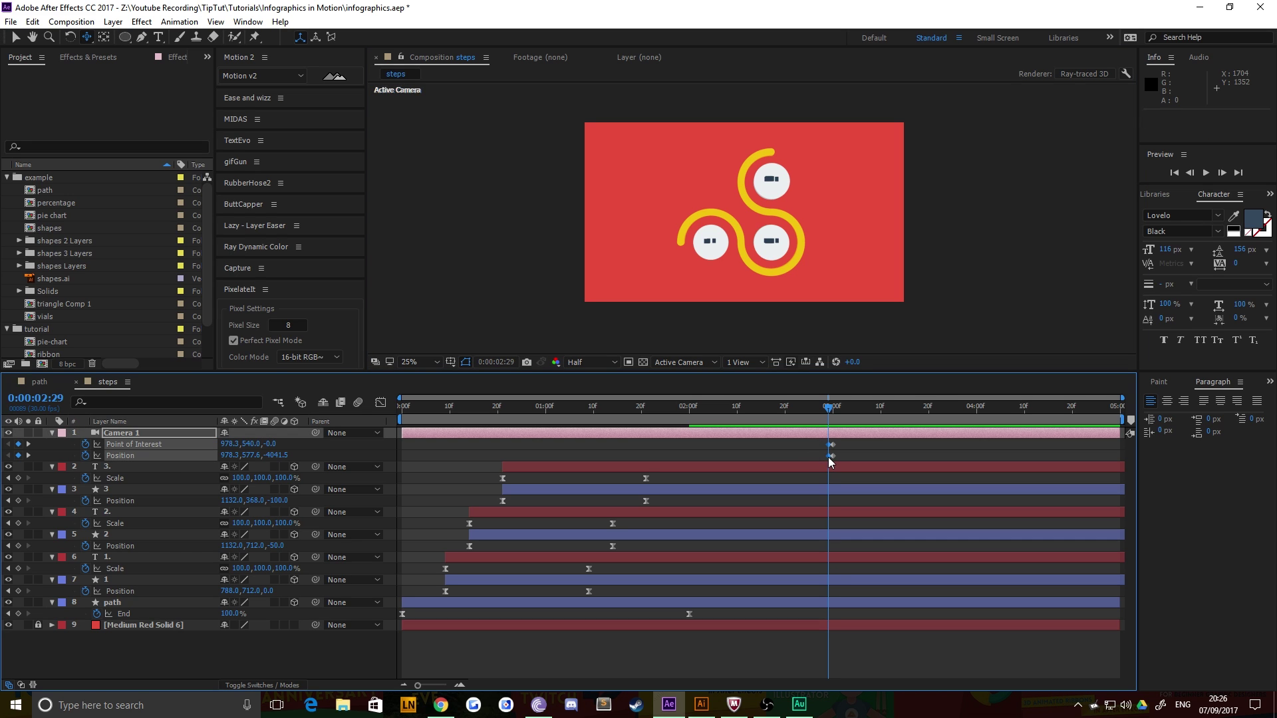
Move the top-down camera keys to 0:00, easy-ease all camera keyframes, and set Full resolution
{"action": "key", "text": "ctrl+z"}
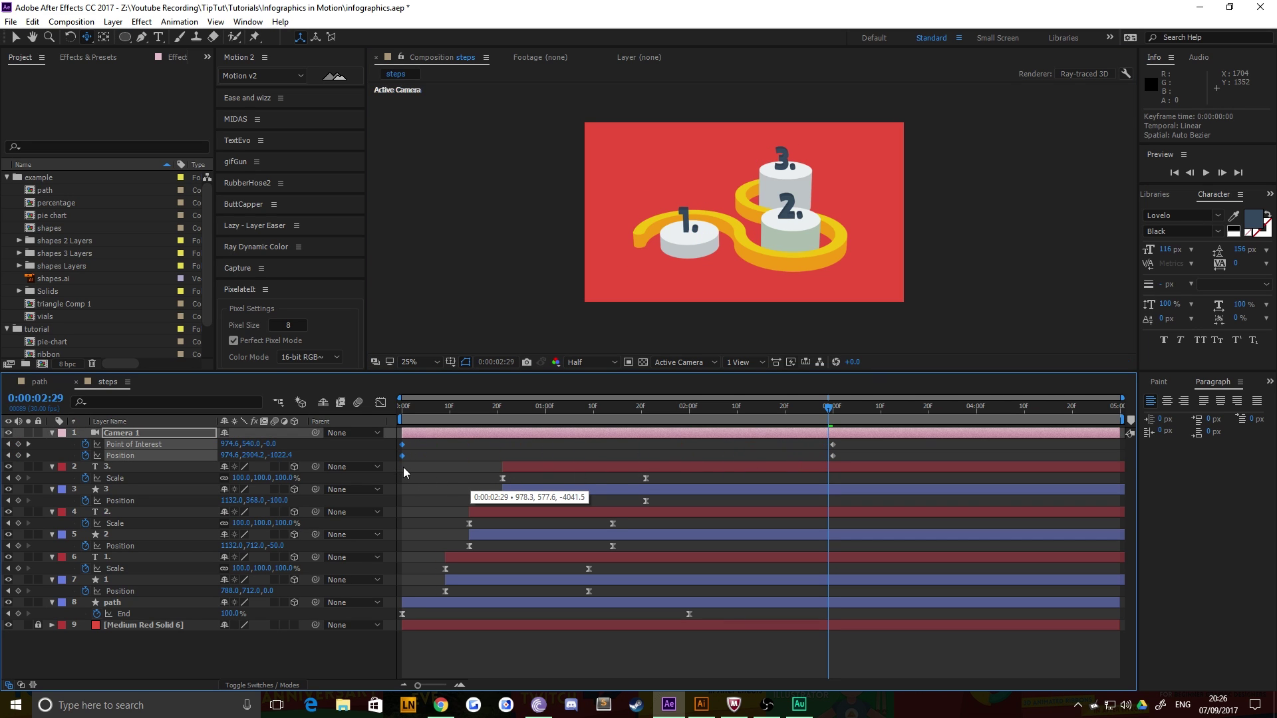
{"action": "key", "text": "Home"}
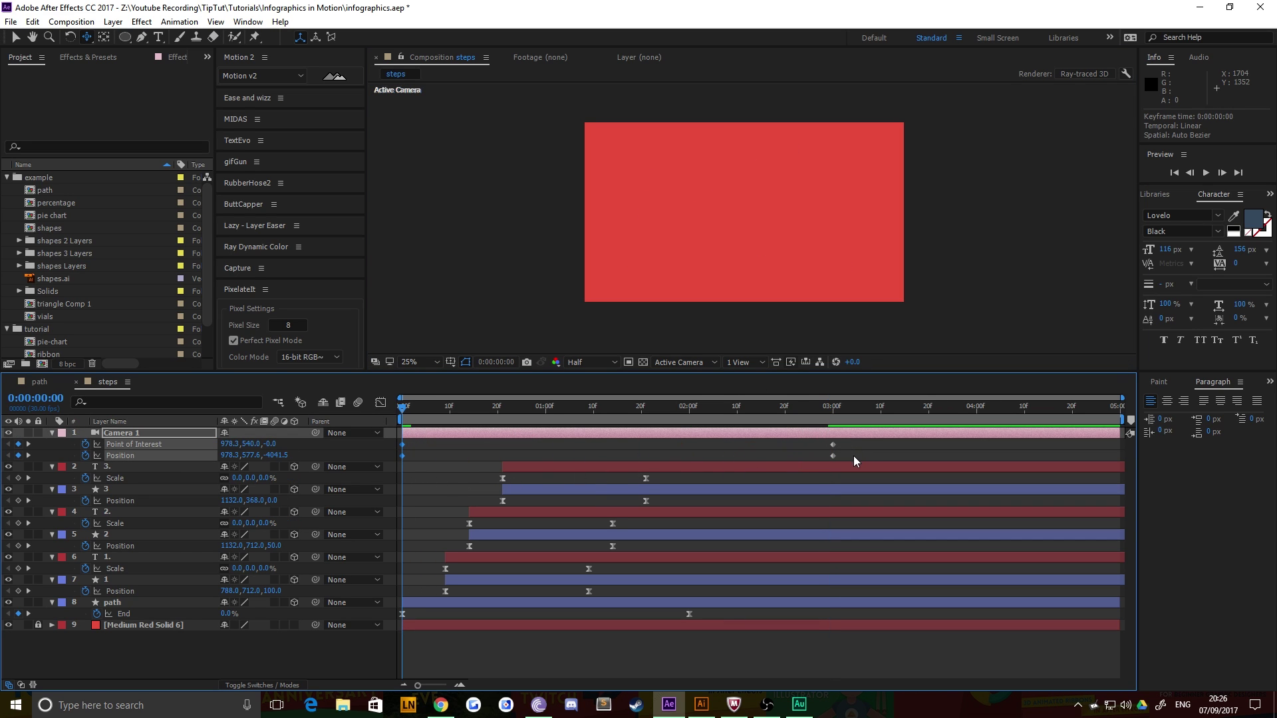
{"action": "left_click_drag", "start_coordinate": [855, 462], "coordinate": [353, 443]}
{"action": "right_click", "coordinate": [403, 456]}
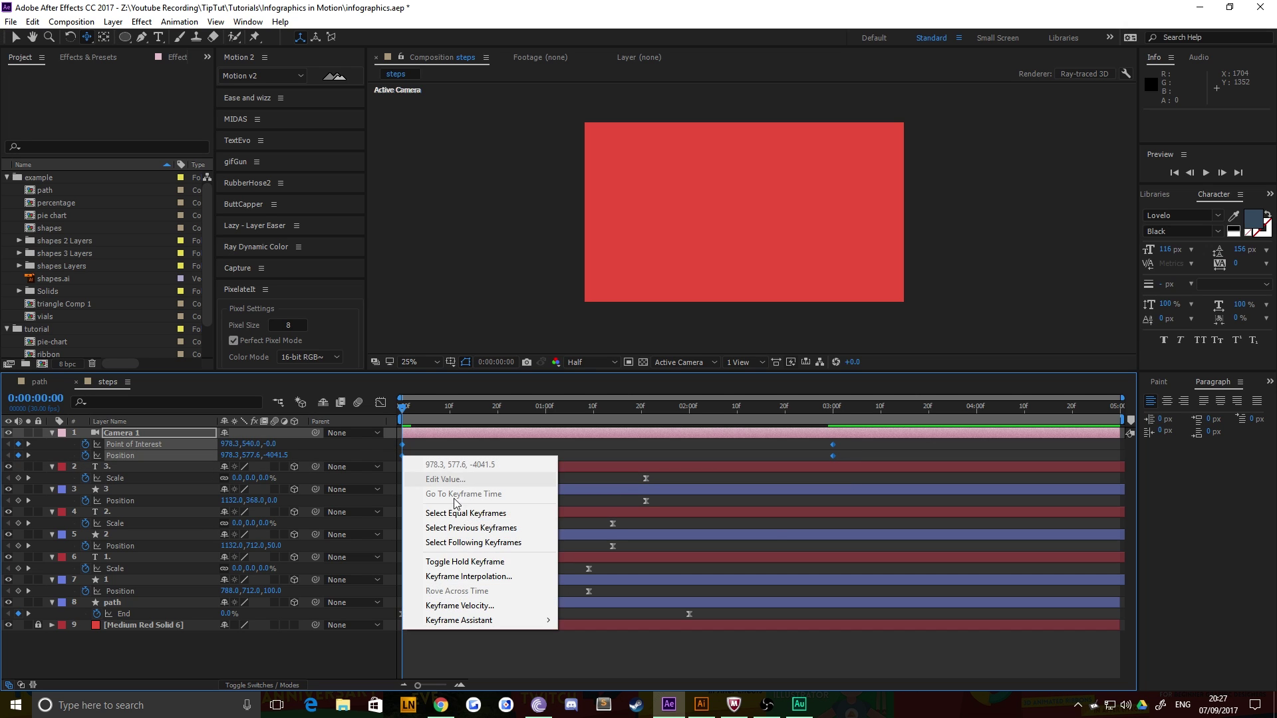
{"action": "mouse_move", "coordinate": [492, 620]}
{"action": "left_click", "coordinate": [592, 533]}
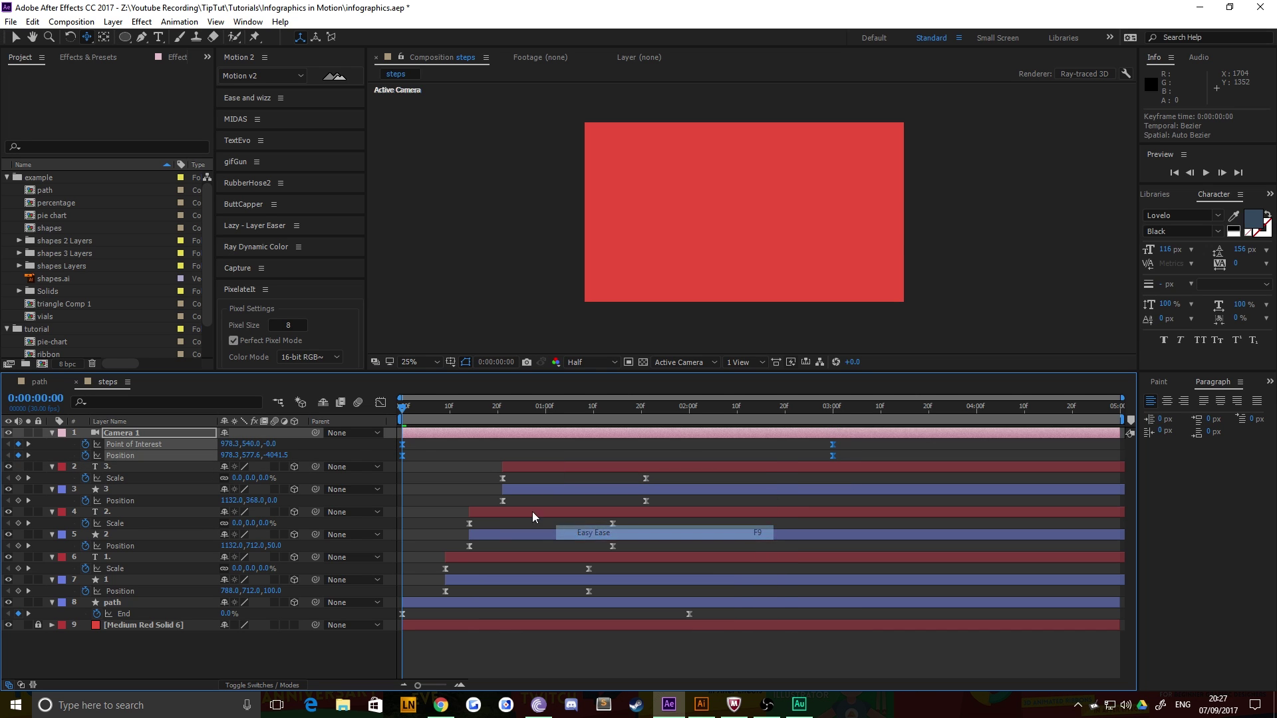
{"action": "left_click", "coordinate": [380, 403]}
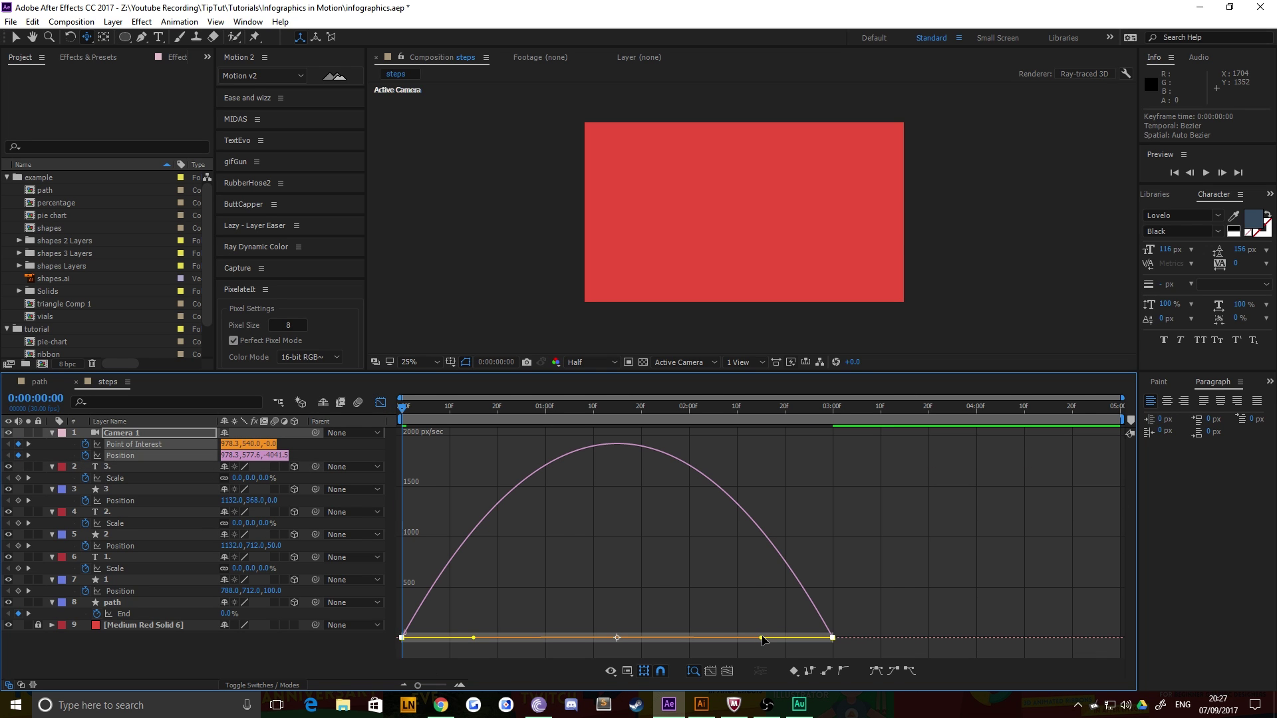
{"action": "left_click_drag", "start_coordinate": [763, 639], "coordinate": [479, 635]}
{"action": "left_click", "coordinate": [380, 403]}
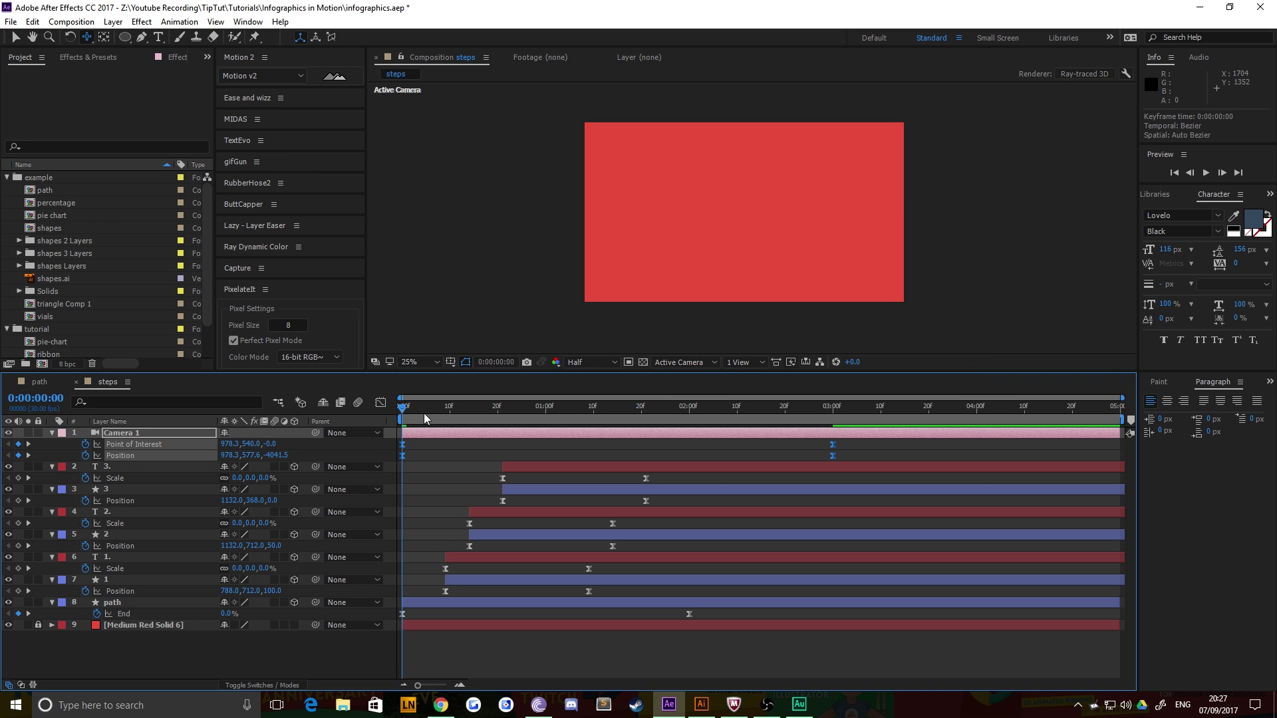
{"action": "left_click", "coordinate": [592, 362]}
{"action": "left_click", "coordinate": [603, 399]}
Save infographics.aep and play a Full-resolution preview of the finished animation
{"action": "key", "text": "ctrl+s"}
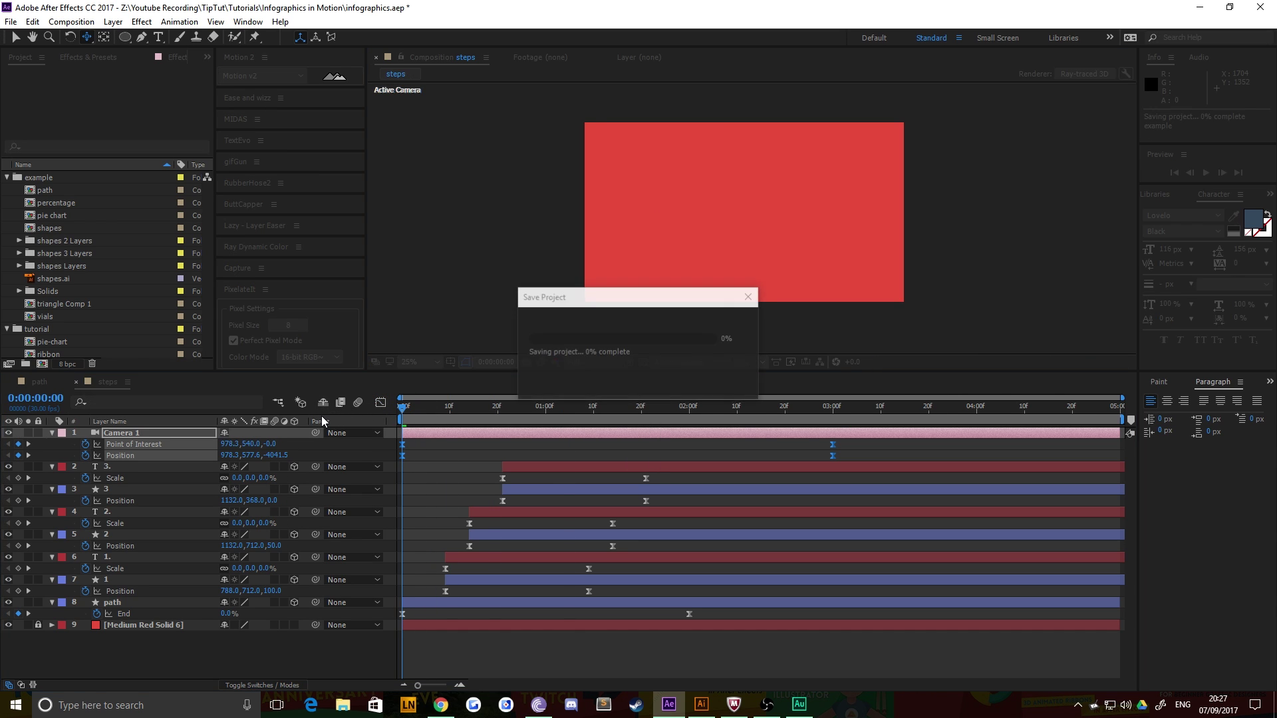
{"action": "key", "text": "space"}
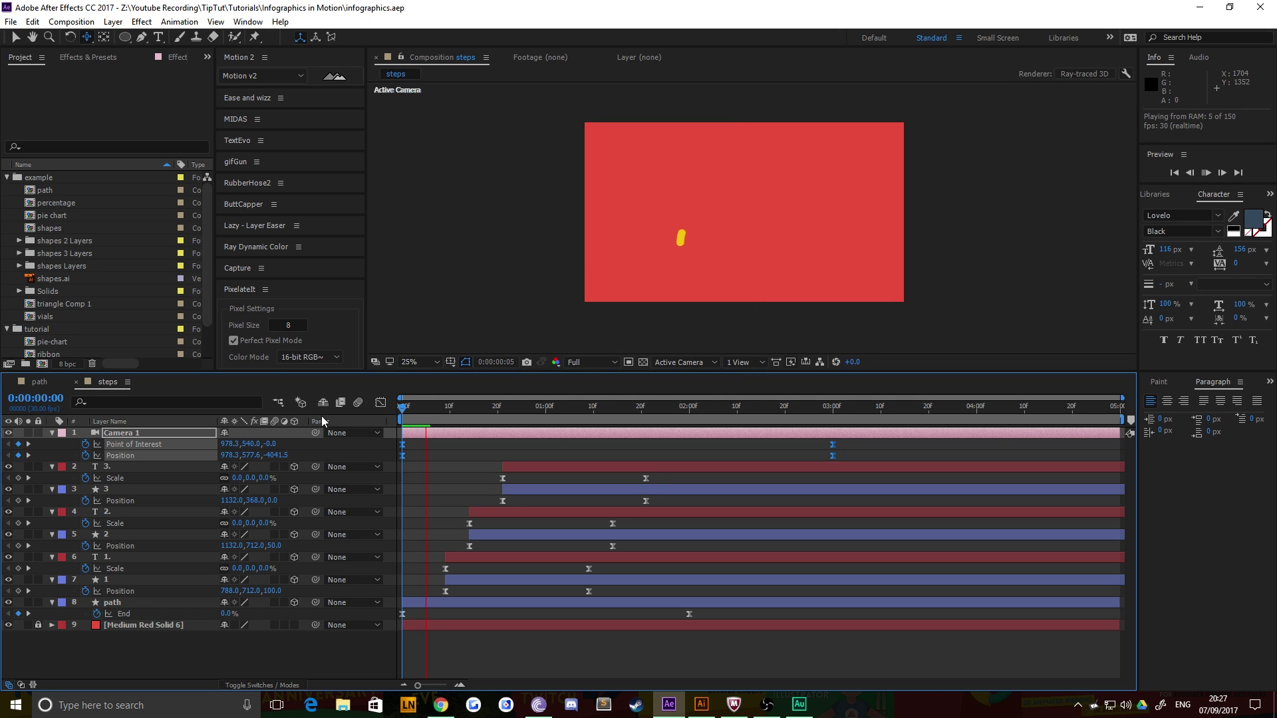